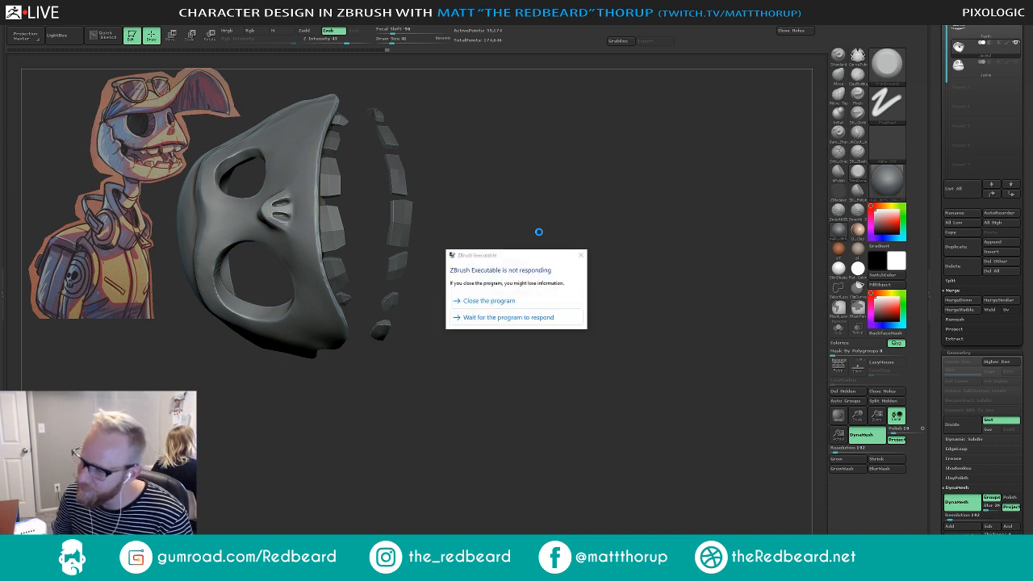
# - Force the unresponsive ZBrush program to close and close Task Manager
pyautogui.click(537, 317)
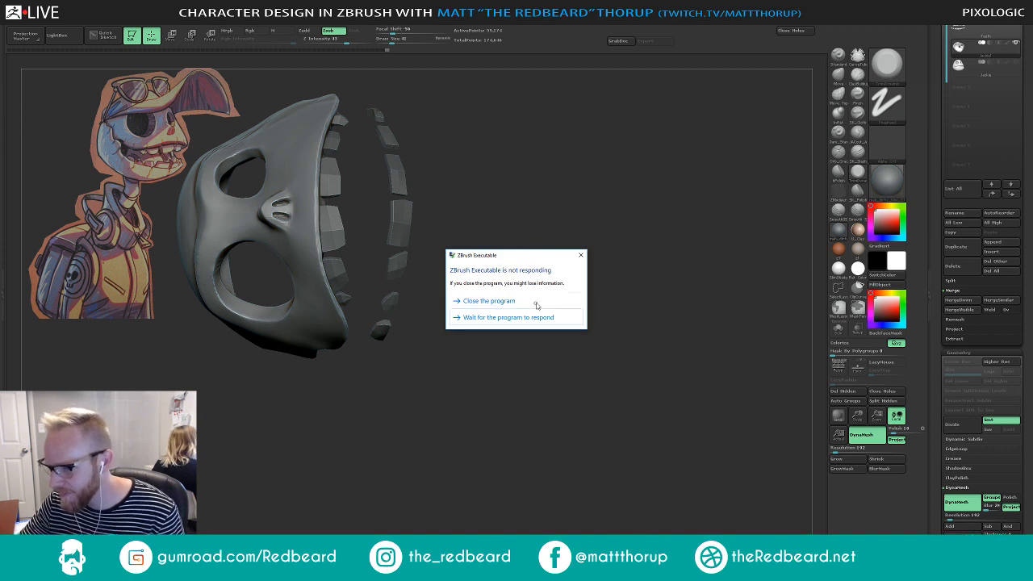
pyautogui.click(534, 303)
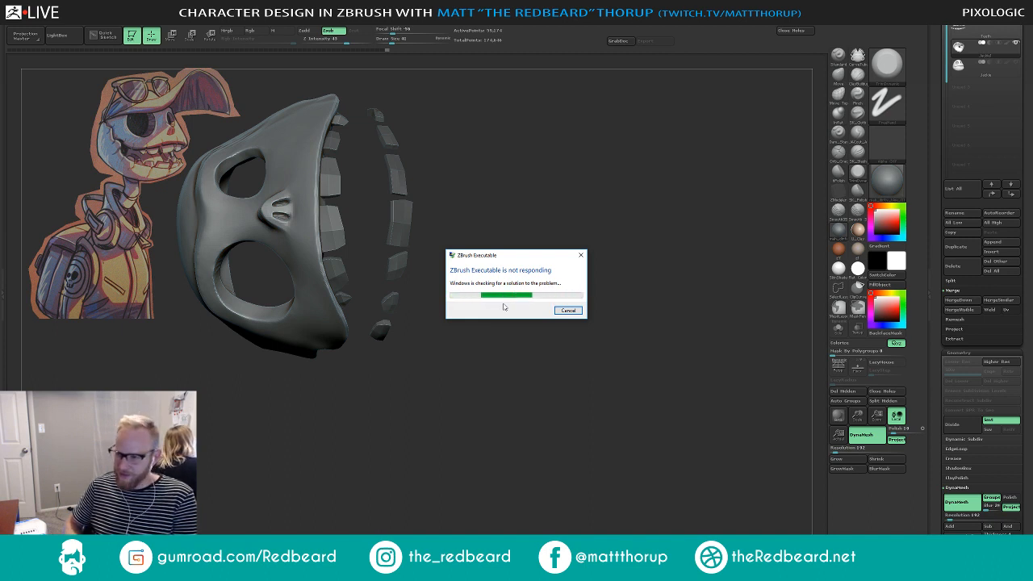
pyautogui.click(567, 311)
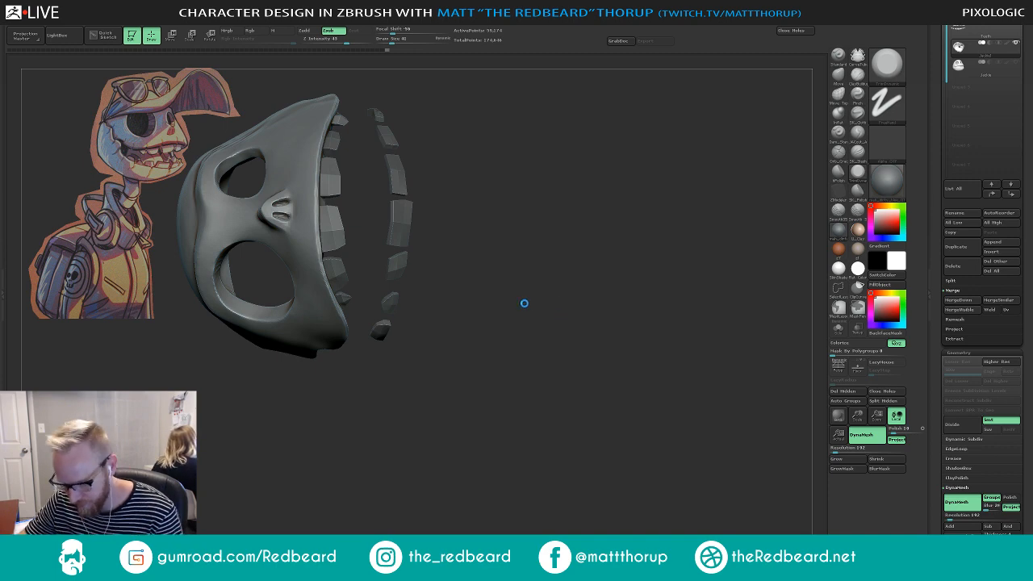
pyautogui.hotkey('alt', 'Tab')
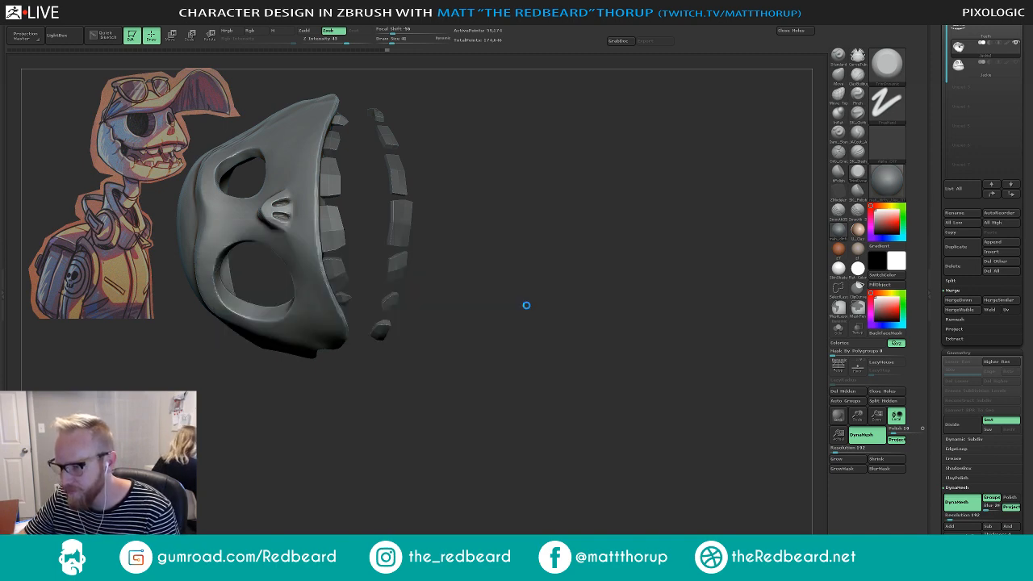
pyautogui.hotkey('alt', 'Tab')
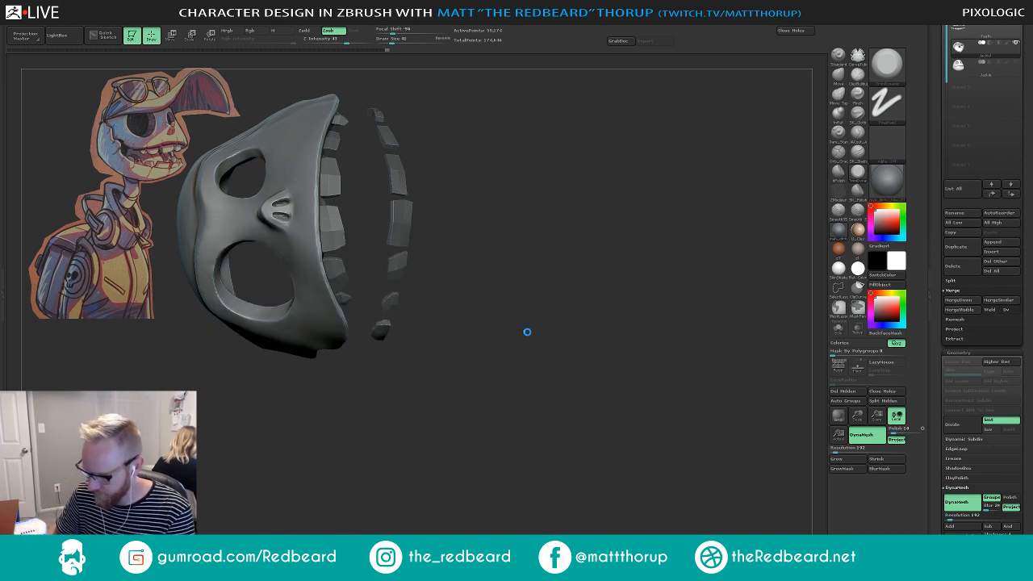
pyautogui.hotkey('ctrl', 'alt', 'Delete')
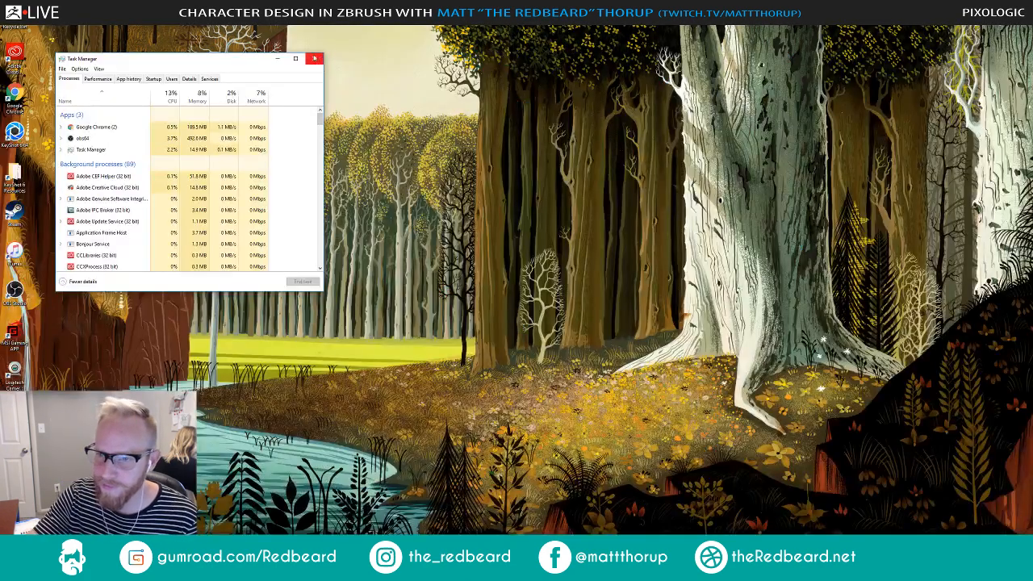
pyautogui.click(314, 59)
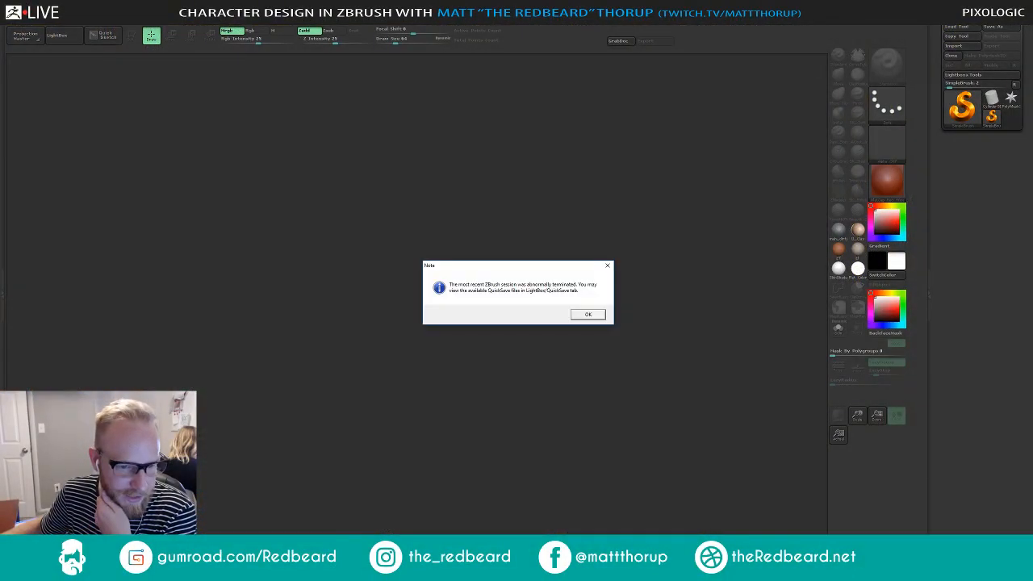
# - Dismiss the abnormal termination note and load the previously saved skull tool from within the Freelance folder on Local Disk (C:)
pyautogui.click(589, 314)
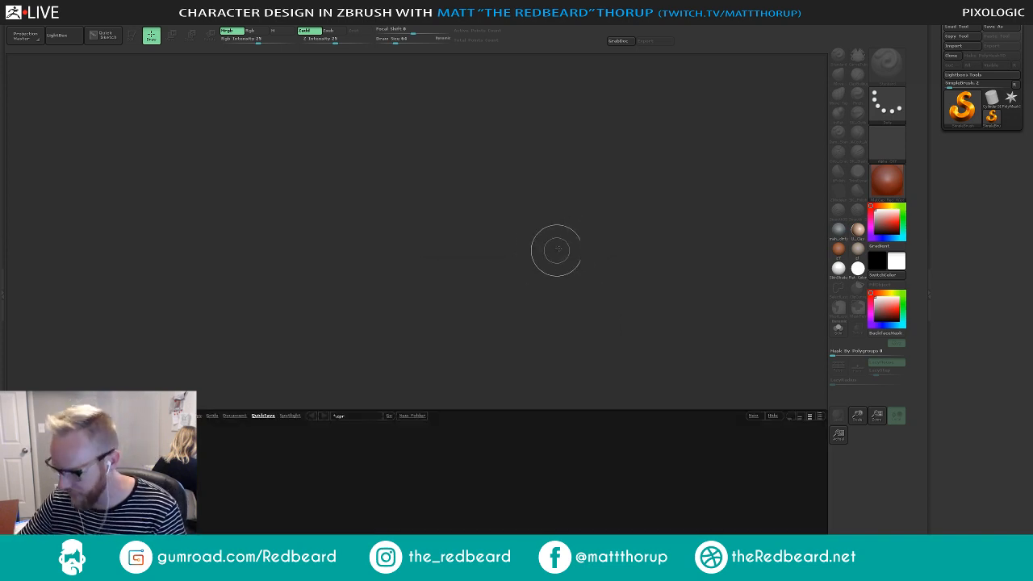
pyautogui.click(964, 27)
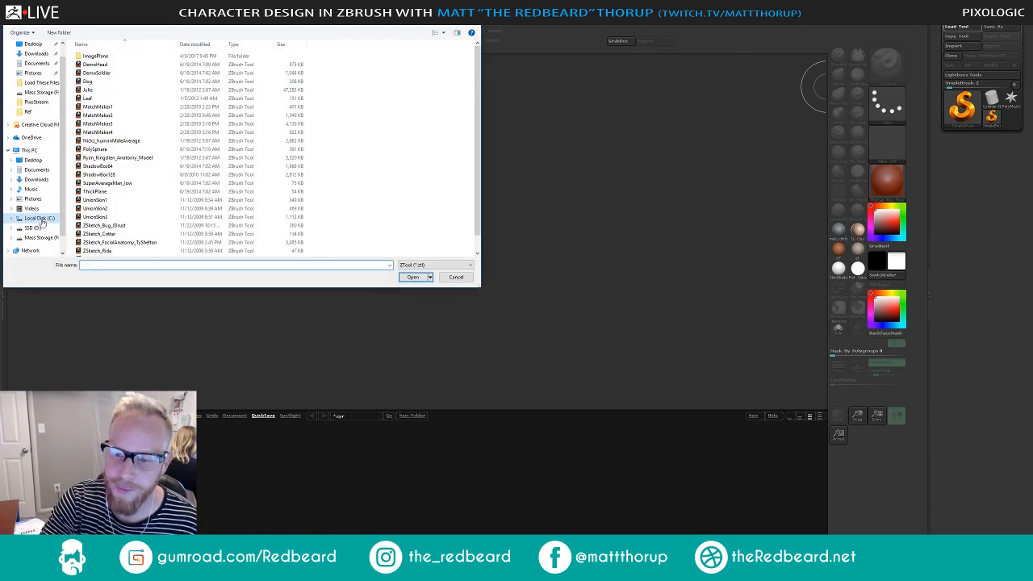
pyautogui.click(39, 219)
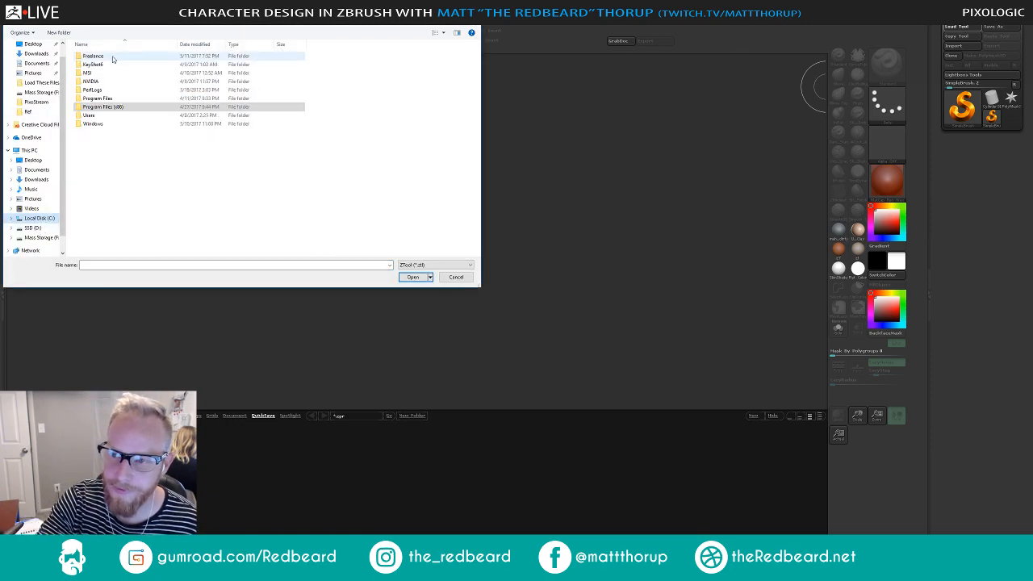
pyautogui.doubleClick(113, 56)
pyautogui.click(117, 58)
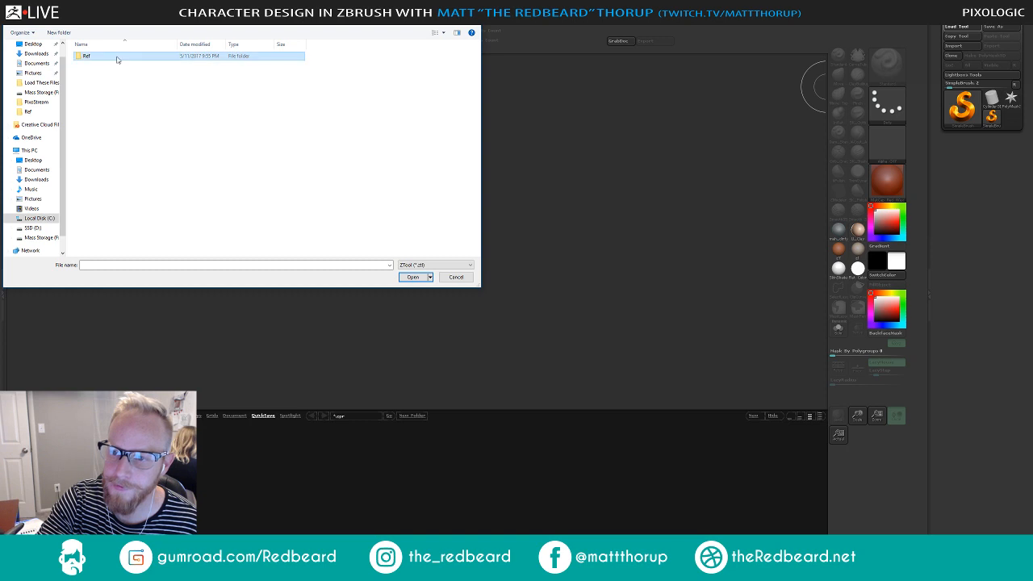
pyautogui.doubleClick(117, 59)
pyautogui.click(141, 65)
pyautogui.click(412, 277)
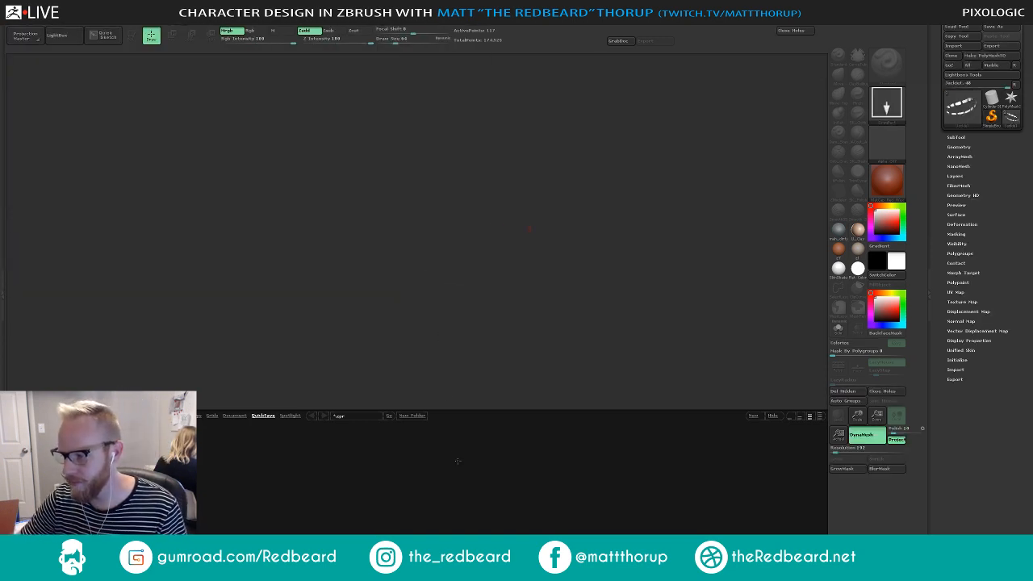
# - Draw the loaded teeth on the canvas in Edit mode, hide LightBox, and frame the model
pyautogui.moveTo(577, 230); pyautogui.dragTo(578, 235)
pyautogui.press('t')
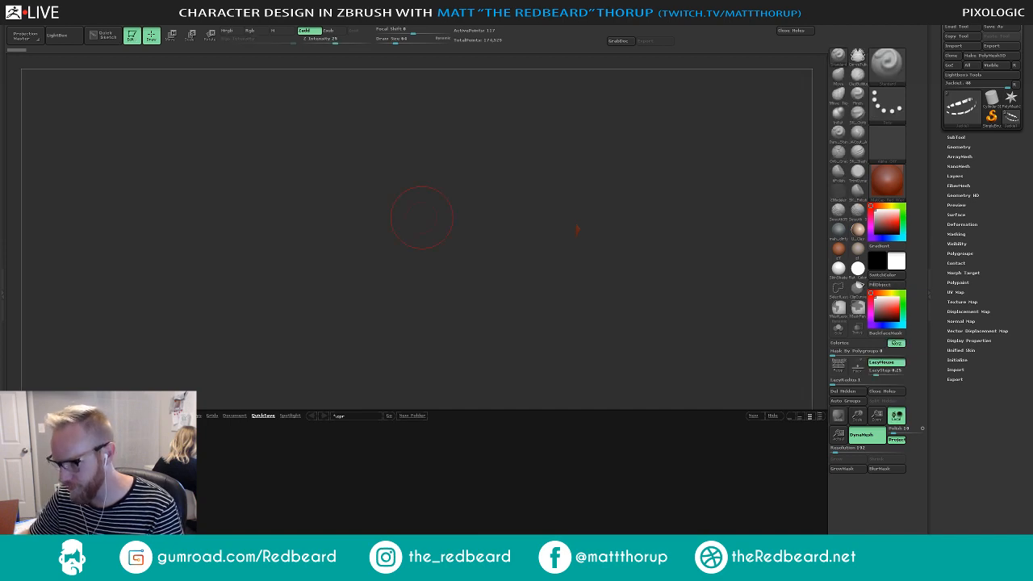
pyautogui.press(',')
pyautogui.press('f')
pyautogui.moveTo(673, 422); pyautogui.dragTo(629, 411)
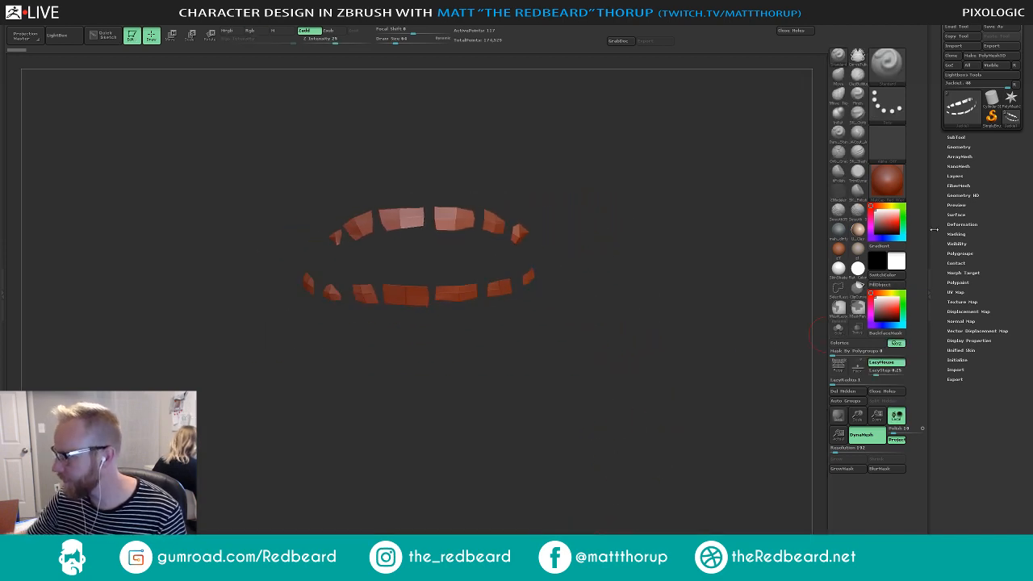
# - Show the other subtools so the skull and jaw appear together with the teeth
pyautogui.click(963, 137)
pyautogui.click(1016, 165)
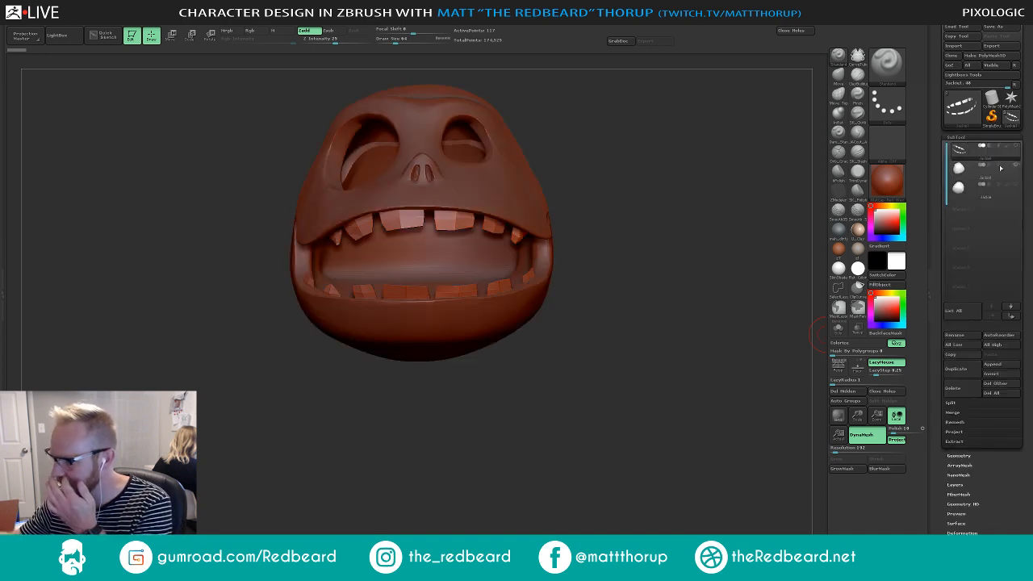
pyautogui.moveTo(620, 270); pyautogui.dragTo(682, 281)
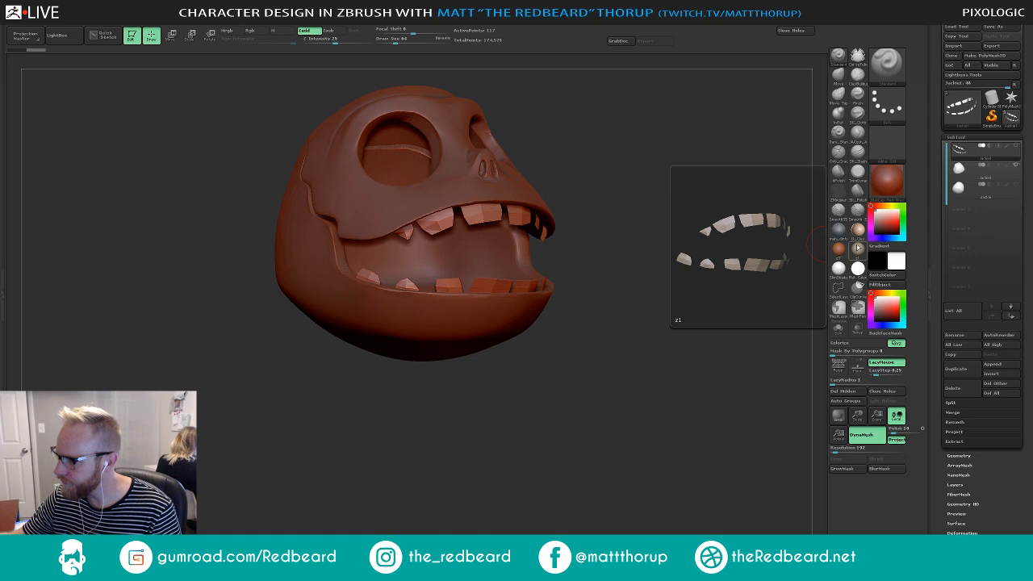
# - Try the z1 material on the skull, apply z4 instead, and choose the ZModeler brush
pyautogui.click(858, 249)
pyautogui.moveTo(546, 372); pyautogui.dragTo(600, 363)
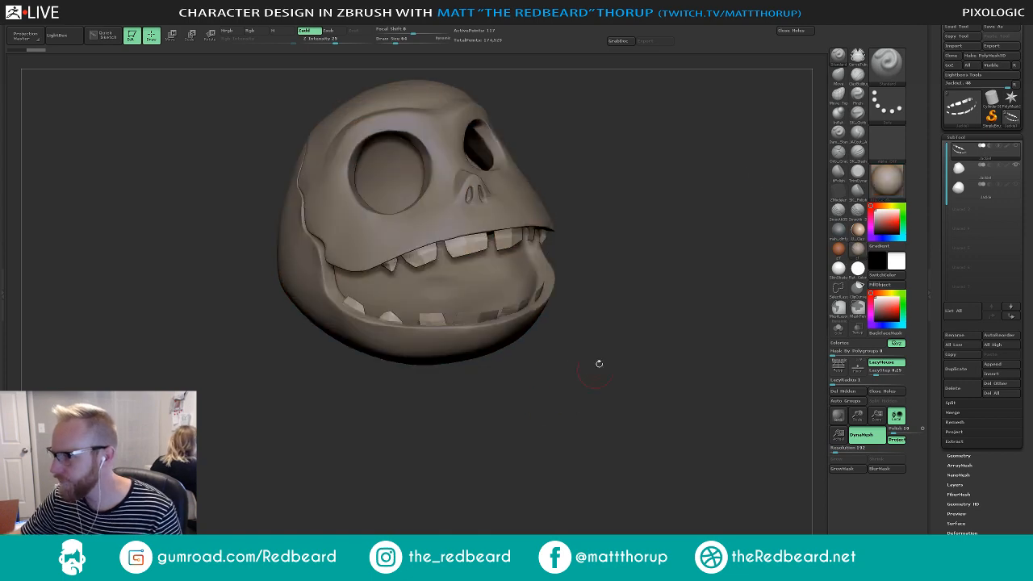
pyautogui.click(890, 184)
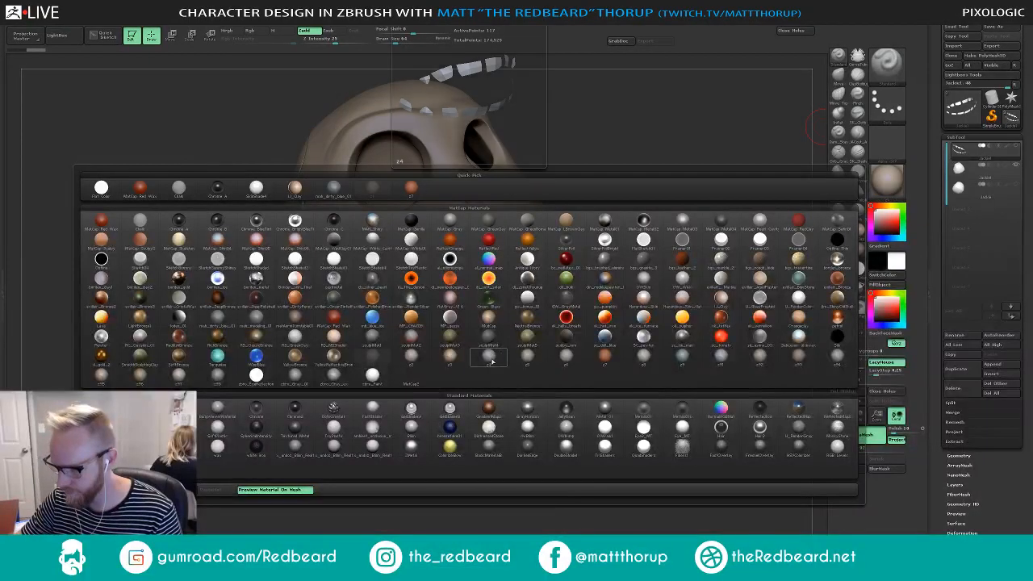
pyautogui.click(491, 361)
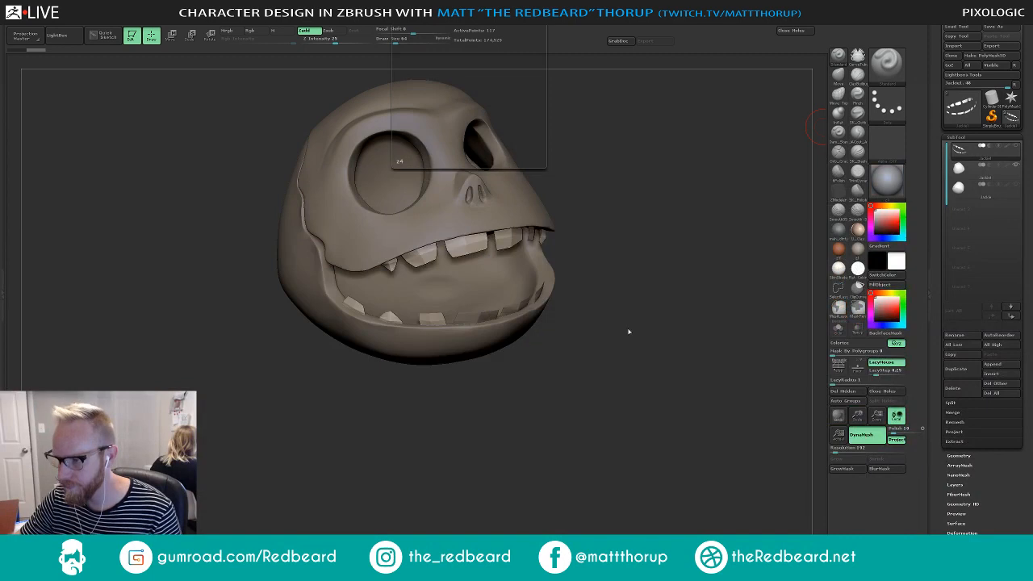
pyautogui.moveTo(625, 293)
pyautogui.mouseDown()
pyautogui.moveTo(640, 312)
pyautogui.moveTo(626, 356)
pyautogui.moveTo(570, 336)
pyautogui.moveTo(650, 345)
pyautogui.moveTo(631, 334)
pyautogui.moveTo(576, 336)
pyautogui.mouseUp()
pyautogui.click(858, 193)
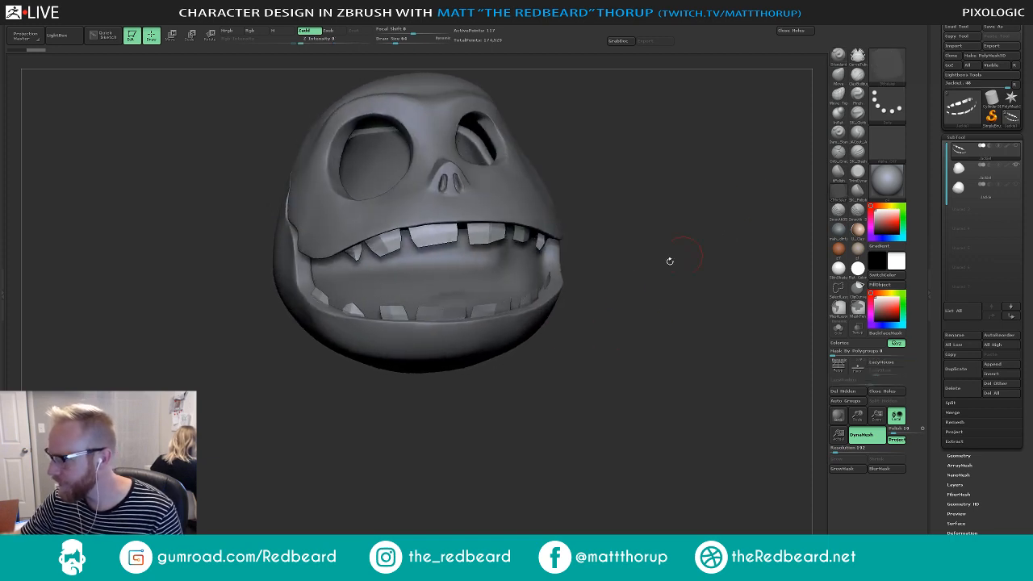
# - Rename the skull subtool as head
pyautogui.click(969, 167)
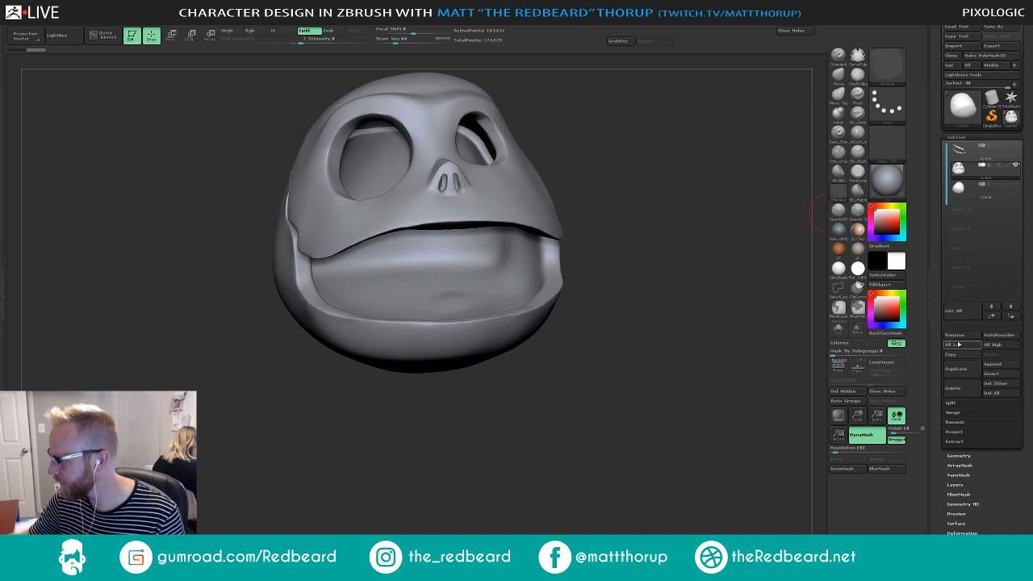
pyautogui.click(955, 334)
pyautogui.write('head')
pyautogui.press('Return')
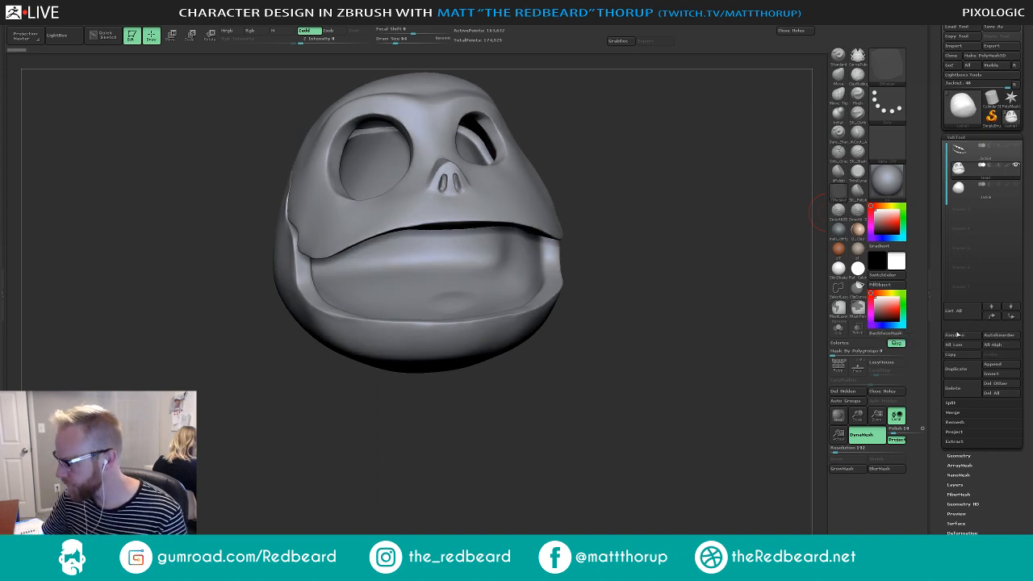
# - Select the teeth subtool and set the ZModeler polygon QMesh action to target Island
pyautogui.click(962, 151)
pyautogui.moveTo(577, 367); pyautogui.dragTo(634, 359)
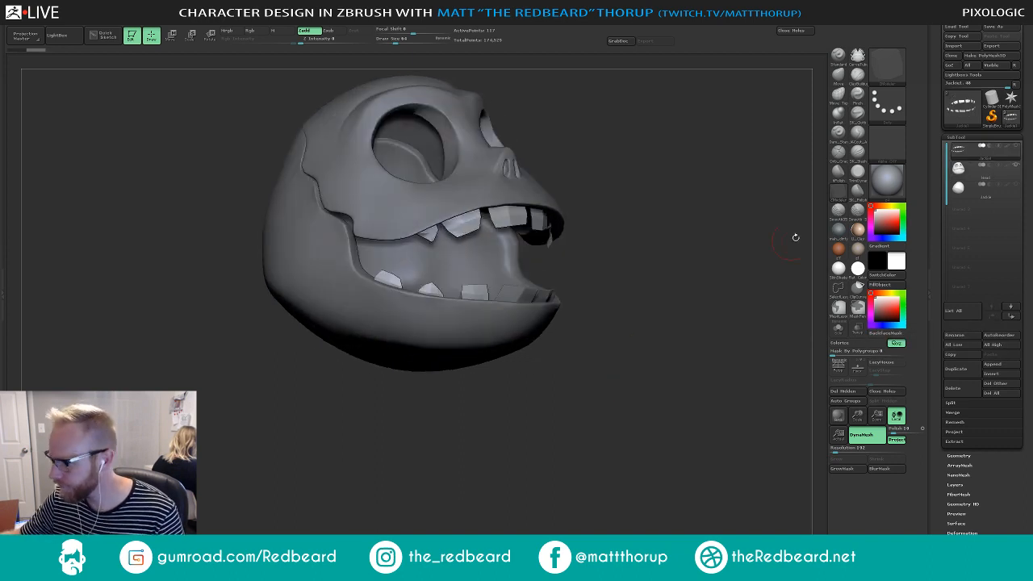
pyautogui.moveTo(715, 268); pyautogui.dragTo(544, 239)
pyautogui.press('space')
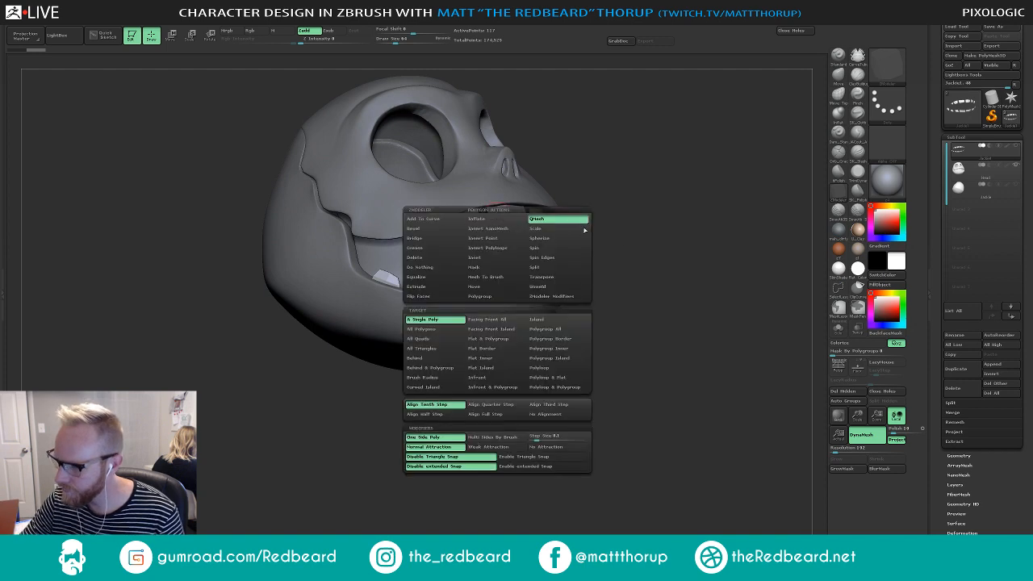
pyautogui.click(542, 320)
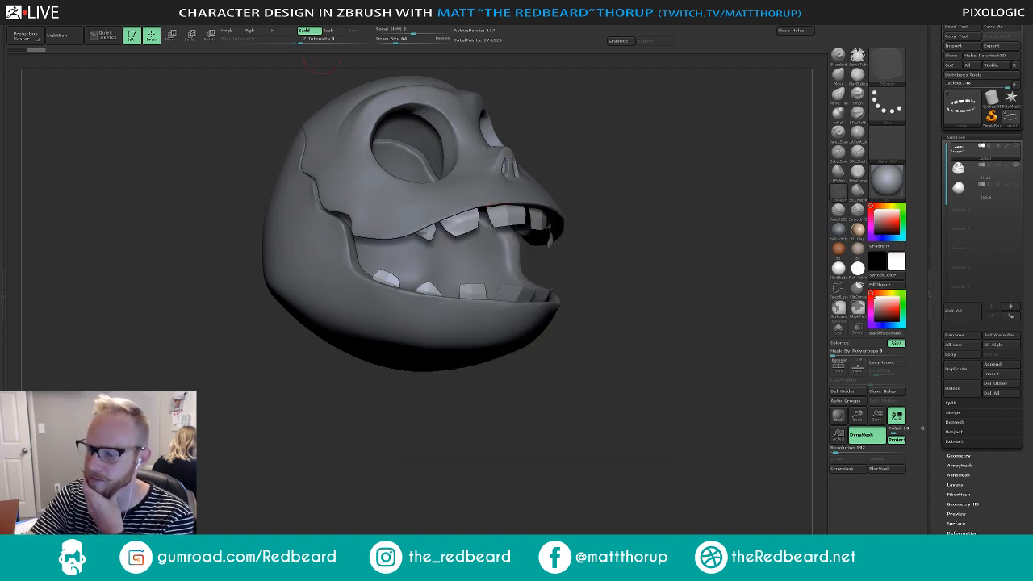
# - Load Recovered_Tool from the Recovered Files folder of the ZBrush 4R7 installation in Program Files (x86)
pyautogui.click(957, 27)
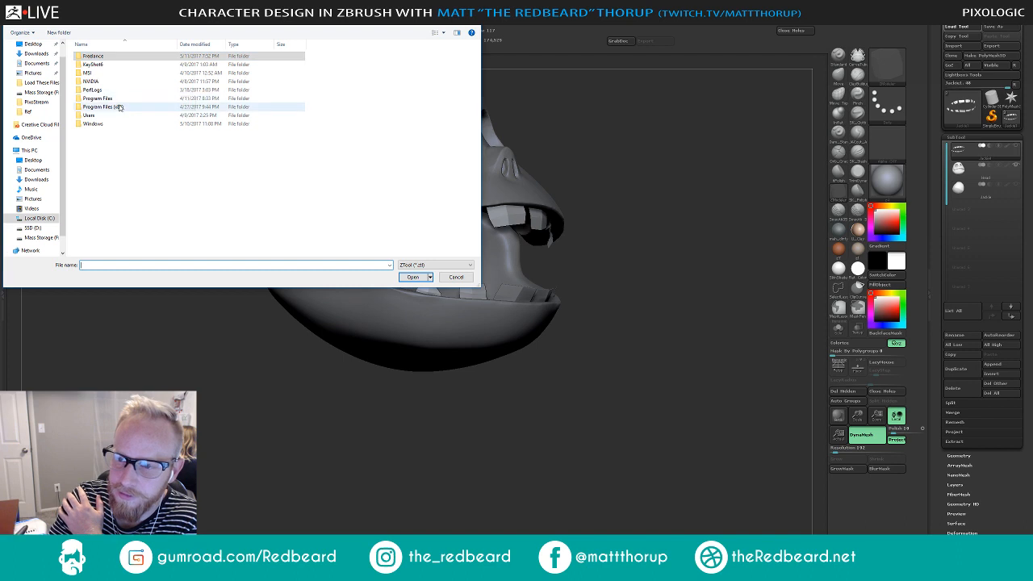
pyautogui.doubleClick(133, 104)
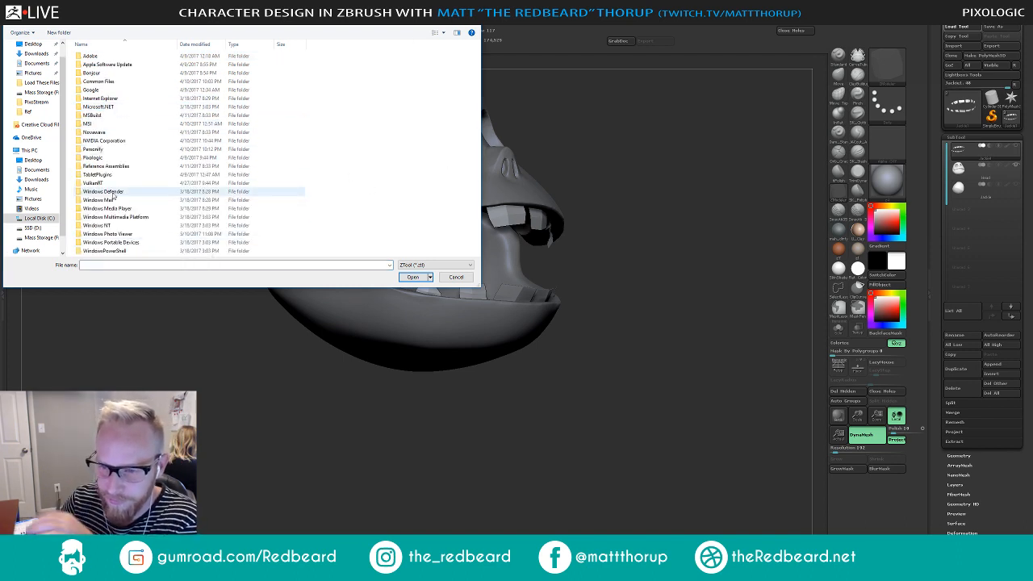
pyautogui.doubleClick(101, 158)
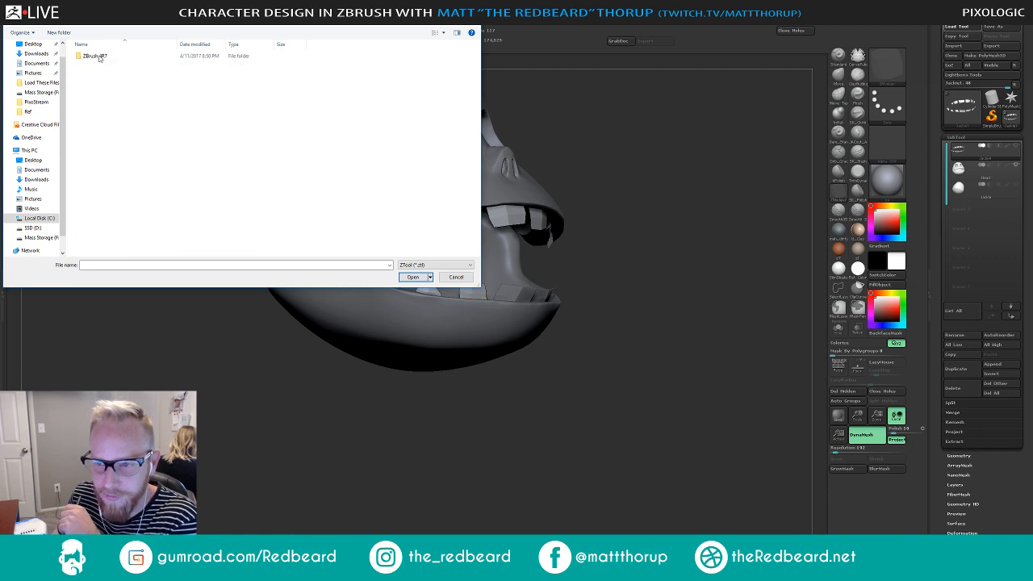
pyautogui.doubleClick(95, 56)
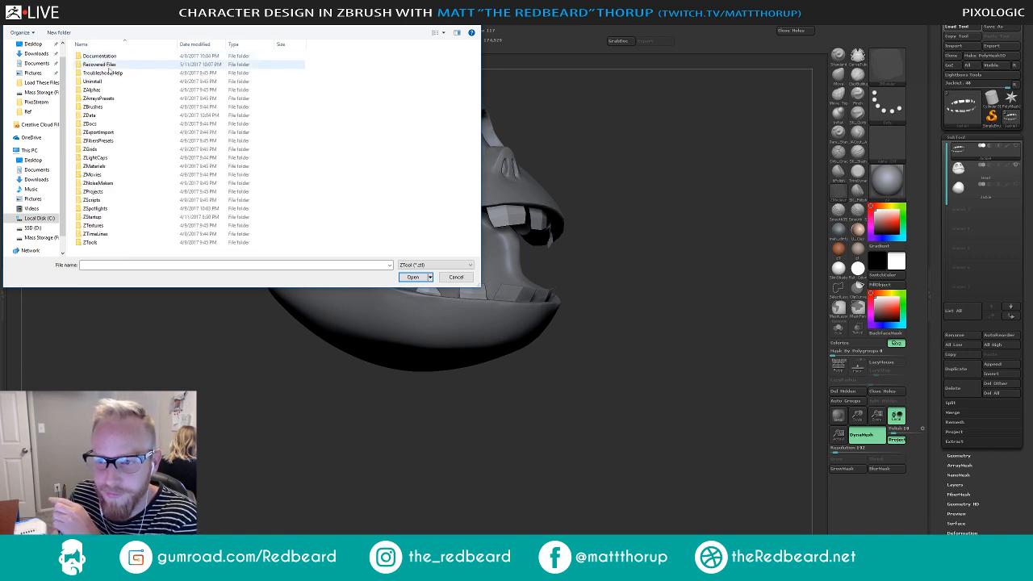
pyautogui.doubleClick(110, 66)
pyautogui.click(126, 58)
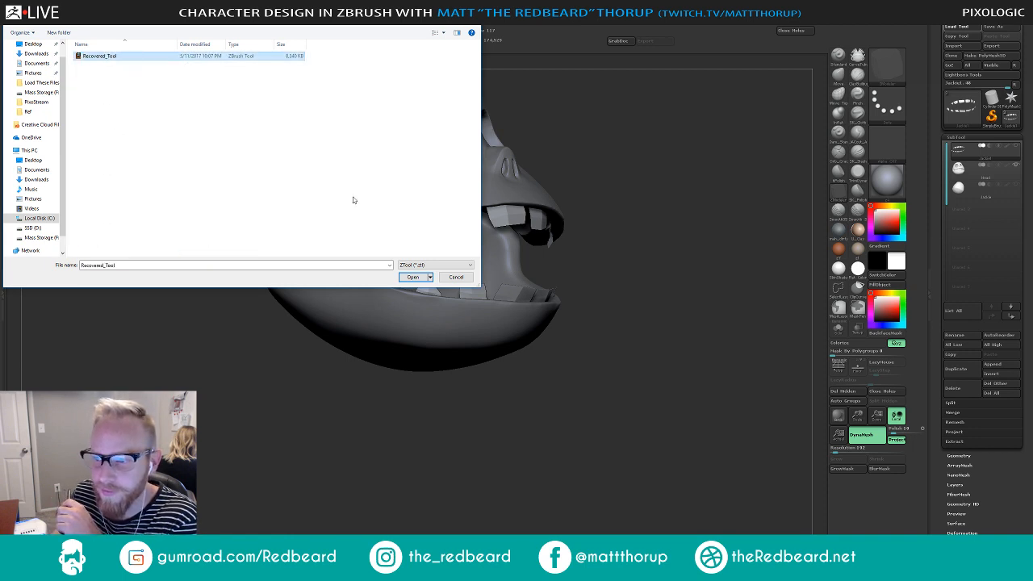
pyautogui.click(411, 277)
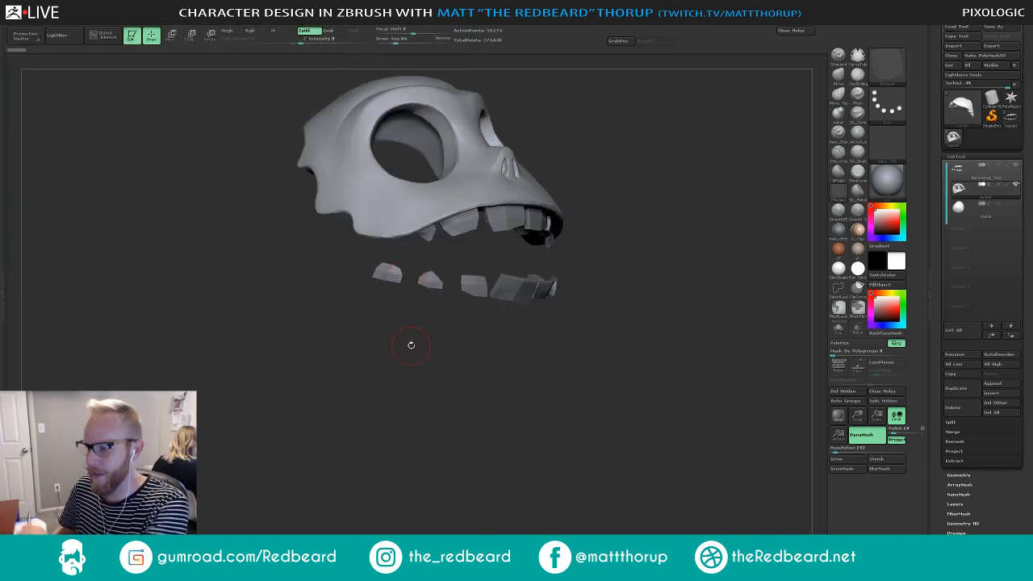
# - Inspect the recovered skull from several angles and unhide the rest of its geometry
pyautogui.moveTo(662, 210)
pyautogui.mouseDown()
pyautogui.moveTo(637, 216)
pyautogui.moveTo(648, 215)
pyautogui.moveTo(642, 235)
pyautogui.moveTo(614, 254)
pyautogui.moveTo(517, 234)
pyautogui.mouseUp()
pyautogui.moveTo(412, 187)
pyautogui.keyDown('shift'); pyautogui.mouseDown()
pyautogui.moveTo(424, 157)
pyautogui.moveTo(393, 192)
pyautogui.moveTo(375, 182)
pyautogui.mouseUp(); pyautogui.keyUp('shift')
pyautogui.moveTo(517, 179)
pyautogui.mouseDown()
pyautogui.moveTo(662, 145)
pyautogui.moveTo(681, 182)
pyautogui.moveTo(707, 195)
pyautogui.mouseUp()
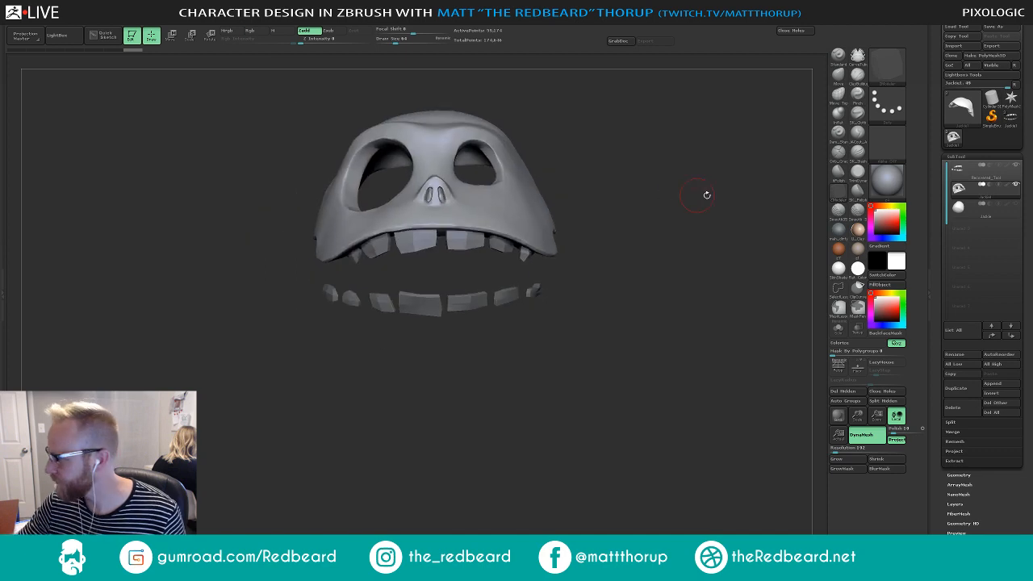
pyautogui.keyDown('ctrl'); pyautogui.keyDown('shift'); pyautogui.click(705, 243); pyautogui.keyUp('shift'); pyautogui.keyUp('ctrl')
pyautogui.moveTo(597, 244)
pyautogui.mouseDown()
pyautogui.moveTo(702, 256)
pyautogui.moveTo(684, 259)
pyautogui.mouseUp()
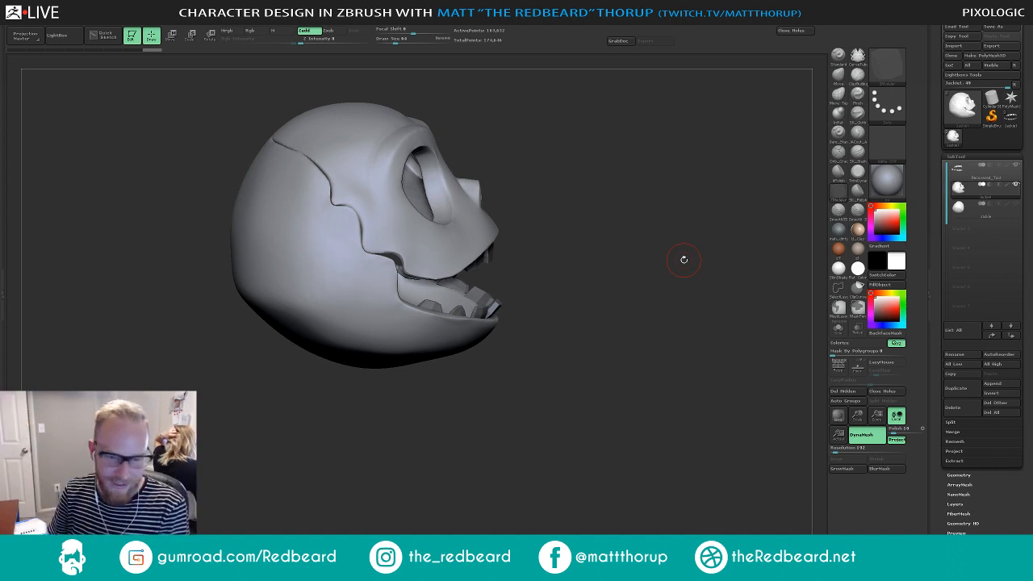
# - Save the recovered tool as Jackie2 in the PixoStreams folder, next to the earlier Jackie files
pyautogui.click(992, 27)
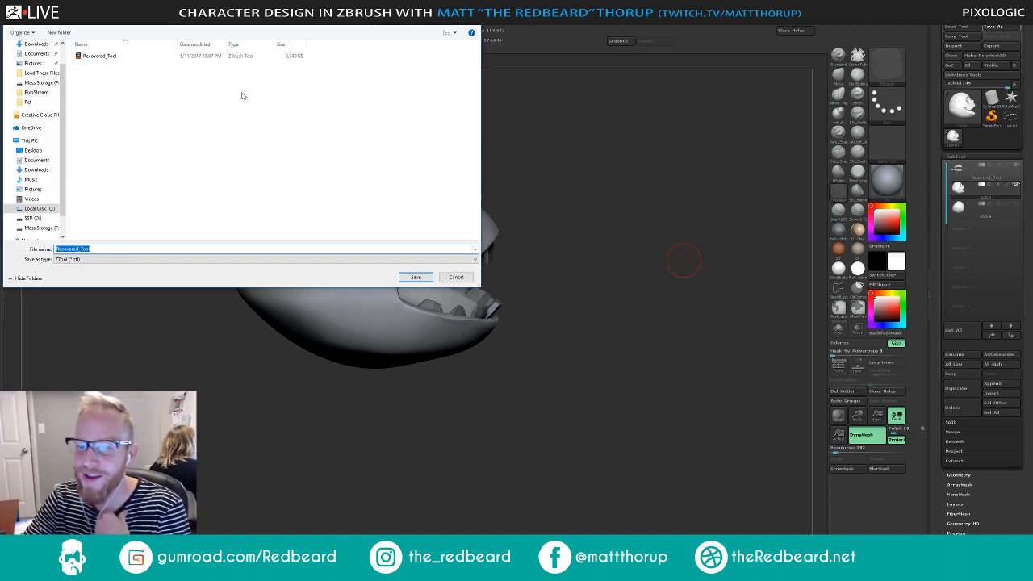
pyautogui.click(39, 209)
pyautogui.click(115, 56)
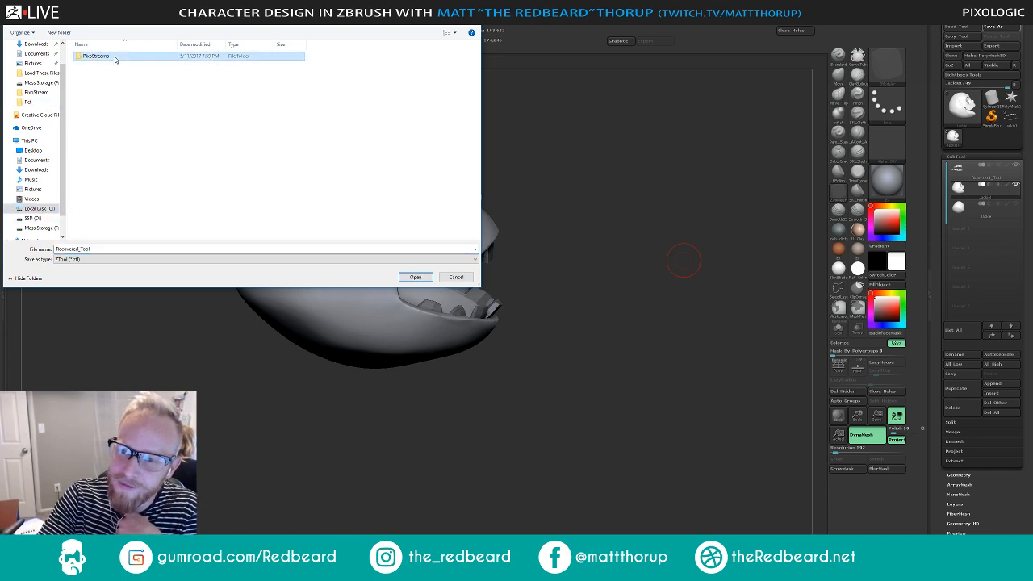
pyautogui.doubleClick(116, 57)
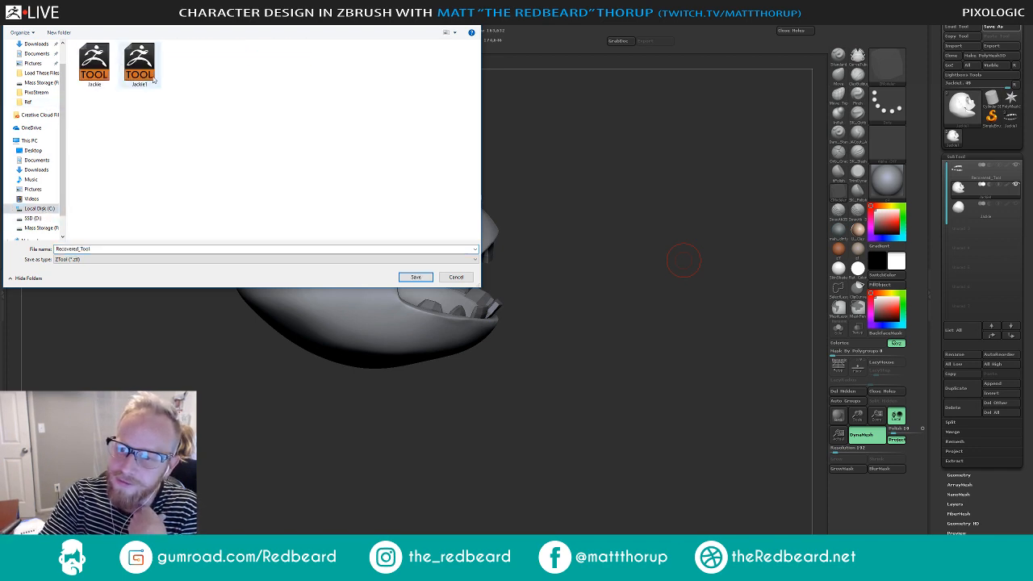
pyautogui.click(149, 76)
pyautogui.click(92, 248)
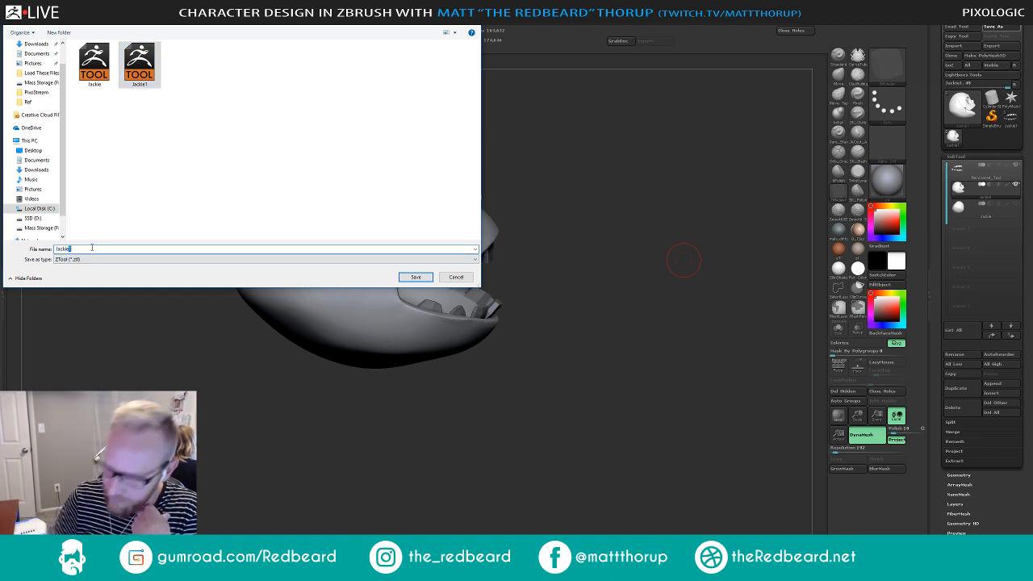
pyautogui.write('2')
pyautogui.press('Return')
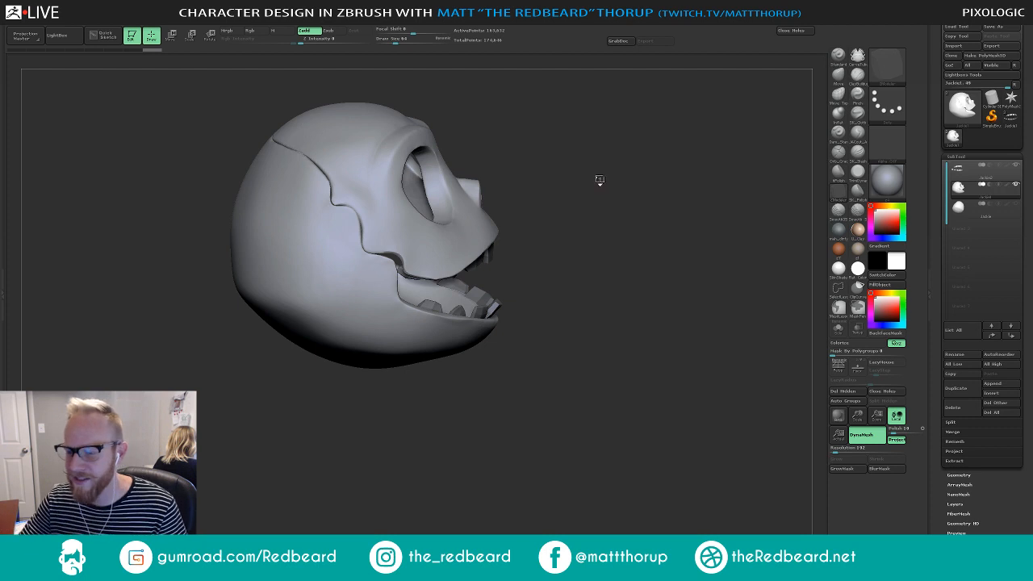
# - Set the sculpting brush's draw size to 20 while working on the skull's mouth
pyautogui.moveTo(598, 180)
pyautogui.mouseDown()
pyautogui.moveTo(577, 193)
pyautogui.moveTo(624, 202)
pyautogui.moveTo(599, 226)
pyautogui.mouseUp()
pyautogui.press('s')
pyautogui.moveTo(370, 308); pyautogui.dragTo(361, 310)
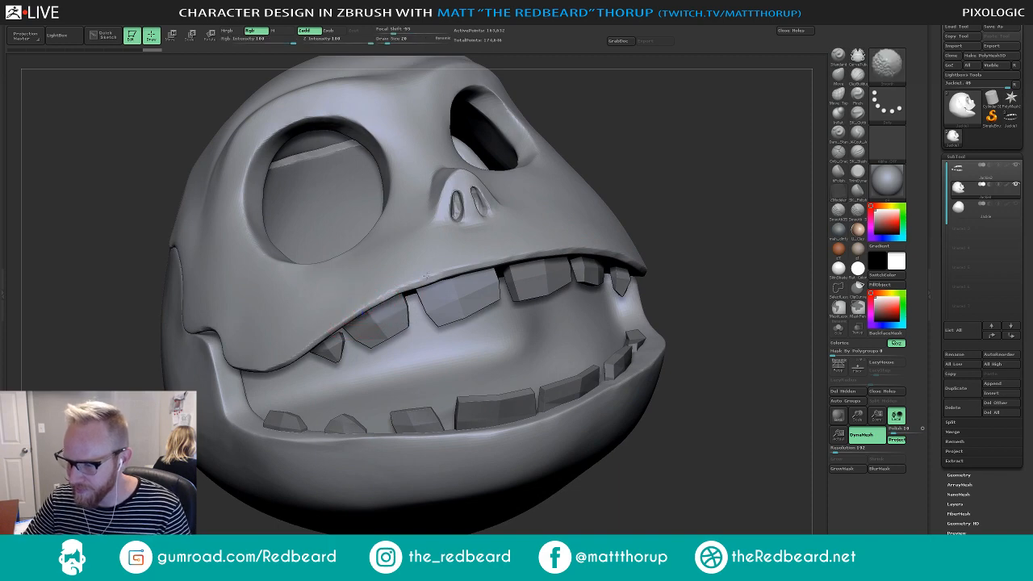
pyautogui.keyDown('alt'); pyautogui.moveTo(749, 308); pyautogui.dragTo(634, 363); pyautogui.keyUp('alt')
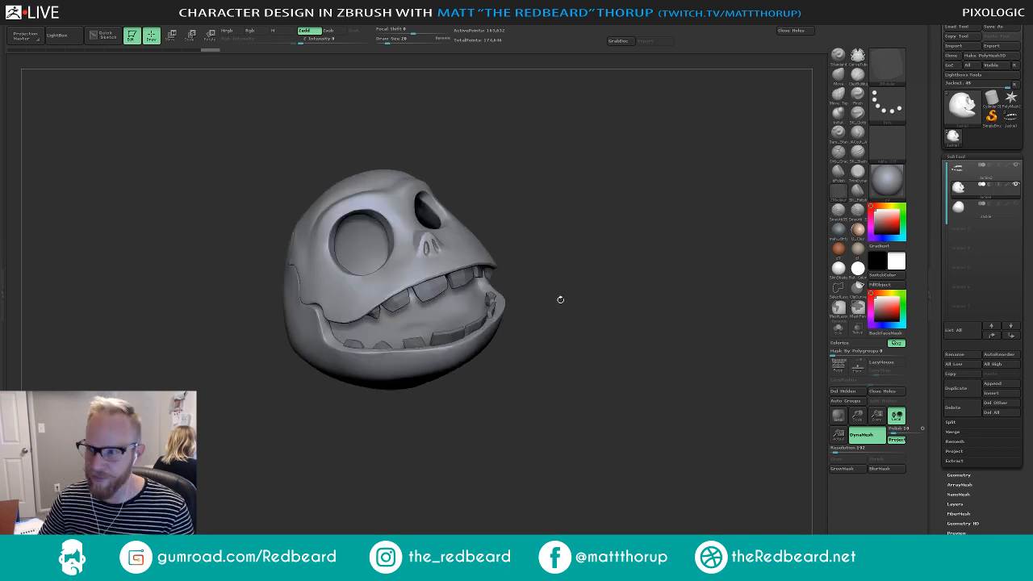
# - Import the jack_skellington withAlpha reference image as a texture
pyautogui.moveTo(314, 22)
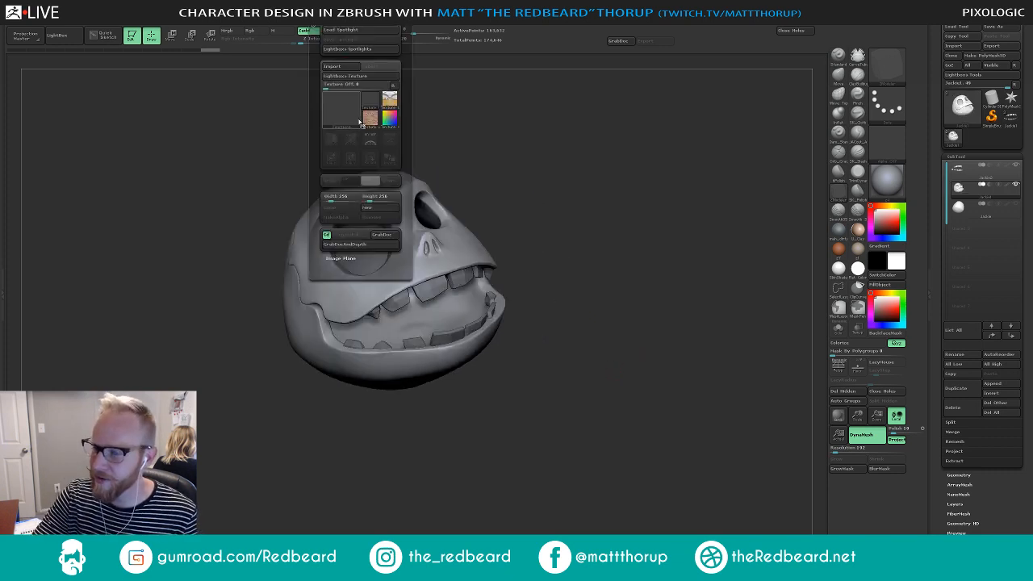
pyautogui.click(345, 113)
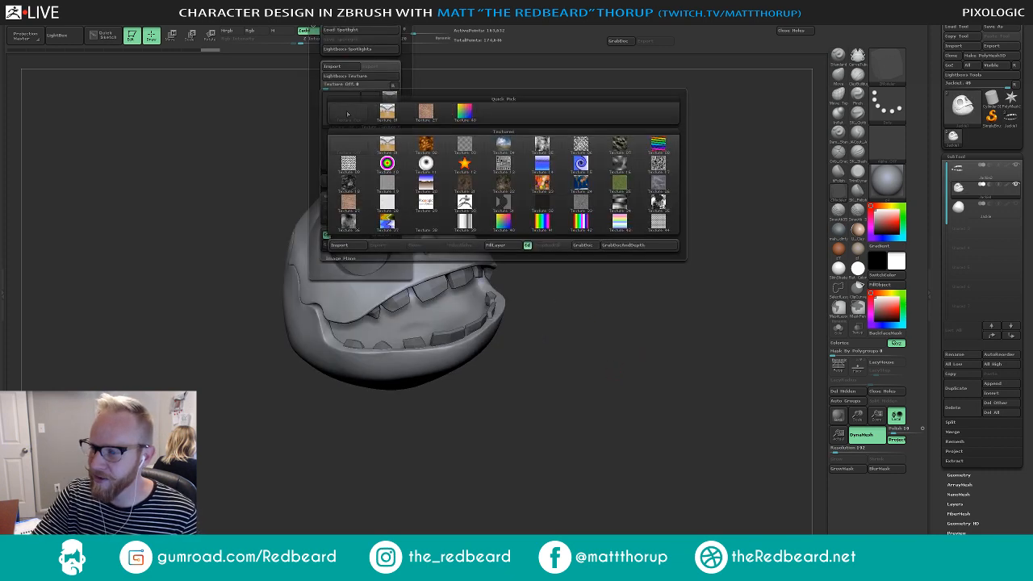
pyautogui.click(354, 245)
pyautogui.click(139, 66)
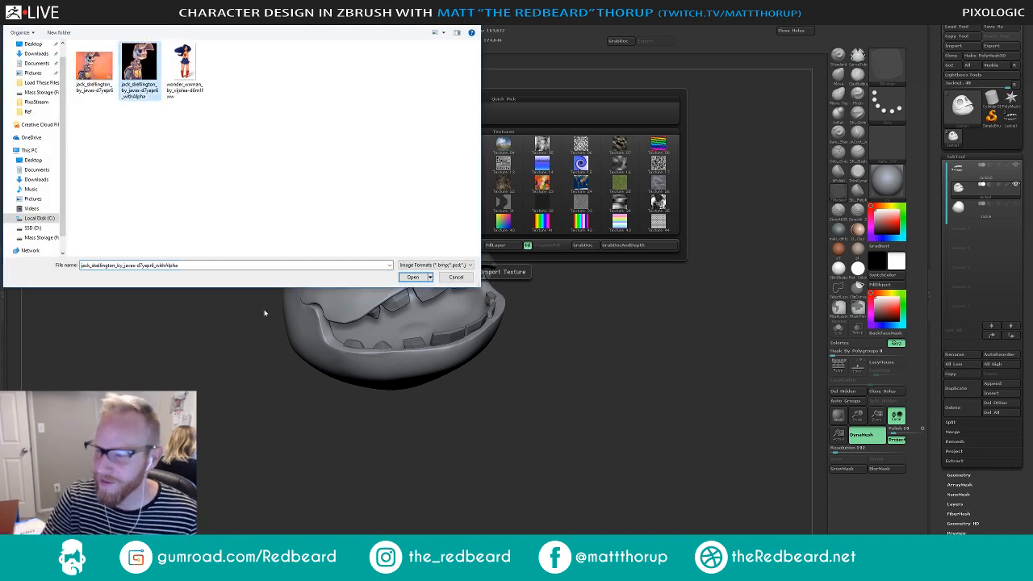
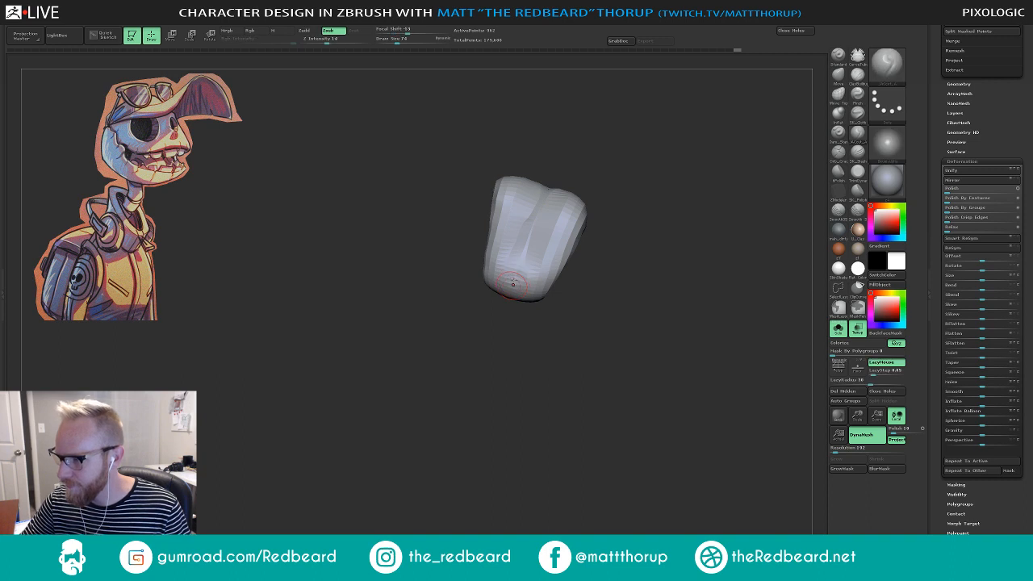
# - Show the skull and teeth around the isolated tongue and smooth the tongue's surface inside the mouth
pyautogui.moveTo(617, 188); pyautogui.dragTo(631, 290)
pyautogui.moveTo(501, 235); pyautogui.dragTo(492, 213, button='right')
pyautogui.moveTo(572, 229); pyautogui.dragTo(627, 238)
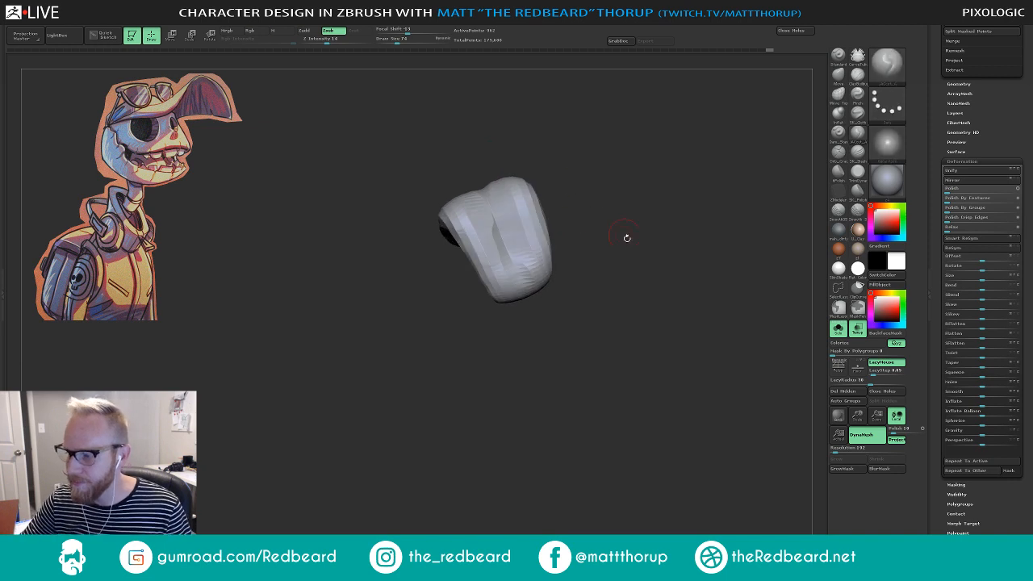
pyautogui.click(836, 329)
pyautogui.moveTo(699, 413); pyautogui.dragTo(729, 372, button='right')
pyautogui.moveTo(776, 348); pyautogui.dragTo(686, 436)
pyautogui.keyDown('shift'); pyautogui.moveTo(514, 265); pyautogui.dragTo(522, 268); pyautogui.keyUp('shift')
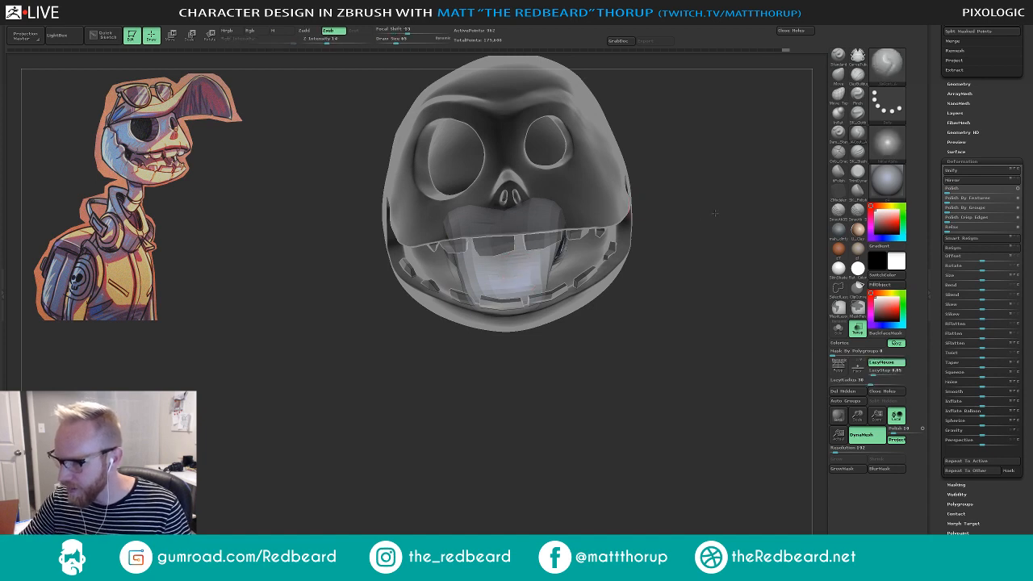
# - Turn off transparency and check how the tongue sits in the mouth against the reference drawing
pyautogui.moveTo(715, 210); pyautogui.dragTo(709, 179, button='right')
pyautogui.moveTo(709, 179)
pyautogui.keyDown('ctrl'); pyautogui.mouseDown(button='right')
pyautogui.moveTo(675, 188)
pyautogui.moveTo(631, 258)
pyautogui.mouseUp(button='right'); pyautogui.keyUp('ctrl')
pyautogui.click(857, 329)
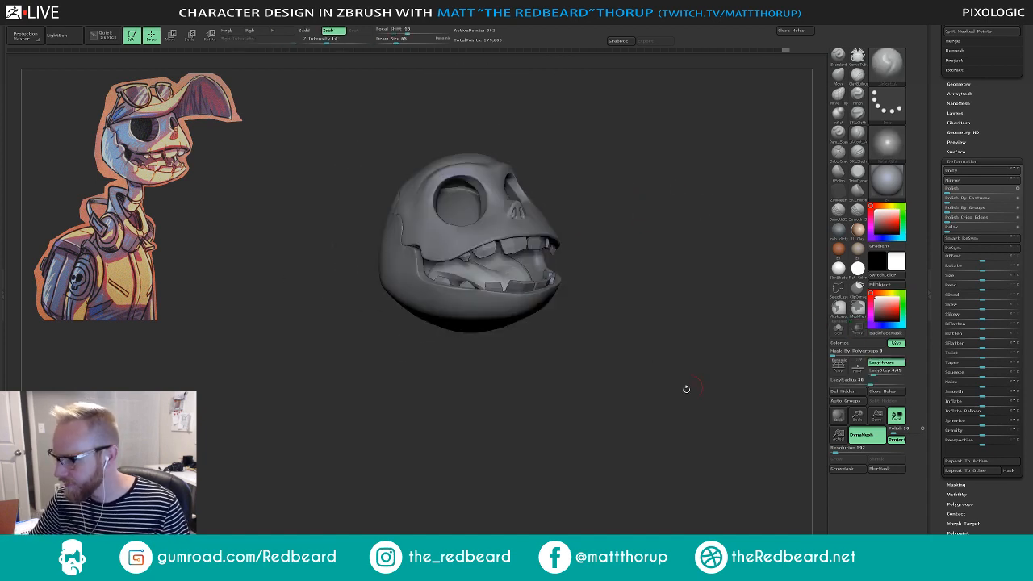
pyautogui.moveTo(686, 390); pyautogui.dragTo(524, 420, button='right')
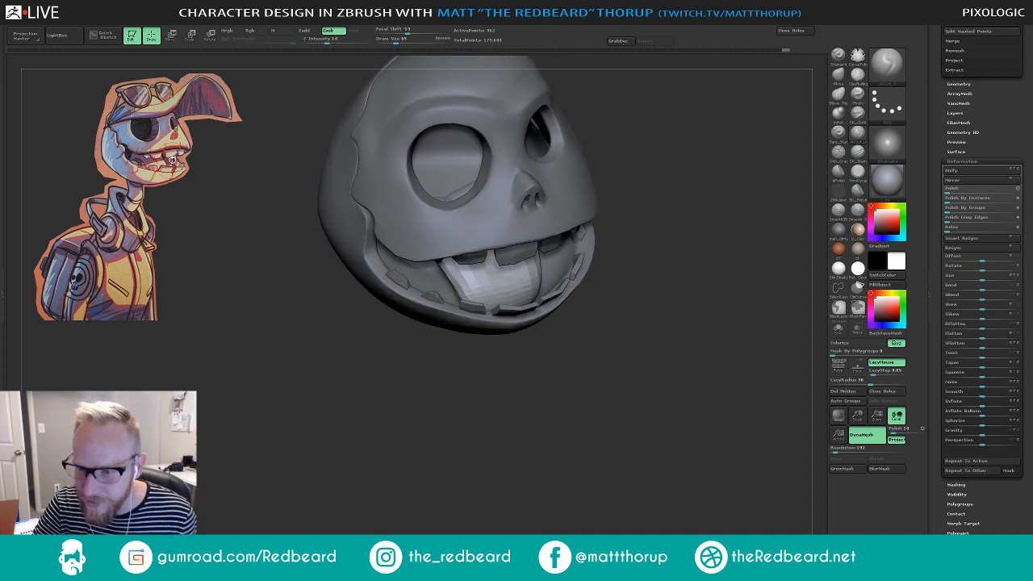
pyautogui.moveTo(410, 399); pyautogui.dragTo(506, 345)
pyautogui.keyDown('alt'); pyautogui.moveTo(653, 346); pyautogui.dragTo(528, 383); pyautogui.keyUp('alt')
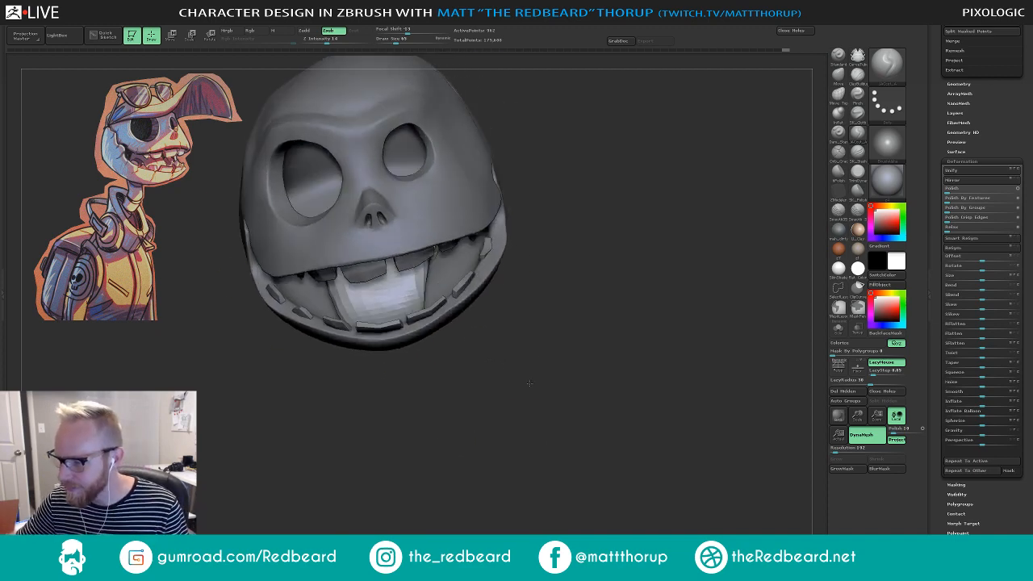
# - Make the skull the active subtool and isolate it to expose the inside of the lower jaw
pyautogui.keyDown('alt'); pyautogui.click(474, 275); pyautogui.keyUp('alt')
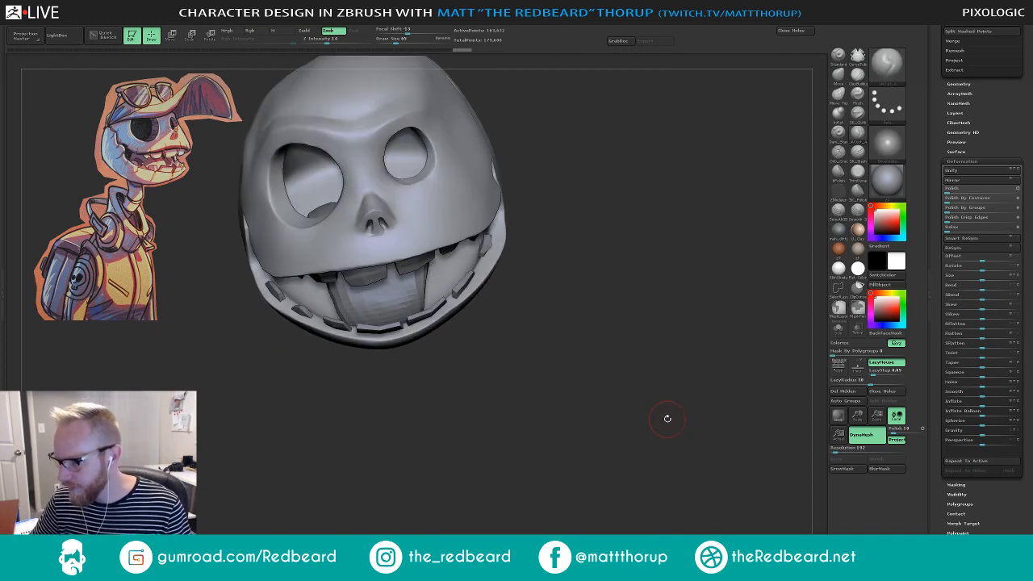
pyautogui.click(838, 328)
pyautogui.moveTo(641, 401); pyautogui.dragTo(552, 309)
# - Mask a curved gum band along the inner rim of the lower jaw, undoing the first oversized stroke
pyautogui.moveTo(283, 244)
pyautogui.keyDown('ctrl'); pyautogui.mouseDown()
pyautogui.moveTo(284, 265)
pyautogui.moveTo(332, 312)
pyautogui.mouseUp(); pyautogui.keyUp('ctrl')
pyautogui.hotkey('ctrl', 'z')
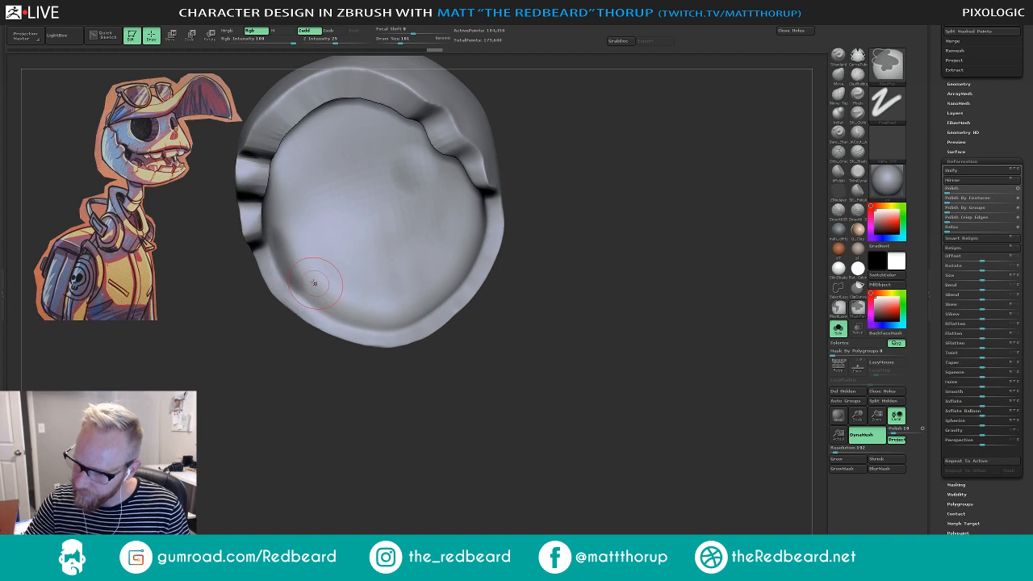
pyautogui.moveTo(279, 231)
pyautogui.keyDown('ctrl'); pyautogui.mouseDown()
pyautogui.moveTo(296, 271)
pyautogui.moveTo(275, 229)
pyautogui.mouseUp(); pyautogui.keyUp('ctrl')
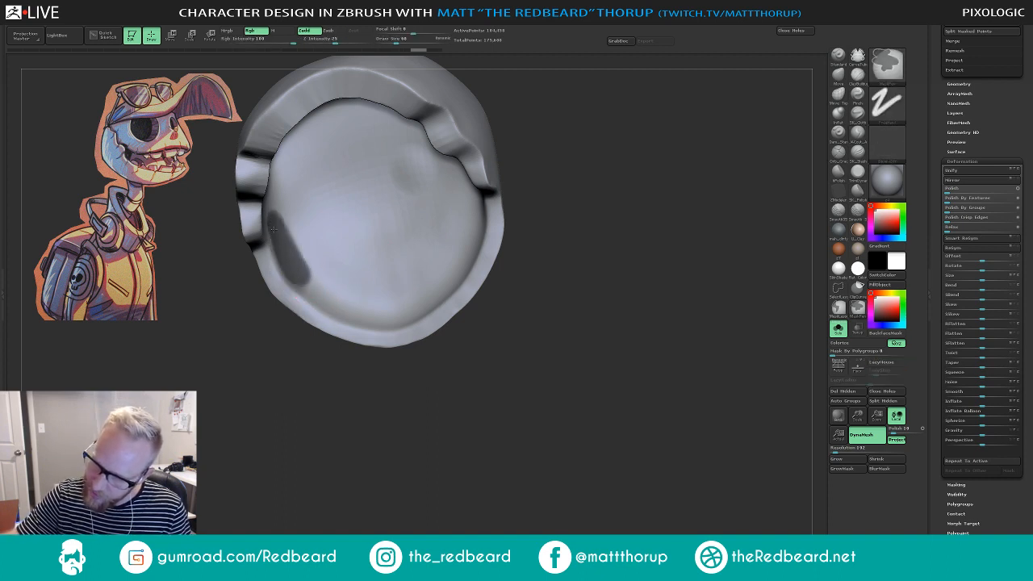
pyautogui.moveTo(286, 267)
pyautogui.keyDown('ctrl'); pyautogui.mouseDown()
pyautogui.moveTo(343, 319)
pyautogui.moveTo(378, 327)
pyautogui.moveTo(408, 310)
pyautogui.mouseUp(); pyautogui.keyUp('ctrl')
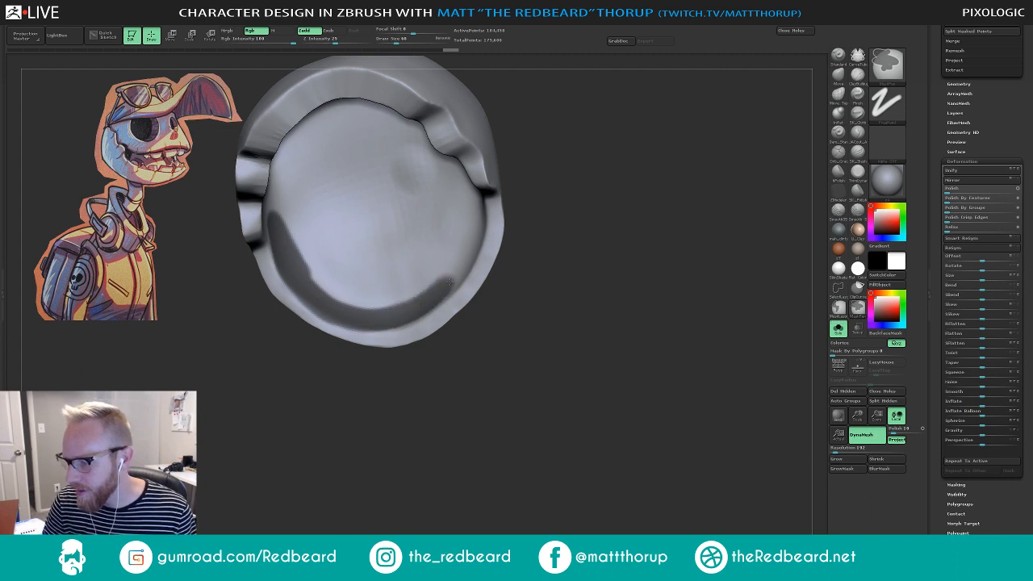
pyautogui.moveTo(510, 286); pyautogui.dragTo(541, 286)
pyautogui.moveTo(428, 311)
pyautogui.keyDown('ctrl'); pyautogui.mouseDown()
pyautogui.moveTo(452, 282)
pyautogui.moveTo(480, 191)
pyautogui.moveTo(480, 223)
pyautogui.moveTo(441, 289)
pyautogui.mouseUp(); pyautogui.keyUp('ctrl')
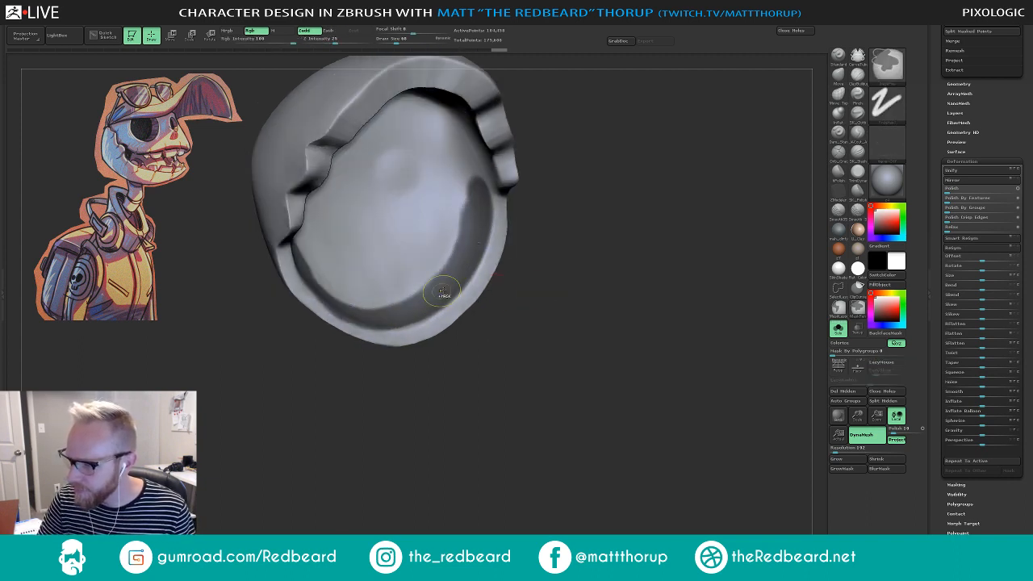
pyautogui.keyDown('ctrl'); pyautogui.click(456, 297); pyautogui.keyUp('ctrl')
pyautogui.moveTo(474, 324)
pyautogui.mouseDown()
pyautogui.moveTo(415, 332)
pyautogui.moveTo(356, 398)
pyautogui.mouseUp()
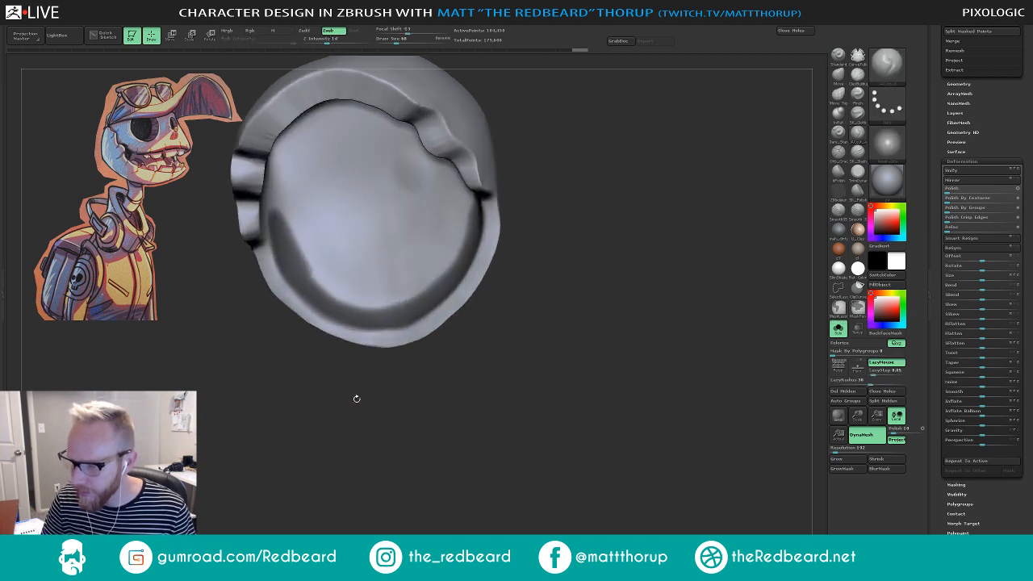
# - Refine the lower gum mask with a smaller brush, filling in its edges along the jaw rim
pyautogui.moveTo(279, 222)
pyautogui.keyDown('ctrl'); pyautogui.mouseDown()
pyautogui.moveTo(314, 295)
pyautogui.moveTo(303, 314)
pyautogui.mouseUp(); pyautogui.keyUp('ctrl')
pyautogui.press('s')
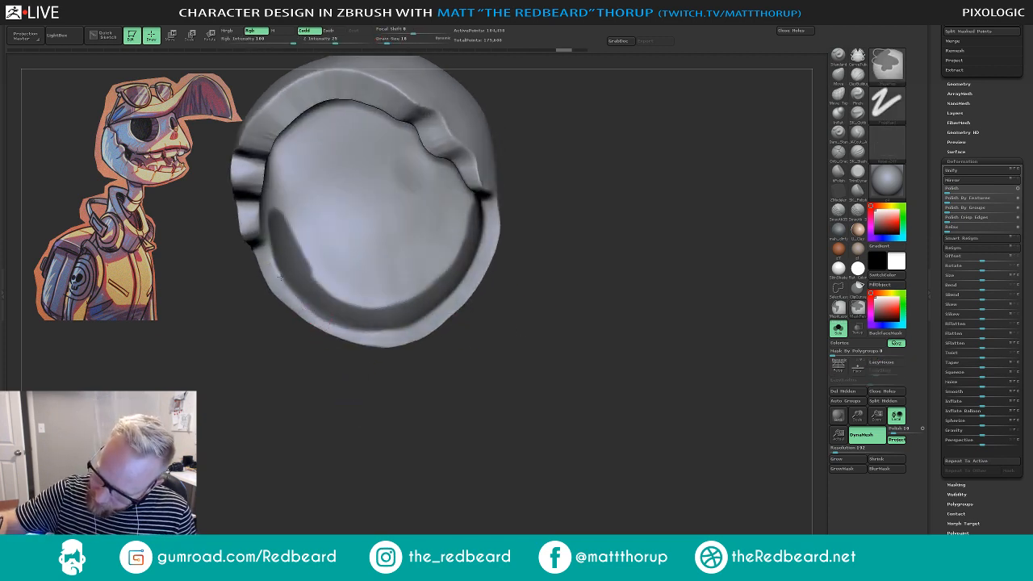
pyautogui.moveTo(440, 406)
pyautogui.mouseDown()
pyautogui.moveTo(404, 381)
pyautogui.moveTo(428, 405)
pyautogui.mouseUp()
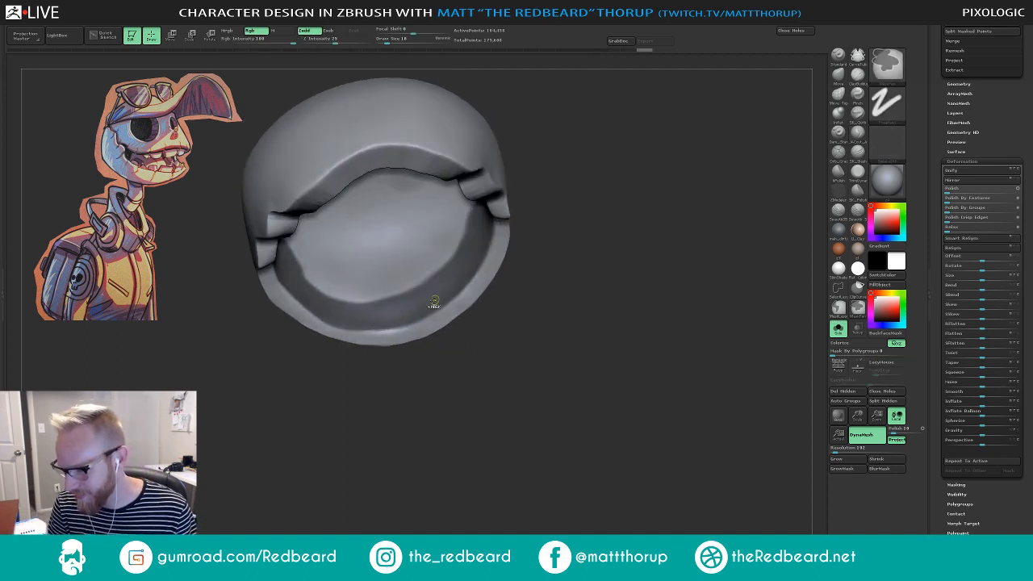
pyautogui.moveTo(459, 299); pyautogui.dragTo(421, 327, button='right')
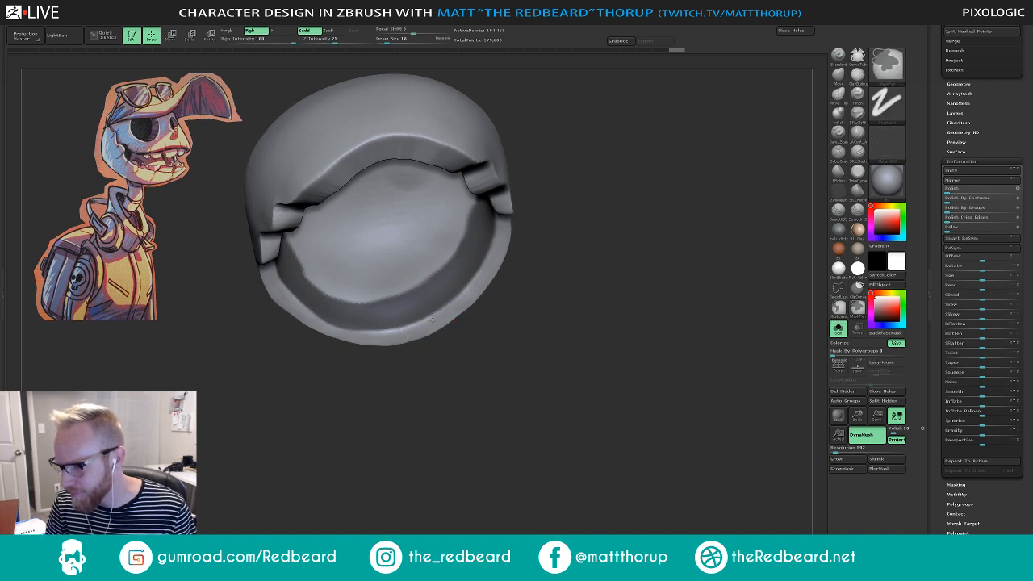
pyautogui.keyDown('ctrl'); pyautogui.click(457, 306); pyautogui.keyUp('ctrl')
pyautogui.moveTo(526, 282); pyautogui.dragTo(565, 275)
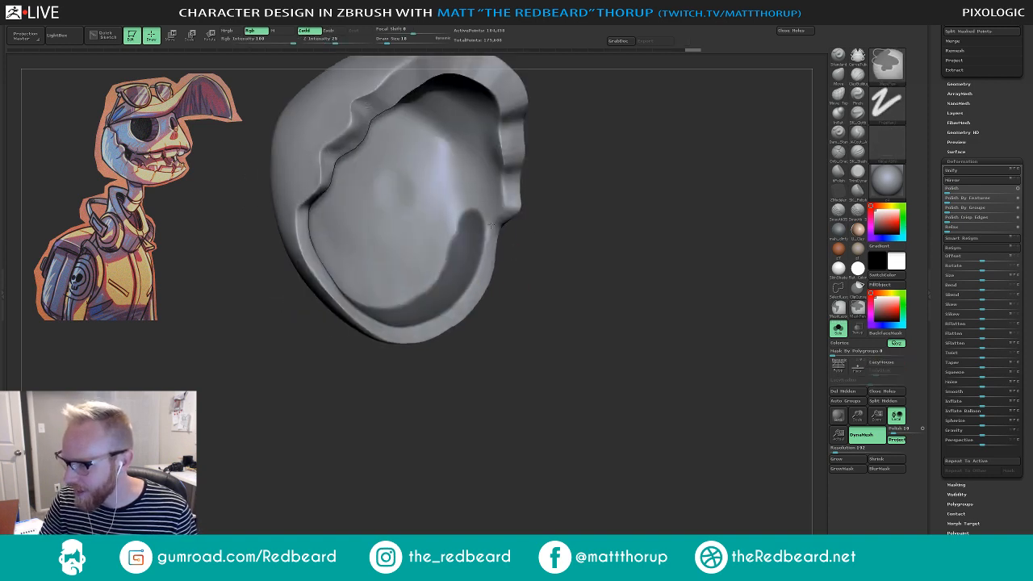
pyautogui.keyDown('ctrl'); pyautogui.click(485, 242); pyautogui.keyUp('ctrl')
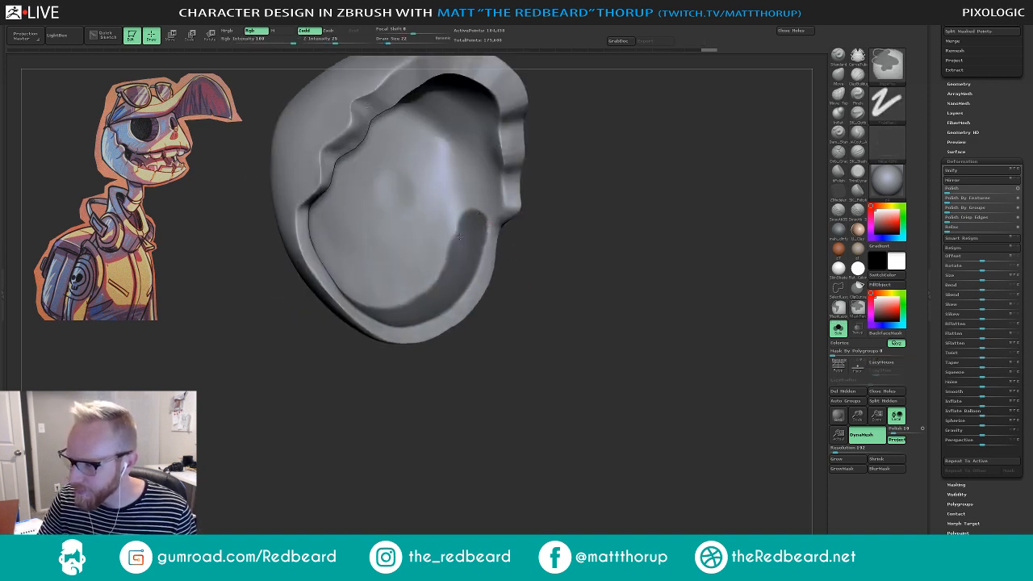
# - Enlarge the brush and clean up the ends of the gum mask on the lower jaw
pyautogui.moveTo(460, 220); pyautogui.dragTo(335, 230, button='right')
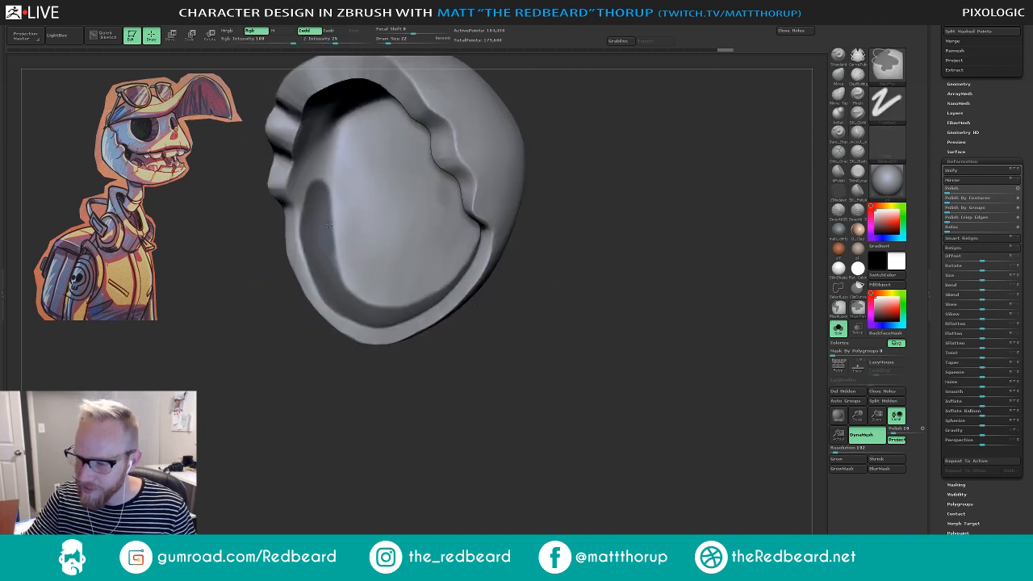
pyautogui.press('s')
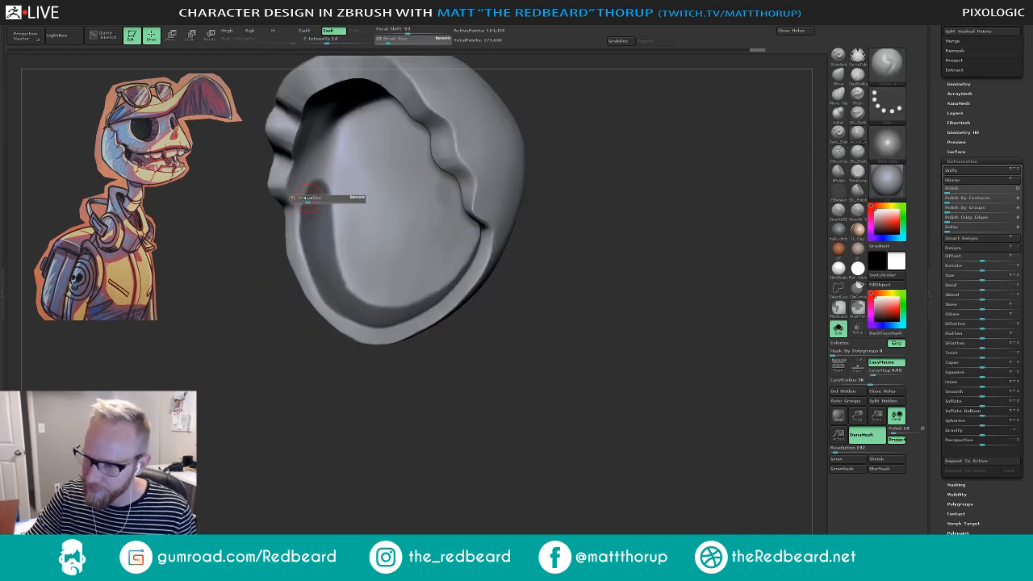
pyautogui.moveTo(301, 200); pyautogui.dragTo(331, 185)
pyautogui.moveTo(242, 376); pyautogui.dragTo(328, 385)
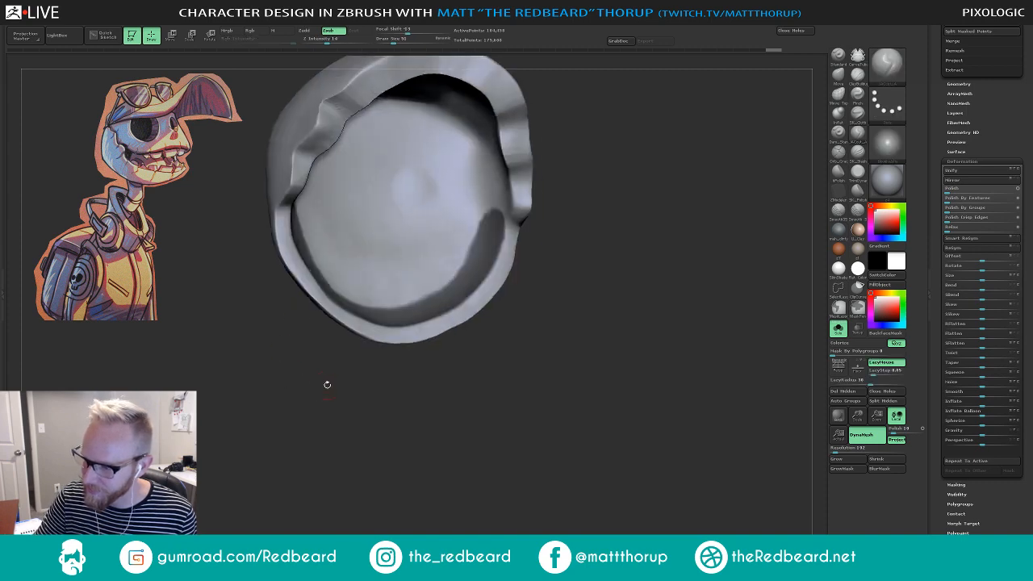
pyautogui.keyDown('ctrl'); pyautogui.keyDown('alt'); pyautogui.moveTo(484, 206); pyautogui.dragTo(501, 214); pyautogui.keyUp('alt'); pyautogui.keyUp('ctrl')
pyautogui.moveTo(633, 385); pyautogui.dragTo(581, 376)
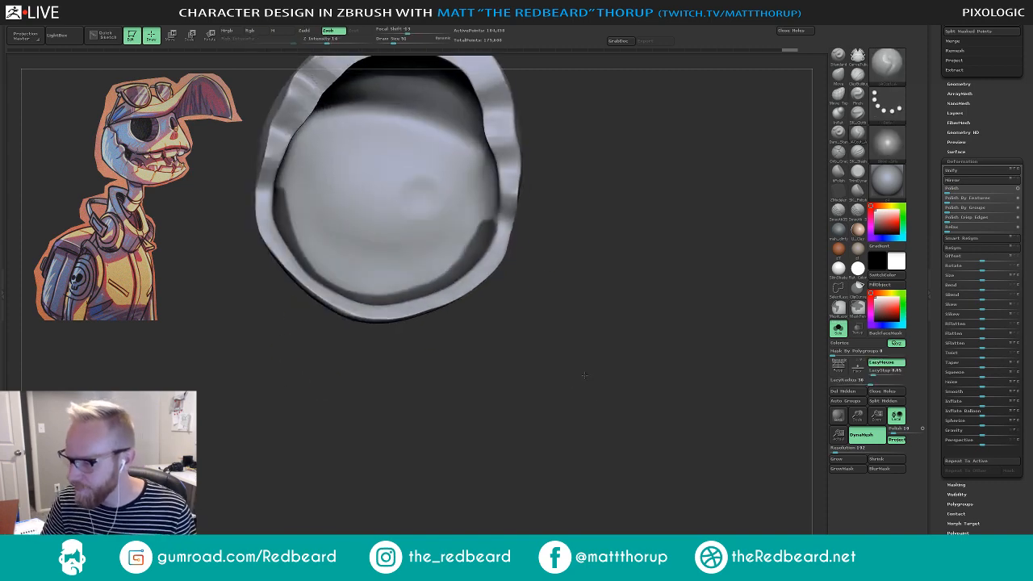
# - Unhide the rest of the skull around the masked gum band
pyautogui.moveTo(1006, 121); pyautogui.dragTo(1006, 214)
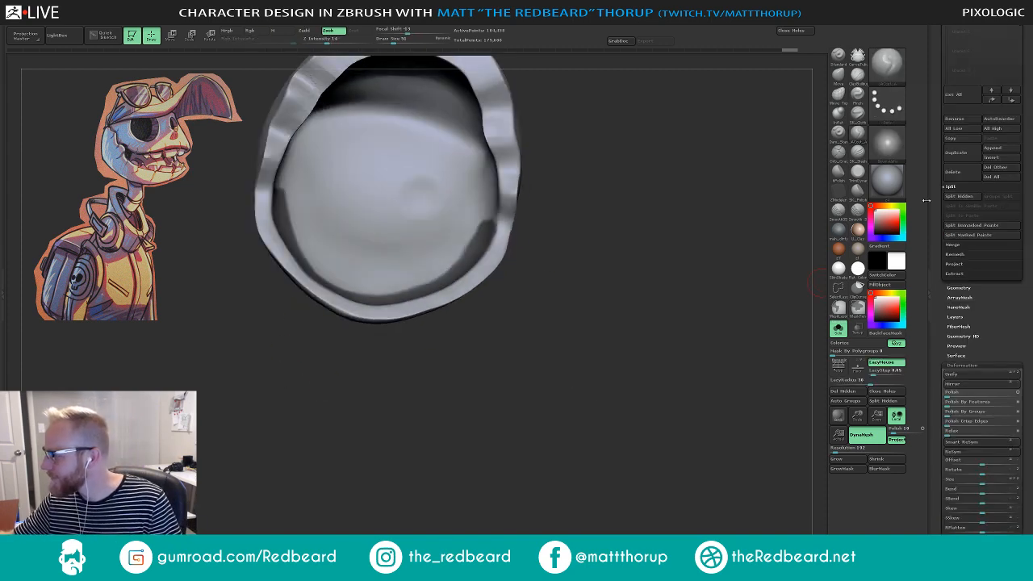
pyautogui.keyDown('ctrl'); pyautogui.keyDown('shift'); pyautogui.click(700, 270); pyautogui.keyUp('shift'); pyautogui.keyUp('ctrl')
pyautogui.moveTo(688, 303); pyautogui.dragTo(736, 217)
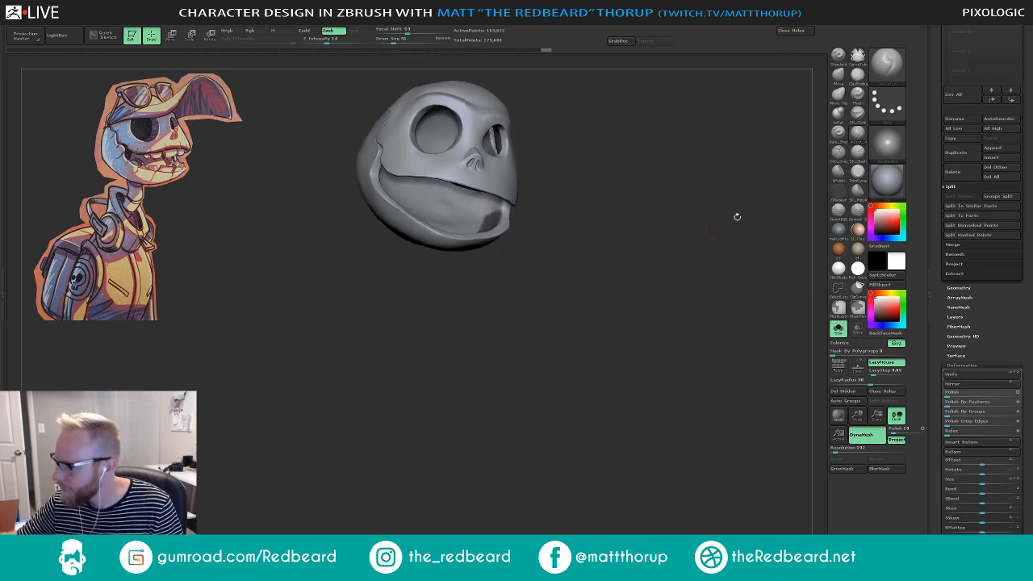
# - Extract the masked lower gum band as a new mesh with a thickness of 0.1, testing 0.05 first
pyautogui.click(955, 274)
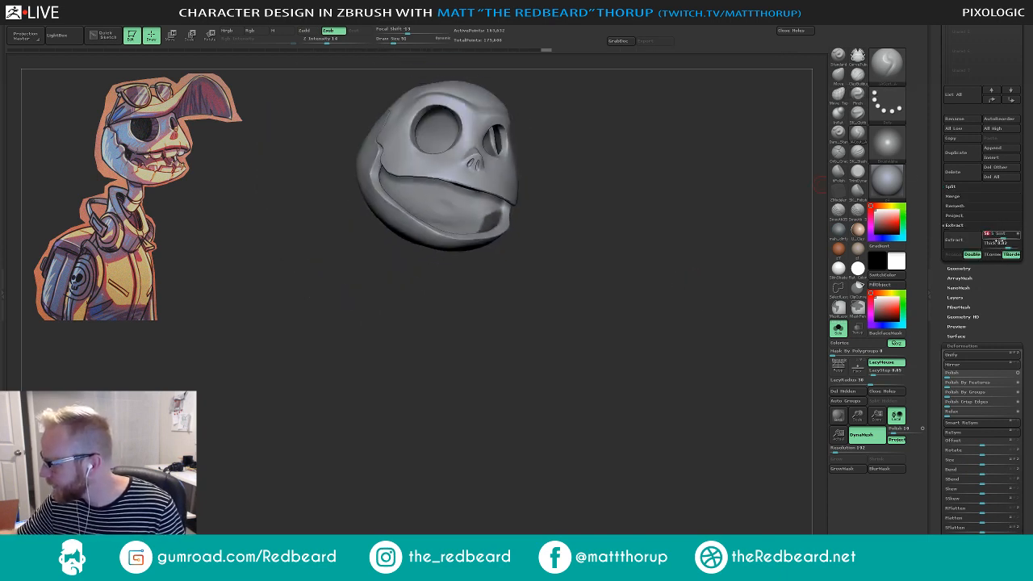
pyautogui.moveTo(713, 282); pyautogui.dragTo(698, 346)
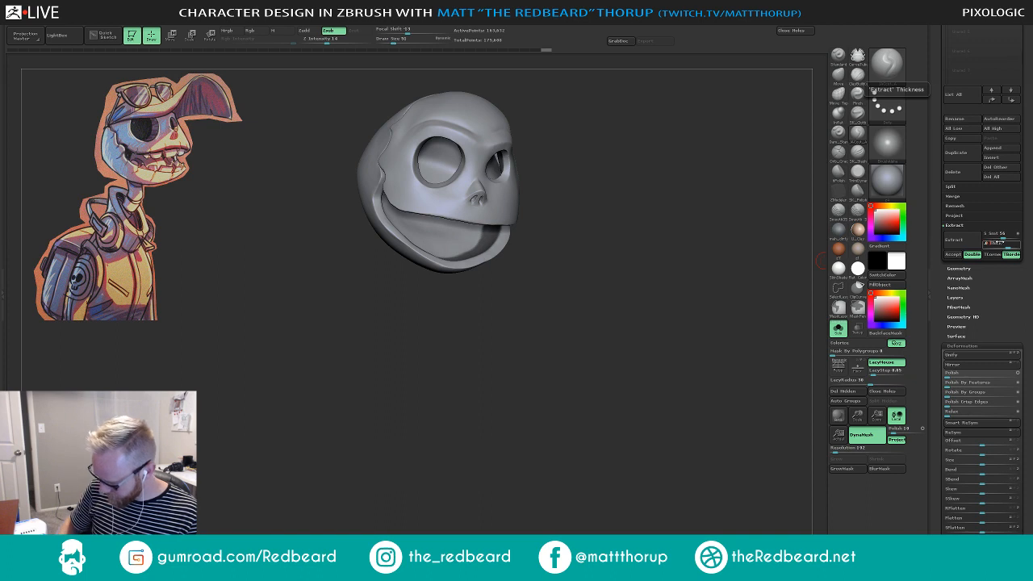
pyautogui.click(959, 243)
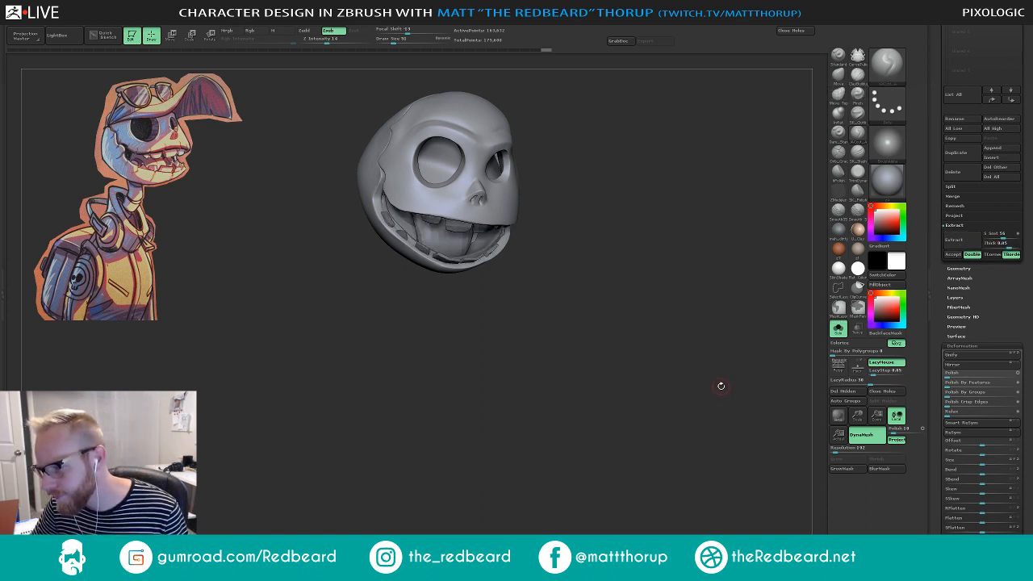
pyautogui.moveTo(719, 406); pyautogui.dragTo(717, 368)
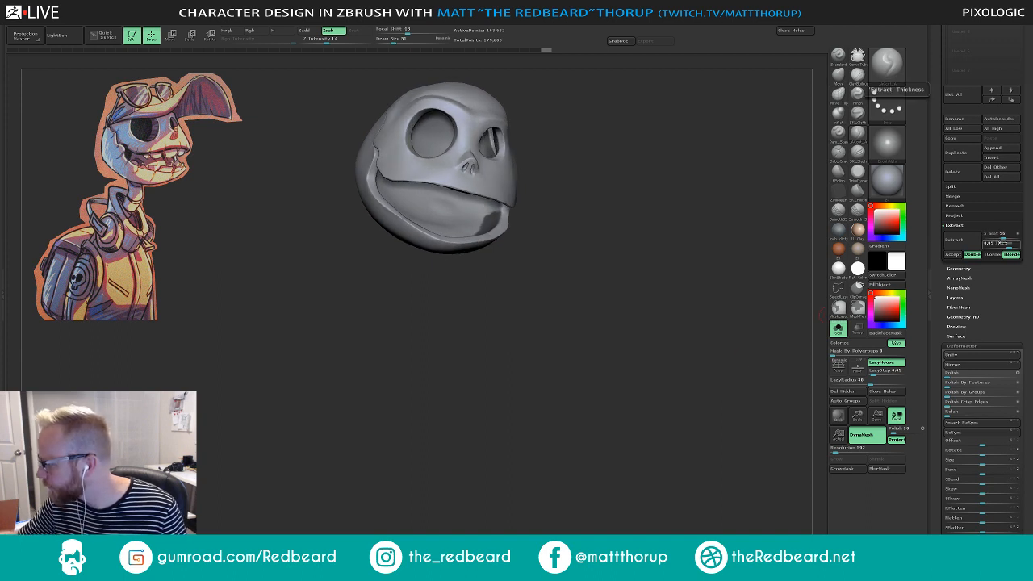
pyautogui.click(997, 243)
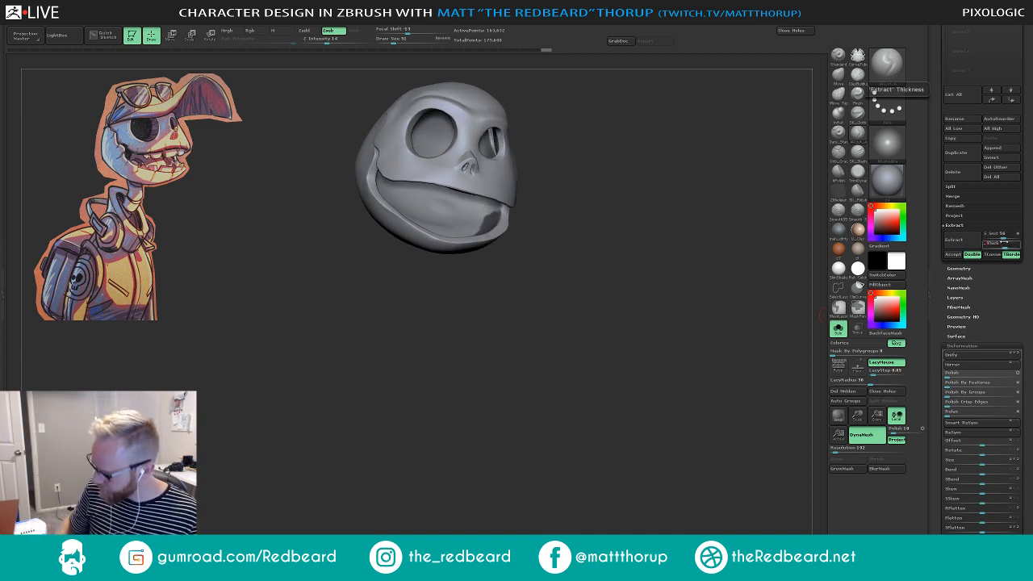
pyautogui.press('Return')
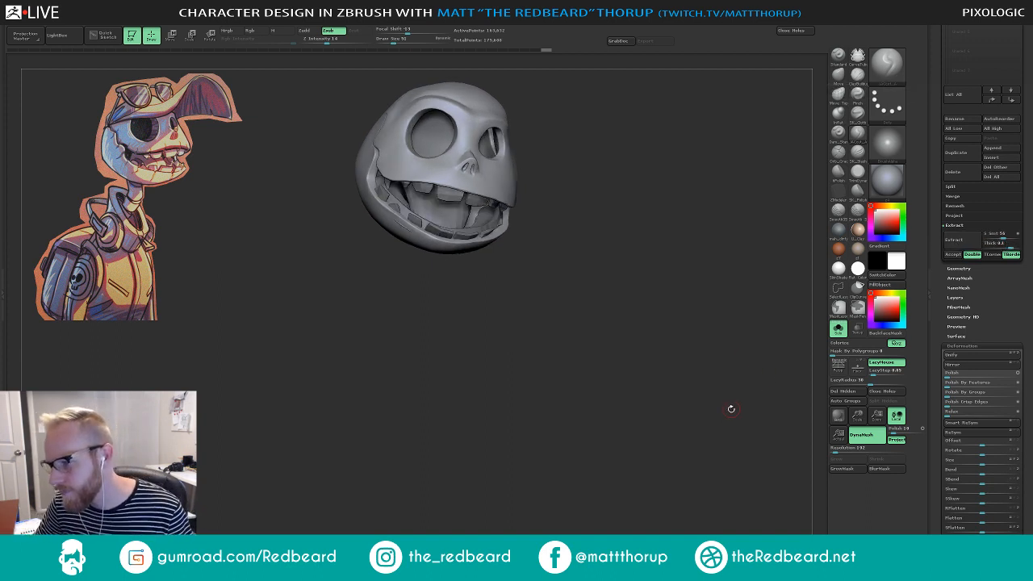
pyautogui.click(949, 256)
# - Show the whole skull, select the extracted gum mesh with the Move brush, and undo the latest changes on it
pyautogui.moveTo(664, 420)
pyautogui.mouseDown()
pyautogui.moveTo(651, 382)
pyautogui.moveTo(659, 402)
pyautogui.mouseUp()
pyautogui.click(838, 328)
pyautogui.keyDown('alt'); pyautogui.moveTo(700, 374); pyautogui.dragTo(589, 325); pyautogui.keyUp('alt')
pyautogui.keyDown('alt'); pyautogui.click(547, 253); pyautogui.keyUp('alt')
pyautogui.moveTo(627, 254); pyautogui.dragTo(628, 200)
pyautogui.click(839, 74)
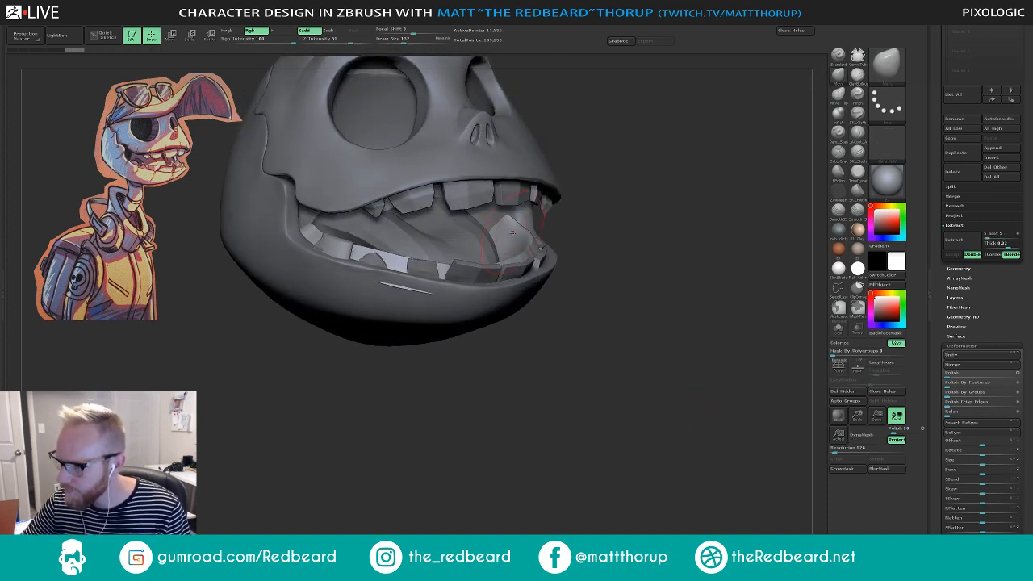
pyautogui.hotkey('ctrl', 'z')
pyautogui.hotkey('ctrl', 'z')
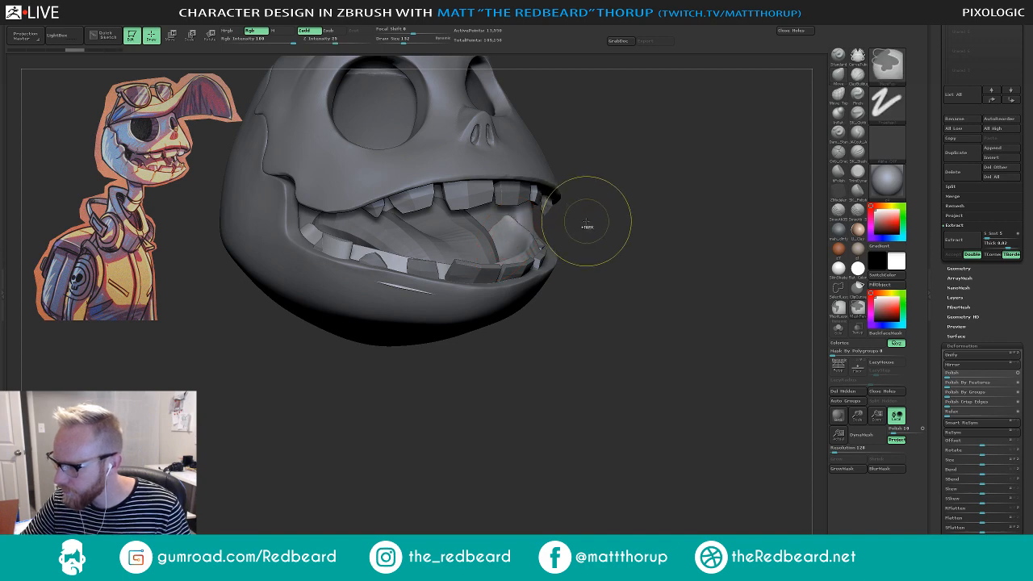
# - Display the gum mesh's polygroups, isolate its inner surface, and regroup the visible part with Auto Groups
pyautogui.hotkey('shift', 'f')
pyautogui.moveTo(604, 205); pyautogui.dragTo(523, 241)
pyautogui.keyDown('ctrl'); pyautogui.keyDown('shift'); pyautogui.click(511, 260); pyautogui.keyUp('shift'); pyautogui.keyUp('ctrl')
pyautogui.keyDown('ctrl'); pyautogui.click(612, 221); pyautogui.keyUp('ctrl')
pyautogui.keyDown('ctrl'); pyautogui.keyDown('shift'); pyautogui.click(629, 210); pyautogui.keyUp('shift'); pyautogui.keyUp('ctrl')
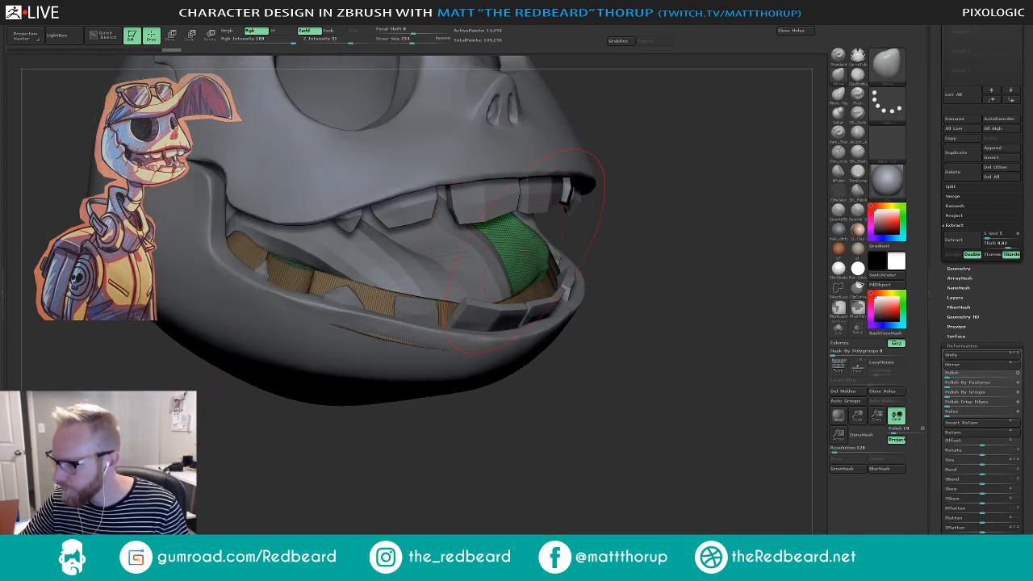
pyautogui.keyDown('ctrl'); pyautogui.click(644, 208); pyautogui.keyUp('ctrl')
pyautogui.keyDown('ctrl'); pyautogui.keyDown('shift'); pyautogui.click(535, 239); pyautogui.keyUp('shift'); pyautogui.keyUp('ctrl')
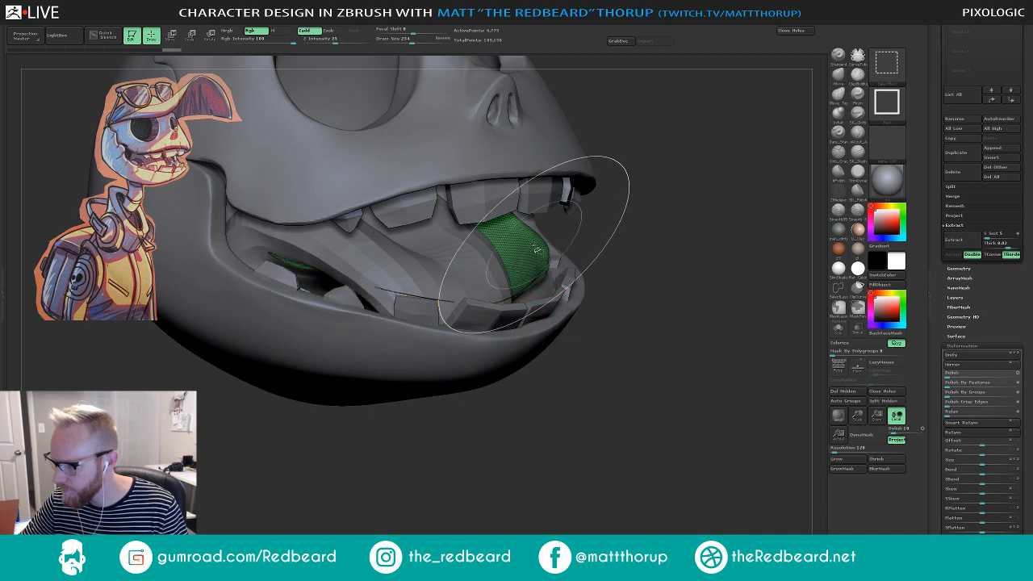
pyautogui.click(856, 403)
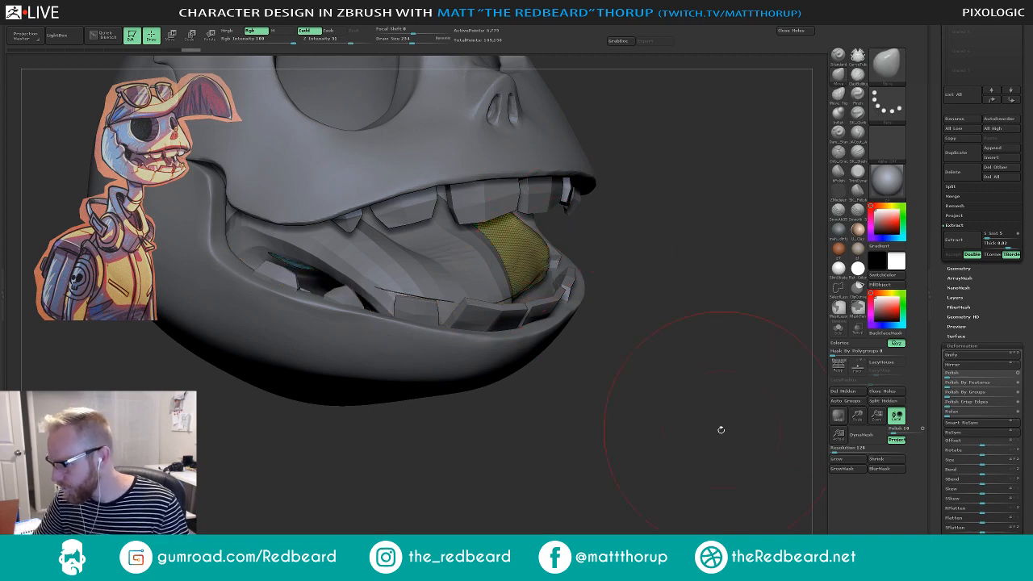
# - Isolate and mask off the main inner gum group, unhide the rest, and reshape the gum's inner surface with the Move brush
pyautogui.keyDown('ctrl'); pyautogui.keyDown('shift'); pyautogui.click(684, 411); pyautogui.keyUp('shift'); pyautogui.keyUp('ctrl')
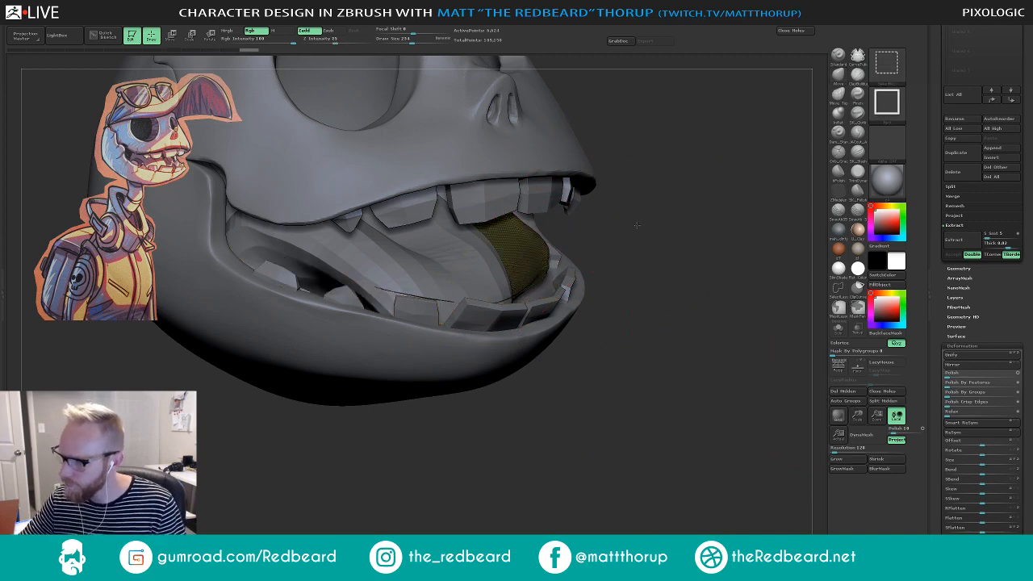
pyautogui.moveTo(637, 226); pyautogui.dragTo(572, 230)
pyautogui.press('s')
pyautogui.moveTo(493, 241); pyautogui.dragTo(497, 252)
pyautogui.press('s')
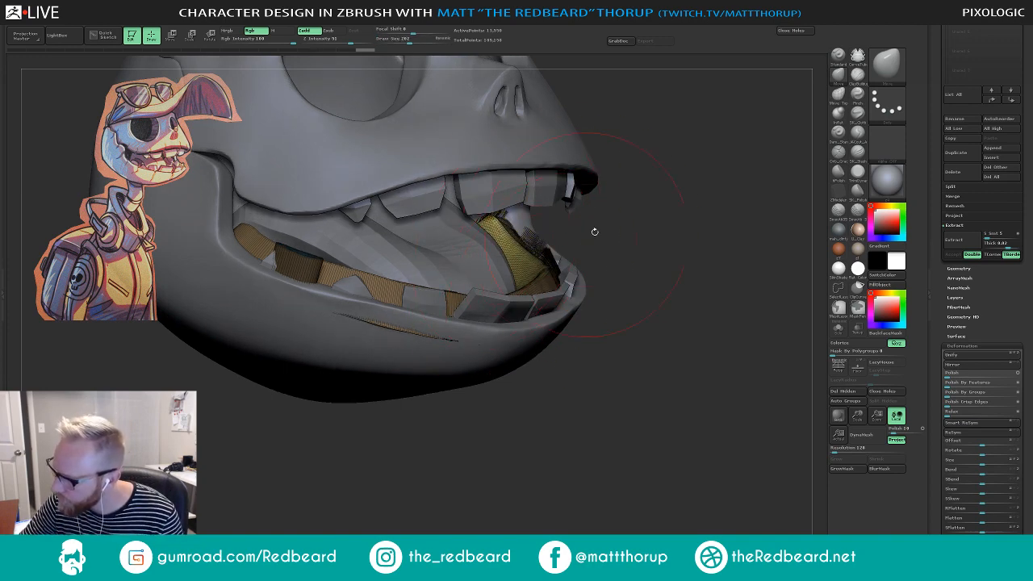
pyautogui.moveTo(595, 231); pyautogui.dragTo(627, 226)
pyautogui.moveTo(540, 268); pyautogui.dragTo(540, 276)
pyautogui.moveTo(598, 255); pyautogui.dragTo(629, 255)
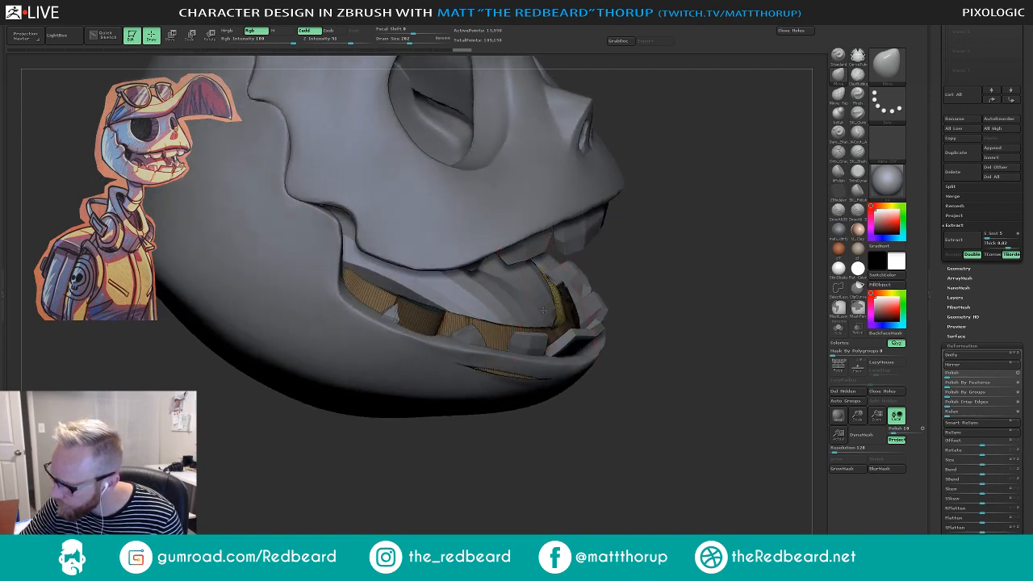
pyautogui.moveTo(552, 301); pyautogui.dragTo(585, 265)
# - Shape the gum's inner wall beside the tongue on the other side of the jaw using a smaller Move brush
pyautogui.moveTo(372, 426); pyautogui.dragTo(424, 358)
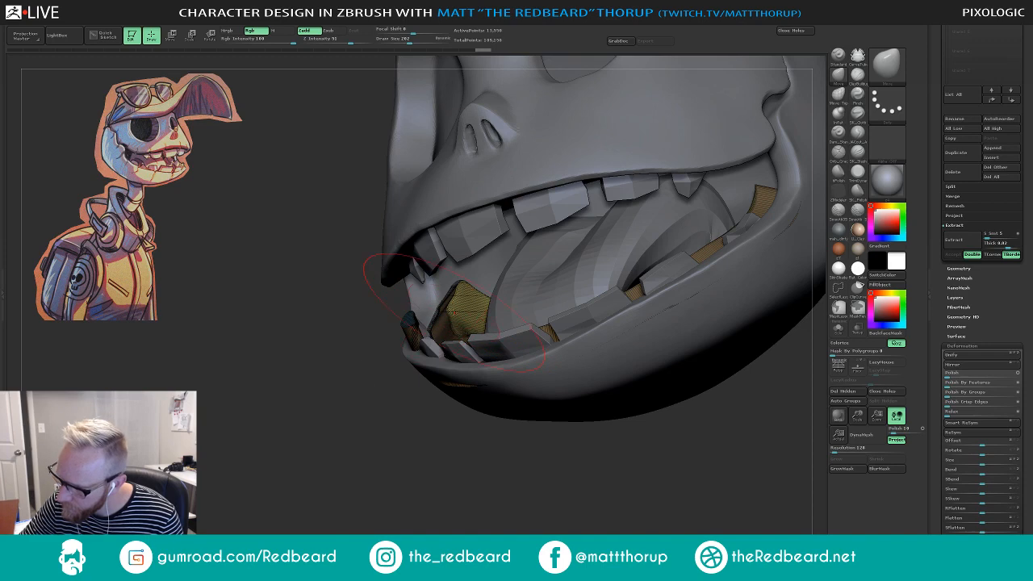
pyautogui.moveTo(454, 312); pyautogui.dragTo(446, 353)
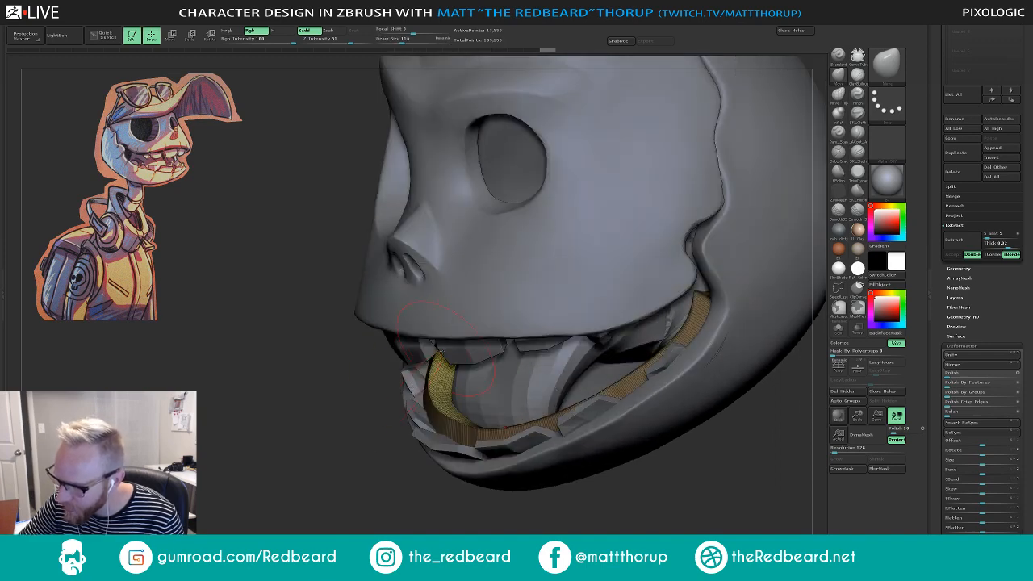
pyautogui.moveTo(375, 467); pyautogui.dragTo(386, 411)
pyautogui.press('s')
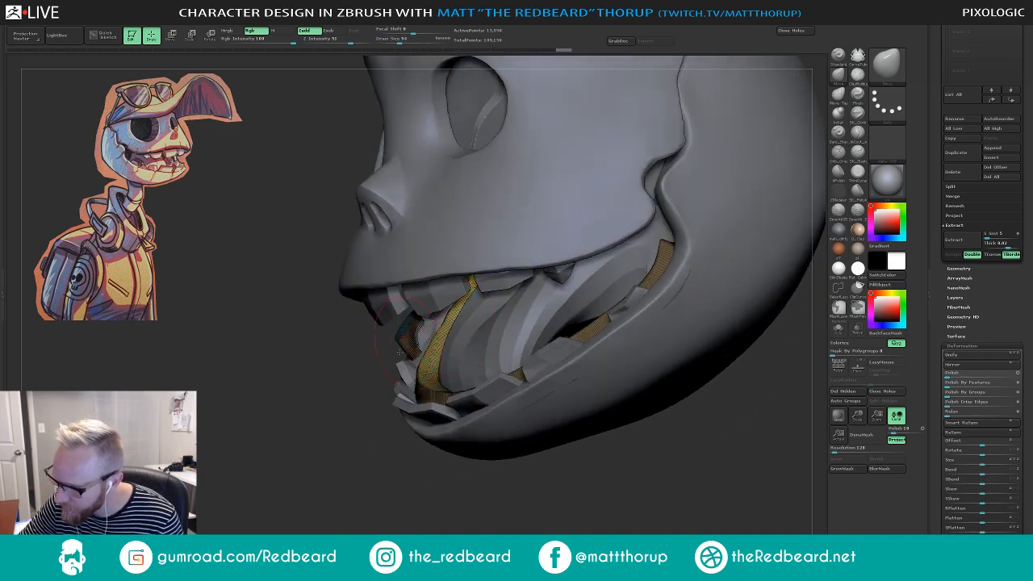
pyautogui.moveTo(339, 365); pyautogui.dragTo(377, 358)
pyautogui.press('s')
pyautogui.moveTo(447, 316); pyautogui.dragTo(449, 317)
pyautogui.moveTo(365, 355); pyautogui.dragTo(452, 340)
pyautogui.moveTo(725, 172); pyautogui.dragTo(518, 276)
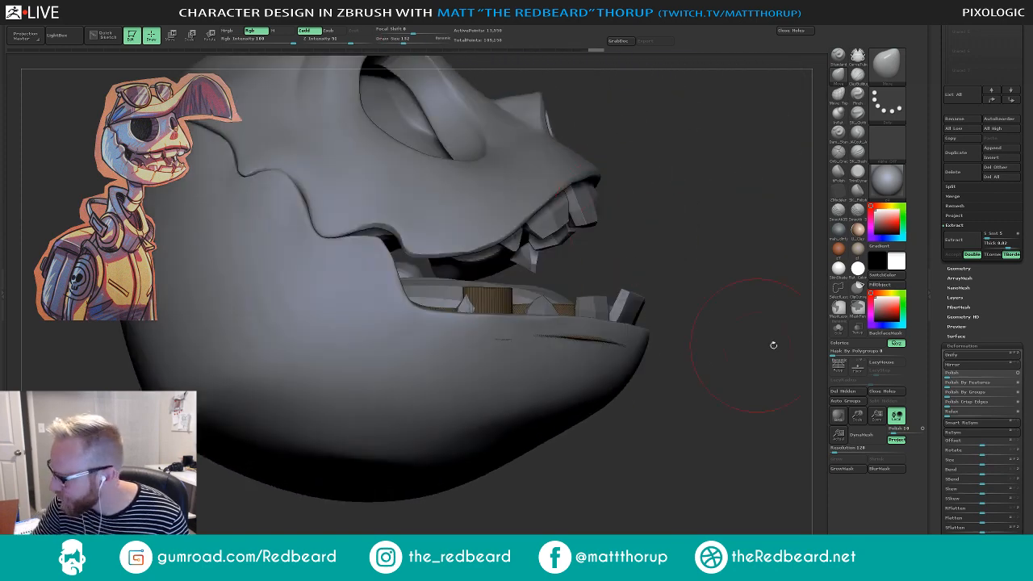
# - View the gum mesh on its own to check its shape, and bring the rest of the skull back
pyautogui.hotkey('alt', 's')
pyautogui.moveTo(783, 343); pyautogui.dragTo(819, 368)
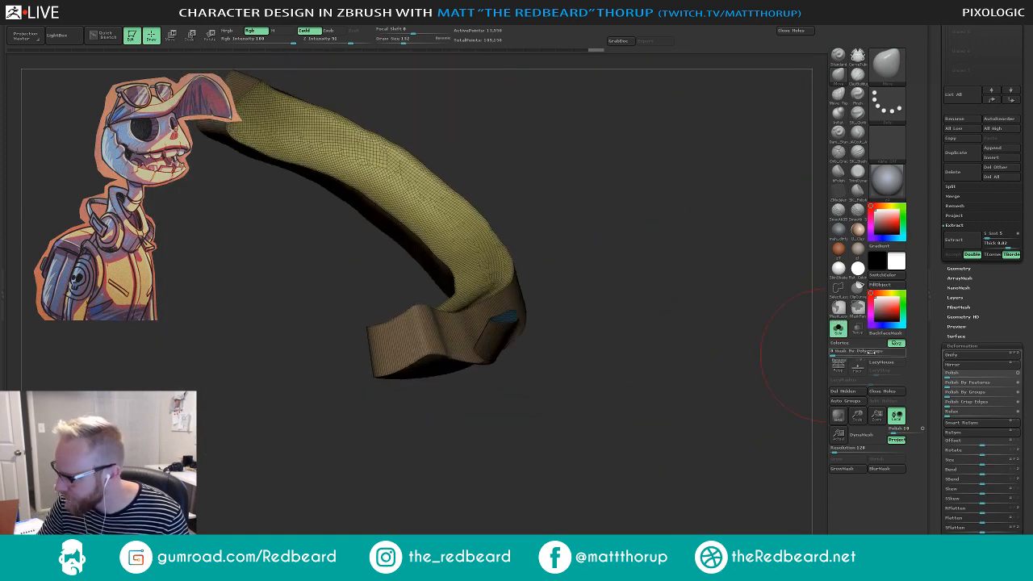
pyautogui.moveTo(730, 403); pyautogui.dragTo(673, 401)
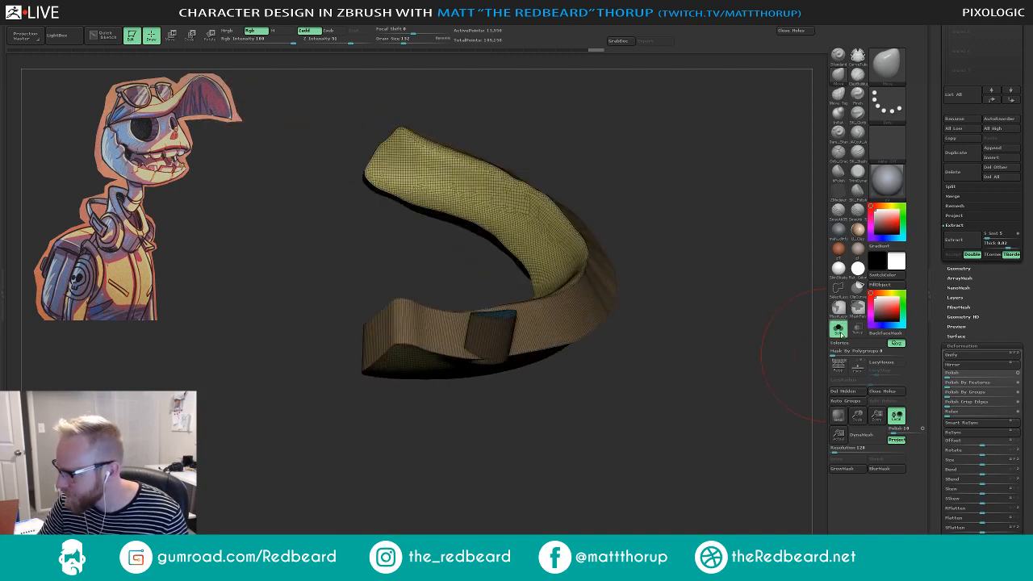
pyautogui.click(839, 330)
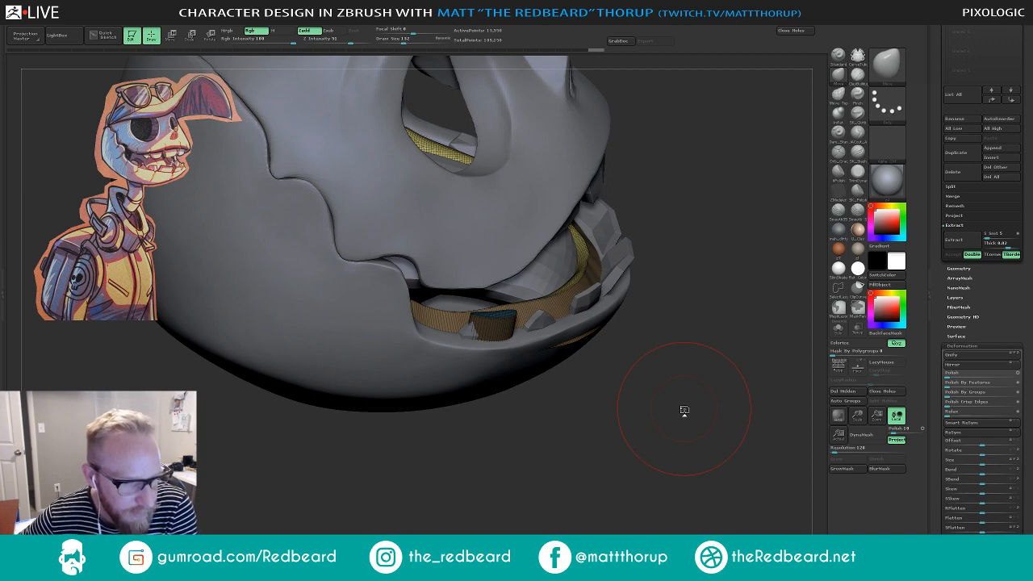
# - Adjust the Move brush size and push the gum's inner wall into place between the front teeth and tongue
pyautogui.moveTo(649, 420); pyautogui.dragTo(459, 479)
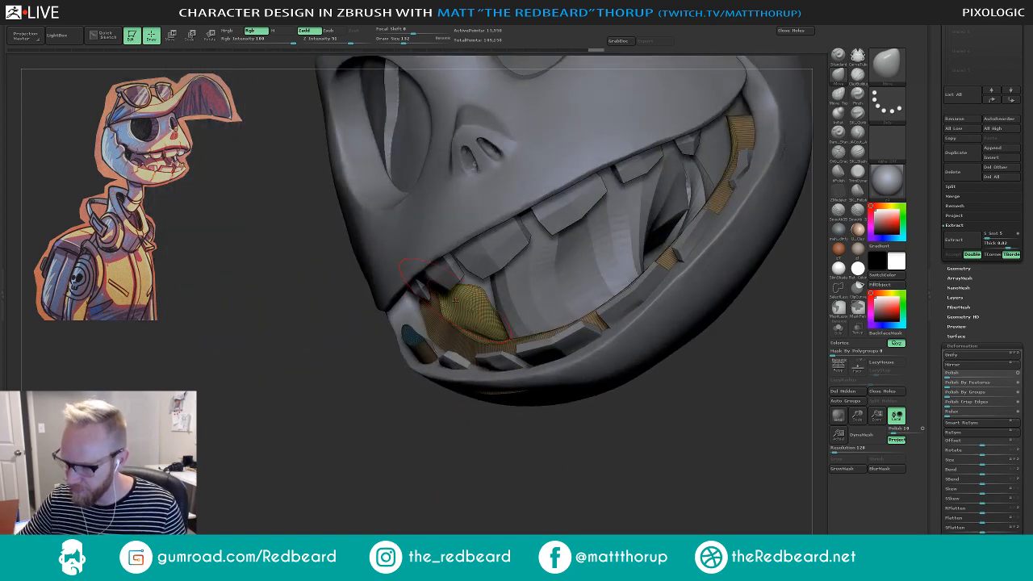
pyautogui.press('s')
pyautogui.moveTo(453, 308)
pyautogui.mouseDown()
pyautogui.moveTo(507, 335)
pyautogui.moveTo(494, 336)
pyautogui.moveTo(499, 308)
pyautogui.moveTo(495, 336)
pyautogui.mouseUp()
pyautogui.moveTo(463, 427)
pyautogui.mouseDown()
pyautogui.moveTo(450, 445)
pyautogui.moveTo(432, 447)
pyautogui.mouseUp()
pyautogui.press('s')
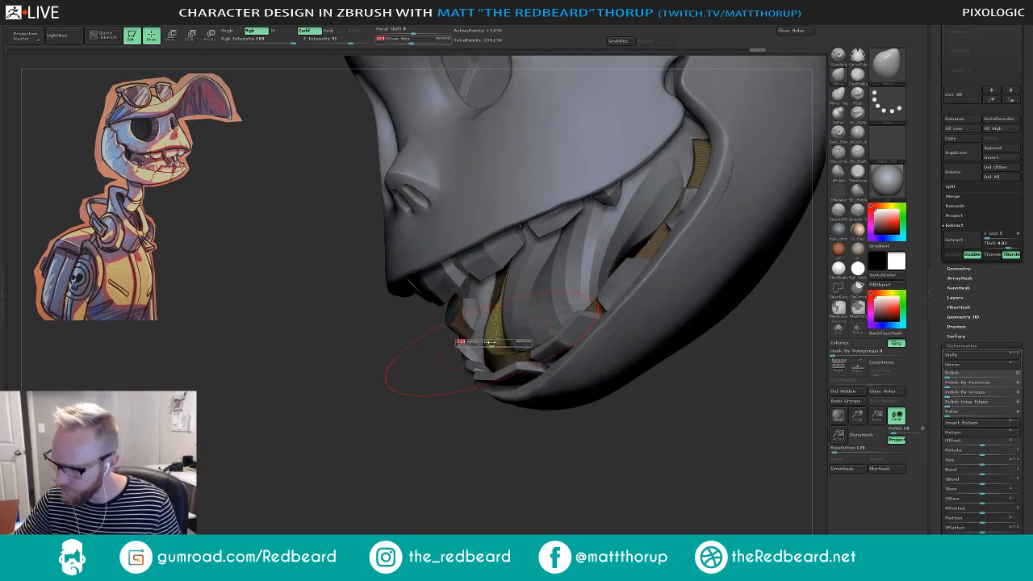
pyautogui.moveTo(492, 342); pyautogui.dragTo(486, 342)
pyautogui.moveTo(493, 335); pyautogui.dragTo(527, 355)
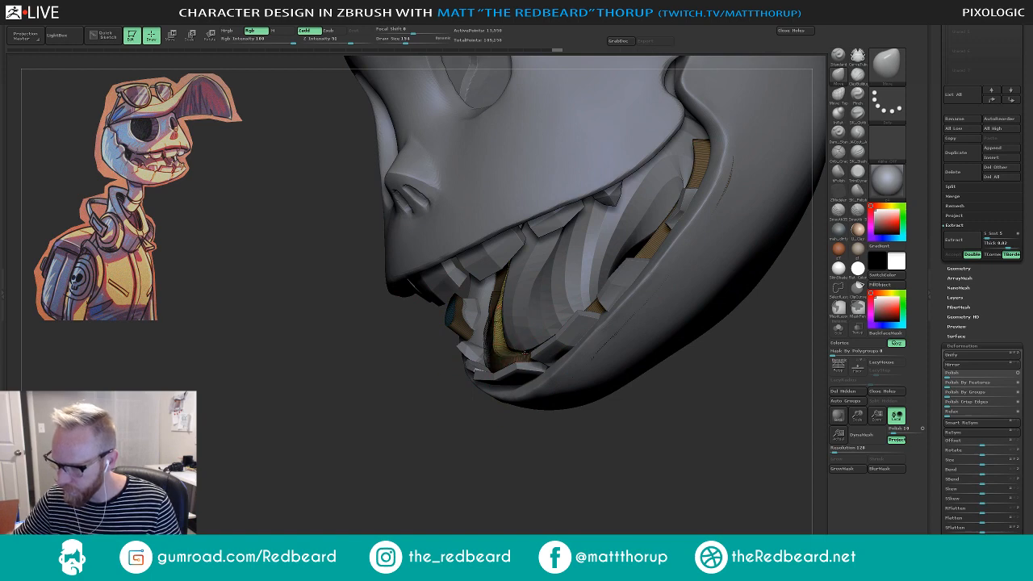
# - Fit the front of the gum to the lower jaw rim with a larger Move brush
pyautogui.moveTo(463, 429); pyautogui.dragTo(511, 410)
pyautogui.moveTo(478, 358); pyautogui.dragTo(490, 370)
pyautogui.press('s')
pyautogui.moveTo(508, 367); pyautogui.dragTo(468, 396)
pyautogui.press('s')
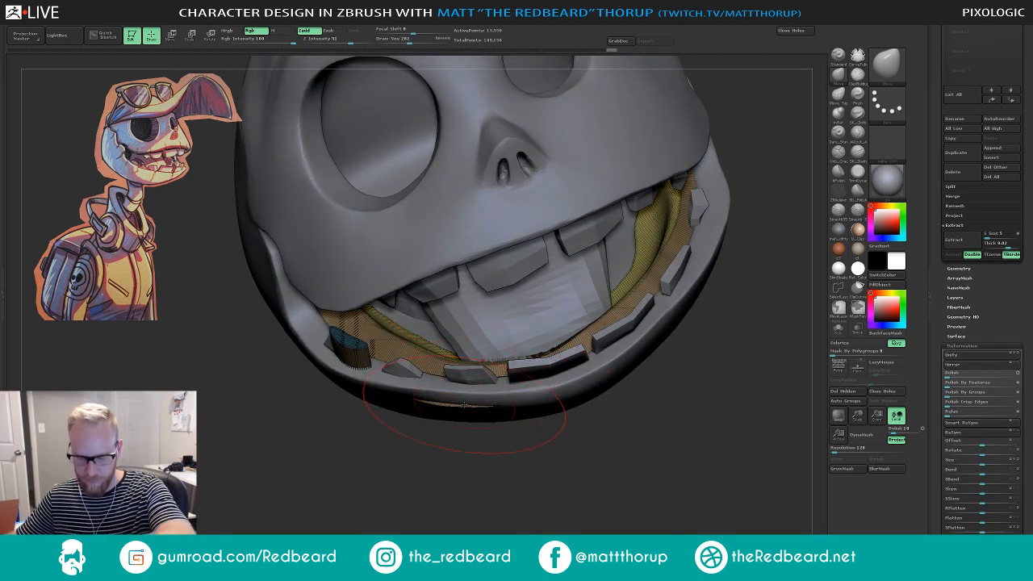
# - Undo the trial stroke, clear the gum's mask, and sculpt along the front gum rim behind the lower teeth
pyautogui.click(853, 99)
pyautogui.moveTo(464, 371); pyautogui.dragTo(599, 367)
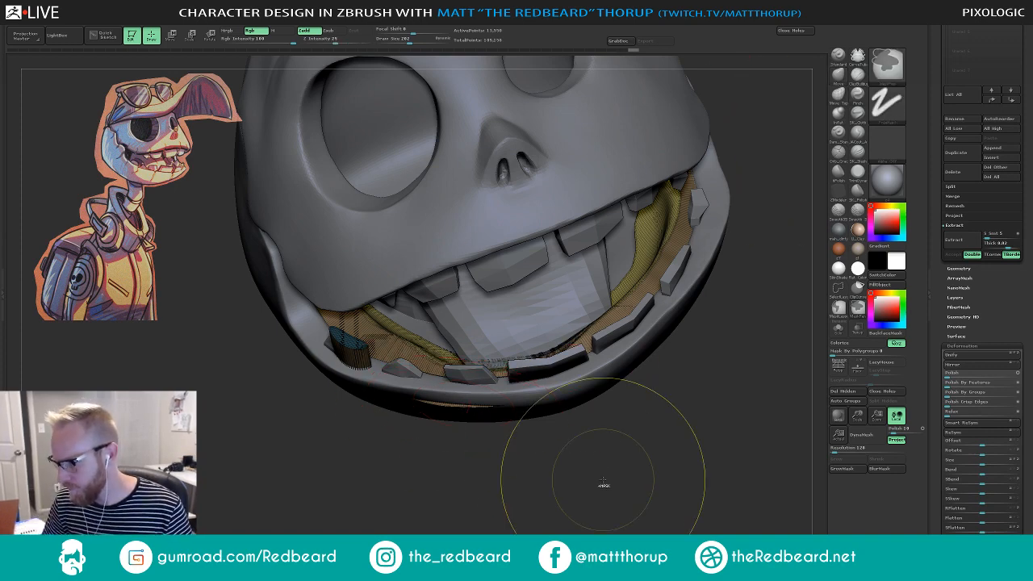
pyautogui.hotkey('ctrl', 'z')
pyautogui.moveTo(597, 487); pyautogui.dragTo(601, 492)
pyautogui.keyDown('ctrl'); pyautogui.click(635, 457); pyautogui.keyUp('ctrl')
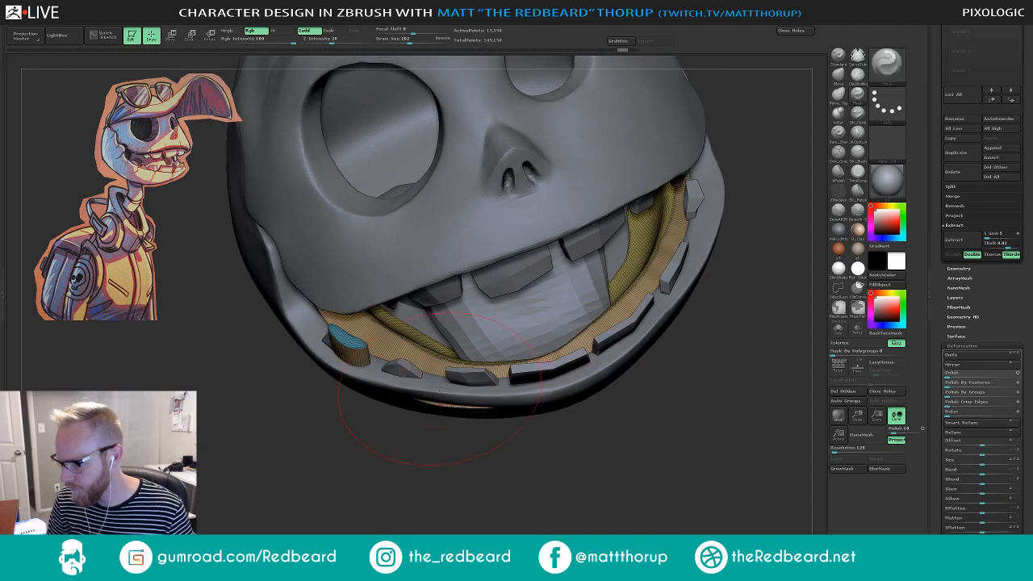
pyautogui.moveTo(432, 368); pyautogui.dragTo(581, 371)
pyautogui.moveTo(513, 374)
pyautogui.mouseDown()
pyautogui.moveTo(604, 343)
pyautogui.moveTo(660, 262)
pyautogui.mouseUp()
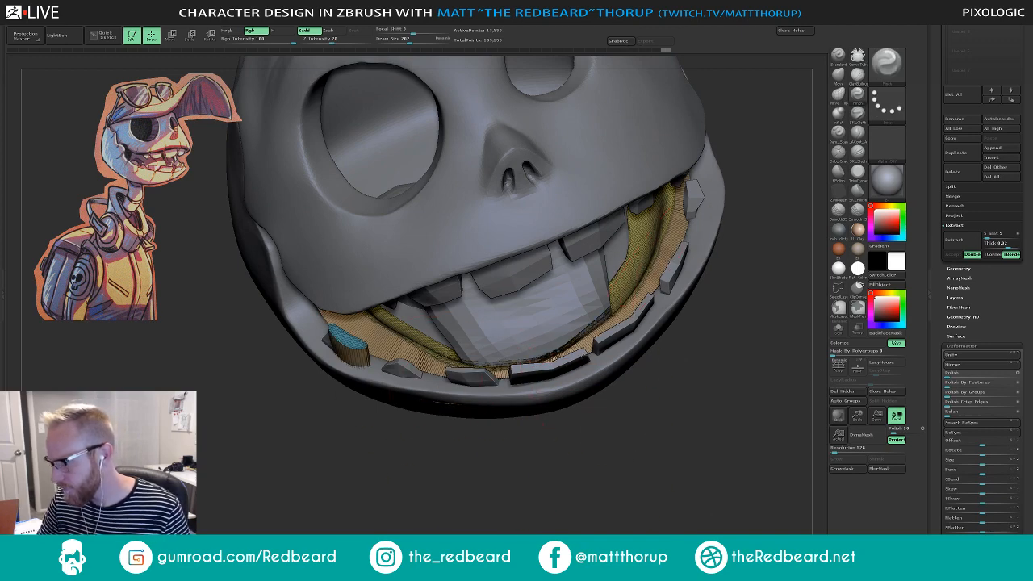
# - Reshape the gum wall at the far side of the lower jaw with a resized Move brush
pyautogui.moveTo(754, 202); pyautogui.dragTo(796, 139)
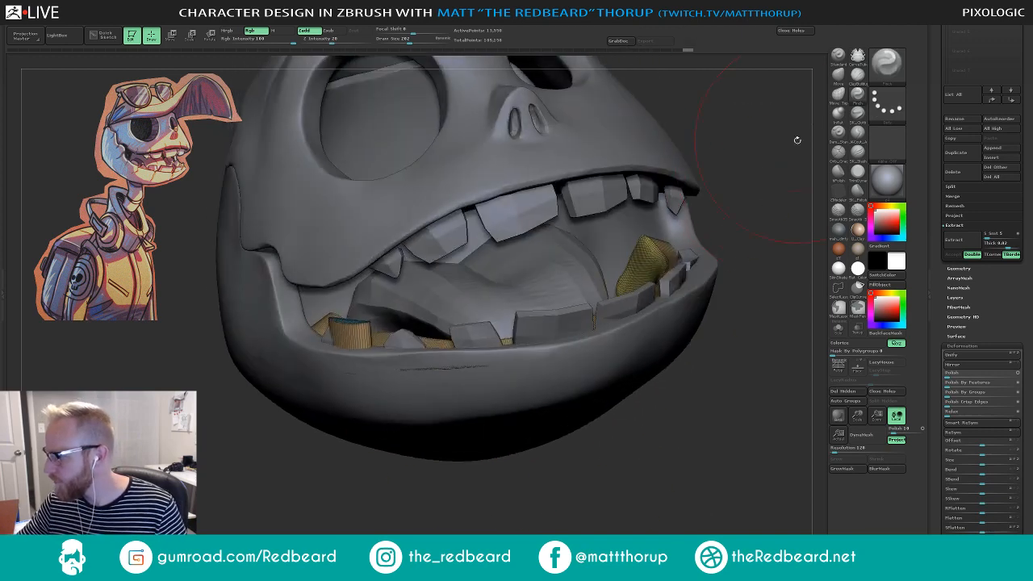
pyautogui.click(838, 76)
pyautogui.moveTo(749, 167); pyautogui.dragTo(695, 224)
pyautogui.press('s')
pyautogui.click(643, 234)
pyautogui.moveTo(632, 227); pyautogui.dragTo(609, 251)
pyautogui.moveTo(727, 208); pyautogui.dragTo(747, 166)
pyautogui.moveTo(692, 204)
pyautogui.mouseDown()
pyautogui.moveTo(710, 204)
pyautogui.moveTo(690, 205)
pyautogui.moveTo(738, 175)
pyautogui.moveTo(679, 208)
pyautogui.moveTo(660, 200)
pyautogui.mouseUp()
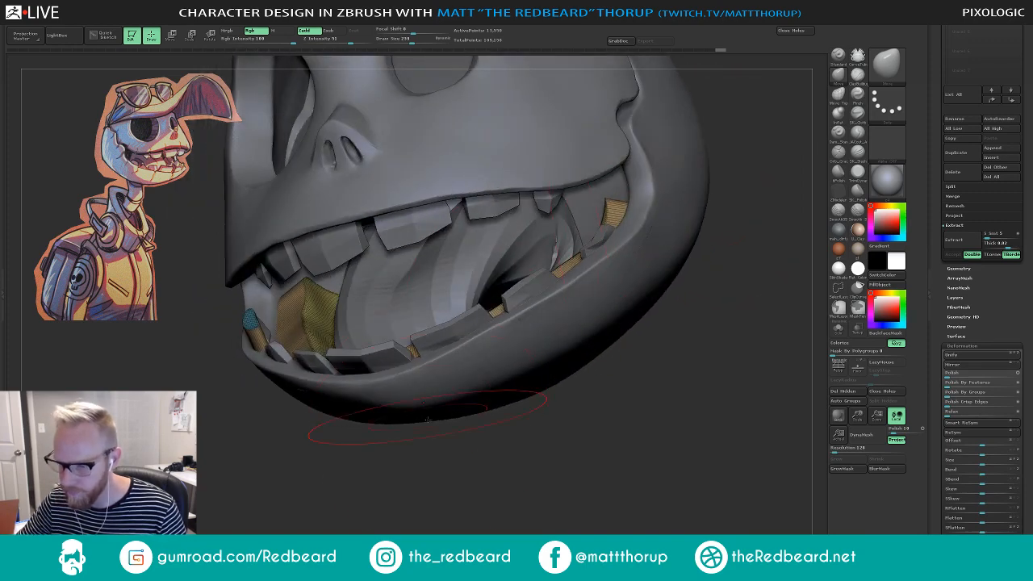
# - Regroup the gum mesh with Auto Groups, then hide and delete the stray separate piece near the jaw's side
pyautogui.moveTo(413, 462)
pyautogui.mouseDown()
pyautogui.moveTo(403, 447)
pyautogui.moveTo(428, 440)
pyautogui.mouseUp()
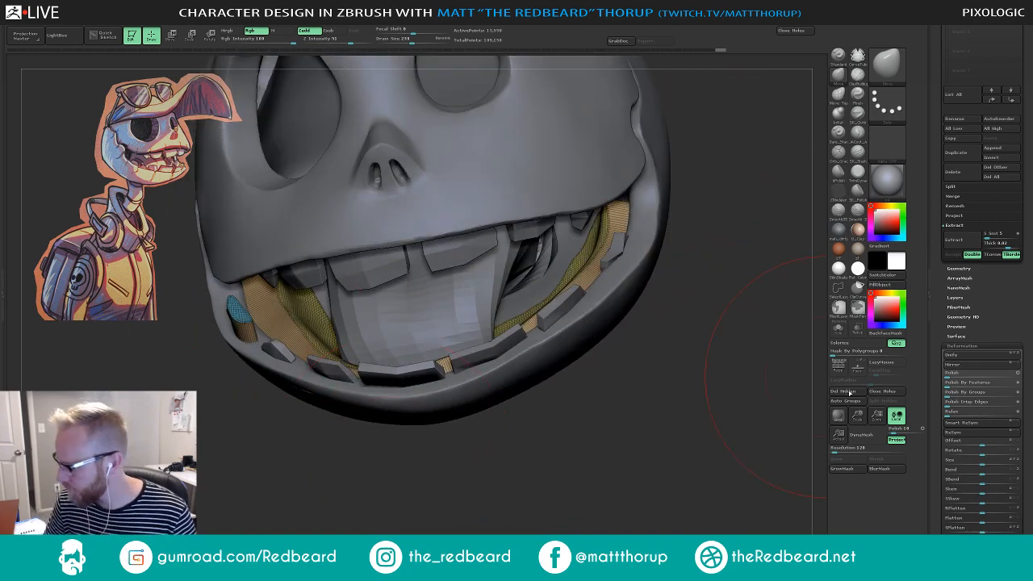
pyautogui.click(845, 402)
pyautogui.moveTo(579, 502); pyautogui.dragTo(539, 502)
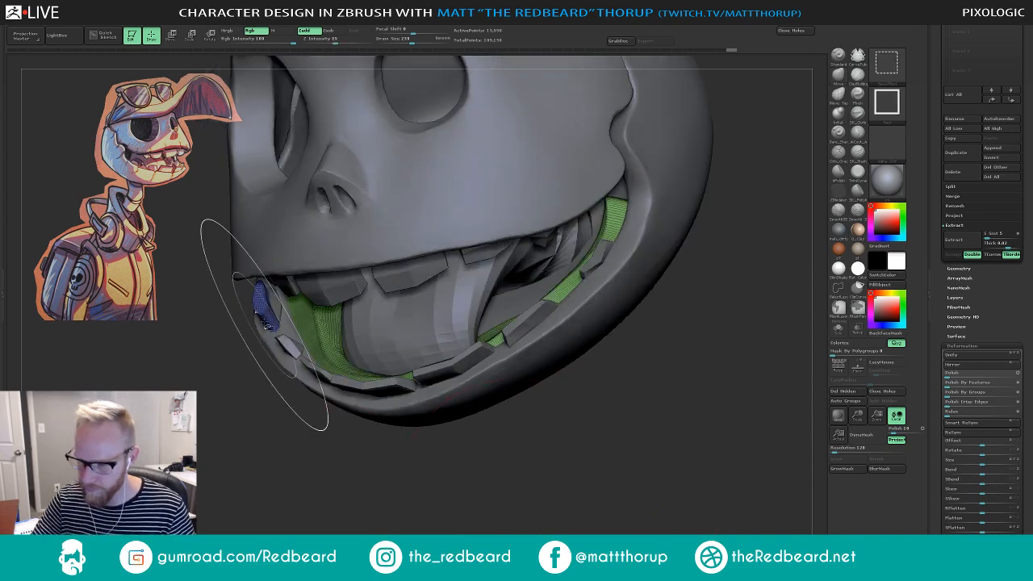
pyautogui.keyDown('ctrl'); pyautogui.keyDown('shift'); pyautogui.click(266, 326); pyautogui.keyUp('shift'); pyautogui.keyUp('ctrl')
pyautogui.keyDown('ctrl'); pyautogui.keyDown('shift'); pyautogui.moveTo(347, 506); pyautogui.dragTo(384, 491); pyautogui.keyUp('shift'); pyautogui.keyUp('ctrl')
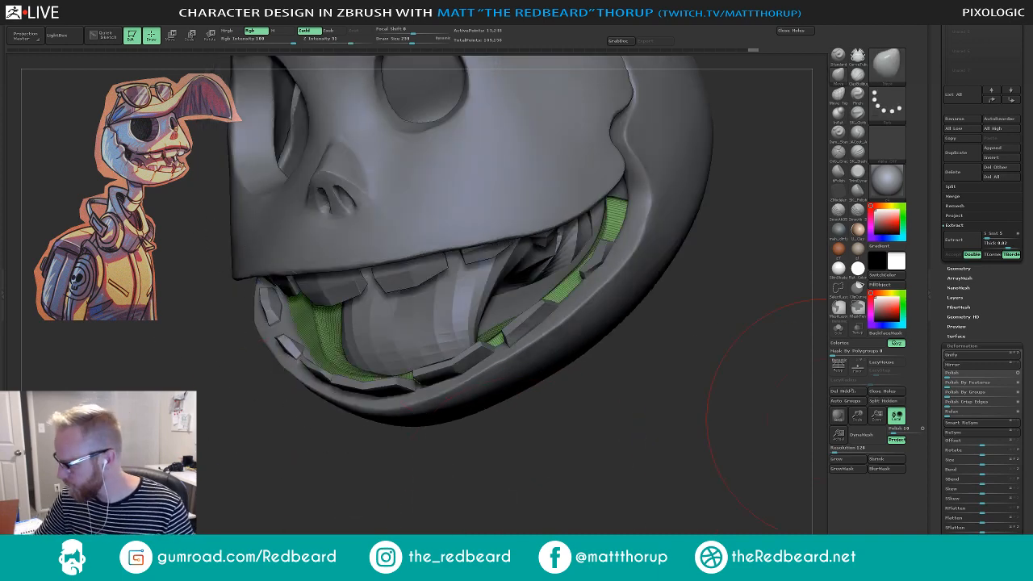
pyautogui.click(853, 391)
# - Turn off the gum's wireframe display, make the teeth mesh active, and resize the Move brush for the rear lower teeth
pyautogui.moveTo(670, 481)
pyautogui.mouseDown()
pyautogui.moveTo(683, 469)
pyautogui.moveTo(537, 339)
pyautogui.mouseUp()
pyautogui.hotkey('shift', 'f')
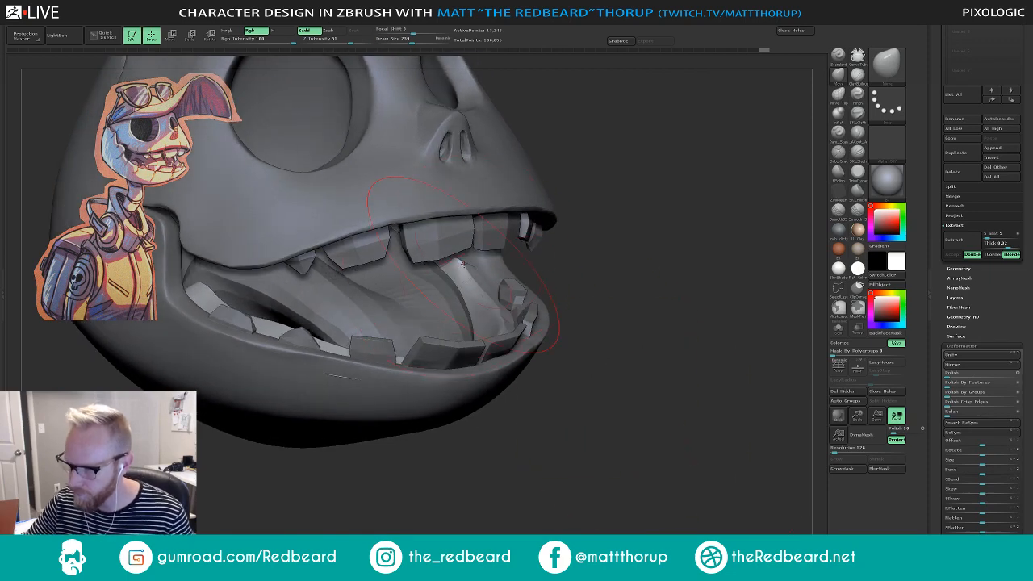
pyautogui.press('s')
pyautogui.moveTo(463, 264); pyautogui.dragTo(454, 264)
pyautogui.moveTo(558, 260)
pyautogui.mouseDown()
pyautogui.moveTo(507, 265)
pyautogui.moveTo(568, 248)
pyautogui.mouseUp()
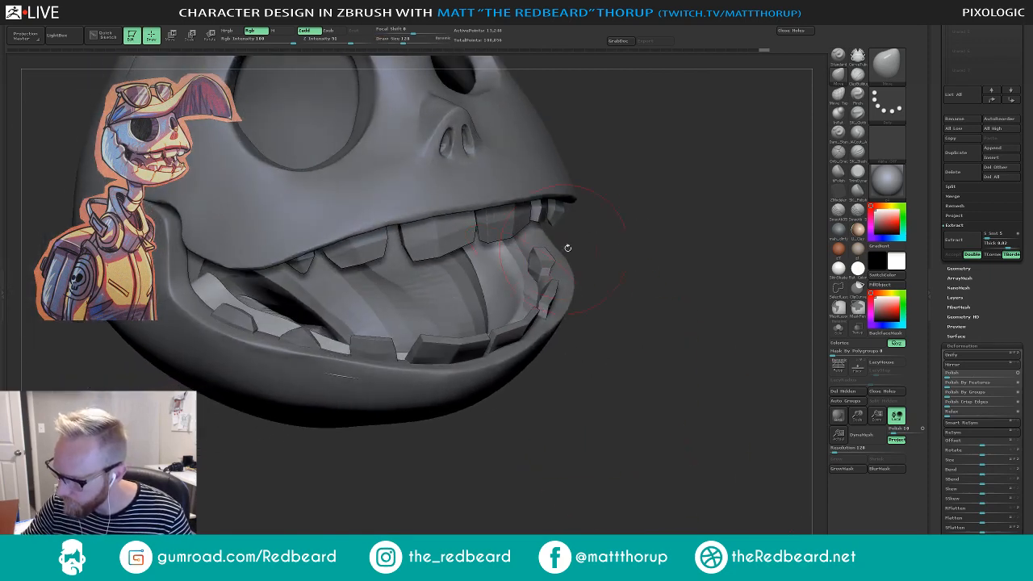
pyautogui.keyDown('alt'); pyautogui.click(544, 259); pyautogui.keyUp('alt')
pyautogui.moveTo(655, 233); pyautogui.dragTo(555, 242)
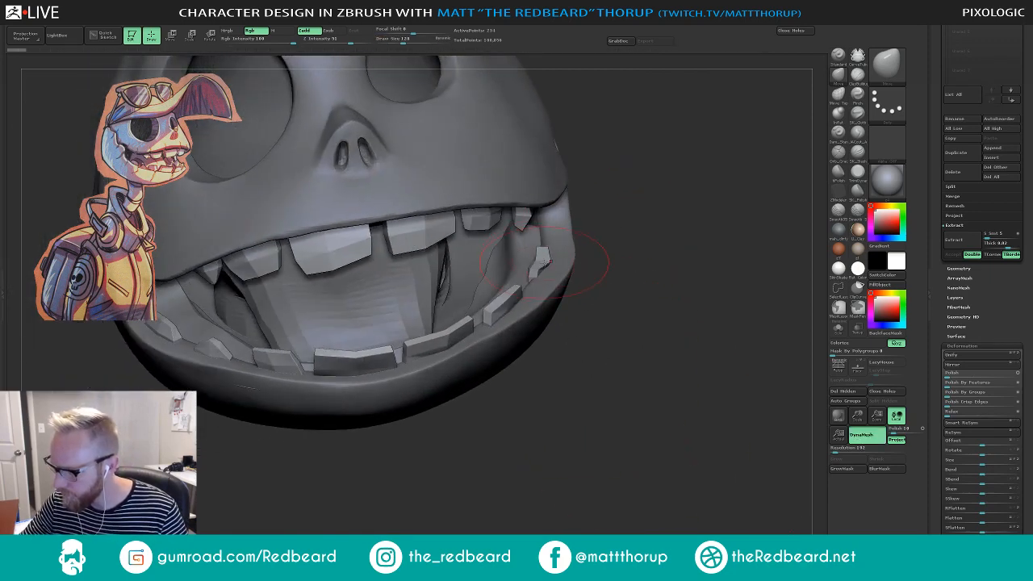
pyautogui.moveTo(626, 239)
pyautogui.mouseDown()
pyautogui.moveTo(538, 261)
pyautogui.moveTo(524, 290)
pyautogui.mouseUp()
pyautogui.press('s')
pyautogui.press('s')
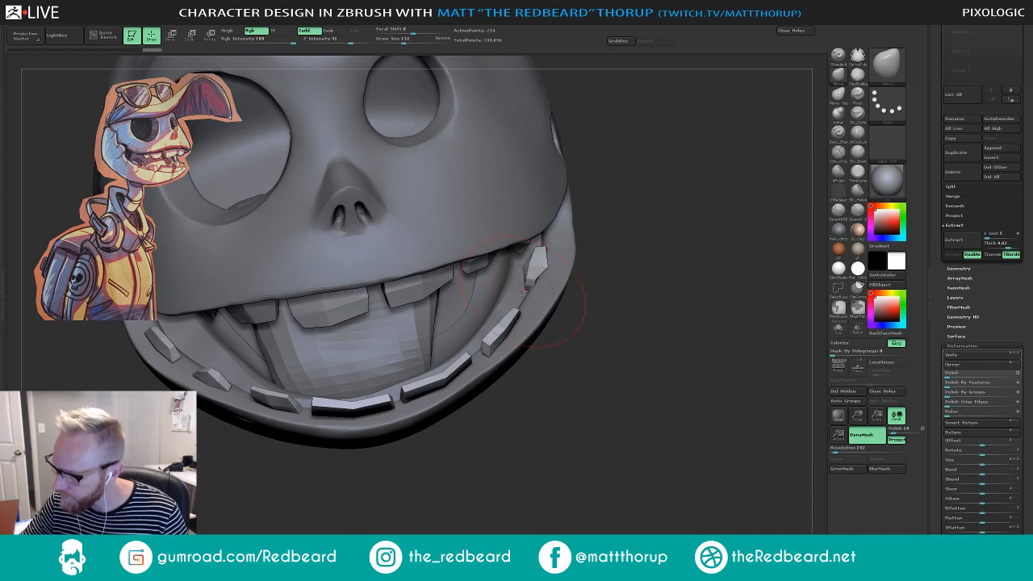
# - Isolate the teeth mesh and try masking the rearmost lower tooth
pyautogui.moveTo(604, 259)
pyautogui.mouseDown()
pyautogui.moveTo(502, 254)
pyautogui.moveTo(596, 258)
pyautogui.mouseUp()
pyautogui.click(840, 331)
pyautogui.moveTo(699, 364); pyautogui.dragTo(590, 239)
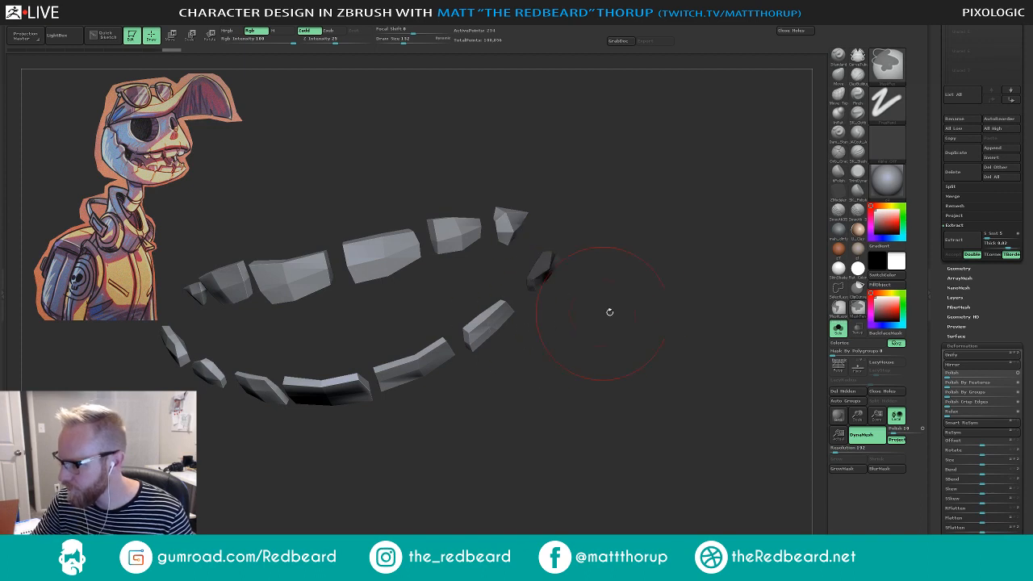
pyautogui.click(839, 308)
pyautogui.click(807, 330)
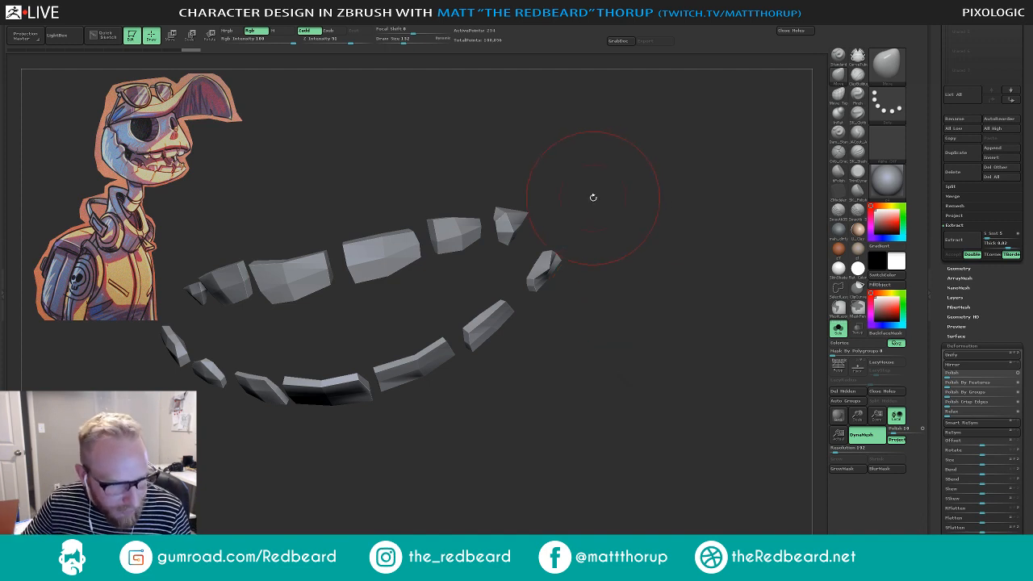
# - Mask every tooth except the rearmost lower tooth using a smaller brush, and show the whole skull again
pyautogui.moveTo(609, 219); pyautogui.dragTo(603, 218)
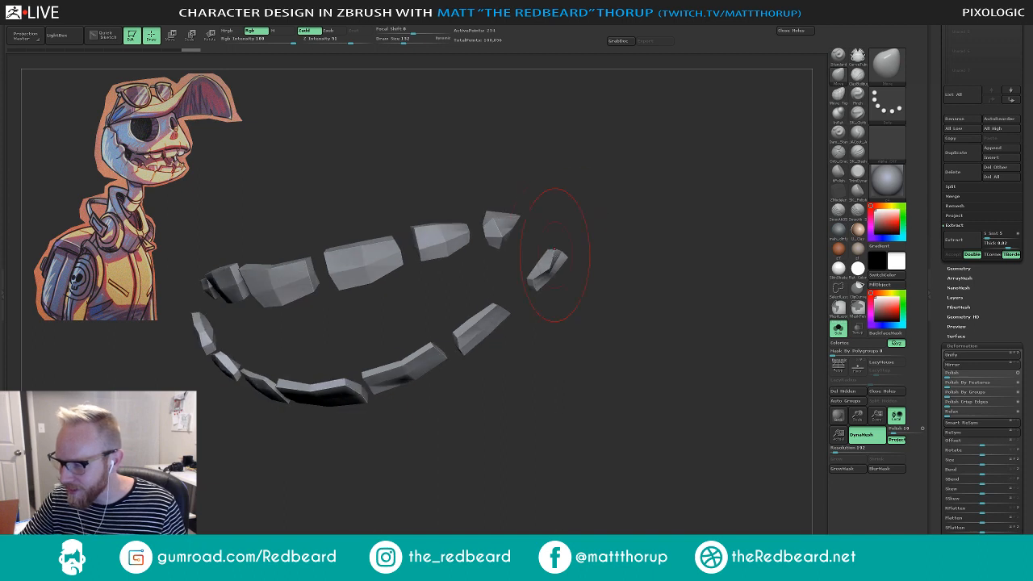
pyautogui.moveTo(585, 289); pyautogui.dragTo(603, 241)
pyautogui.press('s')
pyautogui.moveTo(545, 284); pyautogui.dragTo(536, 284)
pyautogui.moveTo(562, 305)
pyautogui.mouseDown()
pyautogui.moveTo(568, 255)
pyautogui.moveTo(550, 287)
pyautogui.moveTo(570, 246)
pyautogui.moveTo(535, 301)
pyautogui.moveTo(556, 293)
pyautogui.mouseUp()
pyautogui.press('s')
pyautogui.moveTo(583, 270); pyautogui.dragTo(592, 323)
pyautogui.moveTo(546, 286)
pyautogui.mouseDown()
pyautogui.moveTo(595, 282)
pyautogui.moveTo(576, 256)
pyautogui.moveTo(582, 214)
pyautogui.moveTo(581, 325)
pyautogui.moveTo(608, 260)
pyautogui.moveTo(671, 379)
pyautogui.mouseUp()
pyautogui.click(838, 330)
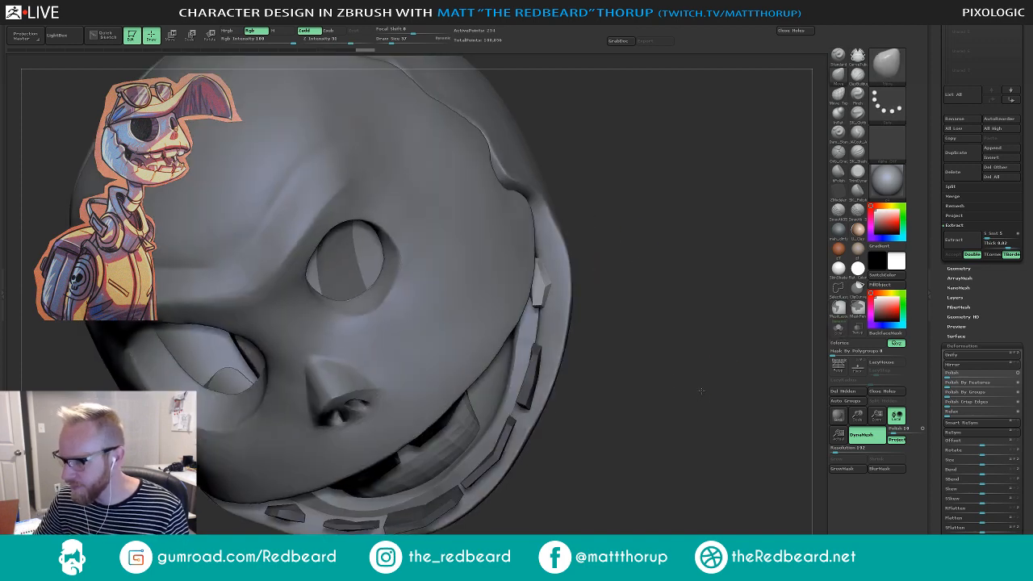
# - Duplicate the unmasked rear lower tooth with the Move transpose line and place the copy farther back along the jaw
pyautogui.moveTo(669, 458); pyautogui.dragTo(663, 381)
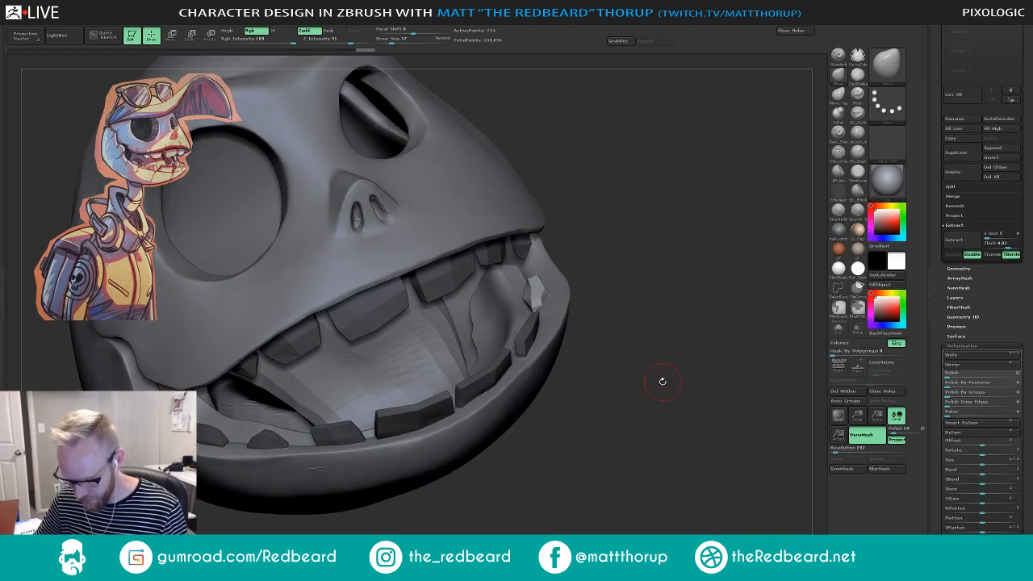
pyautogui.moveTo(618, 243); pyautogui.dragTo(607, 273)
pyautogui.press('w')
pyautogui.moveTo(546, 286); pyautogui.dragTo(664, 253)
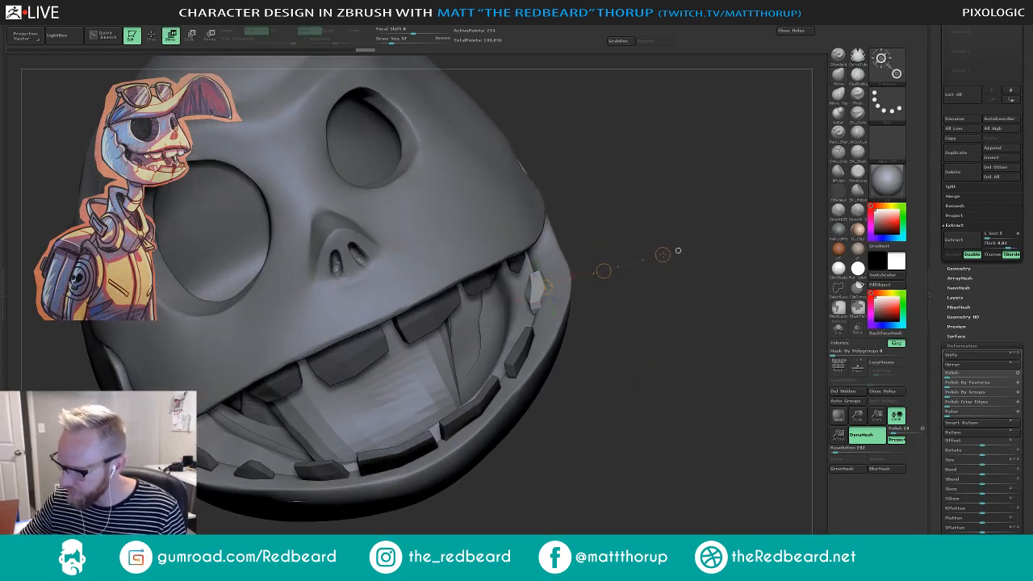
pyautogui.keyDown('ctrl'); pyautogui.moveTo(604, 270); pyautogui.dragTo(587, 233); pyautogui.keyUp('ctrl')
pyautogui.moveTo(695, 236)
pyautogui.mouseDown()
pyautogui.moveTo(643, 258)
pyautogui.moveTo(610, 259)
pyautogui.moveTo(728, 218)
pyautogui.mouseUp()
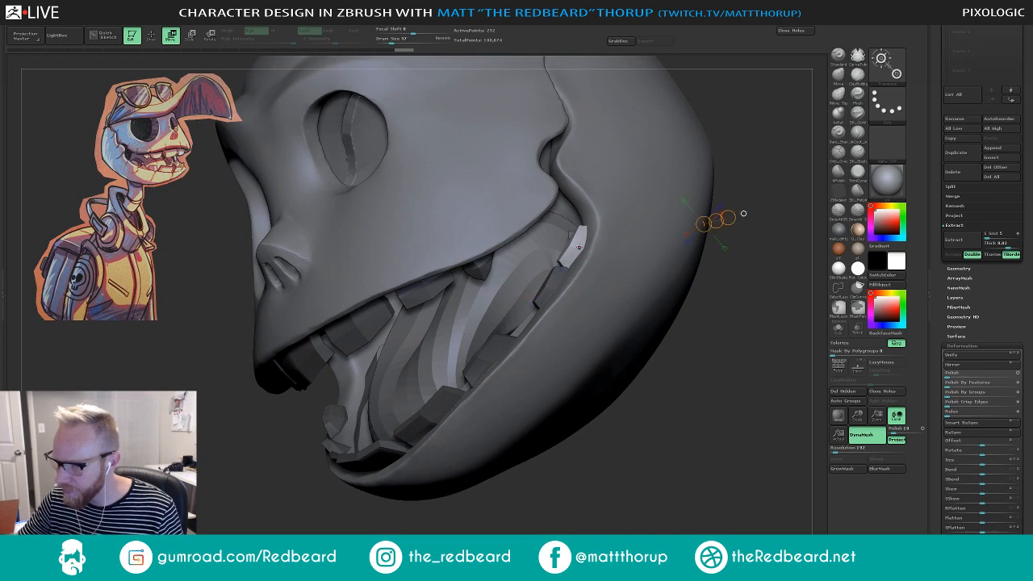
pyautogui.moveTo(579, 248); pyautogui.dragTo(695, 230)
pyautogui.moveTo(721, 232)
pyautogui.mouseDown()
pyautogui.moveTo(795, 238)
pyautogui.moveTo(672, 252)
pyautogui.moveTo(727, 229)
pyautogui.moveTo(684, 271)
pyautogui.moveTo(648, 272)
pyautogui.mouseUp()
# - Turn on transparency and adjust the copied tooth's placement at the back of the jaw with the transpose tools
pyautogui.click(857, 328)
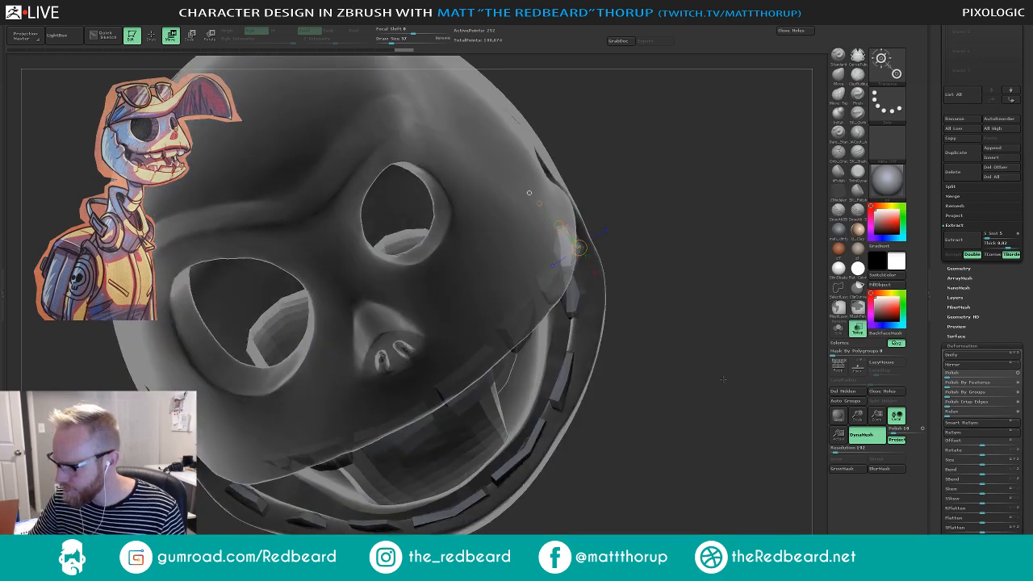
pyautogui.moveTo(723, 379); pyautogui.dragTo(614, 286)
pyautogui.press('r')
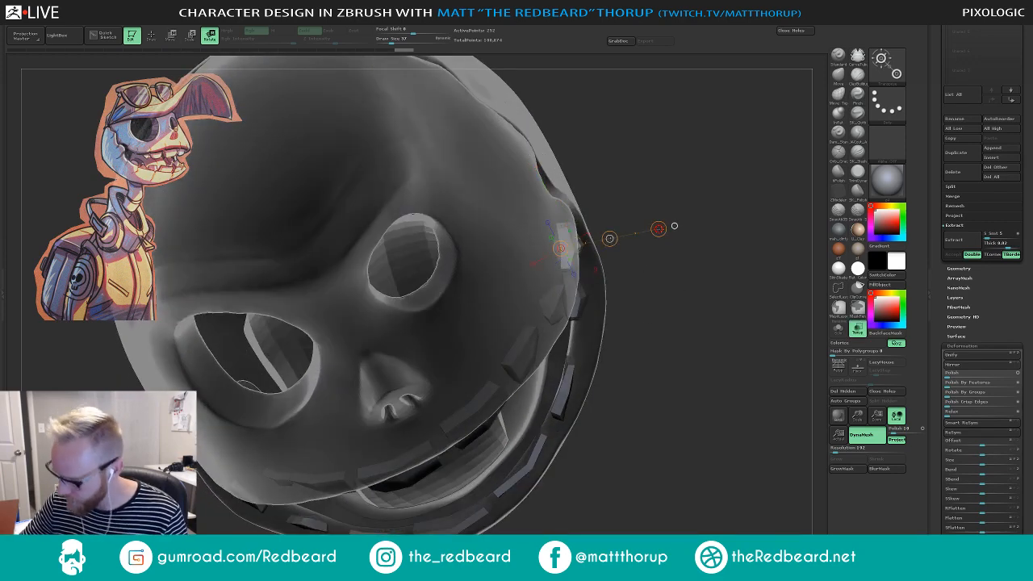
pyautogui.press('e')
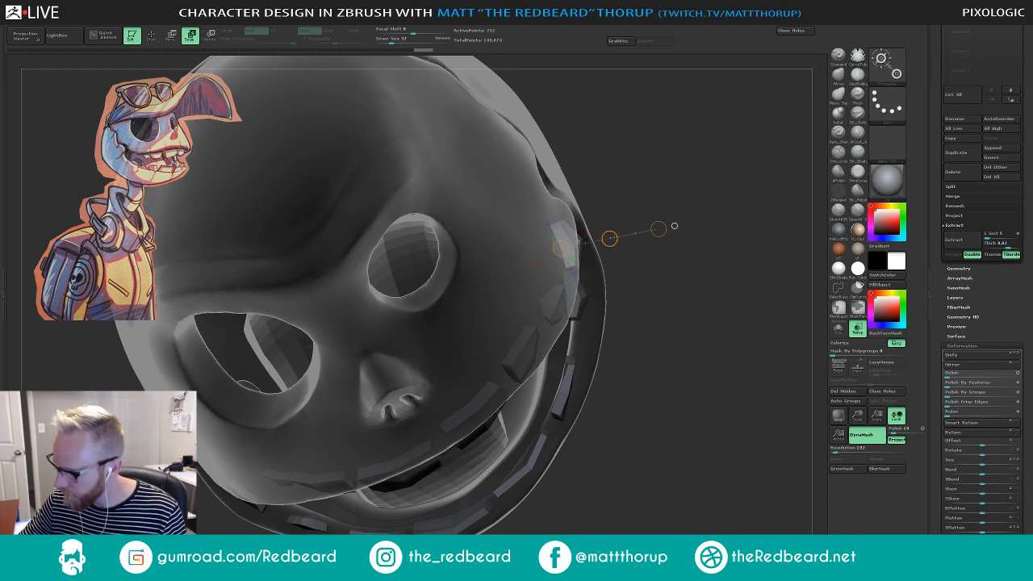
pyautogui.press('w')
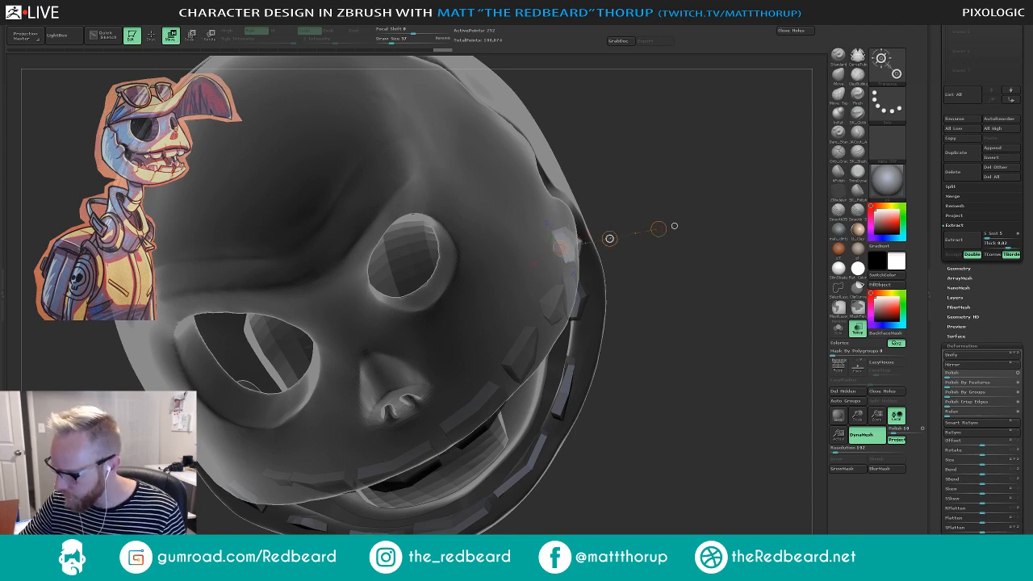
pyautogui.moveTo(743, 311); pyautogui.dragTo(602, 217)
pyautogui.moveTo(664, 244); pyautogui.dragTo(665, 218)
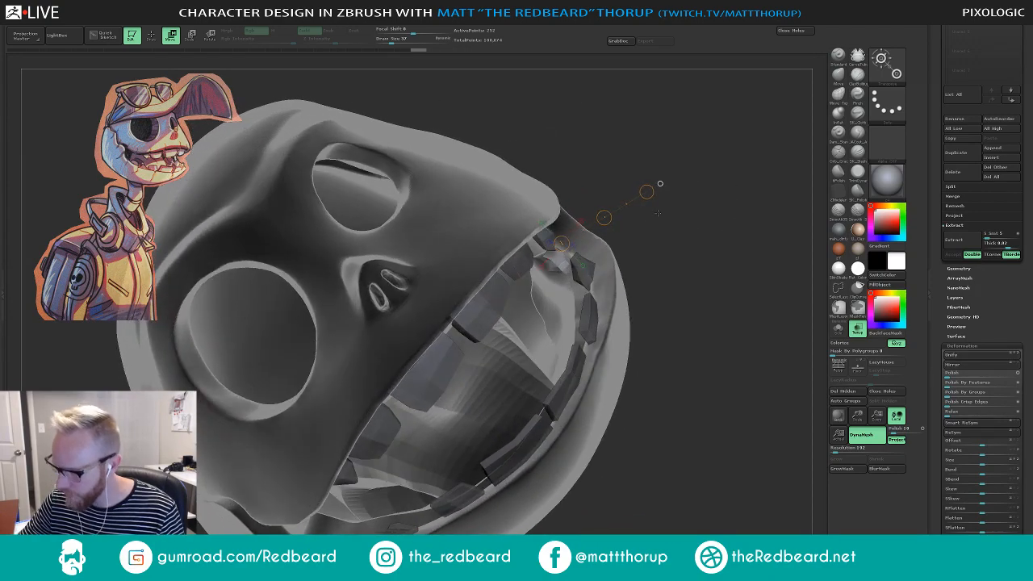
pyautogui.moveTo(551, 260)
pyautogui.mouseDown()
pyautogui.moveTo(606, 185)
pyautogui.moveTo(600, 199)
pyautogui.moveTo(615, 204)
pyautogui.moveTo(638, 177)
pyautogui.moveTo(714, 206)
pyautogui.moveTo(704, 247)
pyautogui.moveTo(692, 252)
pyautogui.mouseUp()
pyautogui.press('Tab')
pyautogui.press('Tab')
# - Nudge the far-side lower teeth with an enlarged Move brush, switching to Move Topological to shift single teeth
pyautogui.click(838, 75)
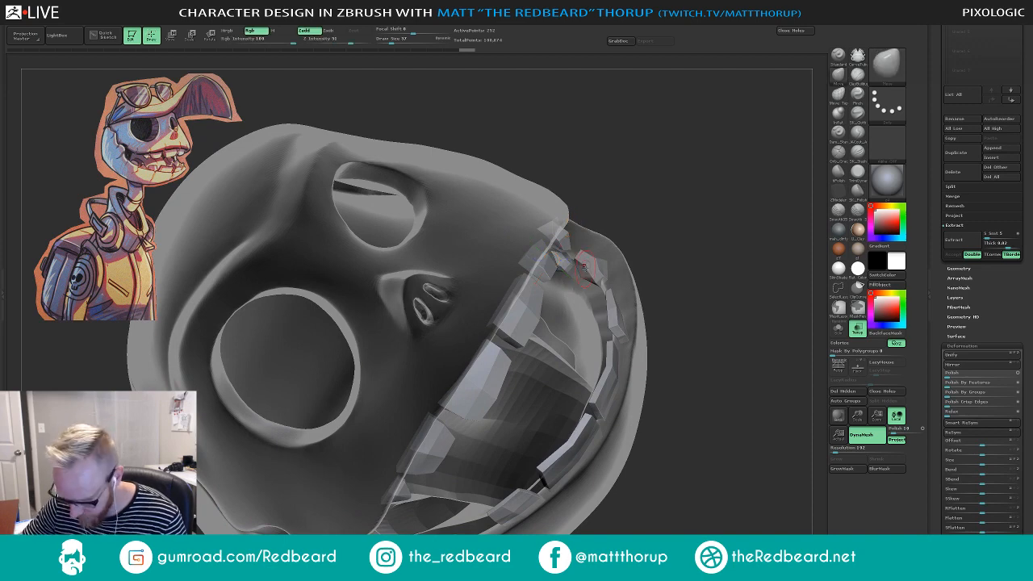
pyautogui.press('s')
pyautogui.moveTo(585, 266)
pyautogui.mouseDown()
pyautogui.moveTo(595, 267)
pyautogui.moveTo(588, 274)
pyautogui.mouseUp()
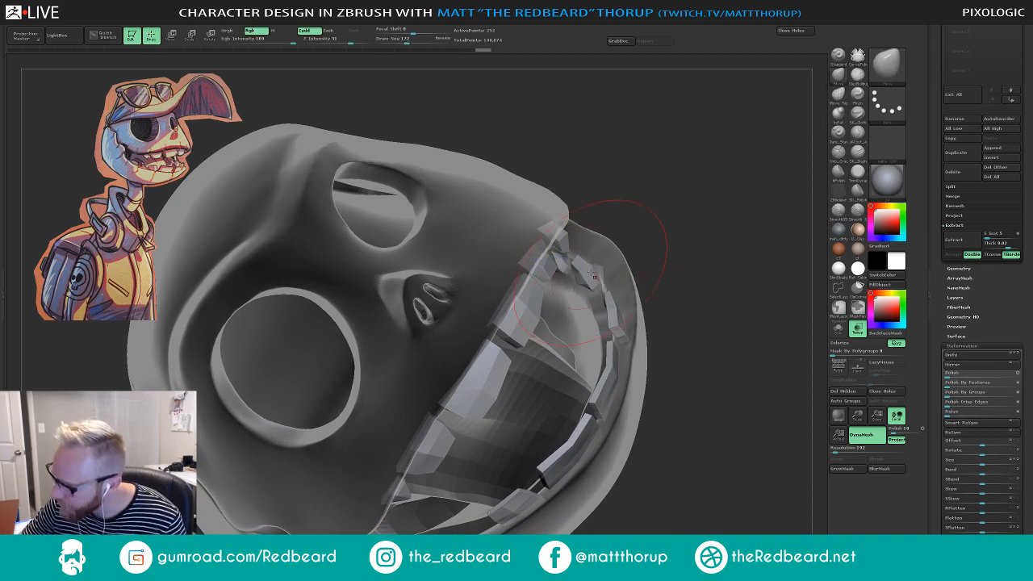
pyautogui.click(840, 95)
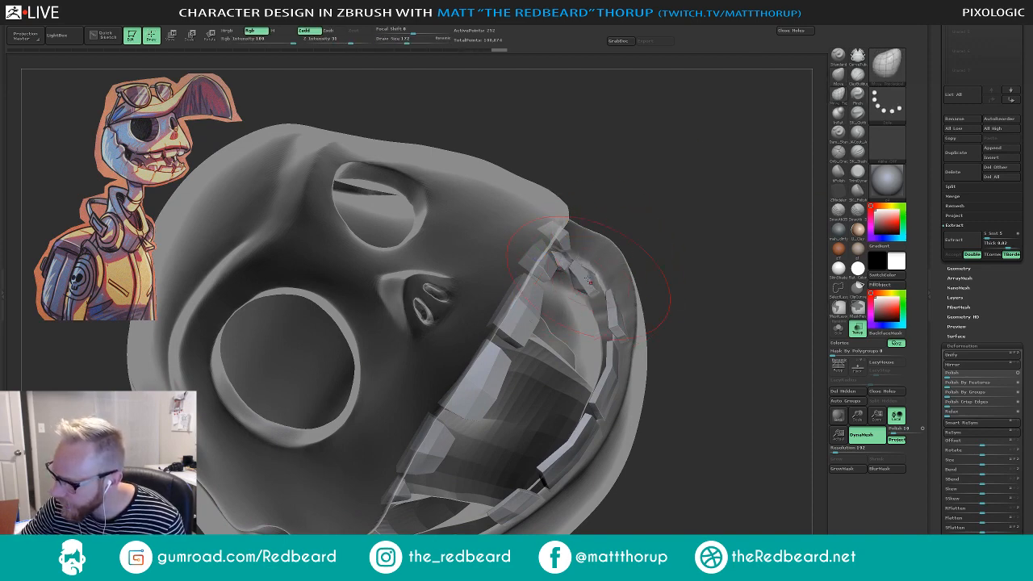
pyautogui.moveTo(589, 280); pyautogui.dragTo(583, 283)
# - Refine the spacing of the front lower teeth along the jaw rim with a resized Move Topological brush
pyautogui.moveTo(660, 273)
pyautogui.mouseDown()
pyautogui.moveTo(685, 212)
pyautogui.moveTo(669, 251)
pyautogui.mouseUp()
pyautogui.press('s')
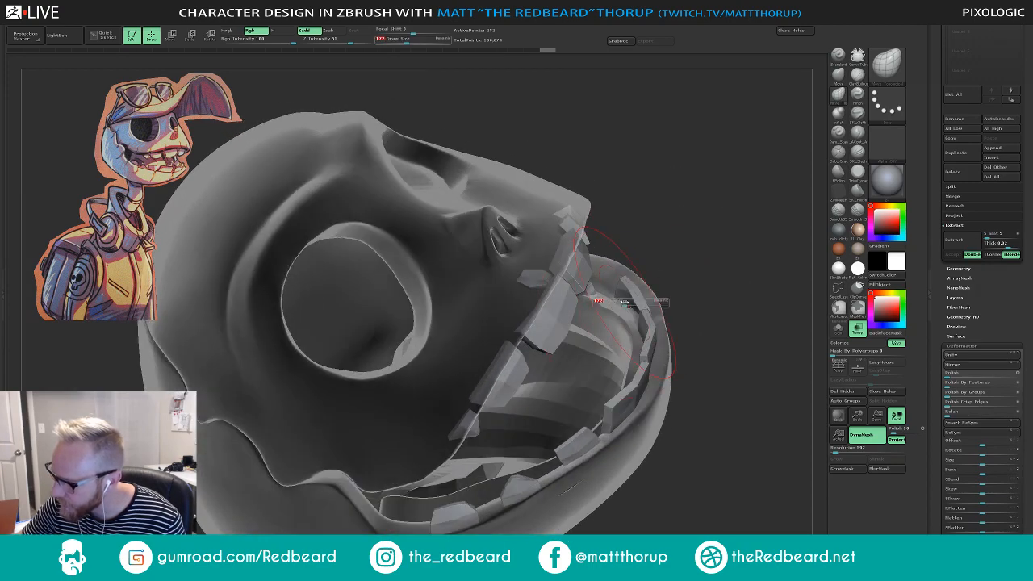
pyautogui.moveTo(624, 302); pyautogui.dragTo(628, 303)
pyautogui.moveTo(633, 299); pyautogui.dragTo(619, 300)
pyautogui.moveTo(706, 262)
pyautogui.mouseDown()
pyautogui.moveTo(651, 296)
pyautogui.moveTo(675, 300)
pyautogui.moveTo(700, 288)
pyautogui.moveTo(632, 303)
pyautogui.moveTo(695, 256)
pyautogui.moveTo(691, 246)
pyautogui.mouseUp()
pyautogui.press('s')
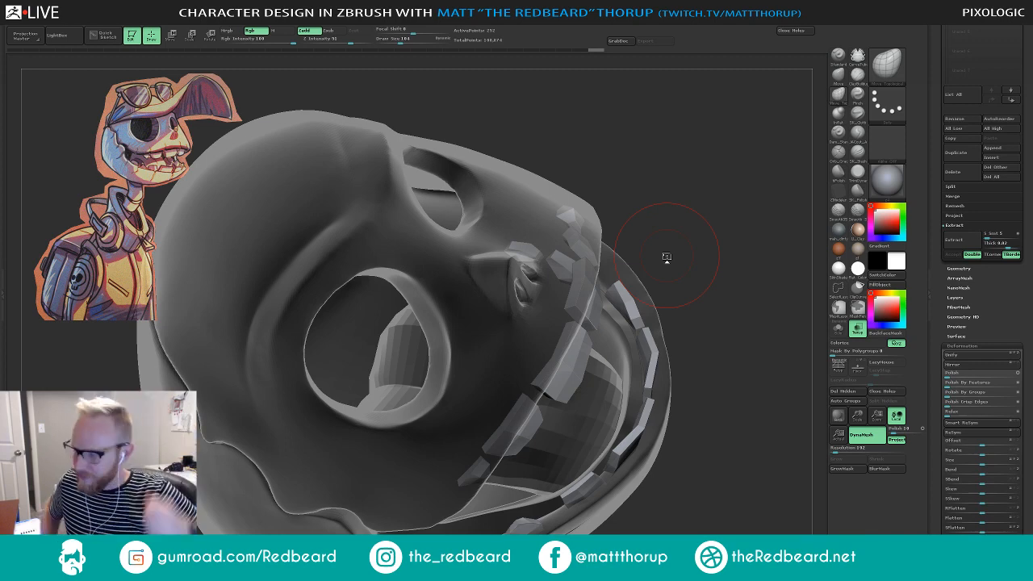
pyautogui.moveTo(667, 257)
pyautogui.mouseDown()
pyautogui.moveTo(618, 292)
pyautogui.moveTo(678, 272)
pyautogui.mouseUp()
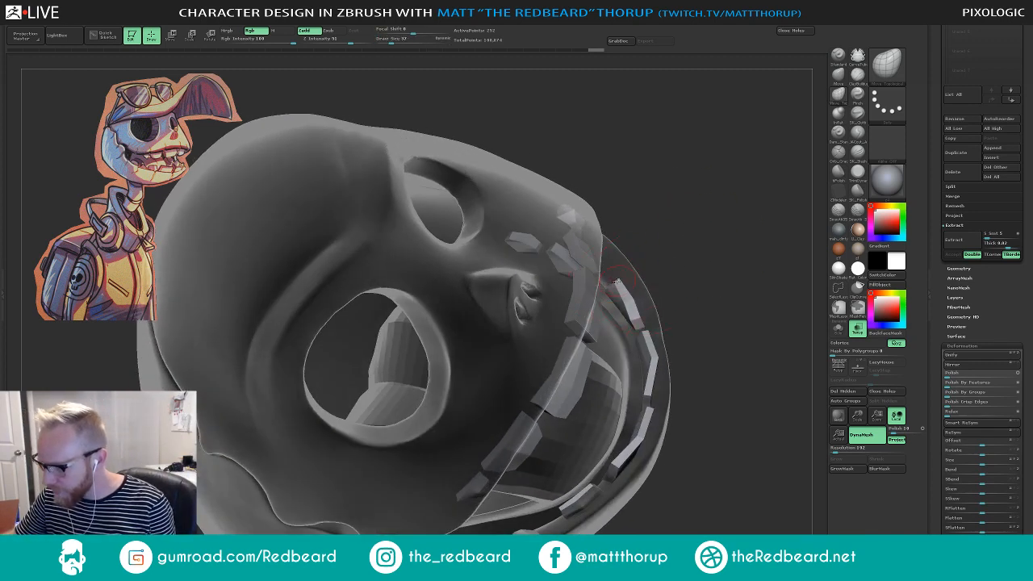
pyautogui.press('s')
pyautogui.moveTo(612, 297)
pyautogui.mouseDown()
pyautogui.moveTo(631, 297)
pyautogui.moveTo(613, 308)
pyautogui.mouseUp()
# - Adjust the lower teeth along the far side of the jaw, resizing the Move Topological brush between strokes
pyautogui.moveTo(699, 254); pyautogui.dragTo(577, 264)
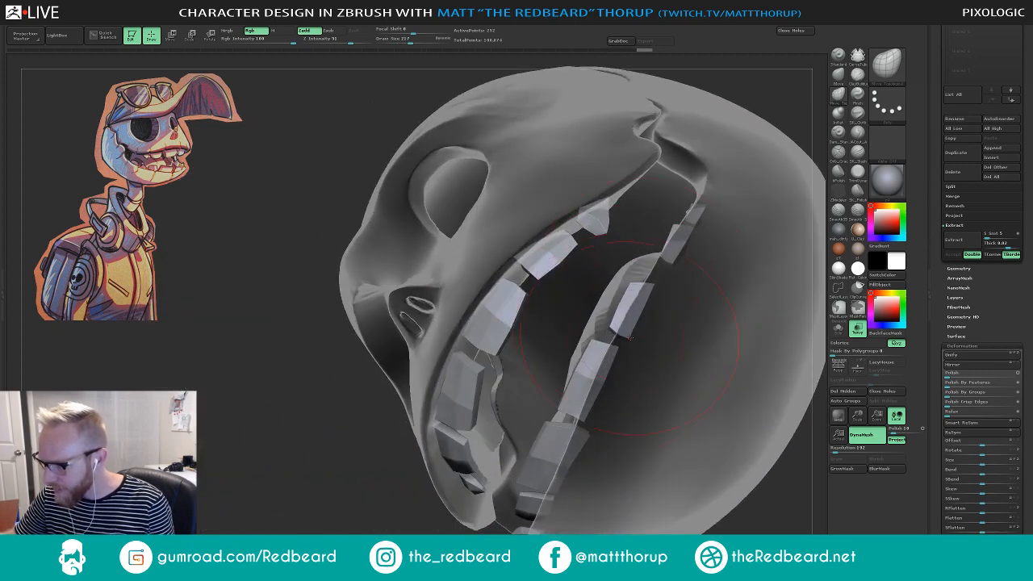
pyautogui.press('s')
pyautogui.moveTo(636, 336); pyautogui.dragTo(630, 335)
pyautogui.moveTo(768, 108); pyautogui.dragTo(726, 177)
pyautogui.press('s')
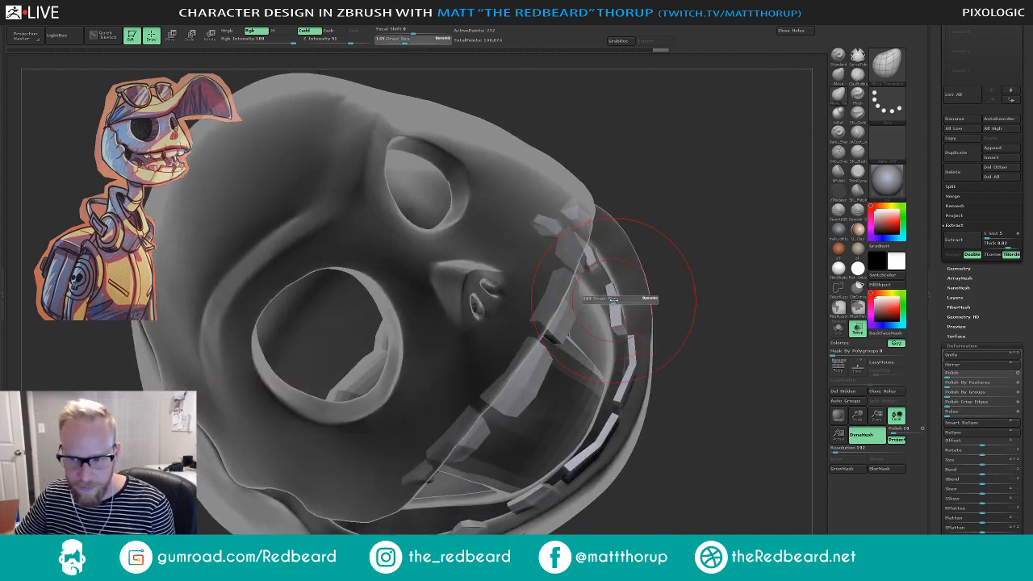
pyautogui.moveTo(618, 298); pyautogui.dragTo(623, 298)
pyautogui.moveTo(616, 303); pyautogui.dragTo(627, 303)
pyautogui.moveTo(707, 290); pyautogui.dragTo(701, 259)
# - Shift the rearmost lower tooth on the near side of the jaw with a smaller Move Topological brush
pyautogui.moveTo(680, 309)
pyautogui.mouseDown()
pyautogui.moveTo(695, 429)
pyautogui.moveTo(719, 300)
pyautogui.moveTo(718, 356)
pyautogui.moveTo(450, 465)
pyautogui.moveTo(430, 451)
pyautogui.moveTo(436, 422)
pyautogui.moveTo(450, 420)
pyautogui.mouseUp()
pyautogui.press('s')
pyautogui.moveTo(450, 421); pyautogui.dragTo(442, 421, button='right')
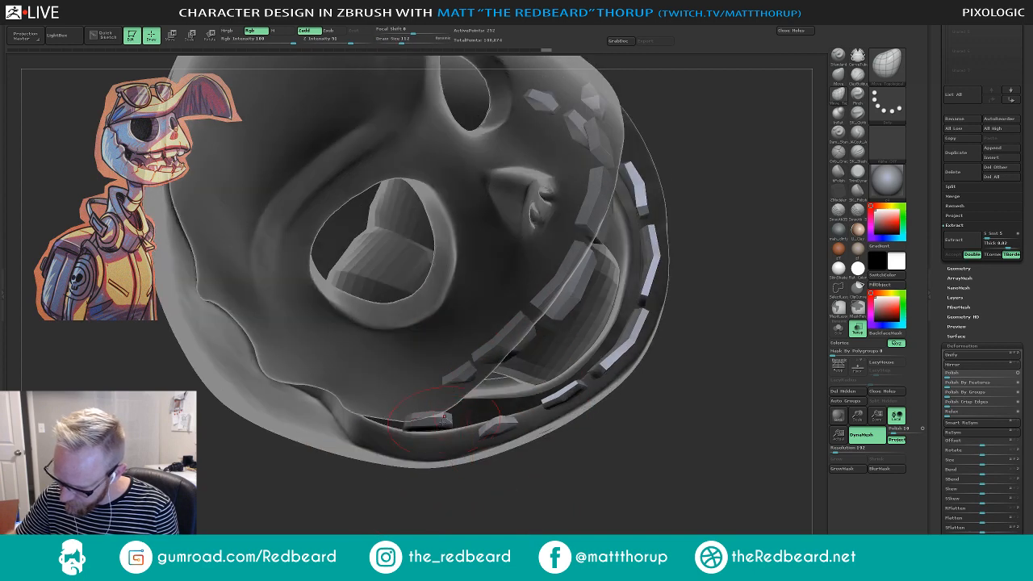
pyautogui.moveTo(455, 422); pyautogui.dragTo(430, 439)
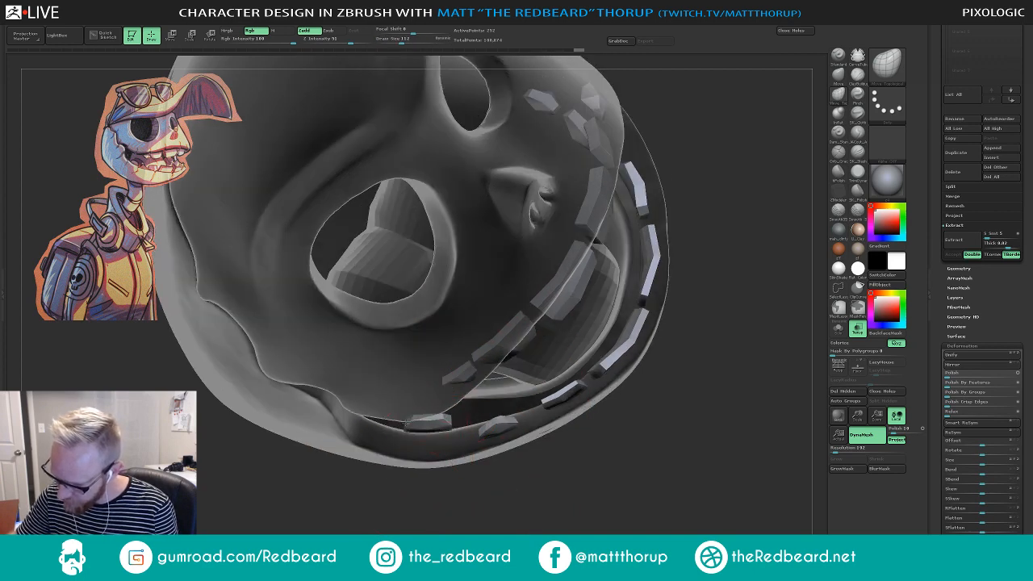
pyautogui.moveTo(484, 510); pyautogui.dragTo(570, 505)
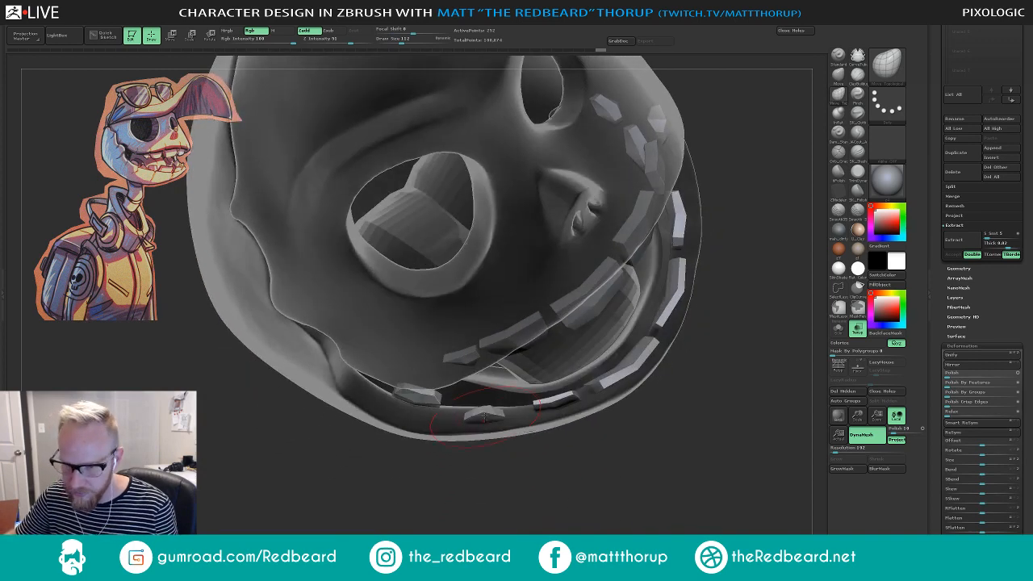
# - Reposition and reshape the second-to-last lower tooth on the near side, varying the Move Topological brush size
pyautogui.press(']')
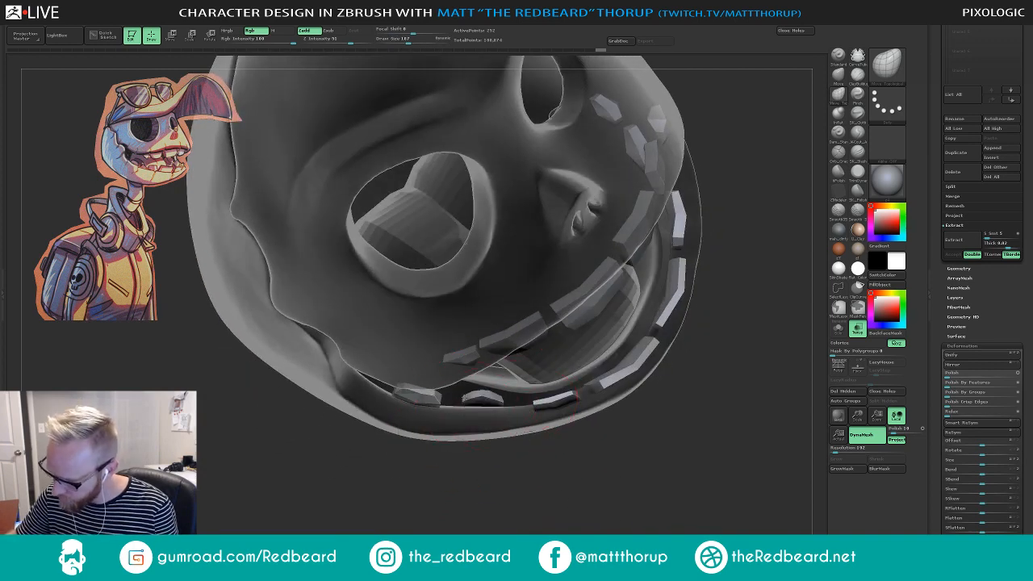
pyautogui.moveTo(494, 479); pyautogui.dragTo(482, 492)
pyautogui.press('[')
pyautogui.press('[')
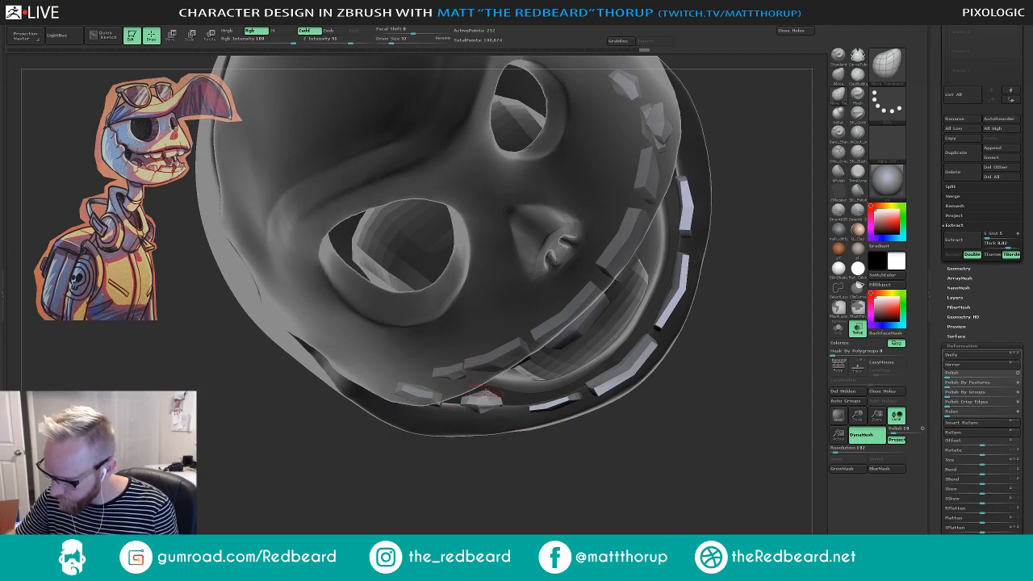
pyautogui.moveTo(530, 476); pyautogui.dragTo(570, 427)
pyautogui.press(']')
# - Make the gum mesh active, turn off transparency, and smooth the gum's inner wall at the front of the lower jaw
pyautogui.moveTo(762, 226); pyautogui.dragTo(715, 452)
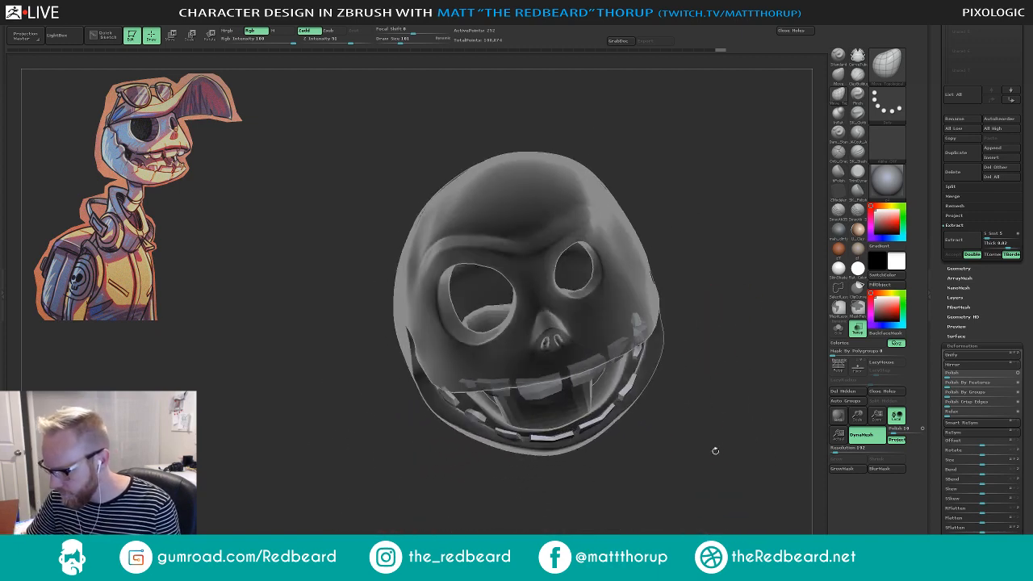
pyautogui.keyDown('alt'); pyautogui.click(597, 412); pyautogui.keyUp('alt')
pyautogui.press('s')
pyautogui.moveTo(687, 484); pyautogui.dragTo(691, 383)
pyautogui.click(858, 328)
pyautogui.moveTo(759, 391)
pyautogui.mouseDown()
pyautogui.moveTo(732, 376)
pyautogui.moveTo(633, 400)
pyautogui.moveTo(694, 459)
pyautogui.moveTo(670, 407)
pyautogui.moveTo(655, 473)
pyautogui.moveTo(702, 507)
pyautogui.moveTo(715, 500)
pyautogui.moveTo(621, 521)
pyautogui.moveTo(529, 503)
pyautogui.moveTo(516, 425)
pyautogui.moveTo(529, 379)
pyautogui.moveTo(559, 381)
pyautogui.mouseUp()
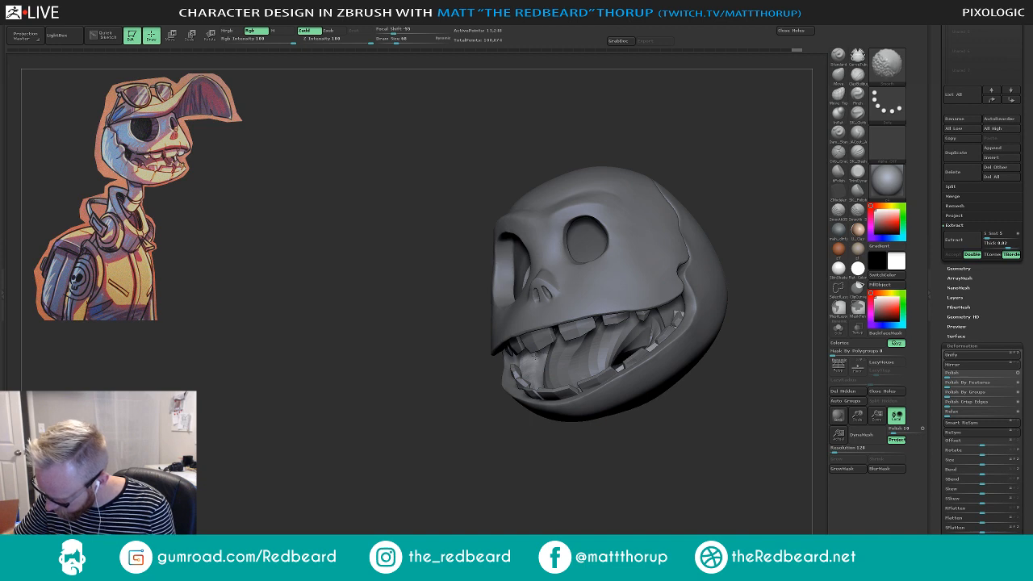
pyautogui.keyDown('shift'); pyautogui.moveTo(533, 356); pyautogui.dragTo(541, 393); pyautogui.keyUp('shift')
# - Fit the gum around the near-side lower teeth with a resized Move Topological brush
pyautogui.moveTo(484, 472)
pyautogui.mouseDown()
pyautogui.moveTo(676, 492)
pyautogui.moveTo(664, 491)
pyautogui.mouseUp()
pyautogui.press('s')
pyautogui.click(540, 360)
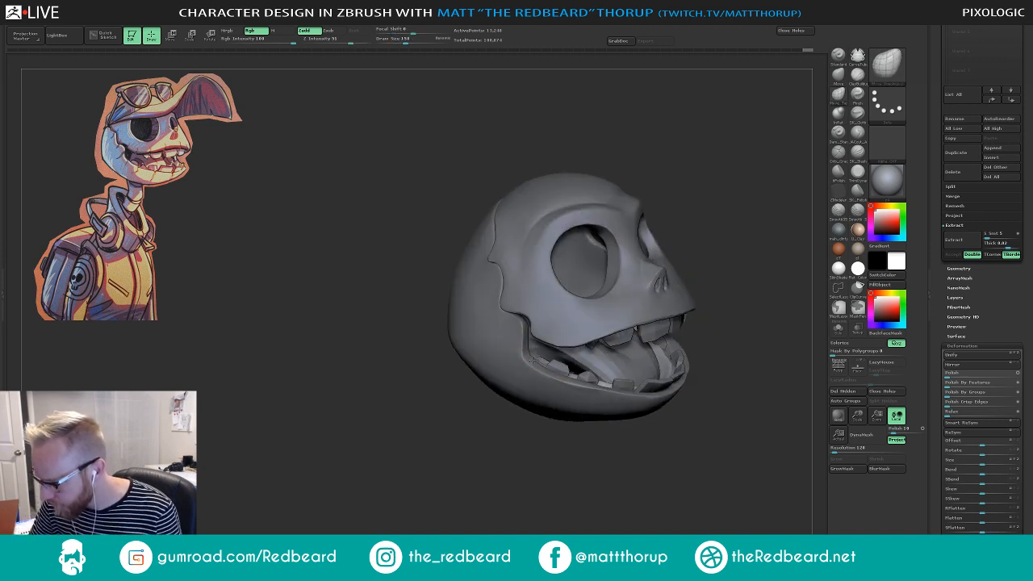
pyautogui.moveTo(535, 362); pyautogui.dragTo(536, 374)
pyautogui.press('s')
pyautogui.click(575, 375)
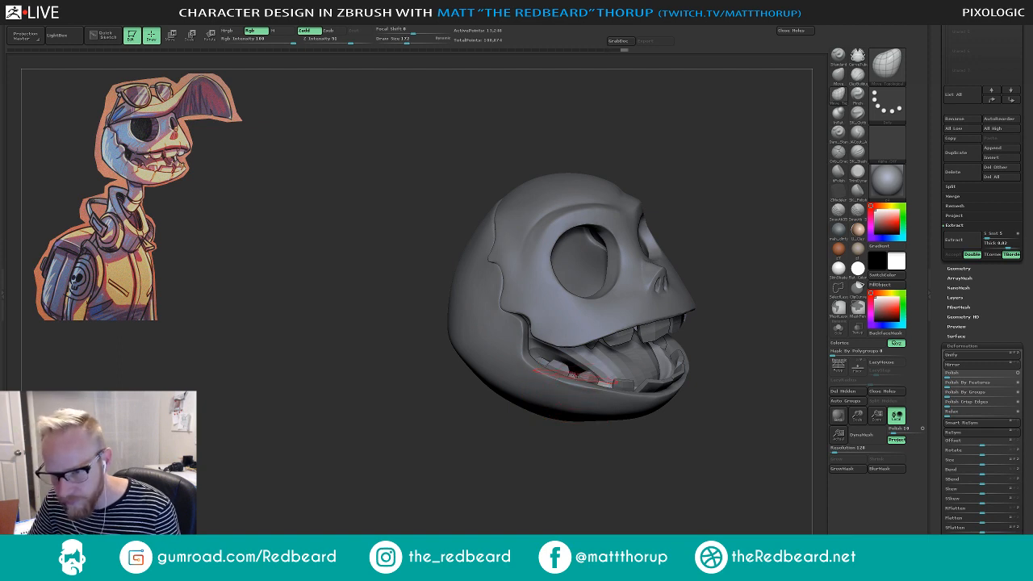
pyautogui.moveTo(566, 426); pyautogui.dragTo(567, 419)
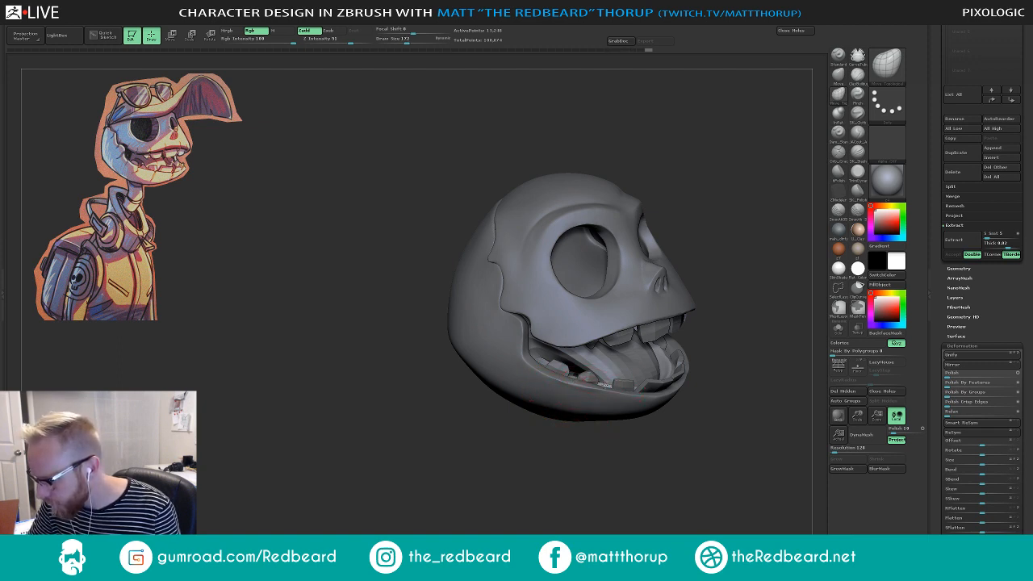
pyautogui.moveTo(641, 412); pyautogui.dragTo(612, 401)
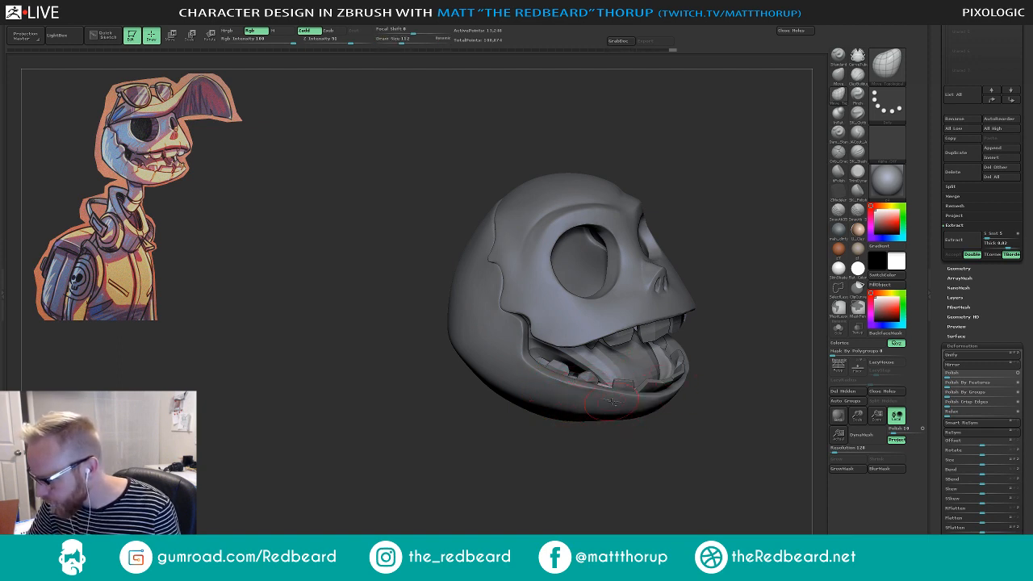
# - Make the teeth mesh active and reduce the Move Topological brush size
pyautogui.press('s')
pyautogui.click(616, 442)
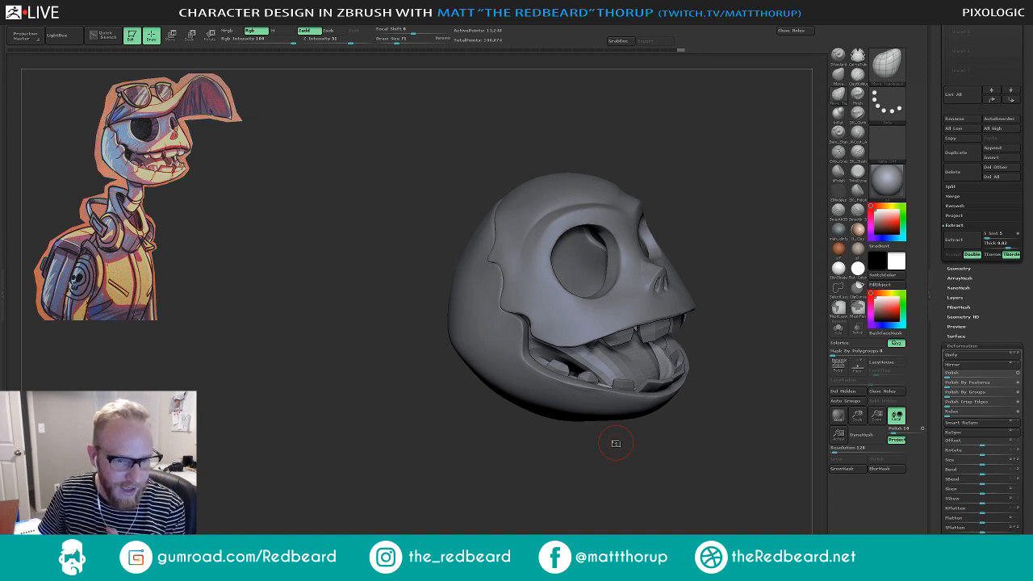
pyautogui.moveTo(705, 177); pyautogui.dragTo(587, 181)
pyautogui.moveTo(659, 192)
pyautogui.mouseDown()
pyautogui.moveTo(657, 294)
pyautogui.moveTo(419, 405)
pyautogui.mouseUp()
pyautogui.keyDown('alt'); pyautogui.click(416, 406); pyautogui.keyUp('alt')
pyautogui.press('s')
pyautogui.press('s')
pyautogui.moveTo(429, 468); pyautogui.dragTo(686, 355)
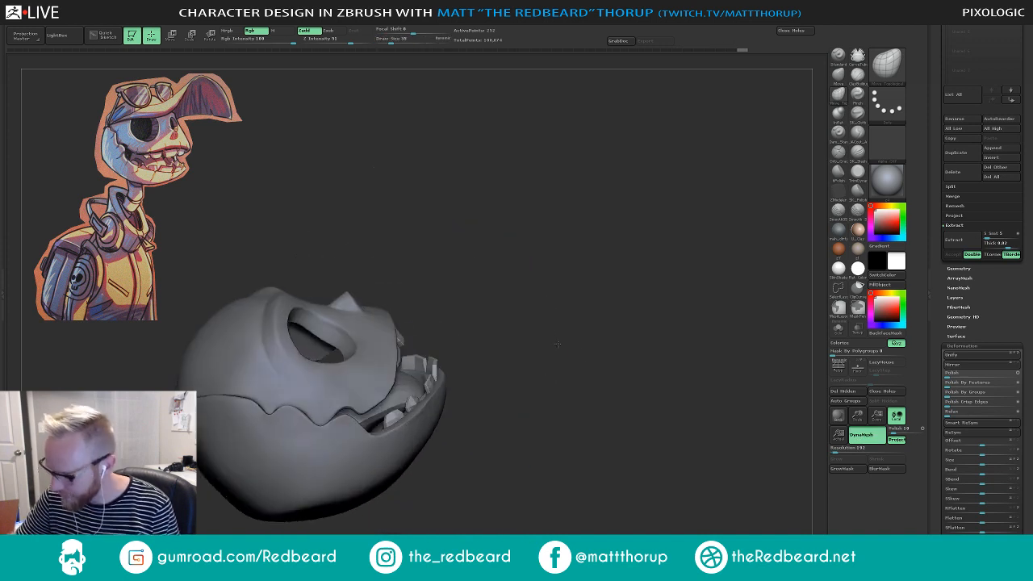
# - Isolate the teeth mesh, examine the upper and lower rows from several angles, and show the whole skull again
pyautogui.click(839, 328)
pyautogui.moveTo(696, 404)
pyautogui.mouseDown()
pyautogui.moveTo(412, 406)
pyautogui.moveTo(491, 438)
pyautogui.moveTo(491, 491)
pyautogui.mouseUp()
pyautogui.press('s')
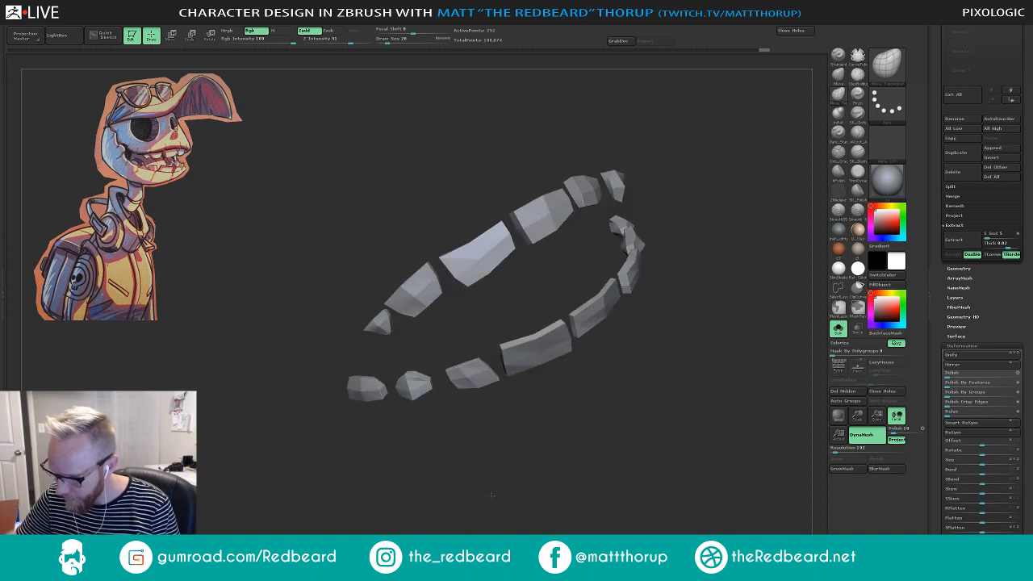
pyautogui.keyDown('alt'); pyautogui.moveTo(565, 363); pyautogui.dragTo(516, 380); pyautogui.keyUp('alt')
pyautogui.moveTo(319, 299); pyautogui.dragTo(599, 403)
pyautogui.click(838, 330)
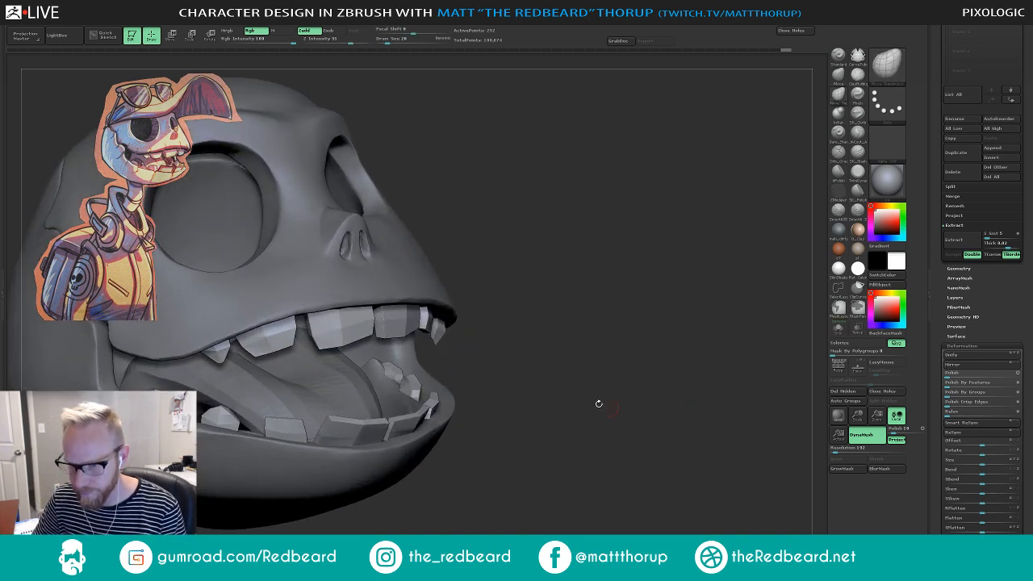
# - Make the lower gum mesh active and convert it with DynaMesh
pyautogui.keyDown('alt'); pyautogui.click(378, 373); pyautogui.keyUp('alt')
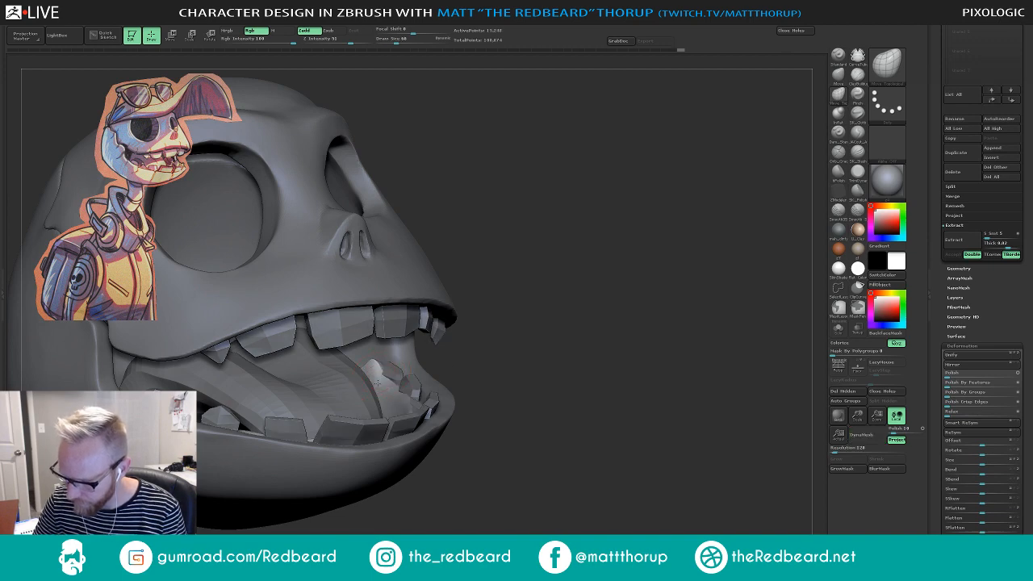
pyautogui.moveTo(593, 323); pyautogui.dragTo(519, 318)
pyautogui.click(861, 440)
pyautogui.moveTo(627, 480)
pyautogui.mouseDown()
pyautogui.moveTo(641, 487)
pyautogui.moveTo(624, 468)
pyautogui.mouseUp()
# - Build up the lower gum around the rear teeth with the ClayBuildup brush and smooth it
pyautogui.click(858, 77)
pyautogui.moveTo(635, 303); pyautogui.dragTo(549, 318)
pyautogui.moveTo(482, 337); pyautogui.dragTo(443, 348)
pyautogui.press('shift')
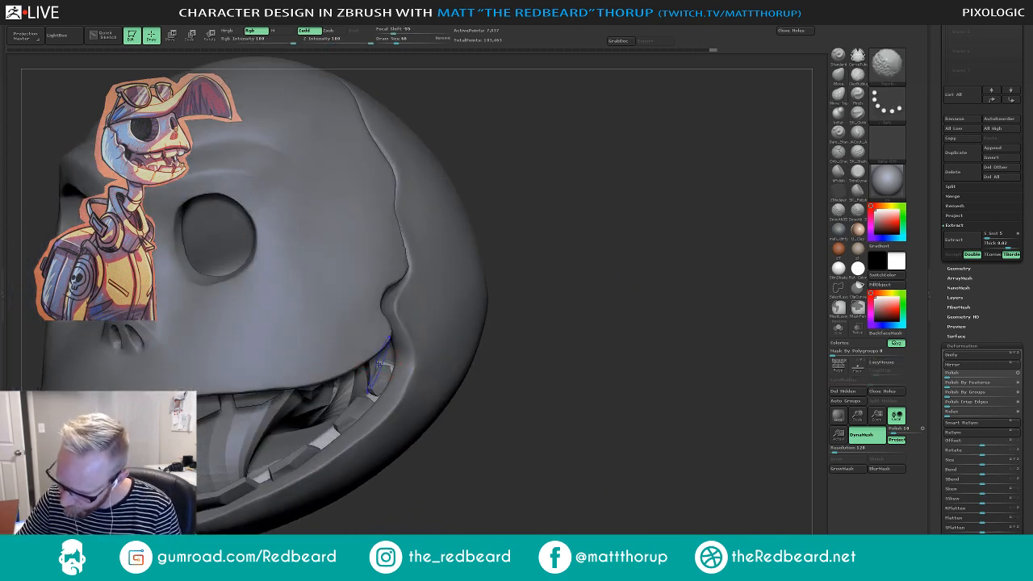
pyautogui.press('l')
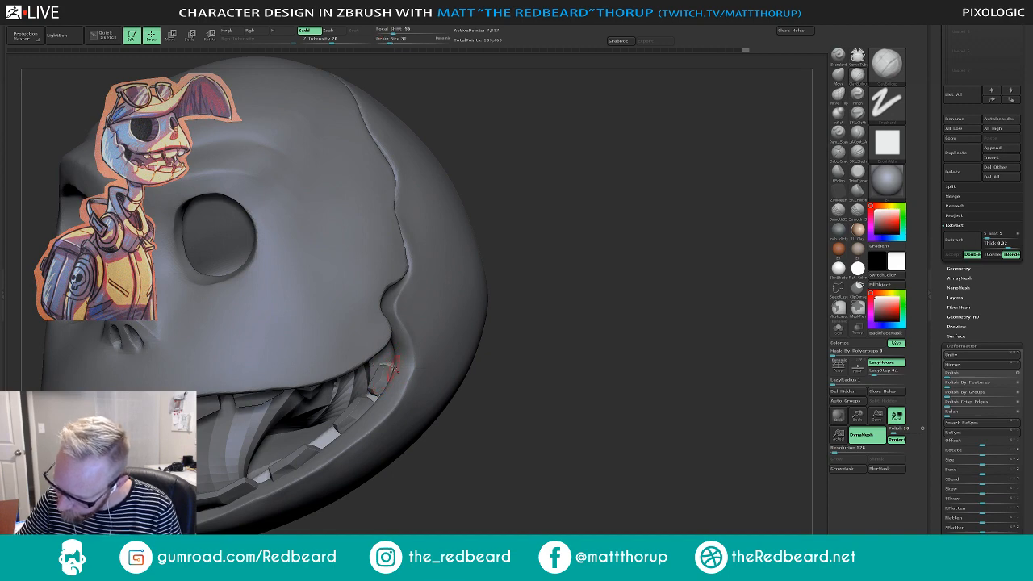
pyautogui.moveTo(384, 366); pyautogui.dragTo(447, 377)
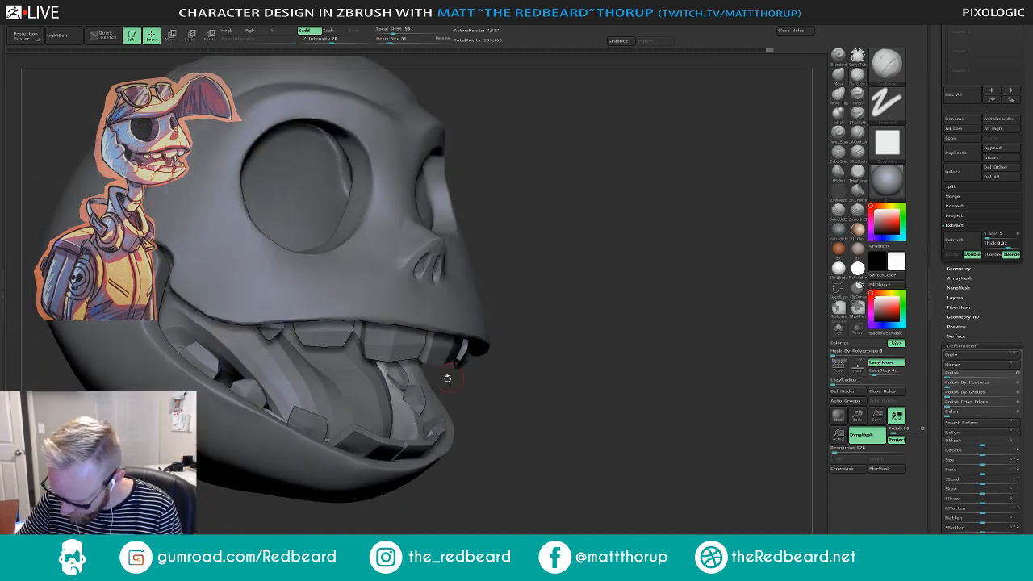
# - Isolate the upper skull piece, undo the stray lasso mask, and set the masking brush to MaskPen
pyautogui.moveTo(544, 361); pyautogui.dragTo(716, 335)
pyautogui.click(839, 330)
pyautogui.moveTo(629, 355); pyautogui.dragTo(439, 340)
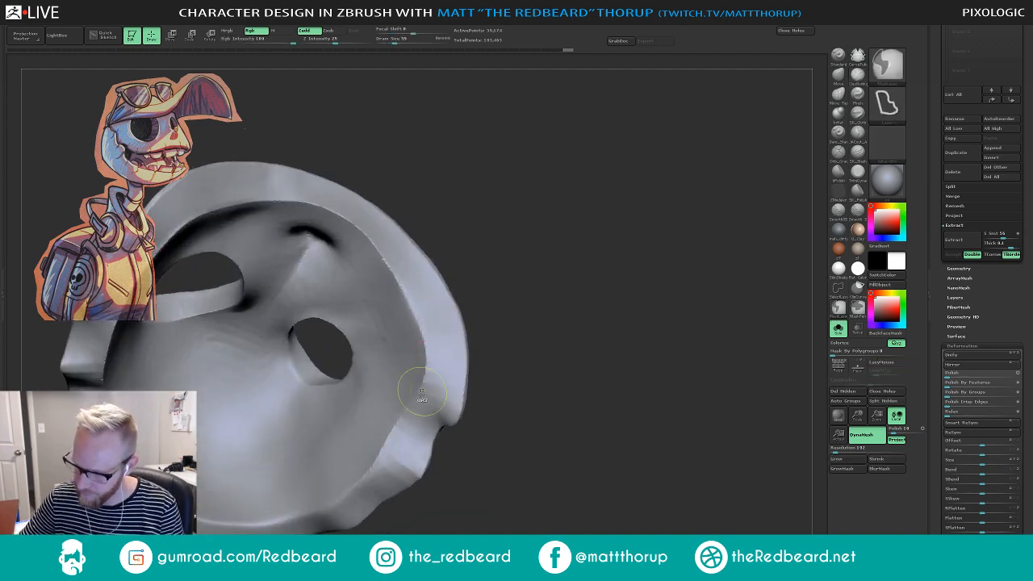
pyautogui.keyDown('ctrl'); pyautogui.moveTo(423, 395); pyautogui.dragTo(426, 342); pyautogui.keyUp('ctrl')
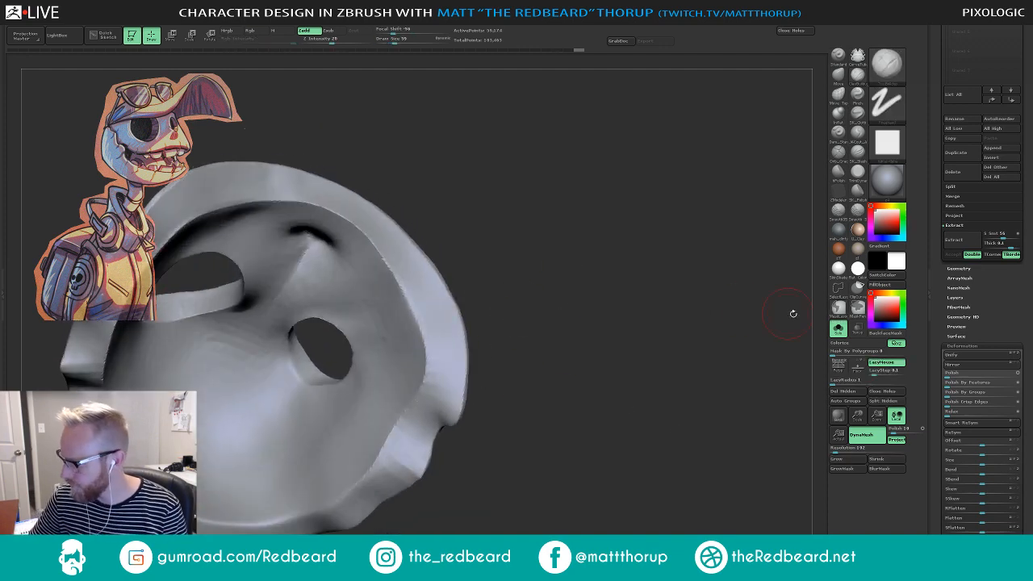
pyautogui.hotkey('ctrl', 'z')
pyautogui.click(858, 308)
# - Mask a band along the inside rim of the upper jaw and erase the excess mask with a smaller brush
pyautogui.moveTo(423, 394)
pyautogui.keyDown('ctrl'); pyautogui.mouseDown()
pyautogui.moveTo(434, 358)
pyautogui.moveTo(417, 304)
pyautogui.moveTo(331, 187)
pyautogui.mouseUp(); pyautogui.keyUp('ctrl')
pyautogui.moveTo(533, 210)
pyautogui.keyDown('alt'); pyautogui.mouseDown()
pyautogui.moveTo(694, 321)
pyautogui.moveTo(654, 326)
pyautogui.mouseUp(); pyautogui.keyUp('alt')
pyautogui.moveTo(512, 311)
pyautogui.keyDown('ctrl'); pyautogui.mouseDown()
pyautogui.moveTo(425, 306)
pyautogui.moveTo(331, 343)
pyautogui.moveTo(316, 389)
pyautogui.mouseUp(); pyautogui.keyUp('ctrl')
pyautogui.moveTo(680, 323)
pyautogui.mouseDown()
pyautogui.moveTo(494, 327)
pyautogui.moveTo(357, 358)
pyautogui.mouseUp()
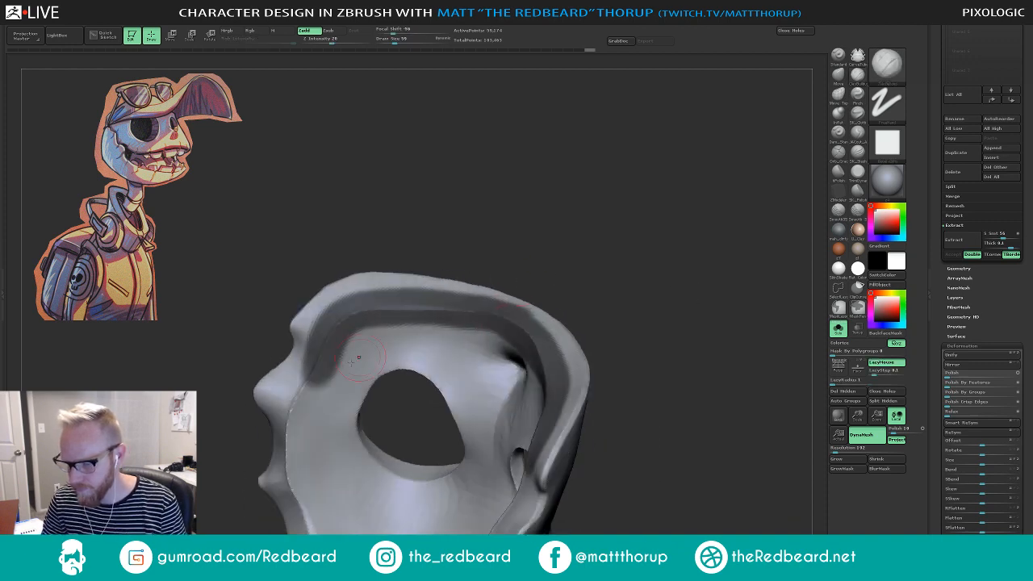
pyautogui.keyDown('ctrl'); pyautogui.keyDown('alt'); pyautogui.moveTo(300, 380); pyautogui.dragTo(316, 361); pyautogui.keyUp('alt'); pyautogui.keyUp('ctrl')
pyautogui.moveTo(670, 397)
pyautogui.mouseDown()
pyautogui.moveTo(671, 450)
pyautogui.moveTo(643, 473)
pyautogui.mouseUp()
pyautogui.moveTo(548, 506)
pyautogui.keyDown('ctrl'); pyautogui.keyDown('alt'); pyautogui.mouseDown()
pyautogui.moveTo(612, 476)
pyautogui.moveTo(711, 509)
pyautogui.moveTo(566, 470)
pyautogui.mouseUp(); pyautogui.keyUp('alt'); pyautogui.keyUp('ctrl')
pyautogui.press('s')
pyautogui.click(479, 436)
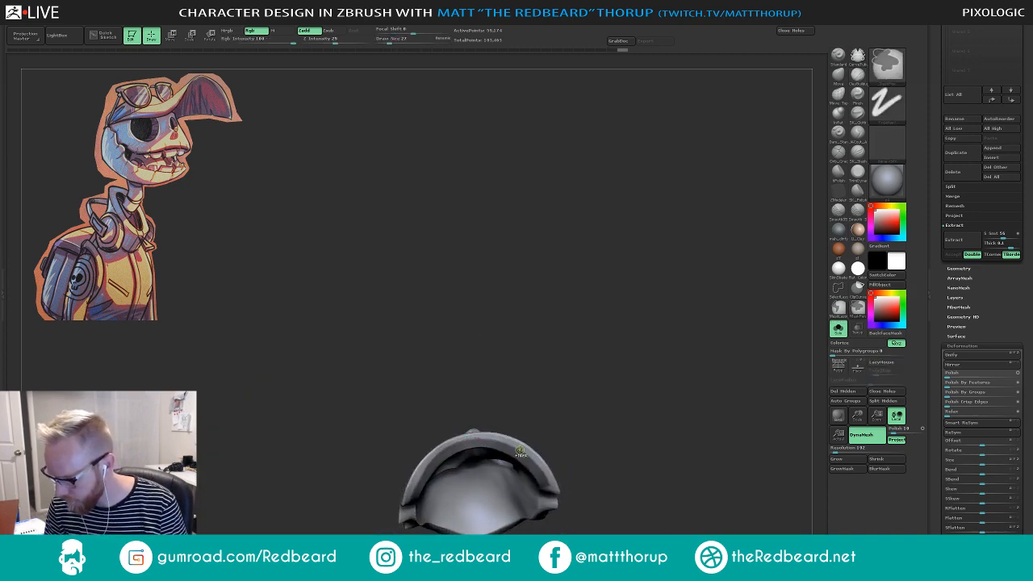
# - Extract the masked band as a separate upper gum mesh, accept it, and unhide the rest of the skull mesh
pyautogui.moveTo(603, 453)
pyautogui.mouseDown()
pyautogui.moveTo(642, 518)
pyautogui.moveTo(726, 450)
pyautogui.moveTo(692, 484)
pyautogui.moveTo(708, 466)
pyautogui.mouseUp()
pyautogui.click(958, 241)
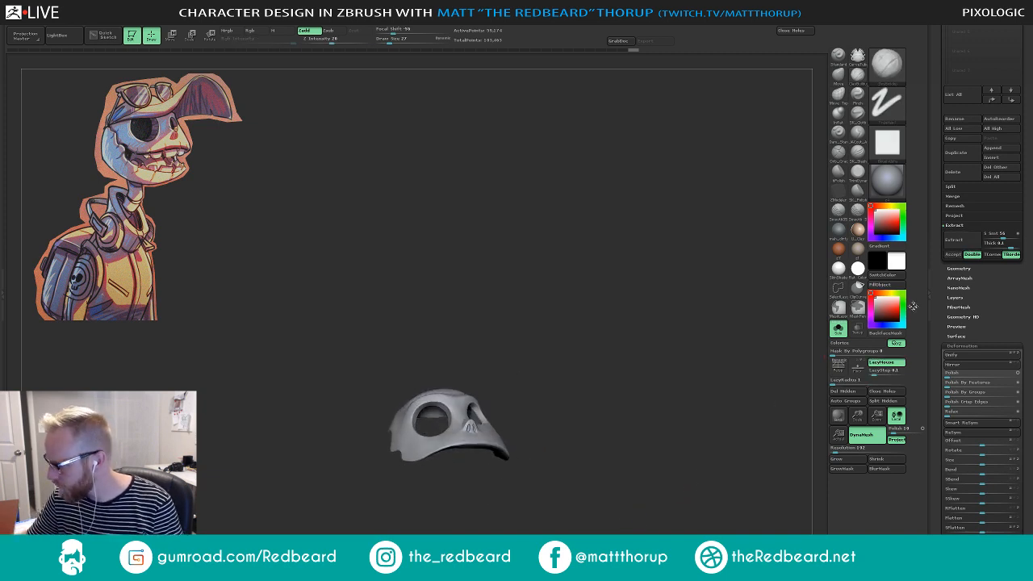
pyautogui.click(953, 255)
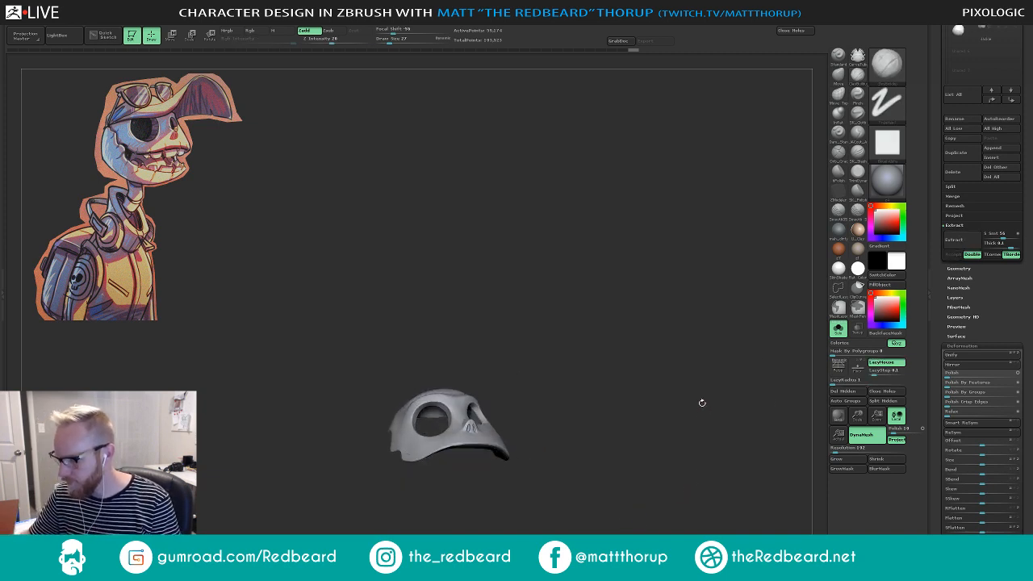
pyautogui.keyDown('ctrl'); pyautogui.keyDown('shift'); pyautogui.click(701, 408); pyautogui.keyUp('shift'); pyautogui.keyUp('ctrl')
pyautogui.keyDown('alt'); pyautogui.moveTo(700, 410); pyautogui.dragTo(718, 473); pyautogui.keyUp('alt')
pyautogui.moveTo(718, 473)
pyautogui.mouseDown()
pyautogui.moveTo(716, 427)
pyautogui.moveTo(711, 463)
pyautogui.mouseUp()
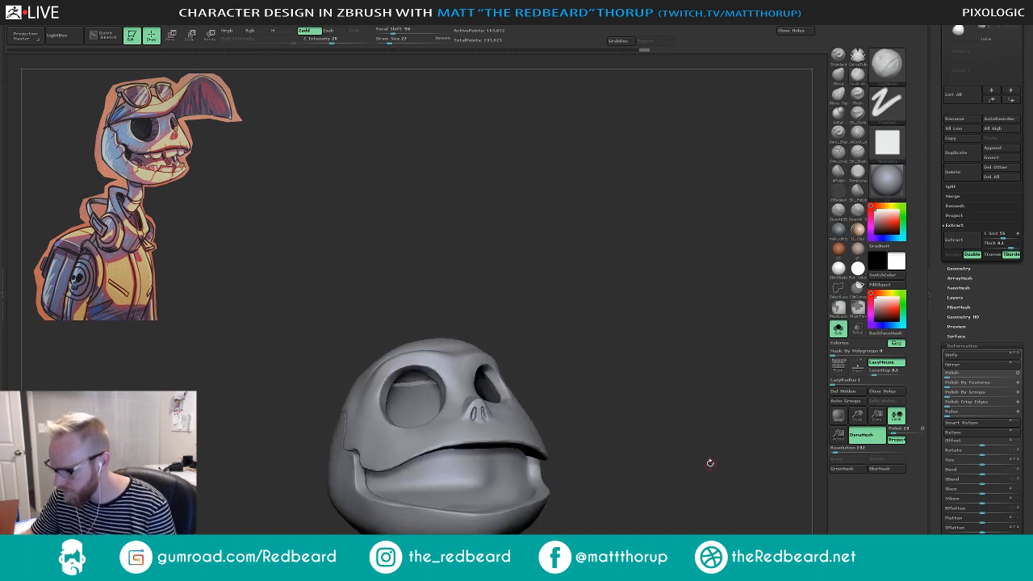
# - Make the extracted upper gum active, convert it with DynaMesh, and show all the other parts again
pyautogui.scroll(5, 996, 195)
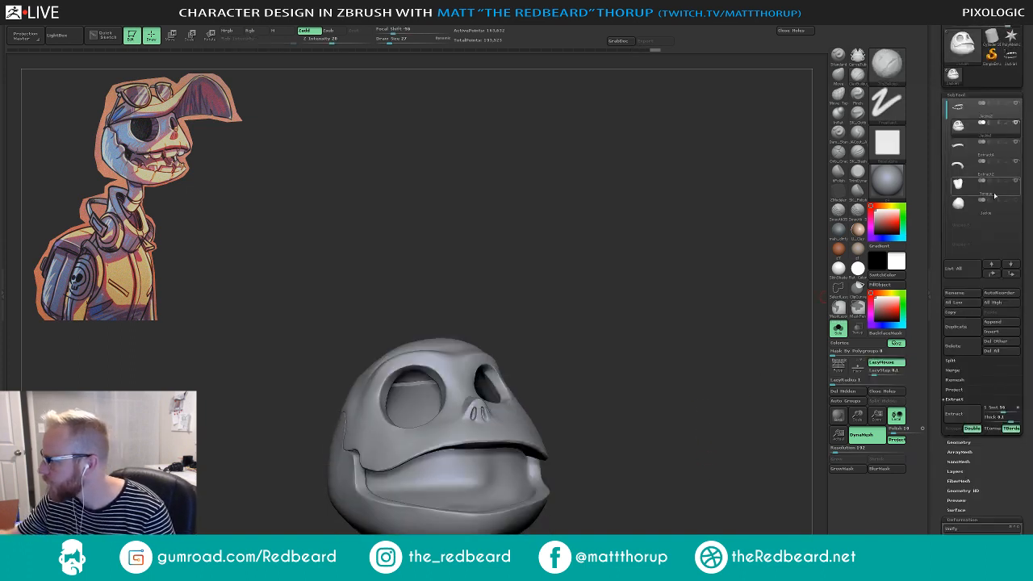
pyautogui.click(981, 146)
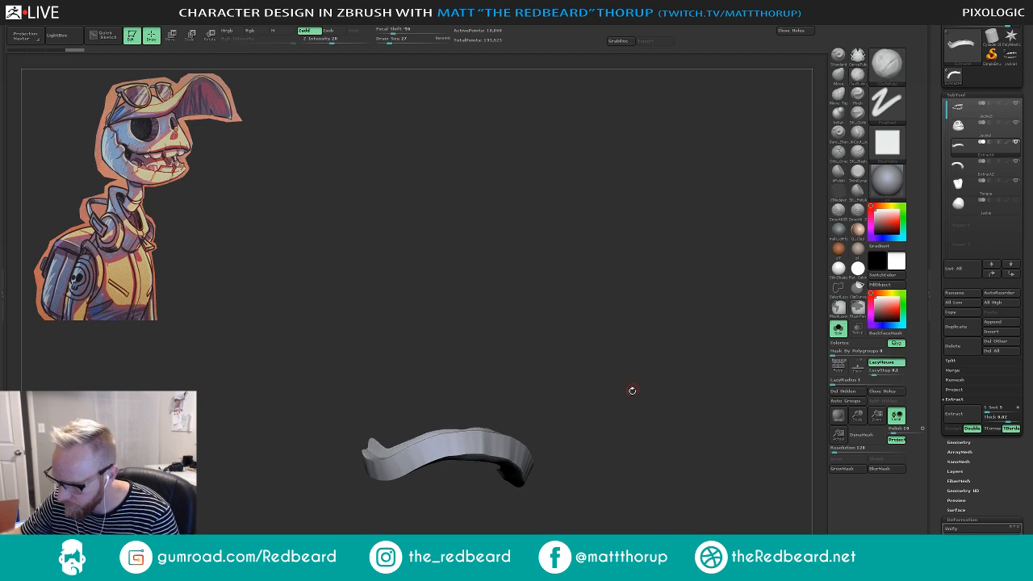
pyautogui.moveTo(632, 391); pyautogui.dragTo(655, 388)
pyautogui.click(858, 435)
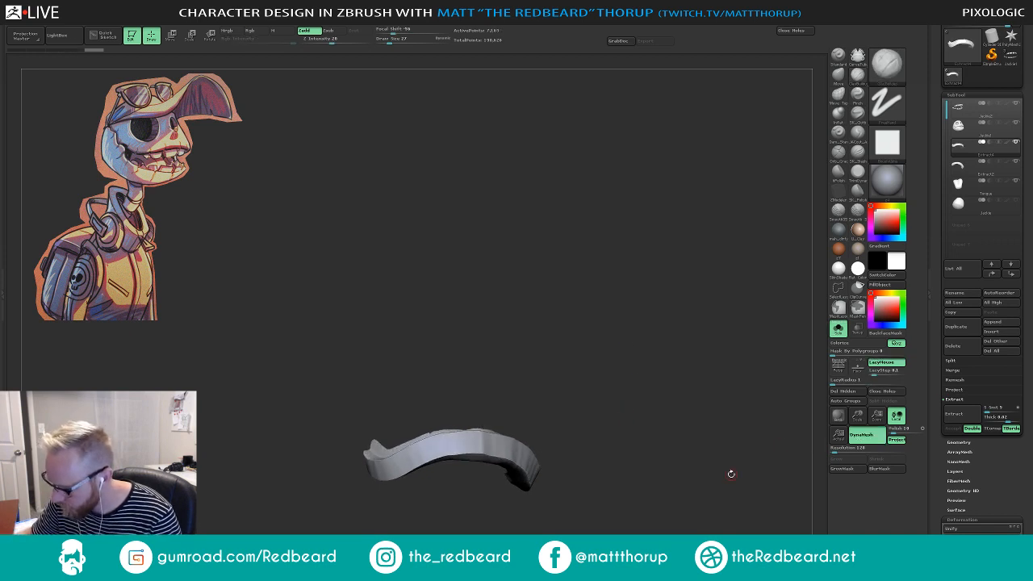
pyautogui.moveTo(719, 474); pyautogui.dragTo(740, 452)
pyautogui.click(838, 330)
# - Tuck the upper gum under the skull's lip behind the upper teeth with an enlarged Move brush
pyautogui.moveTo(684, 491)
pyautogui.mouseDown()
pyautogui.moveTo(669, 467)
pyautogui.moveTo(655, 512)
pyautogui.moveTo(619, 509)
pyautogui.mouseUp()
pyautogui.press('s')
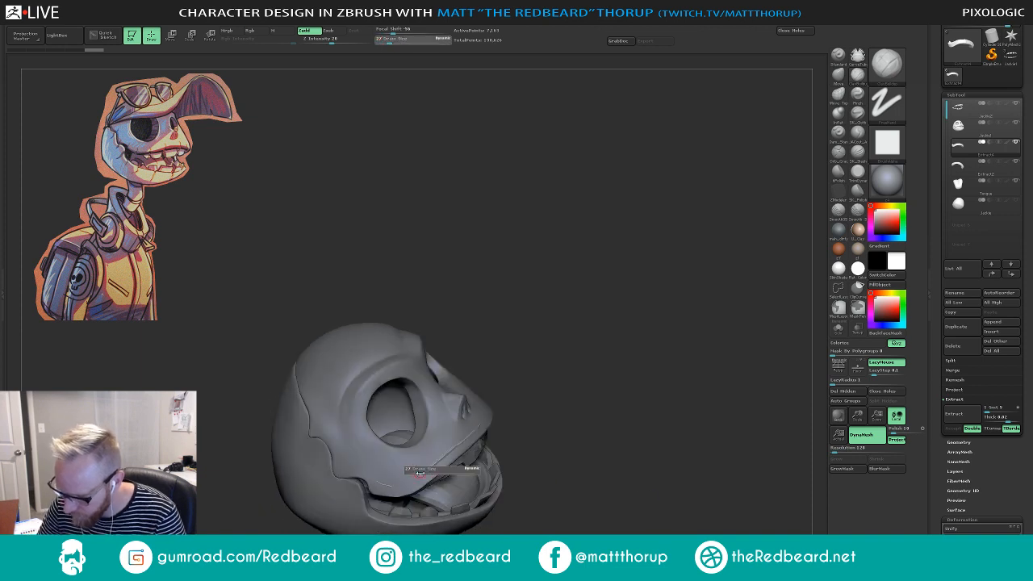
pyautogui.moveTo(419, 473); pyautogui.dragTo(441, 457)
pyautogui.moveTo(585, 375); pyautogui.dragTo(517, 391)
pyautogui.moveTo(611, 340); pyautogui.dragTo(655, 342)
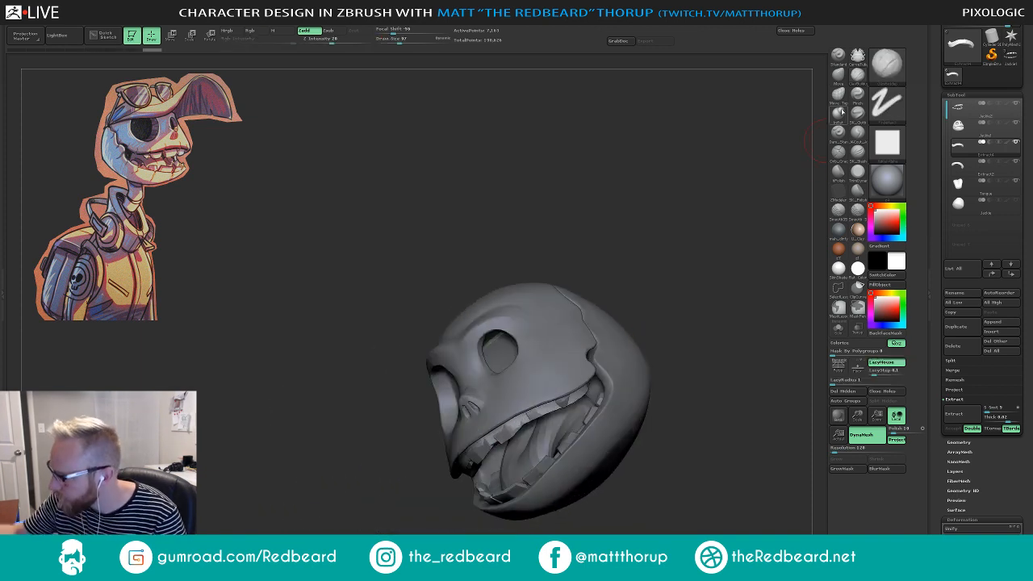
pyautogui.press('s')
pyautogui.moveTo(500, 432)
pyautogui.mouseDown()
pyautogui.moveTo(565, 398)
pyautogui.moveTo(551, 391)
pyautogui.mouseUp()
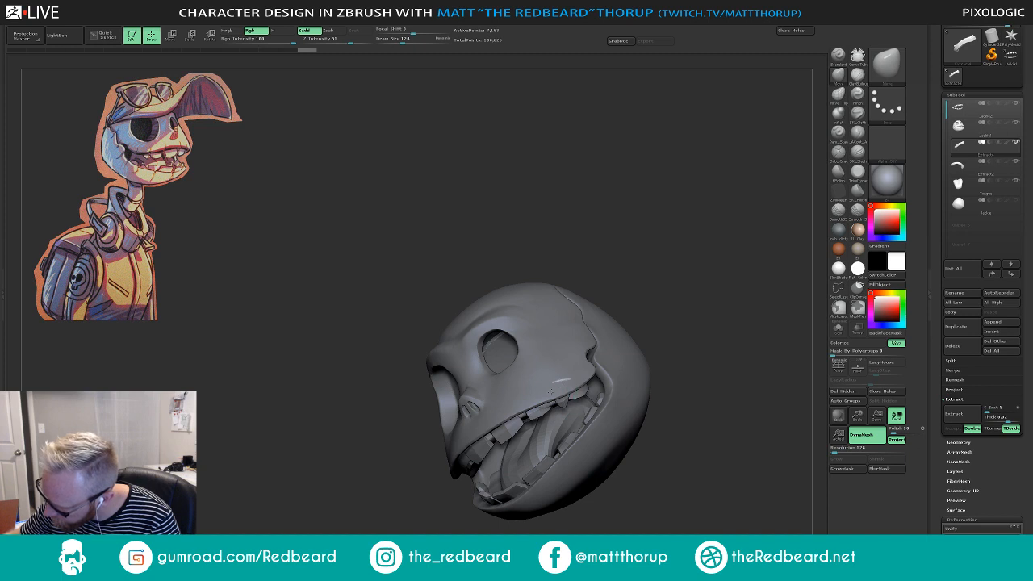
# - Reshape the rear and side of the upper gum from several angles, resizing the Move brush
pyautogui.moveTo(649, 317)
pyautogui.mouseDown()
pyautogui.moveTo(648, 302)
pyautogui.moveTo(630, 339)
pyautogui.moveTo(581, 379)
pyautogui.moveTo(576, 410)
pyautogui.mouseUp()
pyautogui.moveTo(582, 344)
pyautogui.mouseDown()
pyautogui.moveTo(604, 327)
pyautogui.moveTo(593, 322)
pyautogui.mouseUp()
pyautogui.moveTo(570, 410); pyautogui.dragTo(578, 398)
pyautogui.moveTo(583, 331)
pyautogui.mouseDown()
pyautogui.moveTo(604, 359)
pyautogui.moveTo(638, 373)
pyautogui.mouseUp()
pyautogui.press('[')
pyautogui.moveTo(582, 391); pyautogui.dragTo(579, 384)
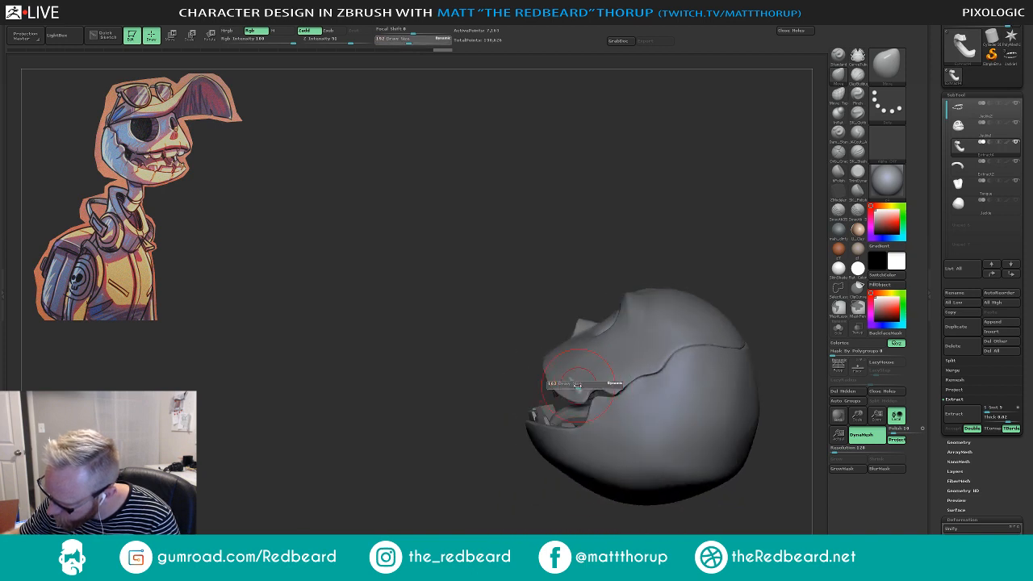
# - Build up the upper gum around the teeth with the ClayBuildup brush and smooth its near side
pyautogui.click(857, 75)
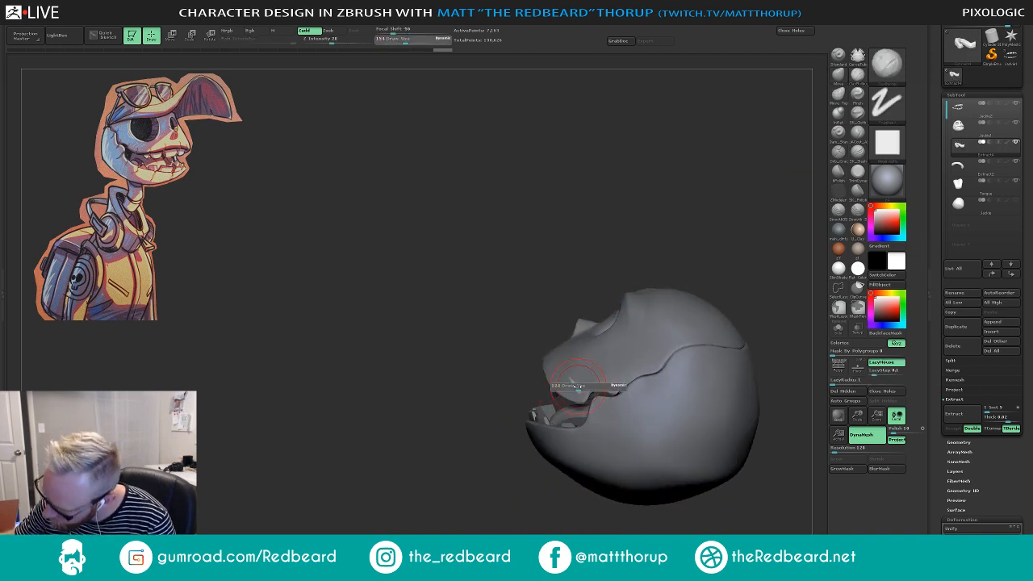
pyautogui.moveTo(569, 375)
pyautogui.mouseDown()
pyautogui.moveTo(643, 275)
pyautogui.moveTo(567, 398)
pyautogui.mouseUp()
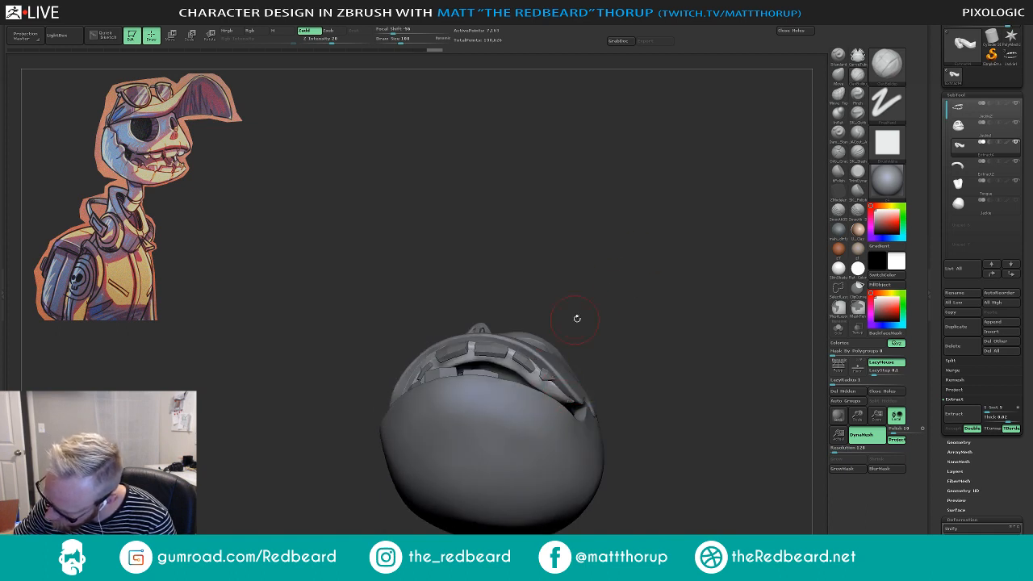
pyautogui.moveTo(577, 319); pyautogui.dragTo(630, 345)
pyautogui.press('shift')
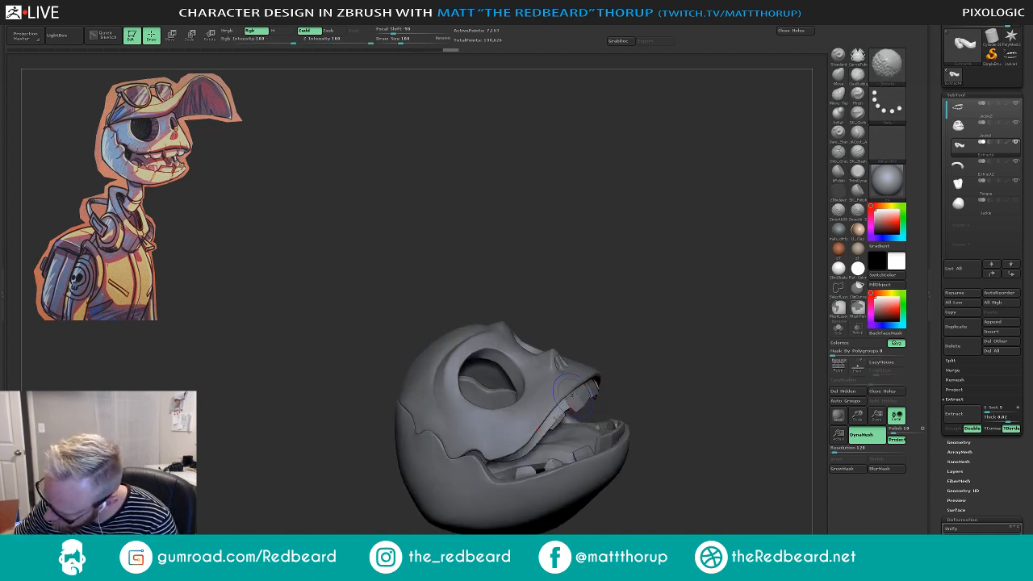
pyautogui.keyDown('shift'); pyautogui.moveTo(541, 436); pyautogui.dragTo(524, 450); pyautogui.keyUp('shift')
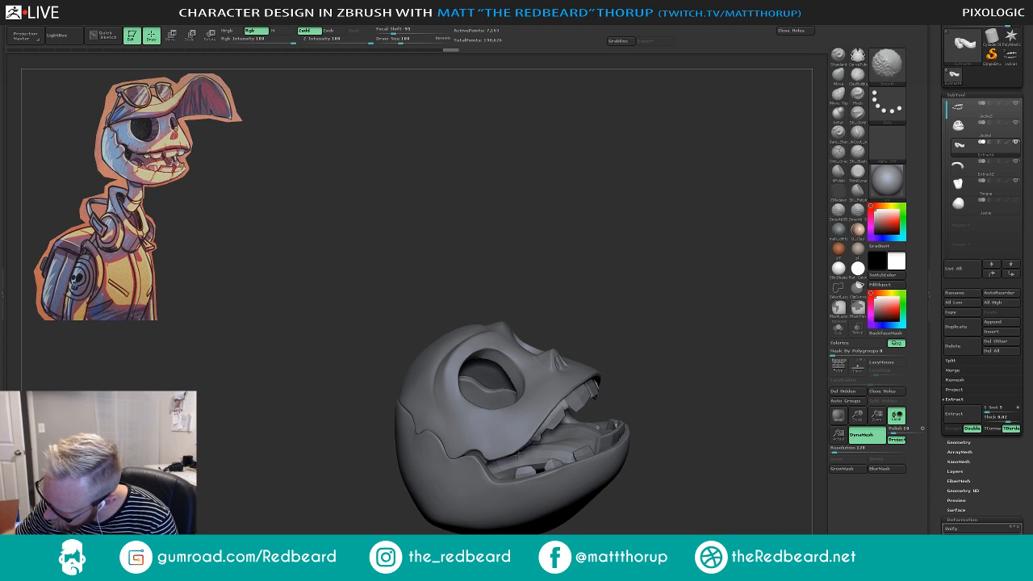
pyautogui.moveTo(634, 339)
pyautogui.mouseDown()
pyautogui.moveTo(649, 340)
pyautogui.moveTo(655, 291)
pyautogui.mouseUp()
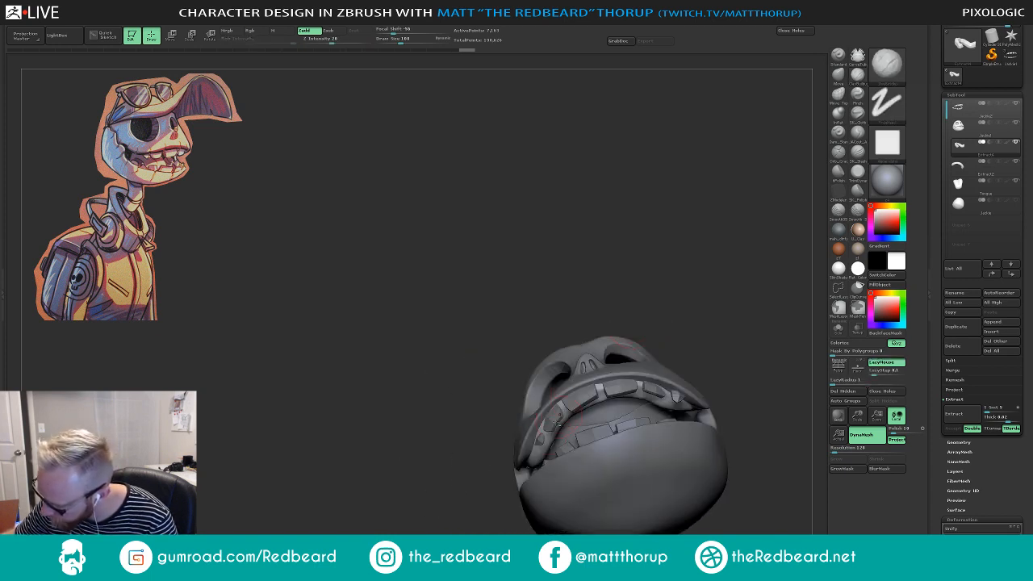
pyautogui.moveTo(656, 346); pyautogui.dragTo(721, 404)
# - Hide the lower jaw section, the lower gum and the tongue, keeping the upper gum mesh active
pyautogui.keyDown('ctrl'); pyautogui.keyDown('shift'); pyautogui.click(753, 392); pyautogui.keyUp('shift'); pyautogui.keyUp('ctrl')
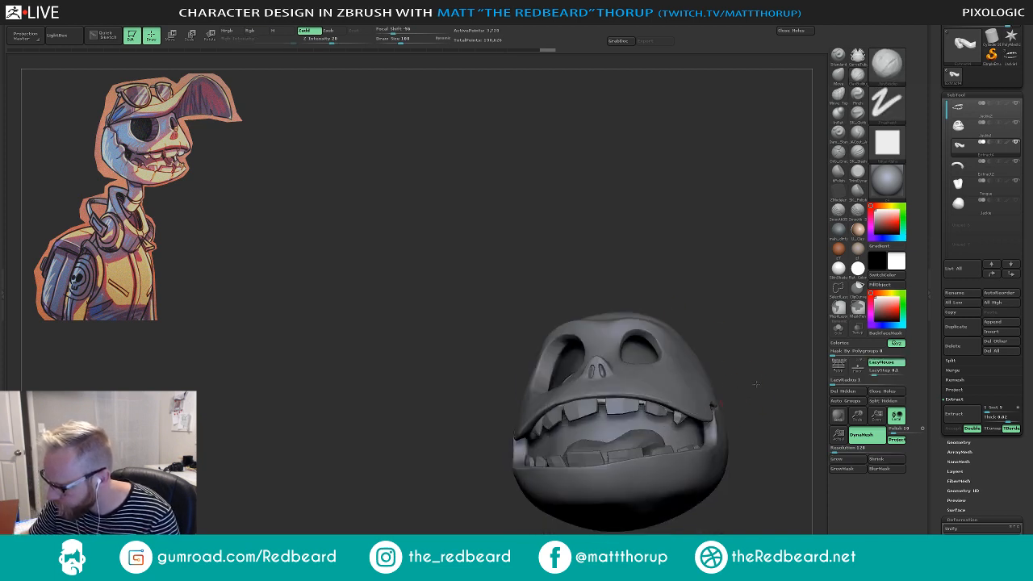
pyautogui.moveTo(765, 397)
pyautogui.mouseDown()
pyautogui.moveTo(738, 361)
pyautogui.moveTo(758, 406)
pyautogui.moveTo(766, 387)
pyautogui.moveTo(678, 388)
pyautogui.moveTo(700, 363)
pyautogui.mouseUp()
pyautogui.keyDown('alt'); pyautogui.click(702, 386); pyautogui.keyUp('alt')
pyautogui.keyDown('ctrl'); pyautogui.keyDown('shift'); pyautogui.click(703, 390); pyautogui.keyUp('shift'); pyautogui.keyUp('ctrl')
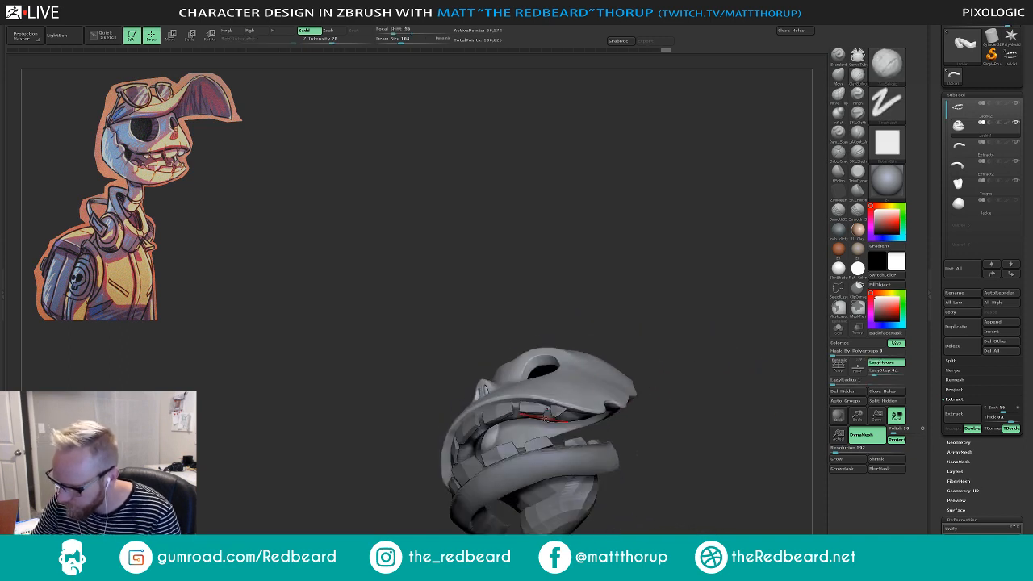
pyautogui.keyDown('alt'); pyautogui.click(547, 420); pyautogui.keyUp('alt')
pyautogui.moveTo(684, 398); pyautogui.dragTo(673, 345)
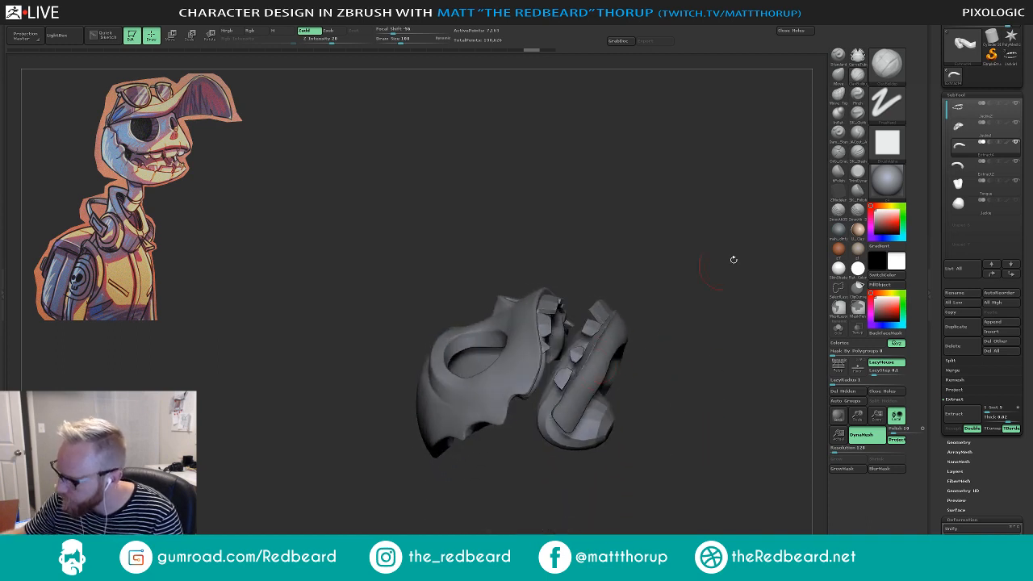
pyautogui.click(1016, 162)
pyautogui.moveTo(657, 298); pyautogui.dragTo(672, 213)
pyautogui.click(1016, 182)
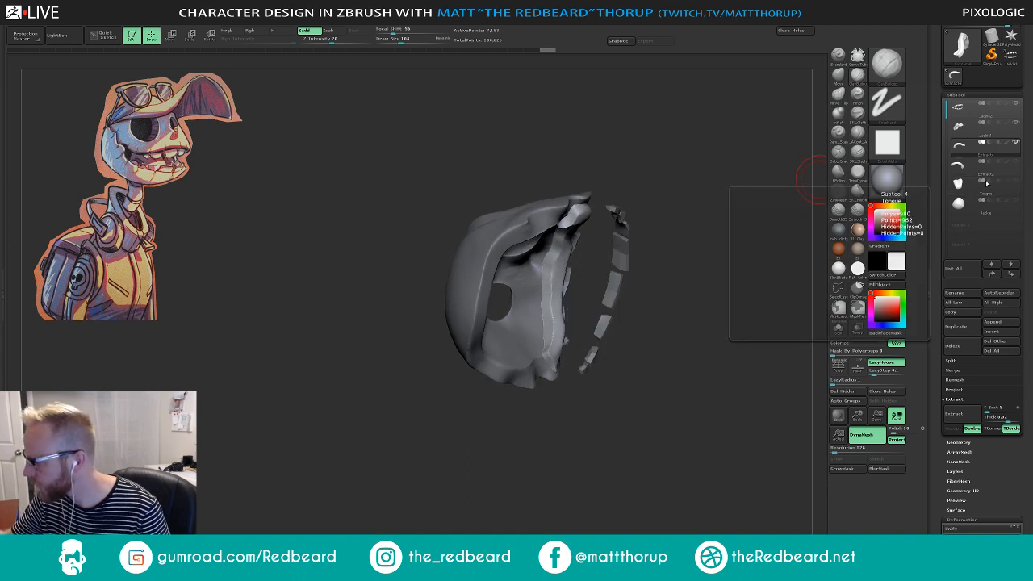
# - Build up the inner side and rear ends of the upper gum with ClayBuildup strokes, varying the brush size
pyautogui.moveTo(736, 242); pyautogui.dragTo(682, 255)
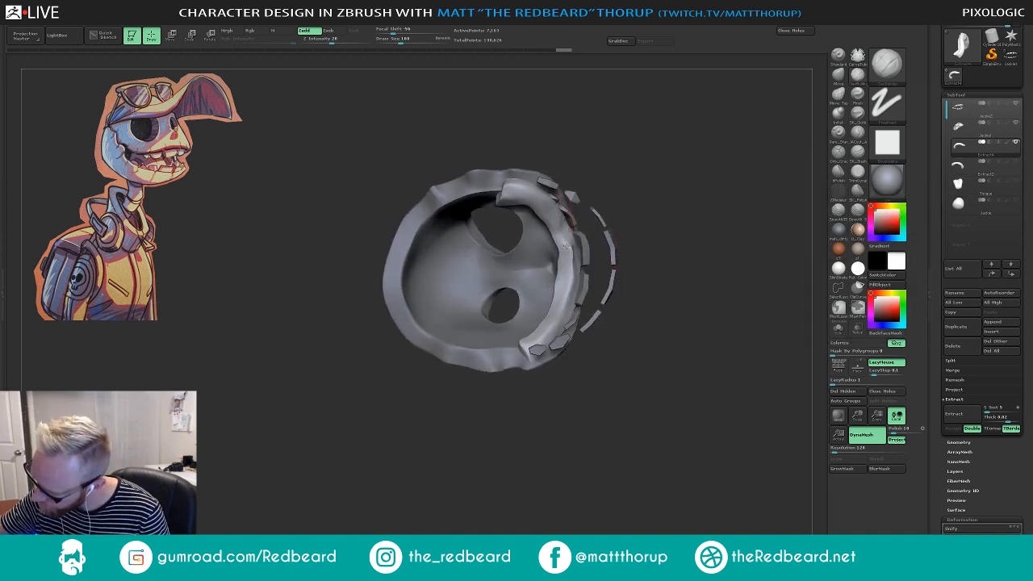
pyautogui.moveTo(565, 247)
pyautogui.mouseDown()
pyautogui.moveTo(567, 295)
pyautogui.moveTo(541, 324)
pyautogui.moveTo(569, 292)
pyautogui.moveTo(555, 321)
pyautogui.moveTo(570, 289)
pyautogui.moveTo(565, 307)
pyautogui.moveTo(567, 286)
pyautogui.moveTo(568, 299)
pyautogui.mouseUp()
pyautogui.moveTo(604, 211); pyautogui.dragTo(588, 164)
pyautogui.moveTo(536, 192)
pyautogui.mouseDown()
pyautogui.moveTo(547, 208)
pyautogui.moveTo(515, 192)
pyautogui.mouseUp()
pyautogui.moveTo(623, 133)
pyautogui.mouseDown()
pyautogui.moveTo(634, 219)
pyautogui.moveTo(570, 206)
pyautogui.moveTo(547, 184)
pyautogui.moveTo(626, 187)
pyautogui.mouseUp()
pyautogui.moveTo(565, 202); pyautogui.dragTo(533, 177)
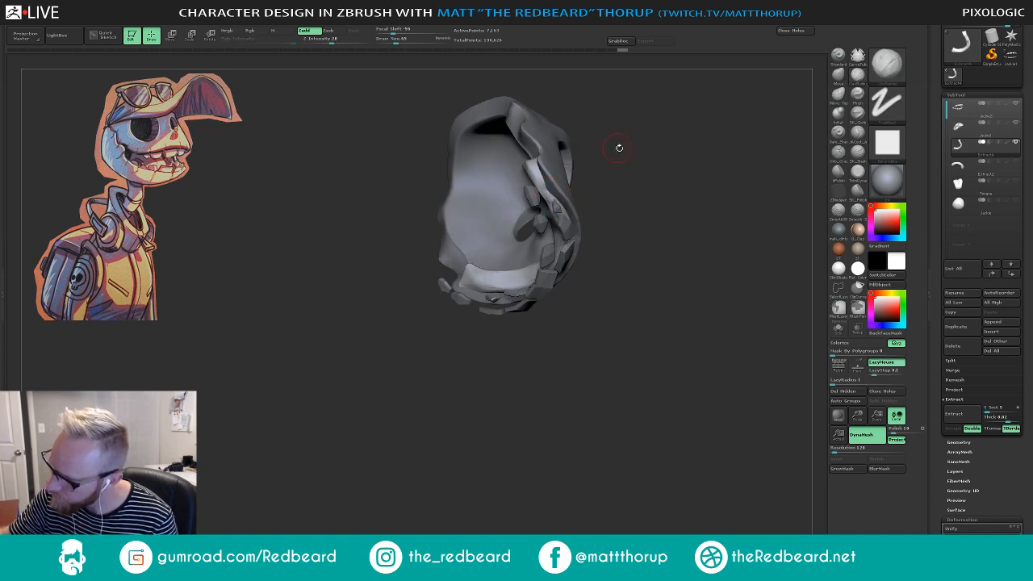
pyautogui.moveTo(619, 148)
pyautogui.mouseDown()
pyautogui.moveTo(580, 168)
pyautogui.moveTo(521, 175)
pyautogui.moveTo(603, 133)
pyautogui.mouseUp()
pyautogui.moveTo(524, 172); pyautogui.dragTo(515, 176)
pyautogui.moveTo(588, 164); pyautogui.dragTo(486, 222)
pyautogui.moveTo(457, 271)
pyautogui.mouseDown()
pyautogui.moveTo(433, 272)
pyautogui.moveTo(452, 275)
pyautogui.mouseUp()
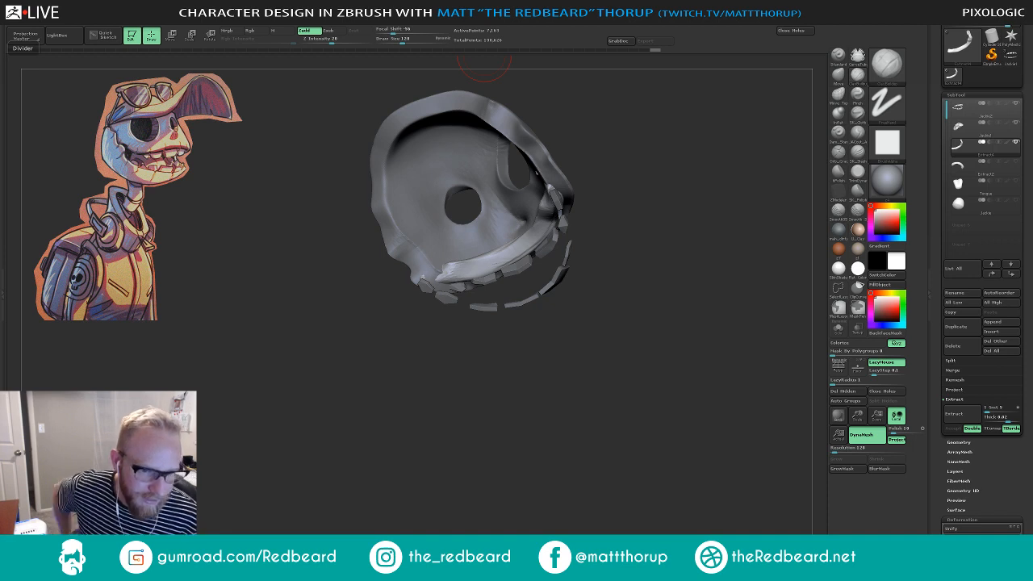
# - Pull the upper gum into shape around the front teeth with the Move brush, adjusting the brush size and checking from below
pyautogui.moveTo(662, 233)
pyautogui.mouseDown()
pyautogui.moveTo(662, 207)
pyautogui.moveTo(662, 224)
pyautogui.moveTo(606, 247)
pyautogui.moveTo(600, 314)
pyautogui.moveTo(663, 308)
pyautogui.moveTo(572, 245)
pyautogui.moveTo(597, 292)
pyautogui.mouseUp()
pyautogui.click(838, 76)
pyautogui.moveTo(715, 184); pyautogui.dragTo(647, 218)
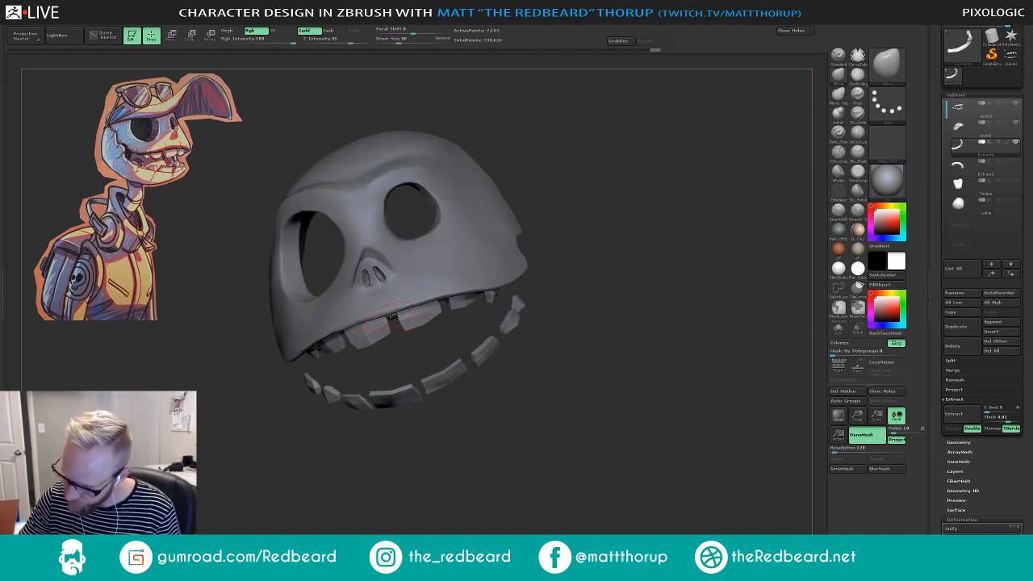
pyautogui.moveTo(408, 344); pyautogui.dragTo(392, 315)
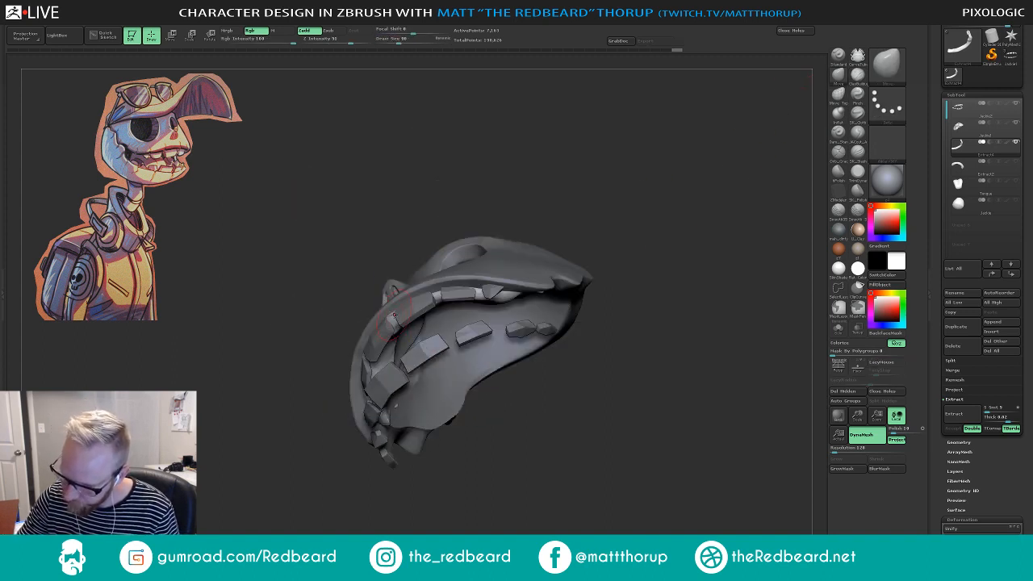
pyautogui.moveTo(458, 242); pyautogui.dragTo(462, 240)
pyautogui.moveTo(602, 146); pyautogui.dragTo(599, 230)
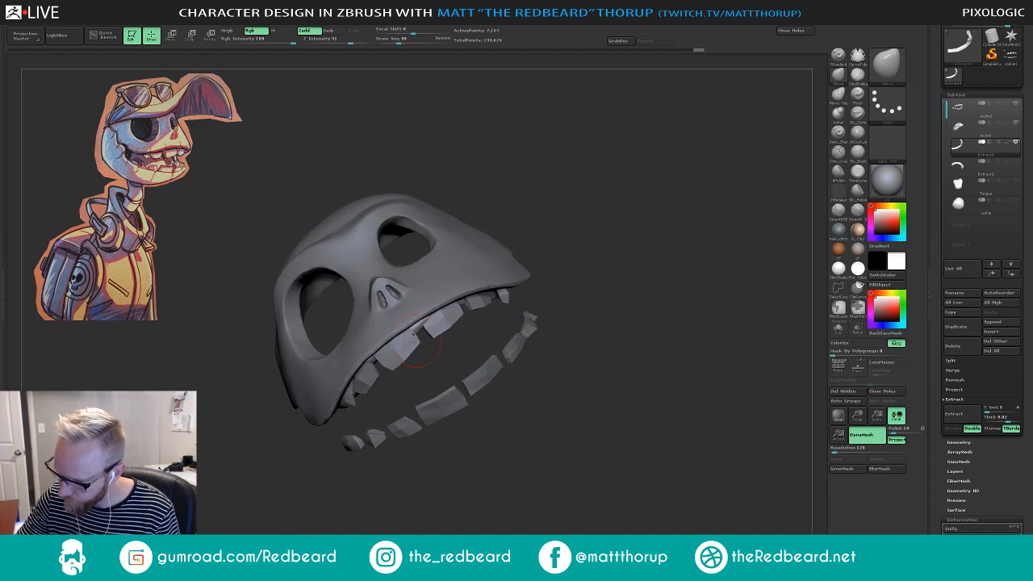
pyautogui.press('s')
pyautogui.moveTo(415, 329); pyautogui.dragTo(417, 326)
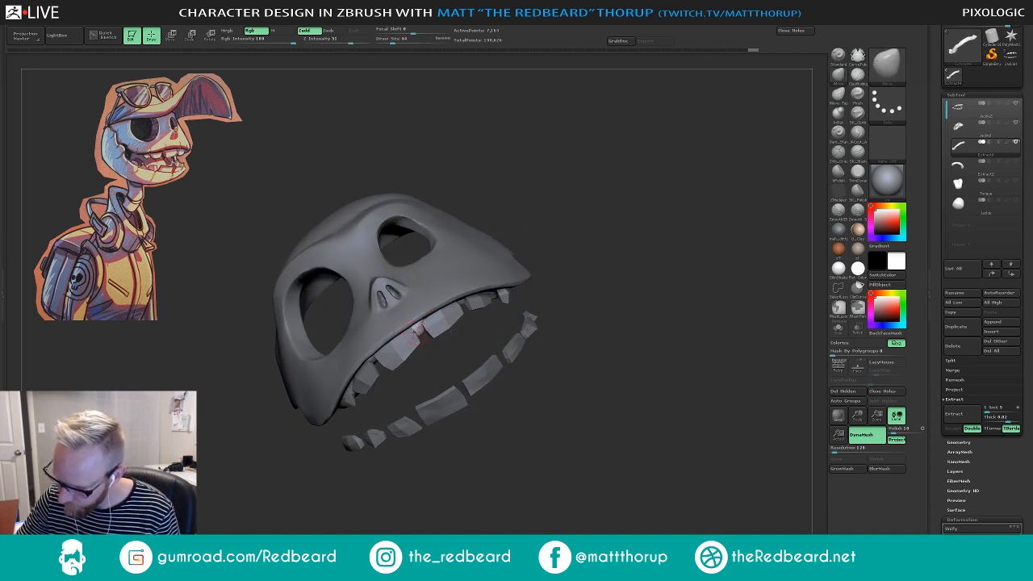
pyautogui.moveTo(557, 371); pyautogui.dragTo(485, 340)
pyautogui.moveTo(409, 335); pyautogui.dragTo(415, 330)
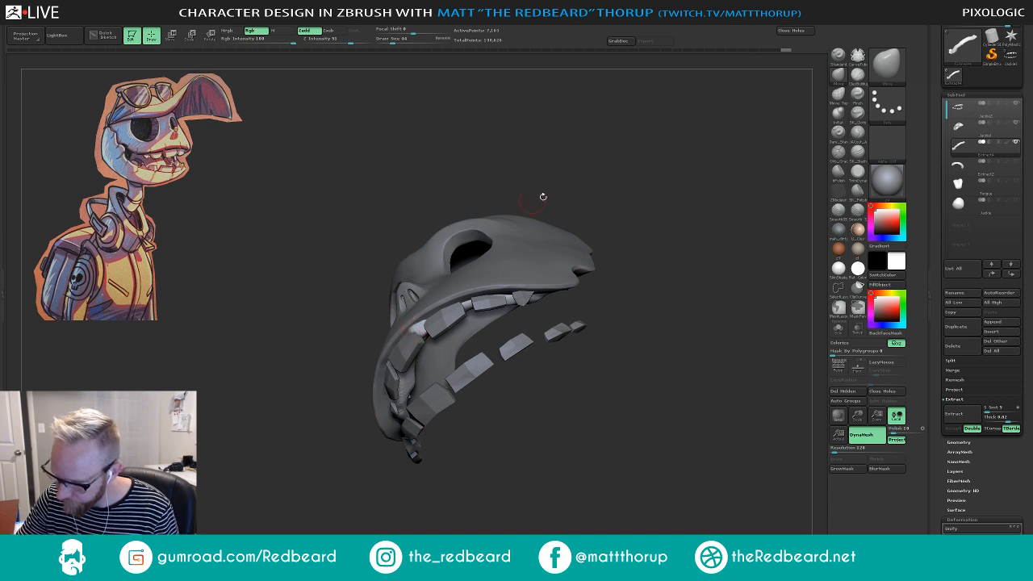
# - Build up the upper gum between and beside the front teeth with smaller ClayBuildup strokes
pyautogui.moveTo(543, 197); pyautogui.dragTo(710, 156)
pyautogui.press('b')
pyautogui.press('c')
pyautogui.press('b')
pyautogui.moveTo(757, 132); pyautogui.dragTo(727, 210)
pyautogui.press('[')
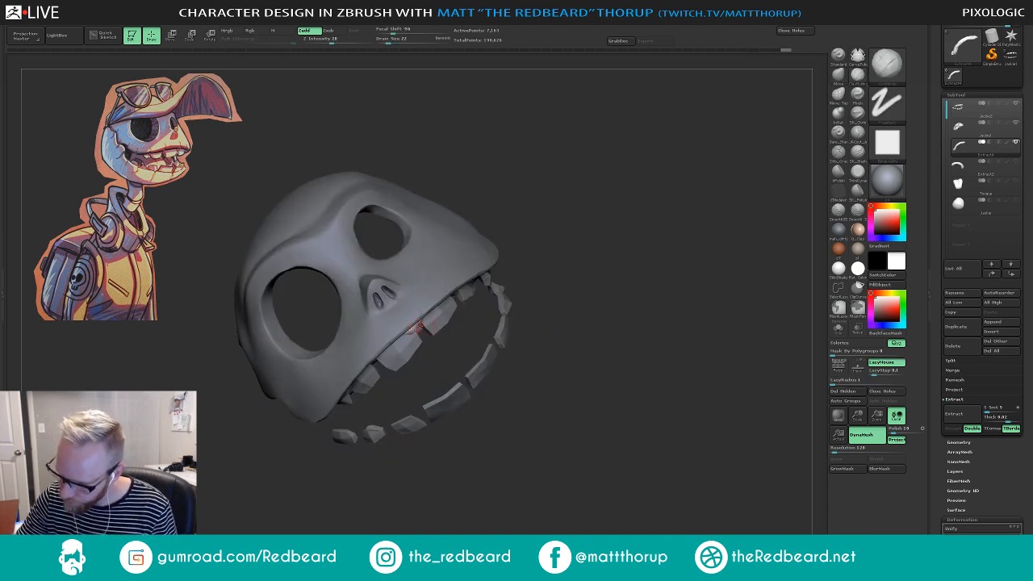
pyautogui.moveTo(417, 325); pyautogui.dragTo(410, 338)
pyautogui.moveTo(411, 337); pyautogui.dragTo(523, 256, button='right')
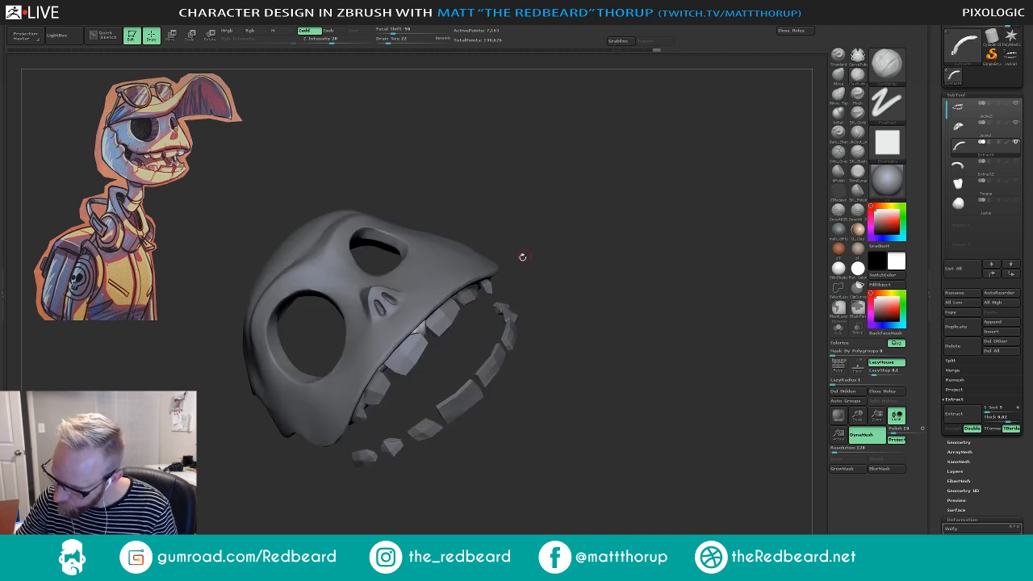
pyautogui.moveTo(429, 359); pyautogui.dragTo(418, 353, button='right')
pyautogui.moveTo(410, 388); pyautogui.dragTo(379, 352, button='right')
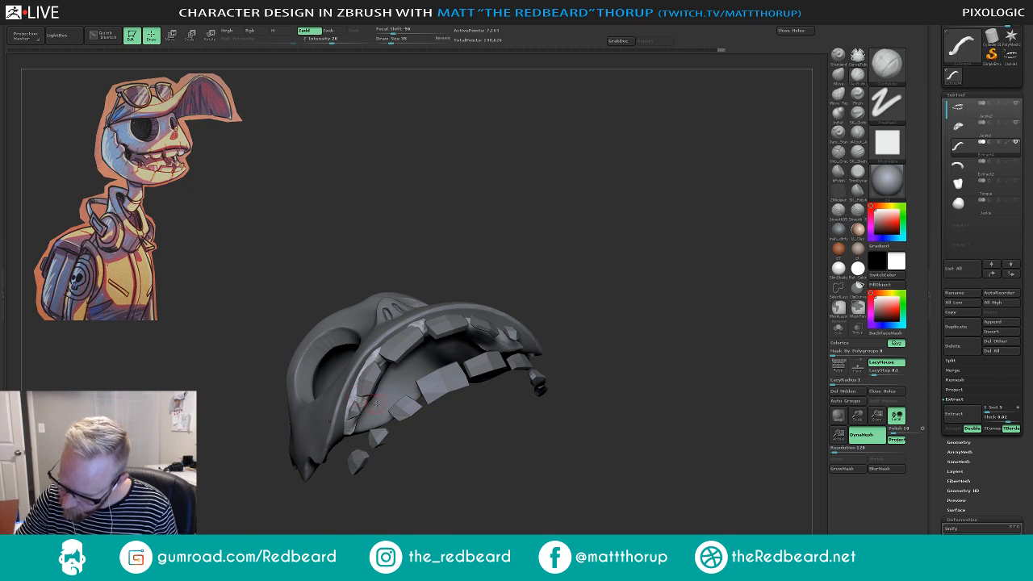
# - Add ClayBuildup volume to the underside of the upper gum along the front and side teeth, adjusting the brush size
pyautogui.moveTo(465, 264); pyautogui.dragTo(437, 463, button='right')
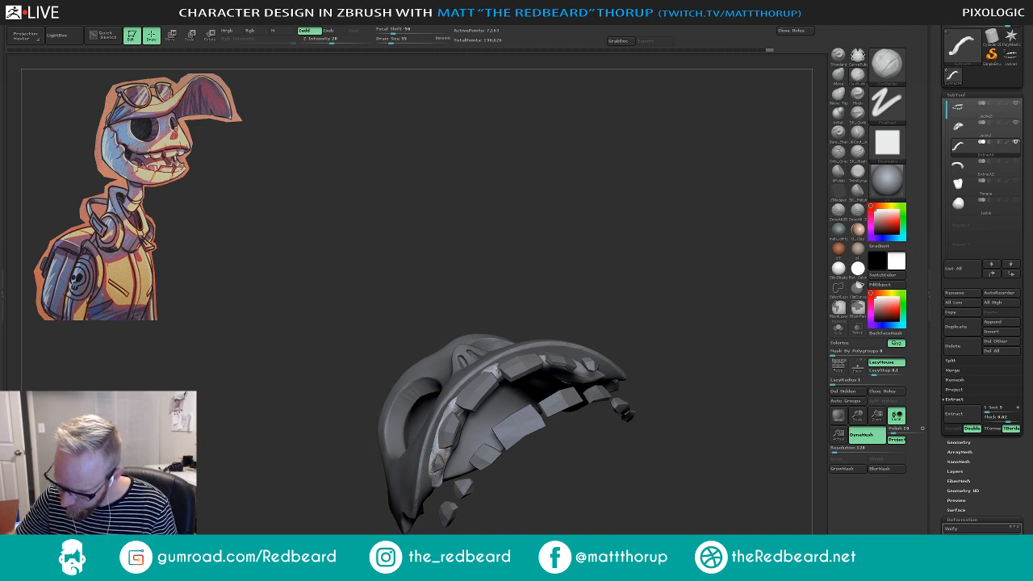
pyautogui.moveTo(611, 270); pyautogui.dragTo(438, 459, button='right')
pyautogui.moveTo(561, 295); pyautogui.dragTo(498, 336, button='right')
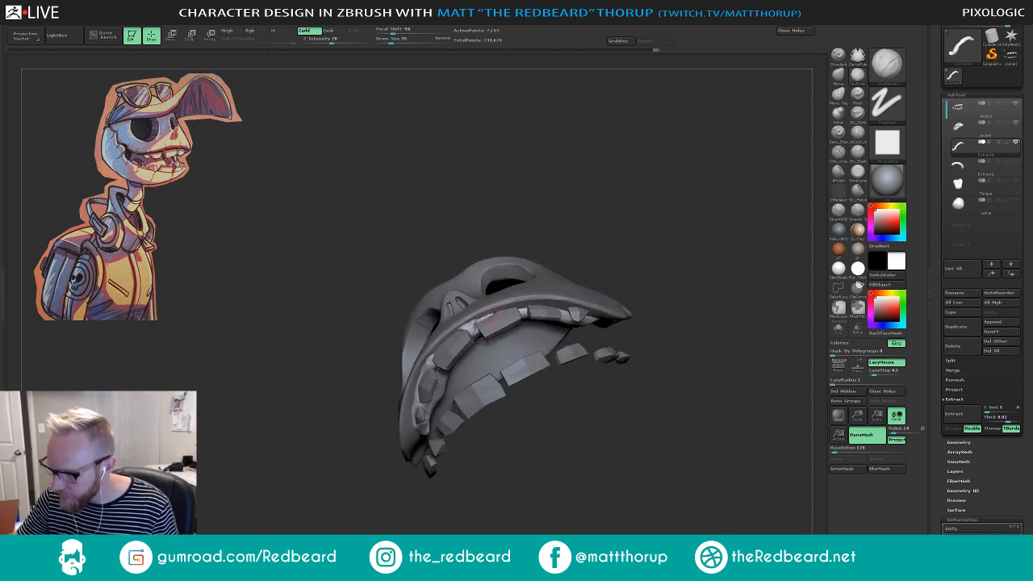
pyautogui.moveTo(482, 324); pyautogui.dragTo(516, 310)
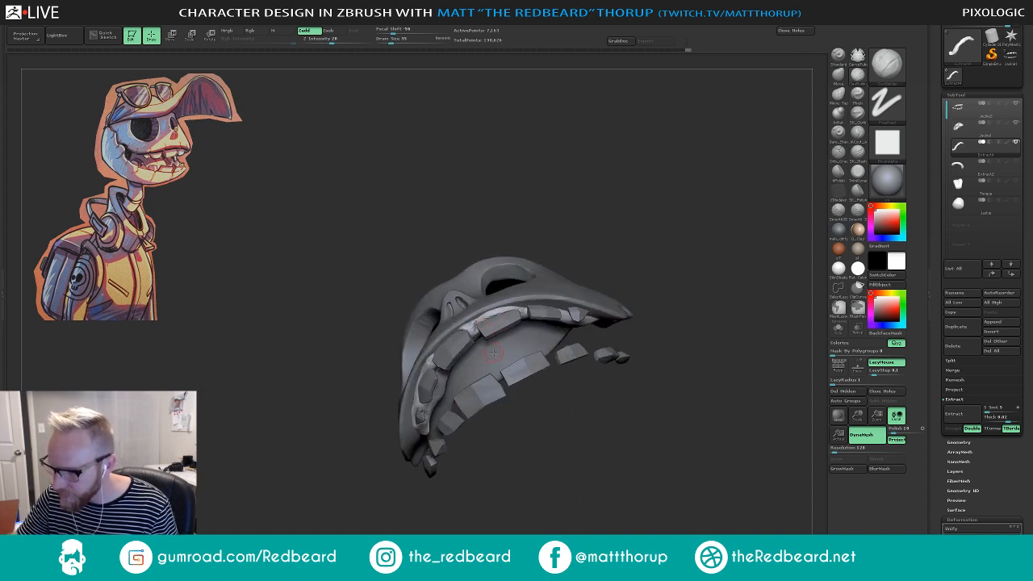
pyautogui.moveTo(489, 321); pyautogui.dragTo(621, 253, button='right')
pyautogui.moveTo(513, 365)
pyautogui.mouseDown()
pyautogui.moveTo(544, 350)
pyautogui.moveTo(519, 362)
pyautogui.mouseUp()
pyautogui.moveTo(582, 302); pyautogui.dragTo(653, 220, button='right')
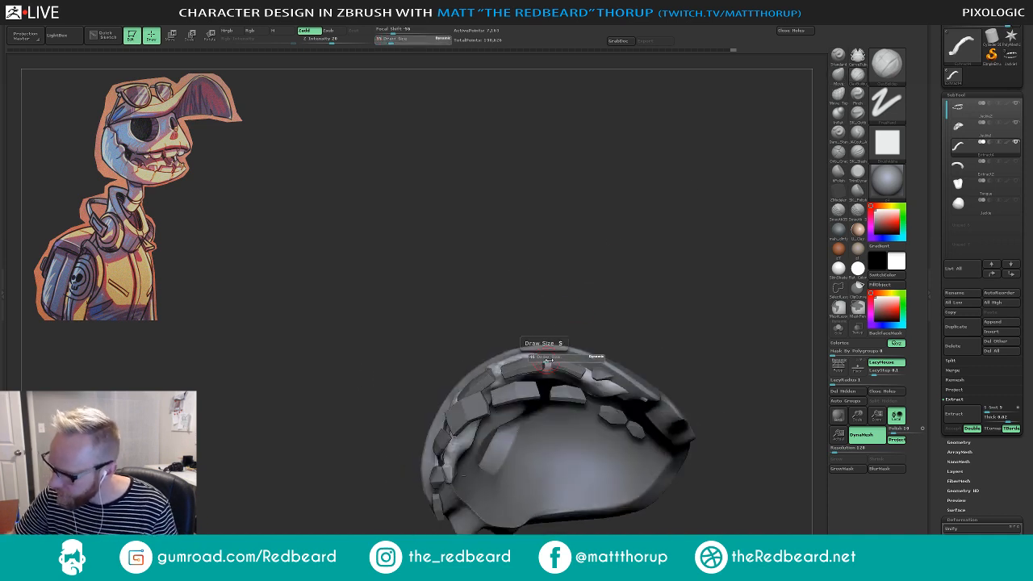
pyautogui.moveTo(561, 351); pyautogui.dragTo(581, 325, button='right')
# - Reshape the upper gum against the skull's jaw edge with a large Move Topological brush
pyautogui.click(838, 95)
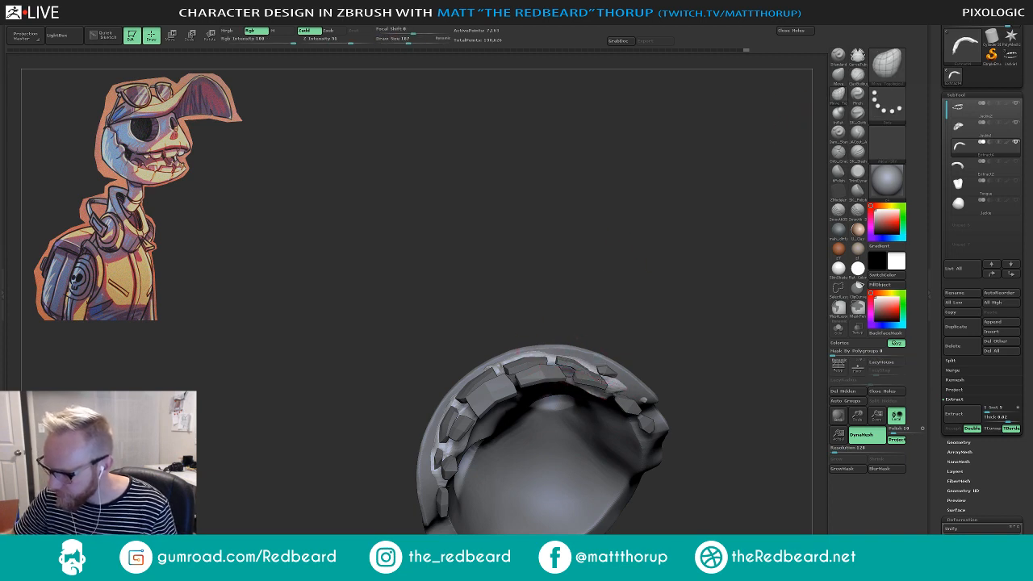
pyautogui.moveTo(607, 377); pyautogui.dragTo(669, 394, button='right')
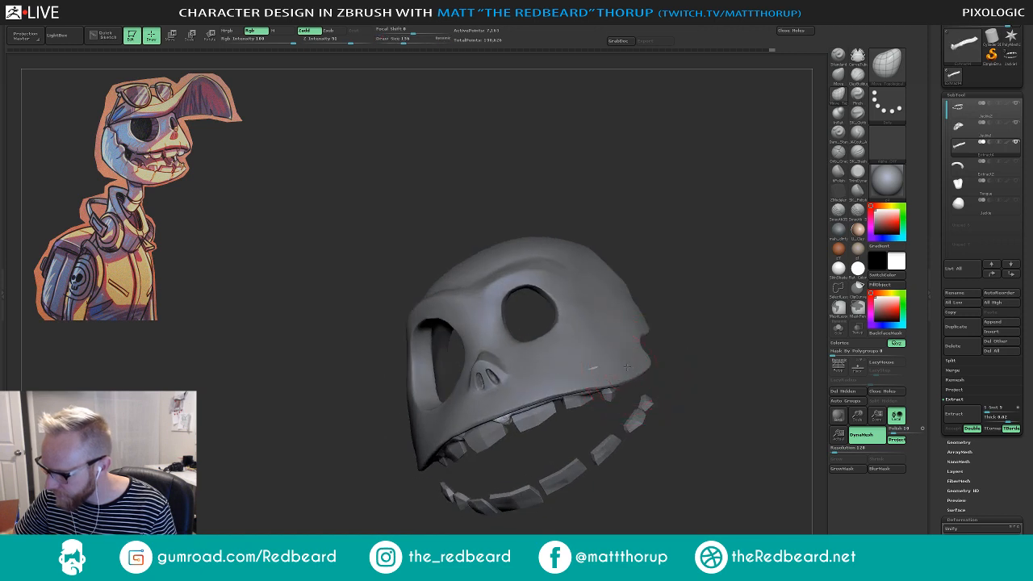
pyautogui.moveTo(725, 327); pyautogui.dragTo(735, 216)
# - Fill in the upper gum above the side and front teeth with a reduced ClayBuildup brush
pyautogui.click(857, 76)
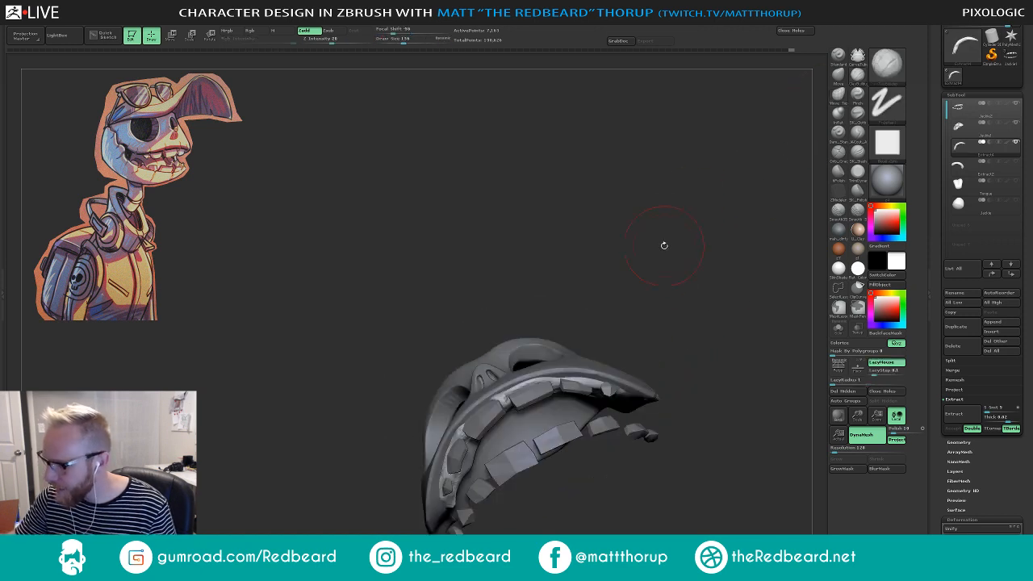
pyautogui.moveTo(665, 243); pyautogui.dragTo(594, 311)
pyautogui.press('[')
pyautogui.press('[')
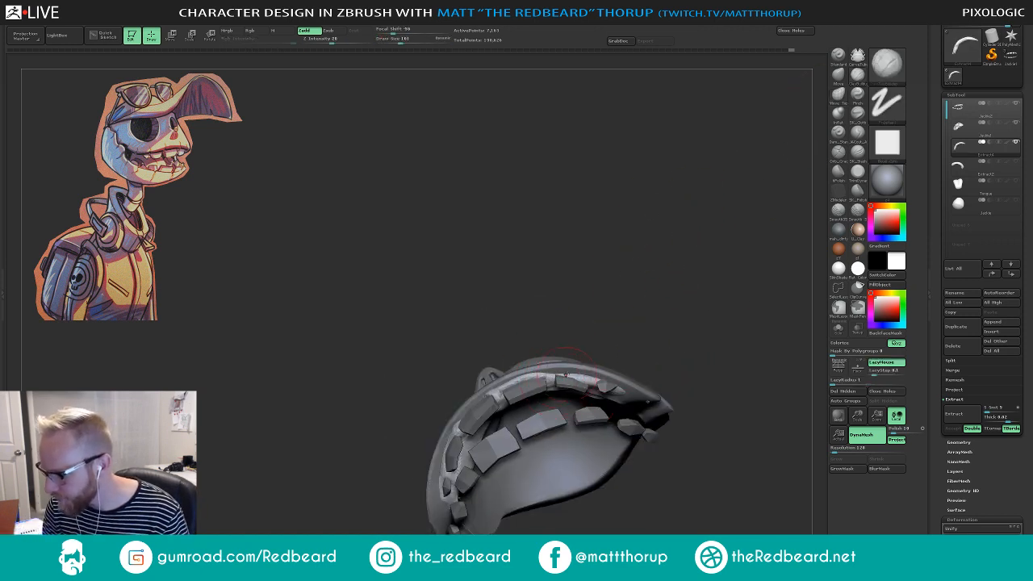
pyautogui.moveTo(555, 376)
pyautogui.mouseDown()
pyautogui.moveTo(598, 383)
pyautogui.moveTo(570, 381)
pyautogui.mouseUp()
pyautogui.moveTo(686, 327); pyautogui.dragTo(681, 379)
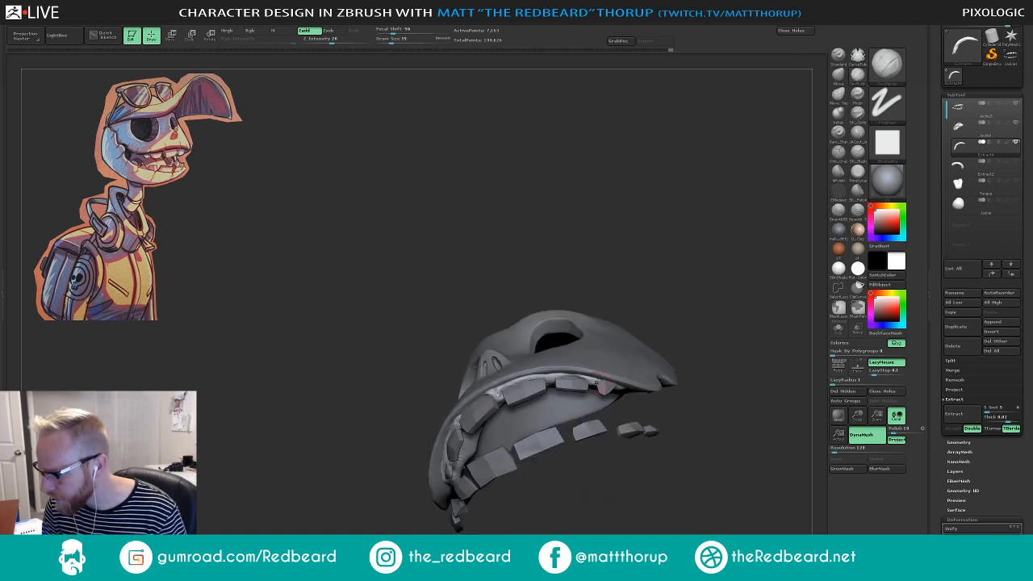
pyautogui.moveTo(596, 381)
pyautogui.mouseDown()
pyautogui.moveTo(624, 387)
pyautogui.moveTo(594, 385)
pyautogui.mouseUp()
pyautogui.moveTo(694, 360)
pyautogui.mouseDown()
pyautogui.moveTo(748, 419)
pyautogui.moveTo(682, 404)
pyautogui.moveTo(676, 418)
pyautogui.moveTo(706, 424)
pyautogui.moveTo(674, 403)
pyautogui.mouseUp()
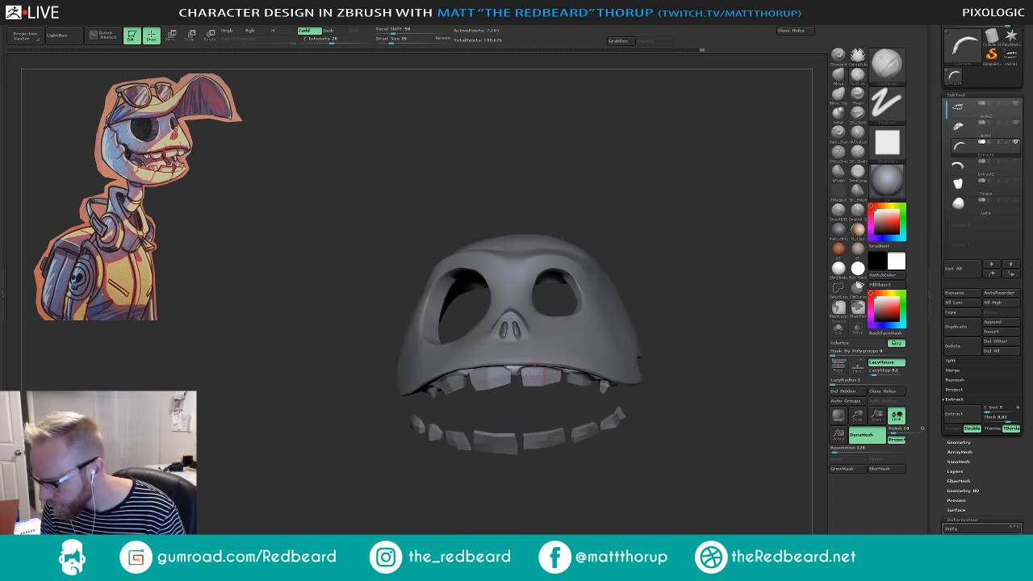
pyautogui.moveTo(552, 373); pyautogui.dragTo(517, 374)
pyautogui.moveTo(528, 415); pyautogui.dragTo(529, 397)
# - Select the teeth mesh and adjust the upper front teeth beside the centre gap with the Move Topological brush
pyautogui.keyDown('alt'); pyautogui.click(526, 378); pyautogui.keyUp('alt')
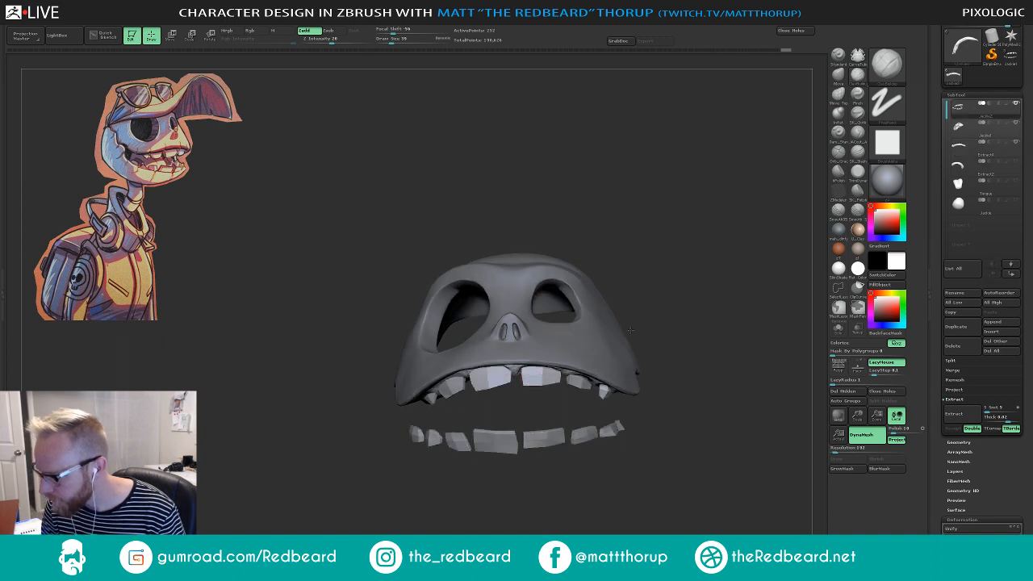
pyautogui.click(834, 96)
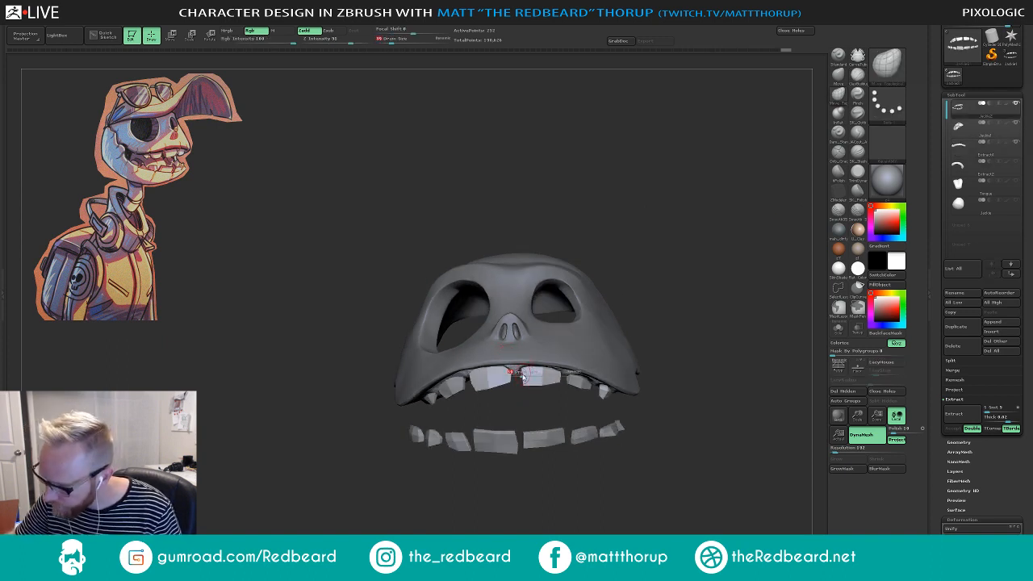
pyautogui.moveTo(520, 374)
pyautogui.mouseDown()
pyautogui.moveTo(511, 383)
pyautogui.moveTo(535, 376)
pyautogui.mouseUp()
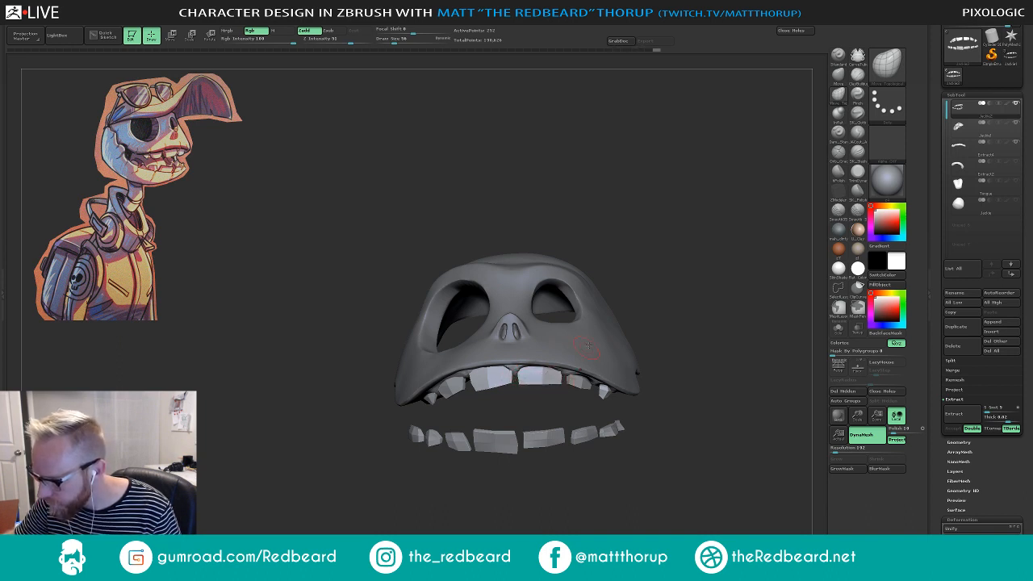
pyautogui.moveTo(651, 271)
pyautogui.mouseDown()
pyautogui.moveTo(652, 308)
pyautogui.moveTo(643, 265)
pyautogui.mouseUp()
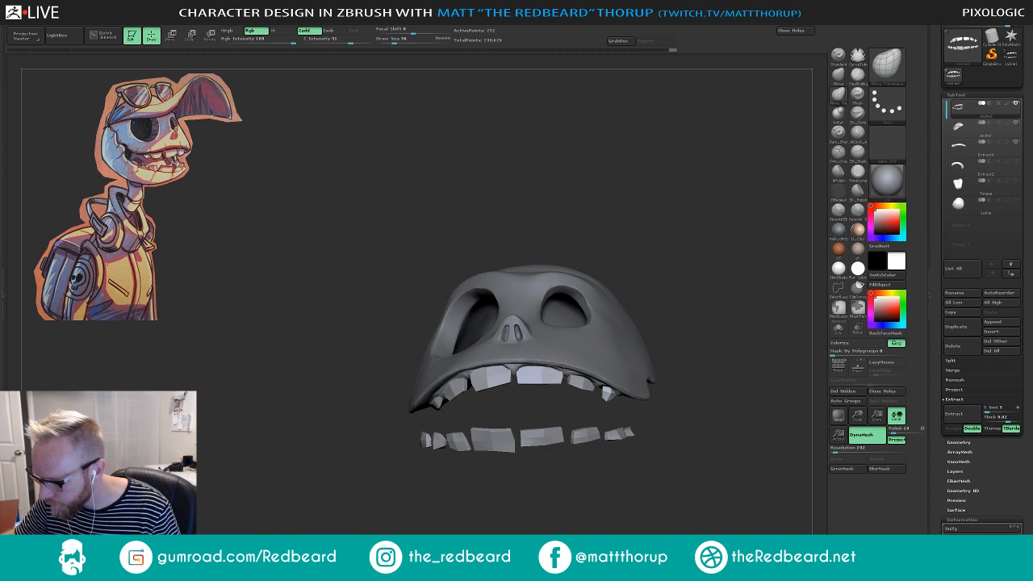
# - Reselect the upper gum and build up its front edge above the central teeth with the ClayBuildup brush
pyautogui.keyDown('alt'); pyautogui.click(568, 374); pyautogui.keyUp('alt')
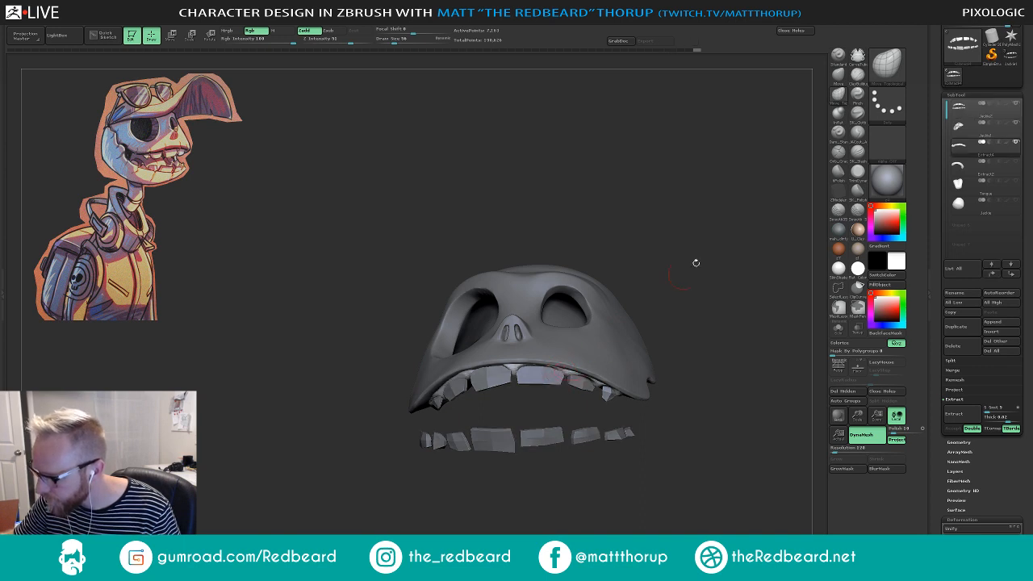
pyautogui.click(858, 78)
pyautogui.press('s')
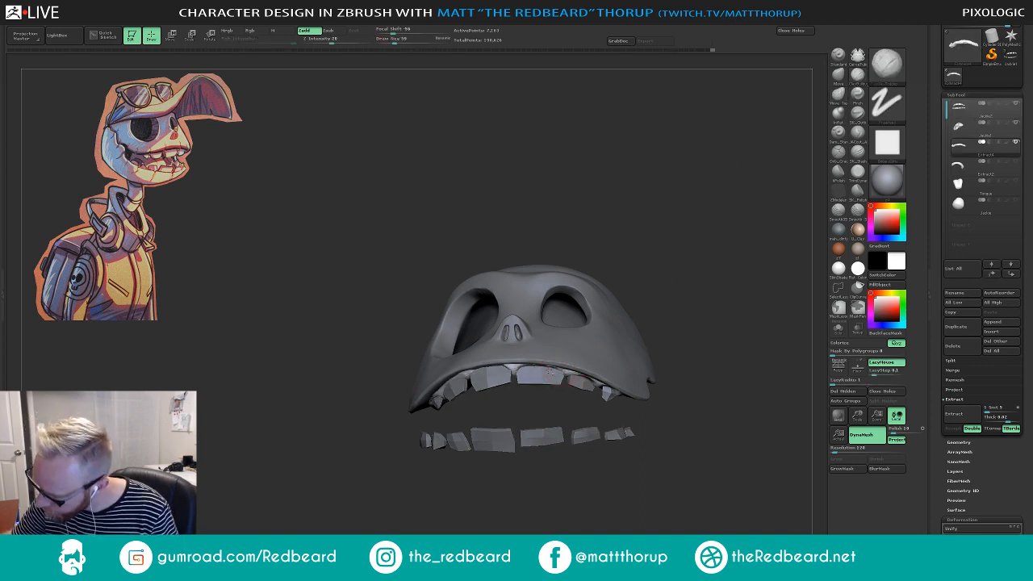
pyautogui.moveTo(559, 372); pyautogui.dragTo(532, 368)
pyautogui.moveTo(599, 279); pyautogui.dragTo(622, 299)
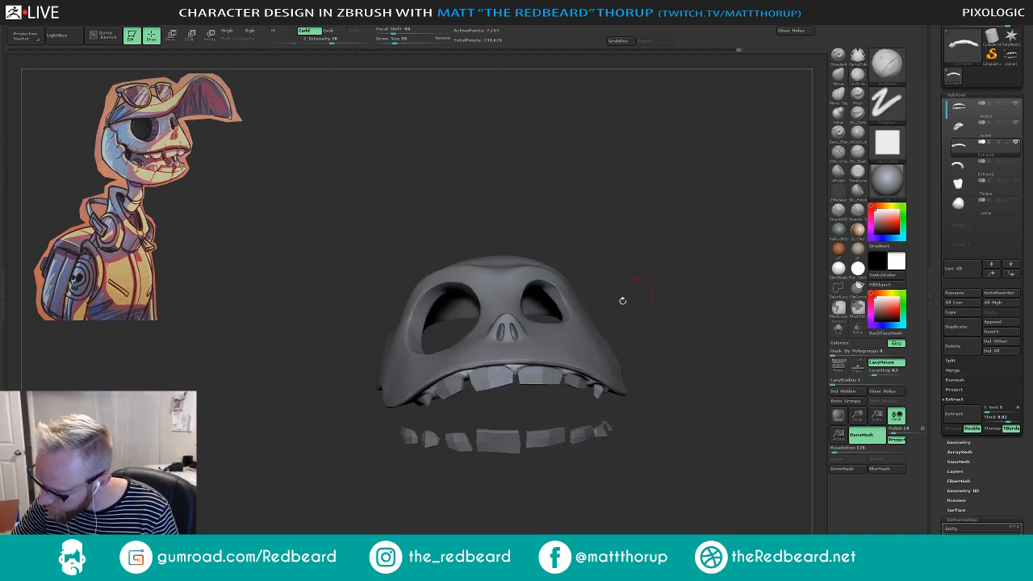
pyautogui.moveTo(568, 369)
pyautogui.mouseDown()
pyautogui.moveTo(513, 374)
pyautogui.moveTo(536, 339)
pyautogui.moveTo(547, 293)
pyautogui.moveTo(497, 380)
pyautogui.mouseUp()
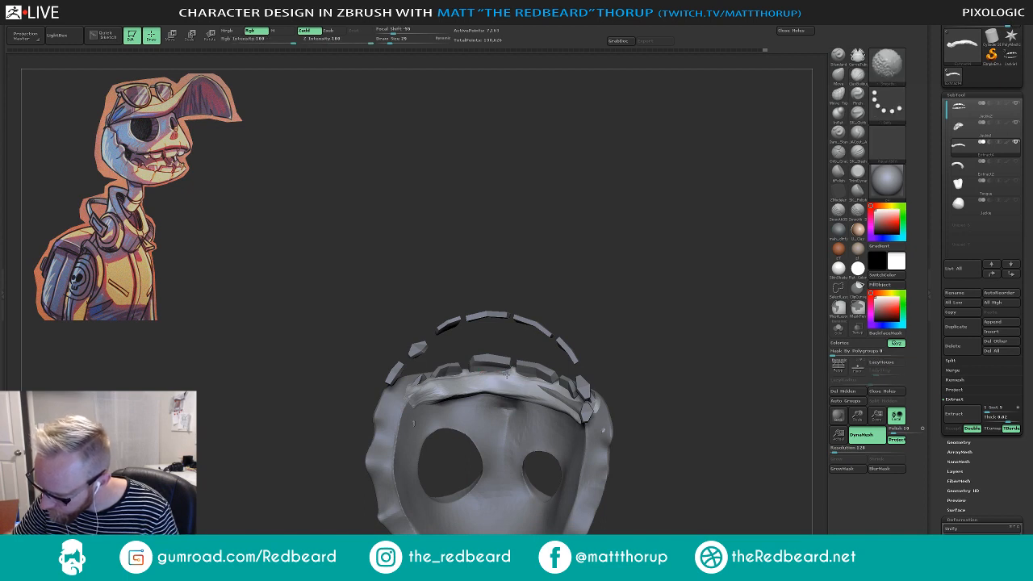
# - Smooth and refine the inner side of the upper gum and build it up around the side teeth
pyautogui.moveTo(589, 289); pyautogui.dragTo(525, 373)
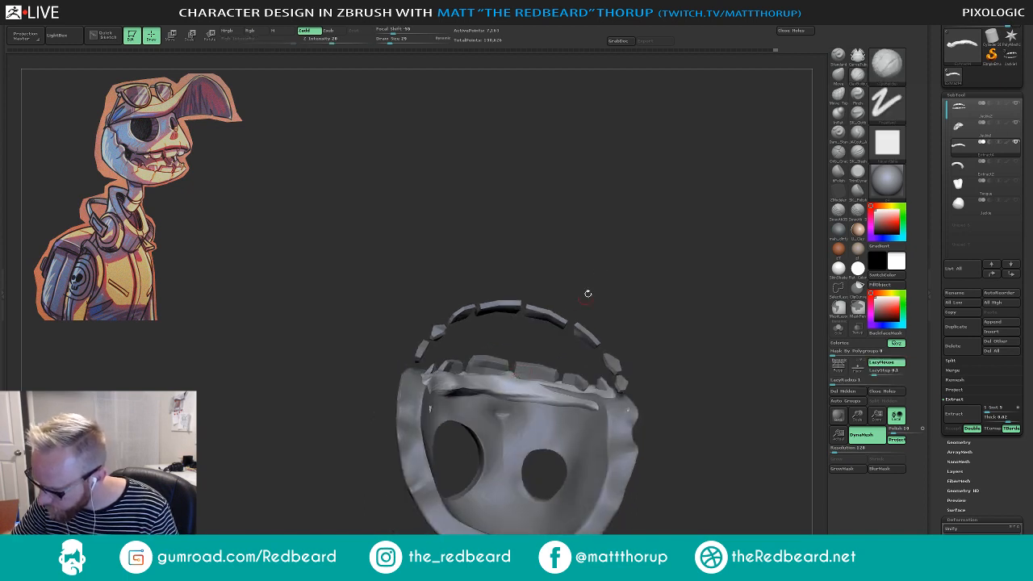
pyautogui.moveTo(588, 294); pyautogui.dragTo(514, 375)
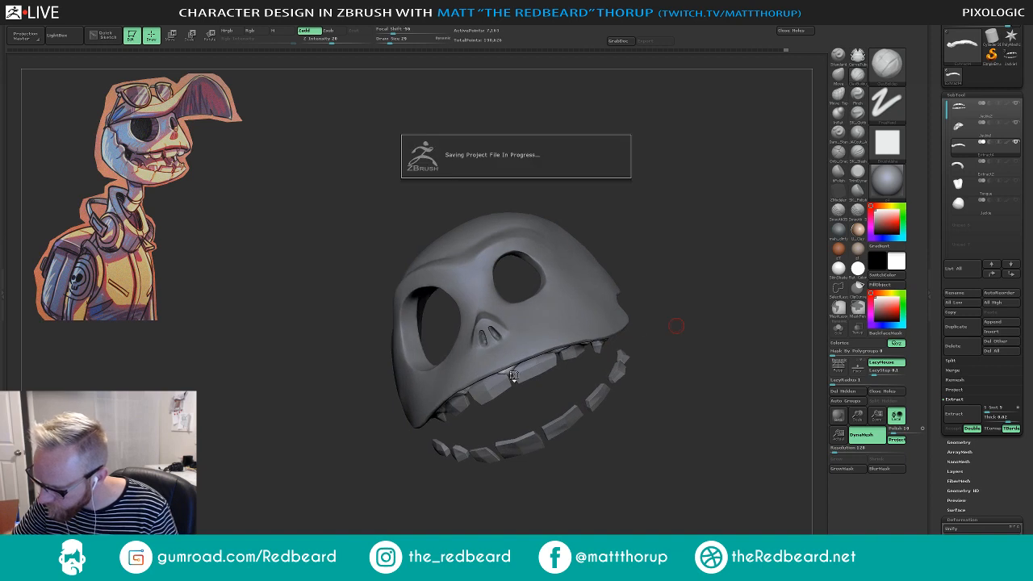
pyautogui.press('shift')
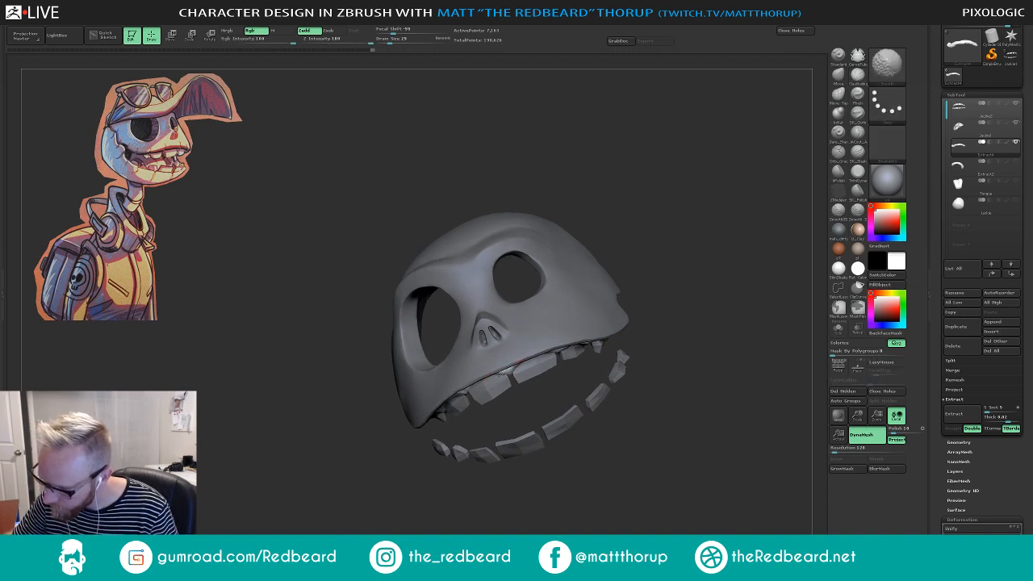
pyautogui.moveTo(469, 405); pyautogui.dragTo(475, 392)
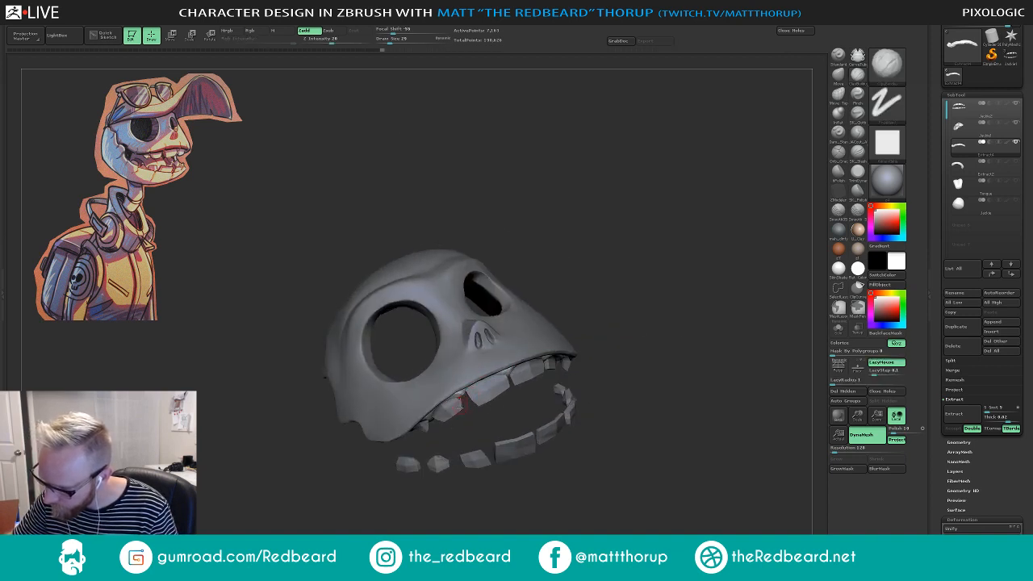
# - Inspect the upper gum on its own, with the other parts temporarily hidden
pyautogui.moveTo(628, 327)
pyautogui.mouseDown()
pyautogui.moveTo(611, 318)
pyautogui.moveTo(639, 282)
pyautogui.moveTo(634, 325)
pyautogui.mouseUp()
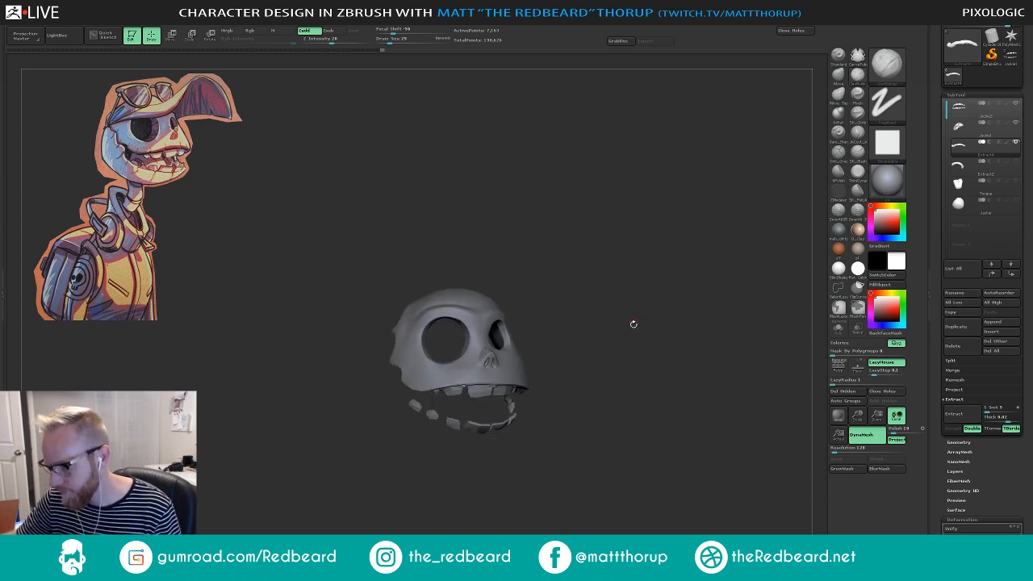
pyautogui.click(838, 330)
pyautogui.moveTo(718, 410); pyautogui.dragTo(751, 382)
pyautogui.click(836, 330)
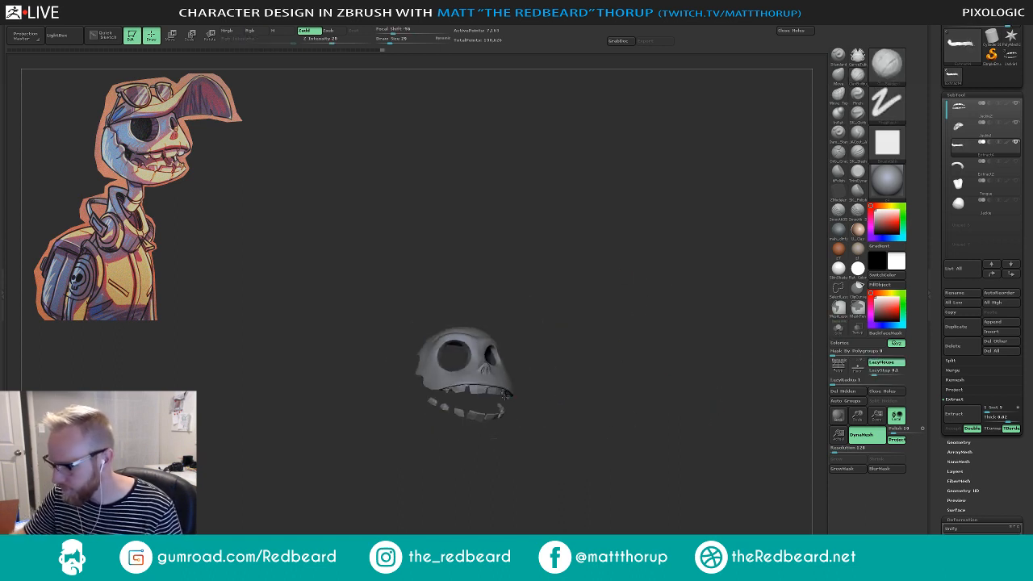
# - Select the skull, reveal its hidden lower jaw section, and show the lower gum and tongue again
pyautogui.keyDown('alt'); pyautogui.click(502, 383); pyautogui.keyUp('alt')
pyautogui.keyDown('ctrl'); pyautogui.keyDown('shift'); pyautogui.click(610, 321); pyautogui.keyUp('shift'); pyautogui.keyUp('ctrl')
pyautogui.moveTo(651, 305); pyautogui.dragTo(657, 297)
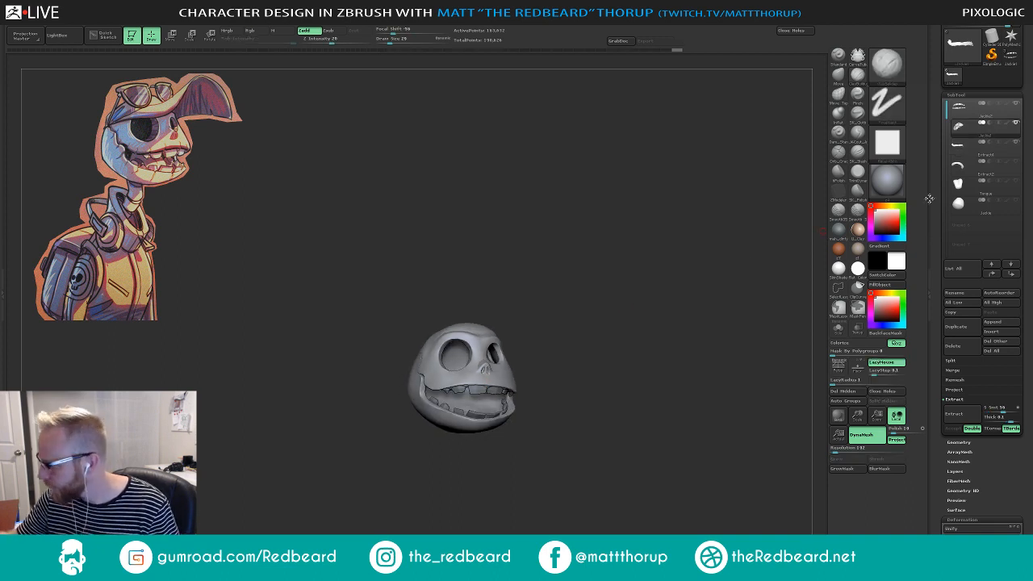
pyautogui.click(1015, 162)
pyautogui.click(1015, 181)
pyautogui.moveTo(717, 262); pyautogui.dragTo(697, 310)
pyautogui.keyDown('alt'); pyautogui.moveTo(691, 310); pyautogui.dragTo(696, 317); pyautogui.keyUp('alt')
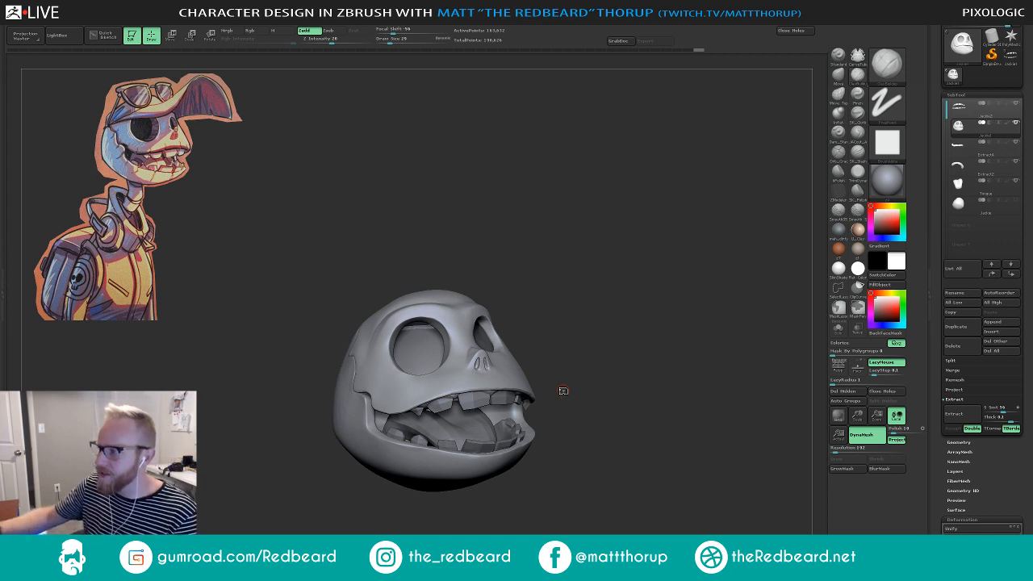
pyautogui.moveTo(992, 36)
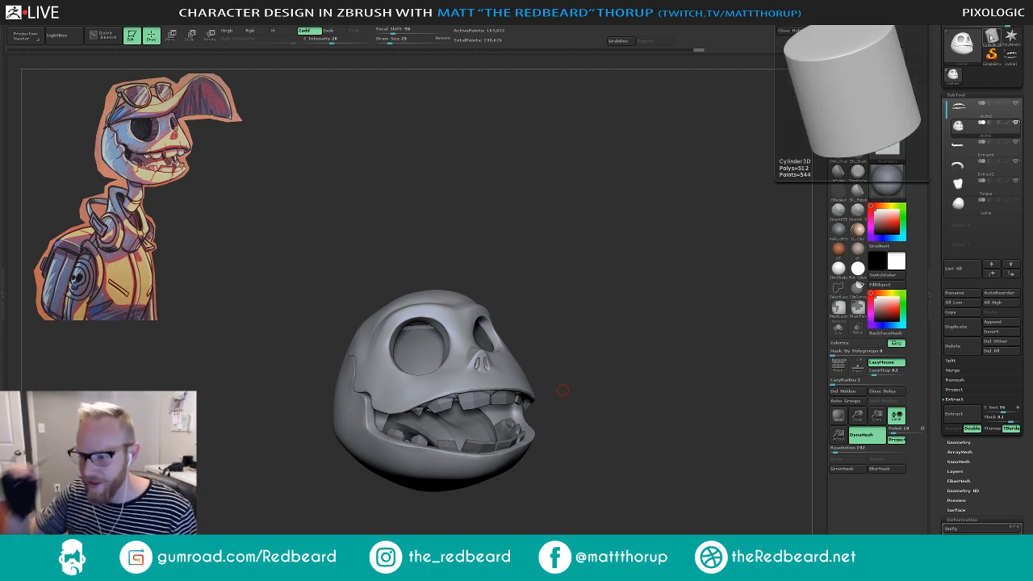
# - Adjust the crown of the skull with the Move brush at a large draw size
pyautogui.moveTo(549, 201)
pyautogui.mouseDown()
pyautogui.moveTo(538, 185)
pyautogui.moveTo(629, 245)
pyautogui.moveTo(559, 237)
pyautogui.moveTo(588, 245)
pyautogui.mouseUp()
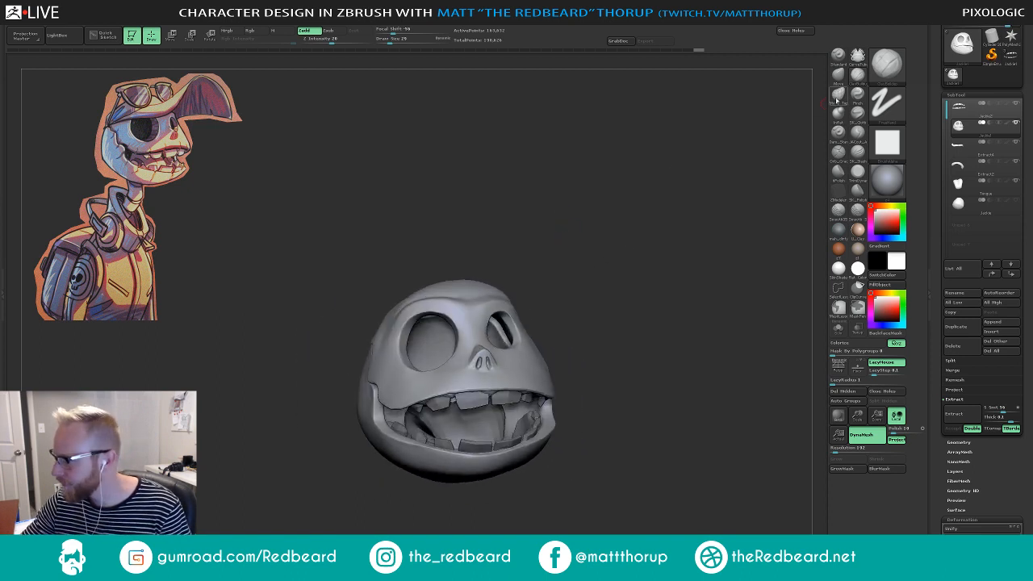
pyautogui.press('s')
pyautogui.moveTo(454, 278)
pyautogui.mouseDown()
pyautogui.moveTo(477, 279)
pyautogui.moveTo(468, 287)
pyautogui.mouseUp()
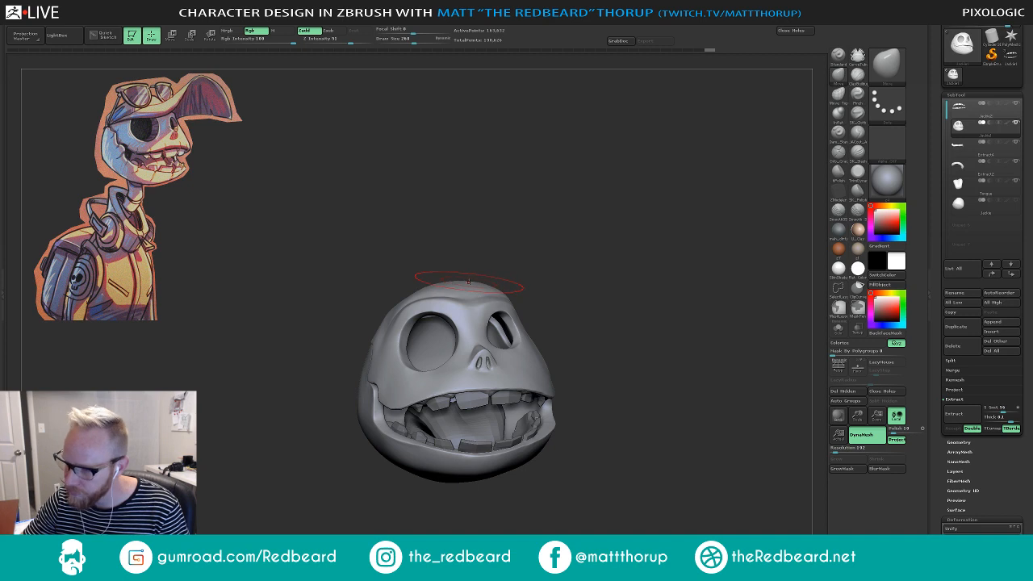
pyautogui.moveTo(544, 241)
pyautogui.mouseDown()
pyautogui.moveTo(493, 258)
pyautogui.moveTo(508, 279)
pyautogui.moveTo(464, 263)
pyautogui.moveTo(491, 259)
pyautogui.moveTo(602, 185)
pyautogui.moveTo(574, 189)
pyautogui.moveTo(558, 205)
pyautogui.mouseUp()
pyautogui.press('s')
pyautogui.press('s')
pyautogui.moveTo(534, 228)
pyautogui.mouseDown()
pyautogui.moveTo(619, 209)
pyautogui.moveTo(557, 201)
pyautogui.moveTo(623, 207)
pyautogui.mouseUp()
pyautogui.keyDown('alt'); pyautogui.moveTo(643, 209); pyautogui.dragTo(613, 186); pyautogui.keyUp('alt')
# - Select the teeth and adjust the upper front teeth with the Move Topological brush at a reduced size
pyautogui.keyDown('alt'); pyautogui.click(448, 281); pyautogui.keyUp('alt')
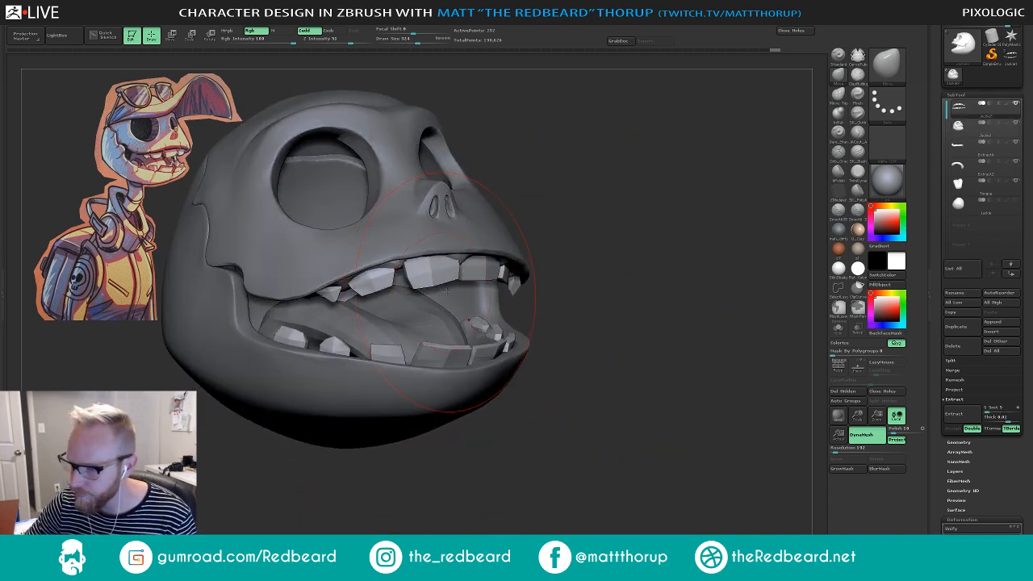
pyautogui.press('s')
pyautogui.click(435, 279)
pyautogui.press(']')
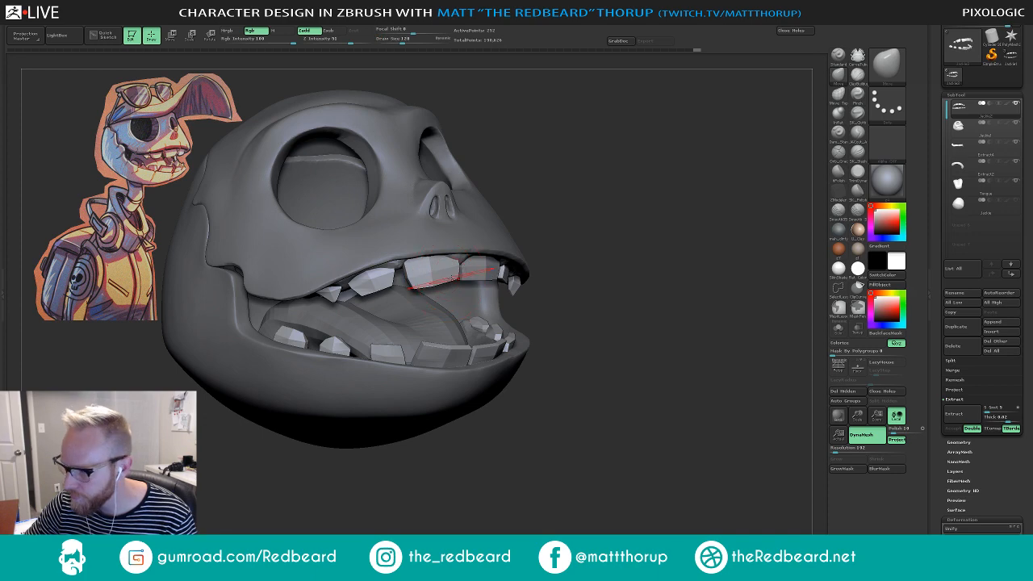
pyautogui.click(838, 95)
pyautogui.press('[')
pyautogui.press('[')
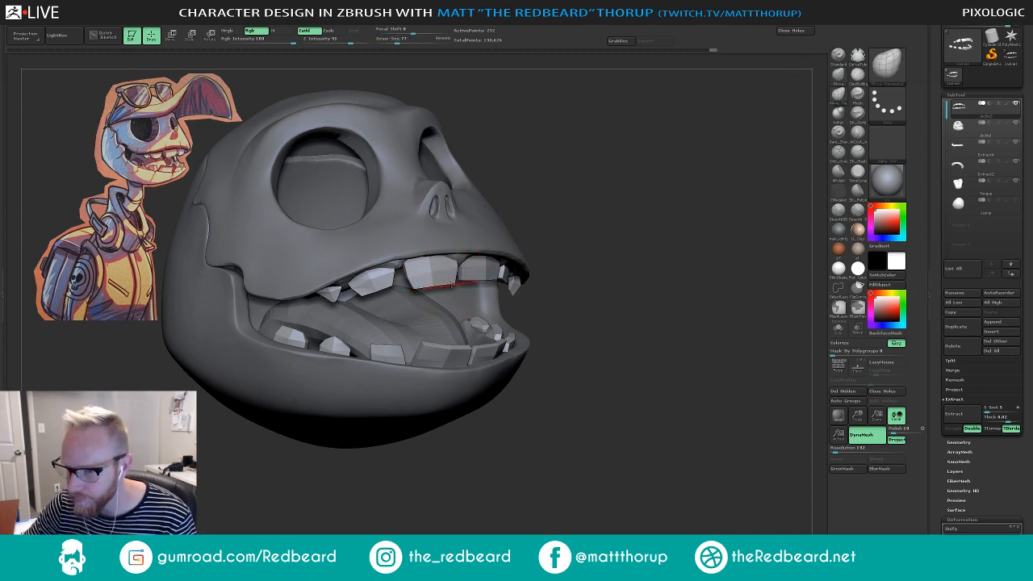
pyautogui.moveTo(577, 263); pyautogui.dragTo(484, 207)
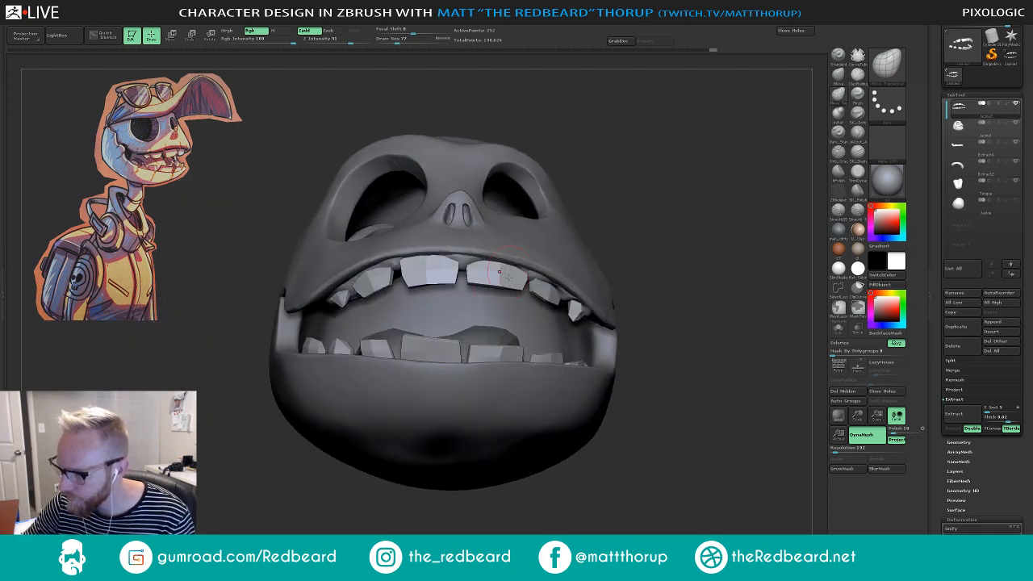
# - Isolate the teeth, refine the shapes of the upper teeth with the Move Topological brush, and show the full skull again
pyautogui.click(839, 329)
pyautogui.moveTo(763, 305); pyautogui.dragTo(561, 278)
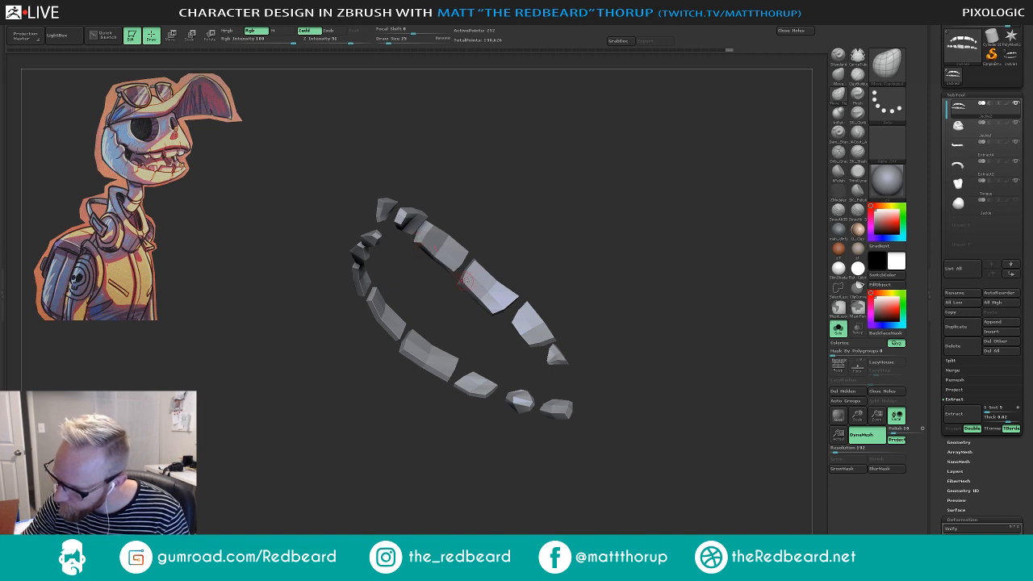
pyautogui.moveTo(555, 263); pyautogui.dragTo(654, 270)
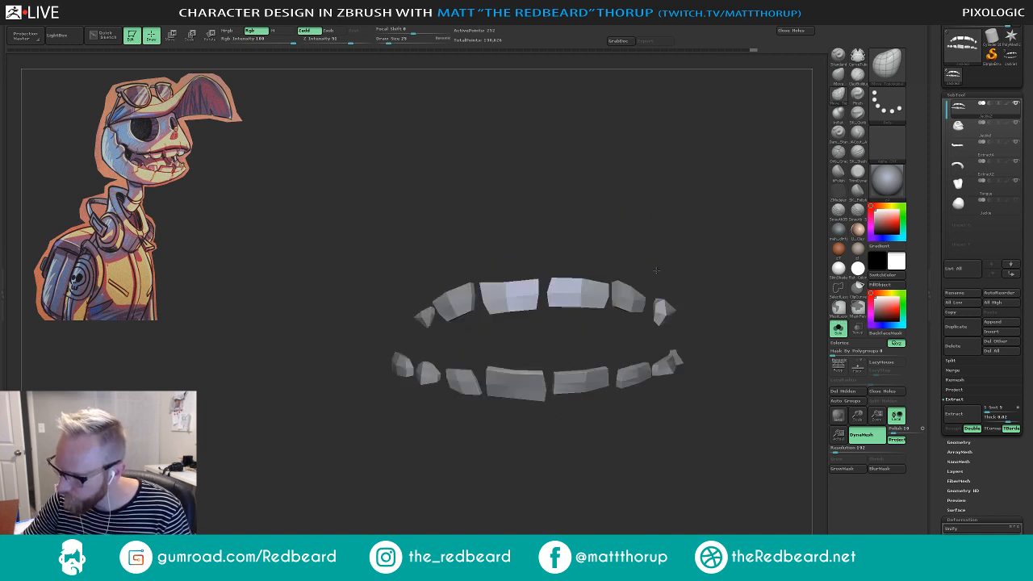
pyautogui.moveTo(669, 228); pyautogui.dragTo(621, 223)
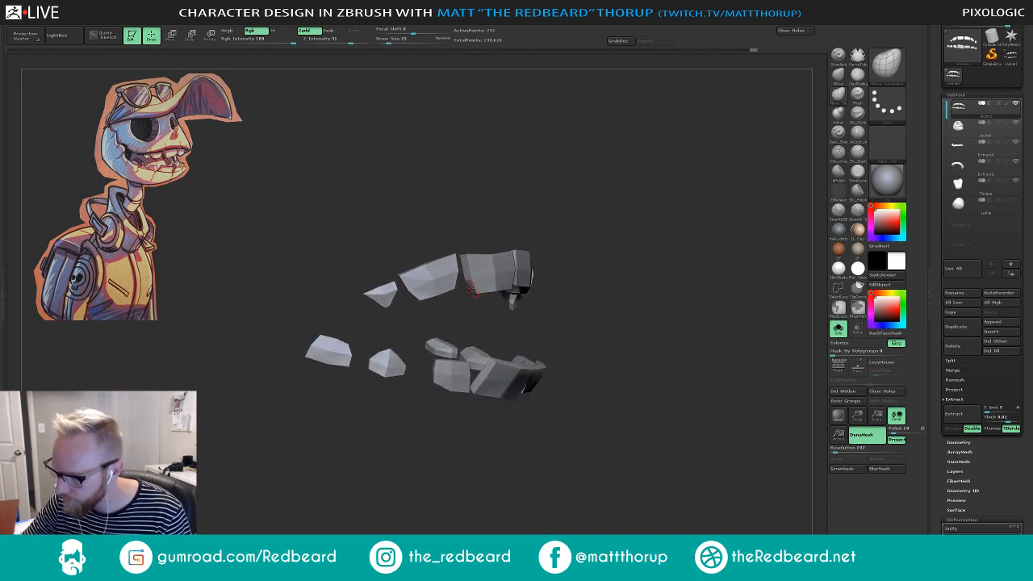
pyautogui.moveTo(514, 242); pyautogui.dragTo(529, 226)
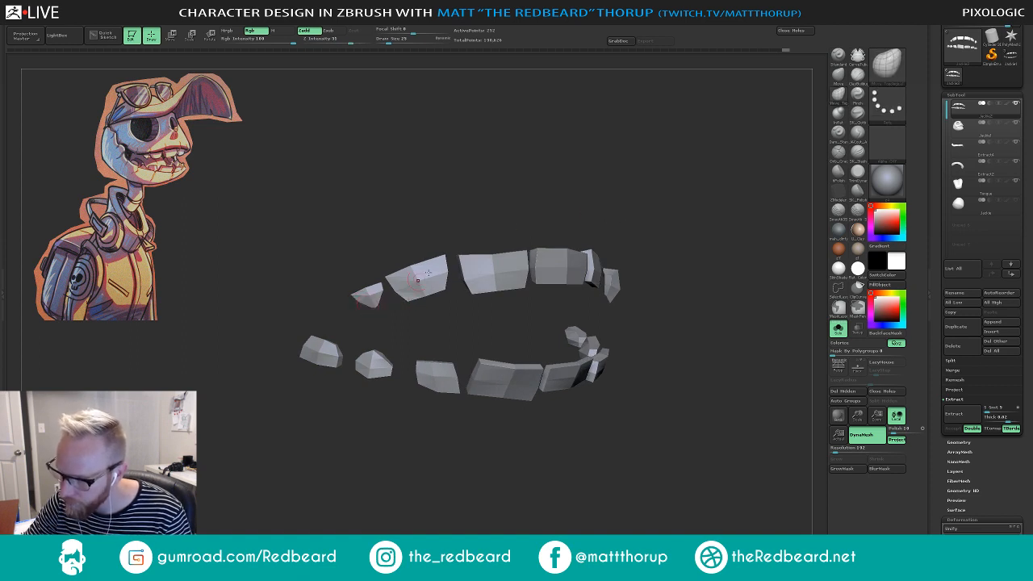
pyautogui.click(837, 329)
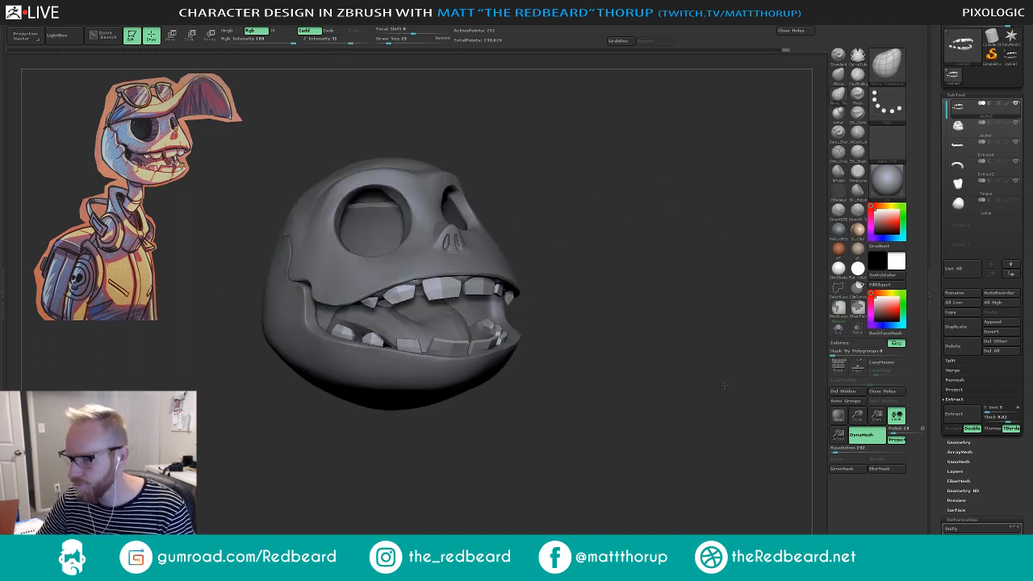
pyautogui.moveTo(662, 381); pyautogui.dragTo(630, 380)
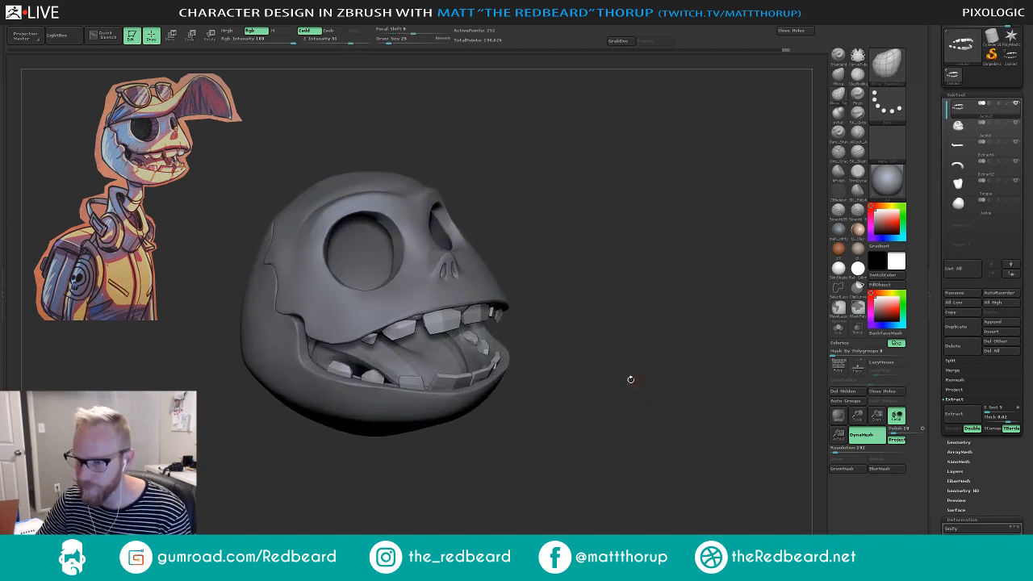
# - Select the skull, turn on perspective, and adjust the camera's angle of view
pyautogui.keyDown('alt'); pyautogui.click(403, 281); pyautogui.keyUp('alt')
pyautogui.keyDown('alt'); pyautogui.moveTo(657, 247); pyautogui.dragTo(478, 113); pyautogui.keyUp('alt')
pyautogui.hotkey('shift', 'f')
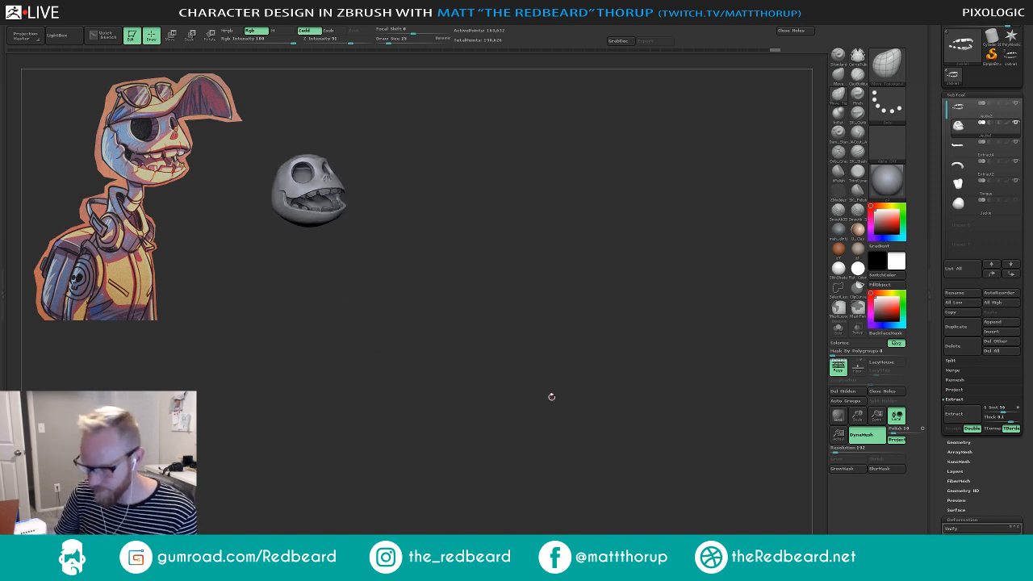
pyautogui.click(96, 22)
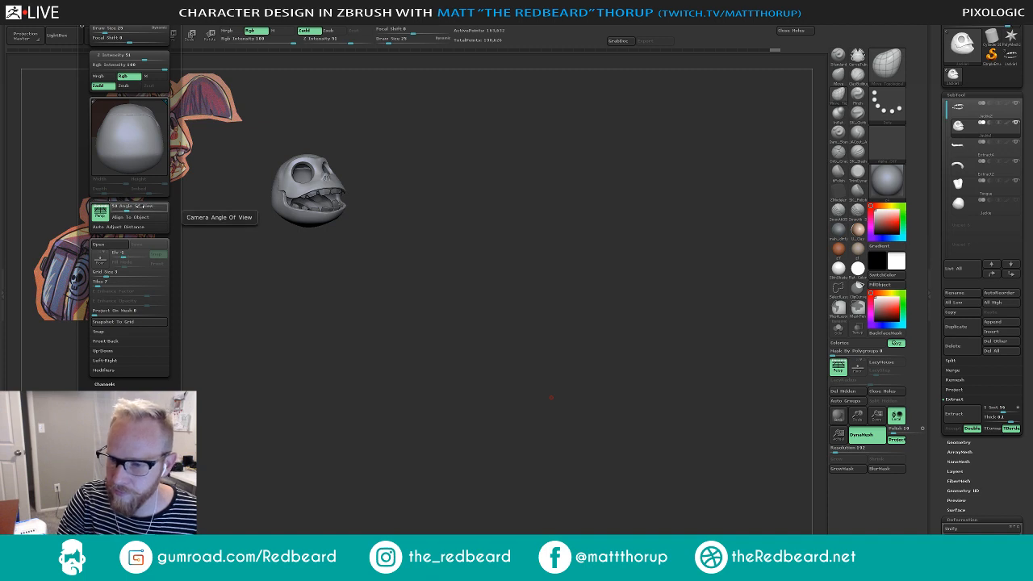
pyautogui.moveTo(127, 207); pyautogui.dragTo(139, 207)
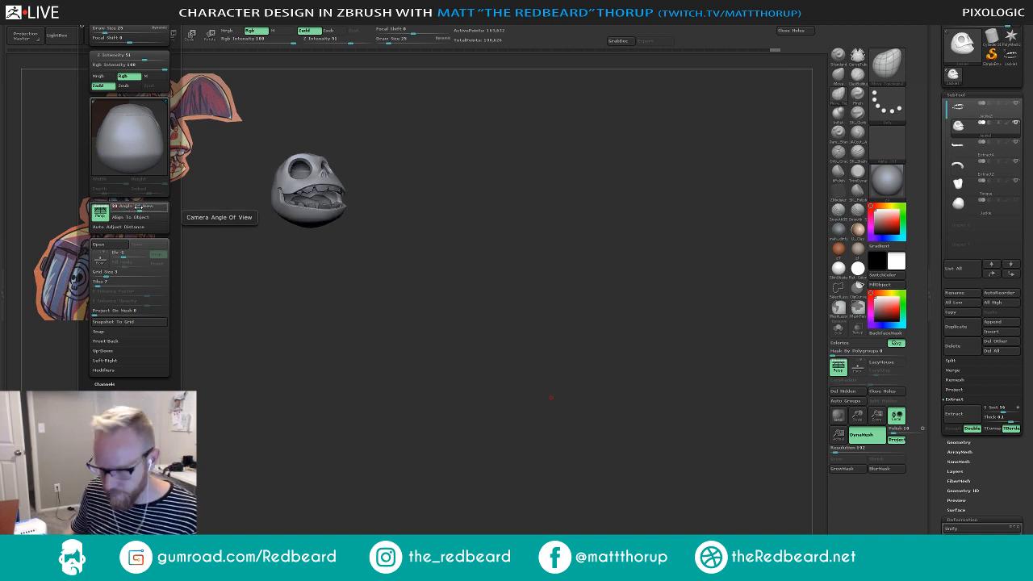
pyautogui.press('Return')
# - Flatten the upper jaw's lower edge above the side teeth with the TrimDynamic brush
pyautogui.moveTo(417, 242)
pyautogui.mouseDown()
pyautogui.moveTo(468, 279)
pyautogui.moveTo(452, 235)
pyautogui.moveTo(497, 289)
pyautogui.moveTo(506, 321)
pyautogui.moveTo(492, 311)
pyautogui.mouseUp()
pyautogui.click(858, 172)
pyautogui.press(']')
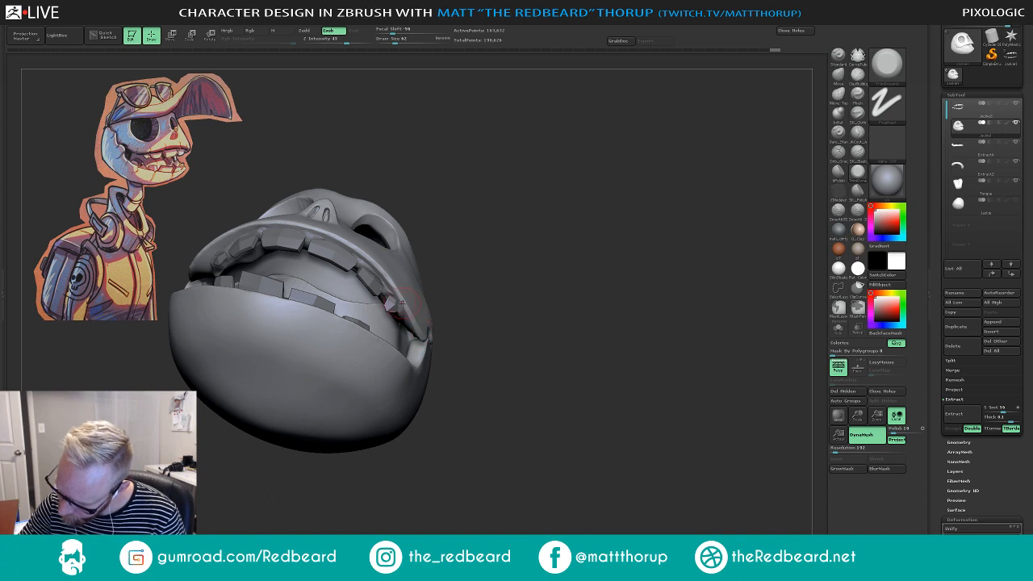
pyautogui.press(']')
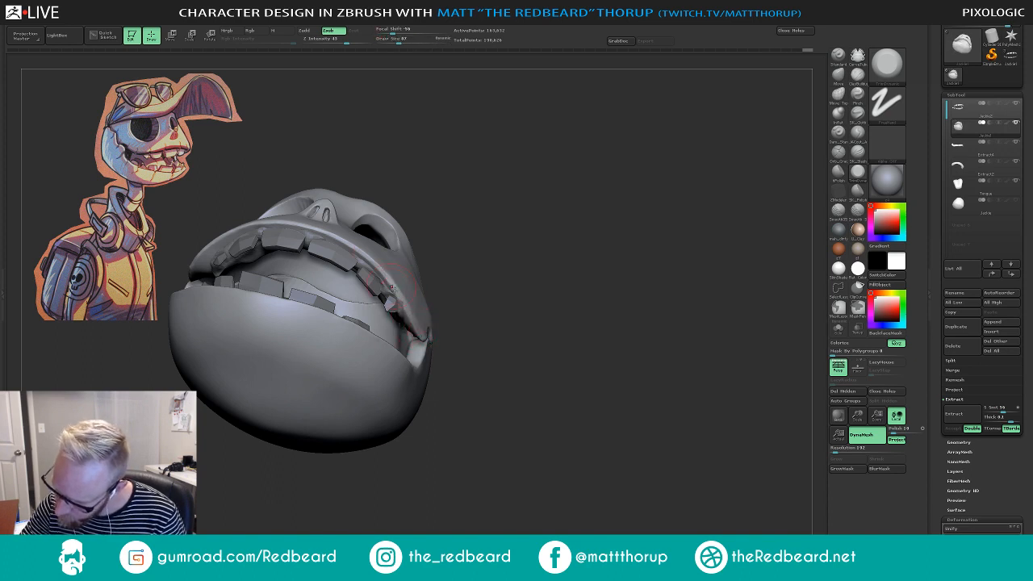
pyautogui.moveTo(417, 226); pyautogui.dragTo(416, 378)
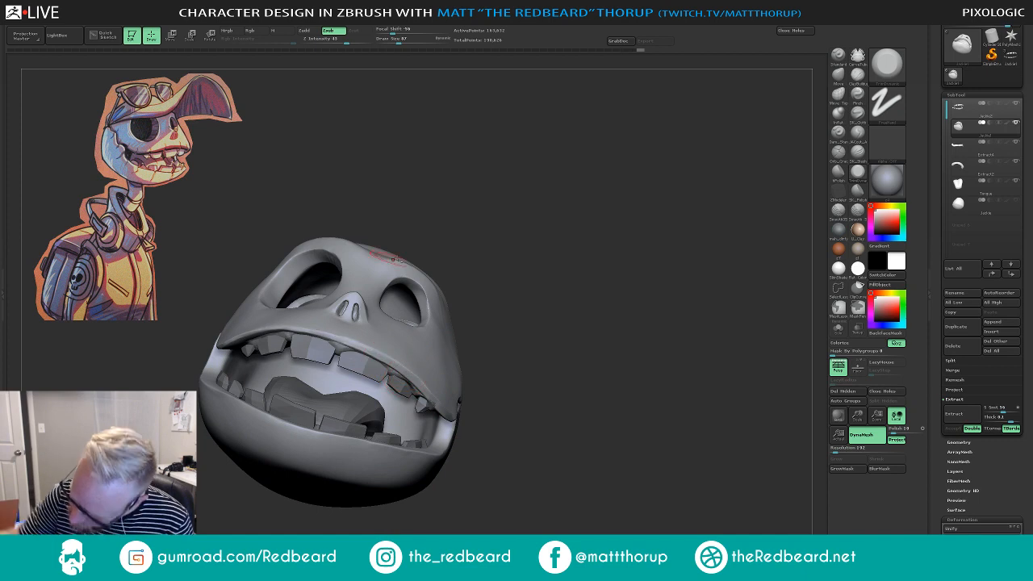
pyautogui.moveTo(530, 372)
pyautogui.mouseDown()
pyautogui.moveTo(592, 441)
pyautogui.moveTo(601, 482)
pyautogui.moveTo(581, 468)
pyautogui.mouseUp()
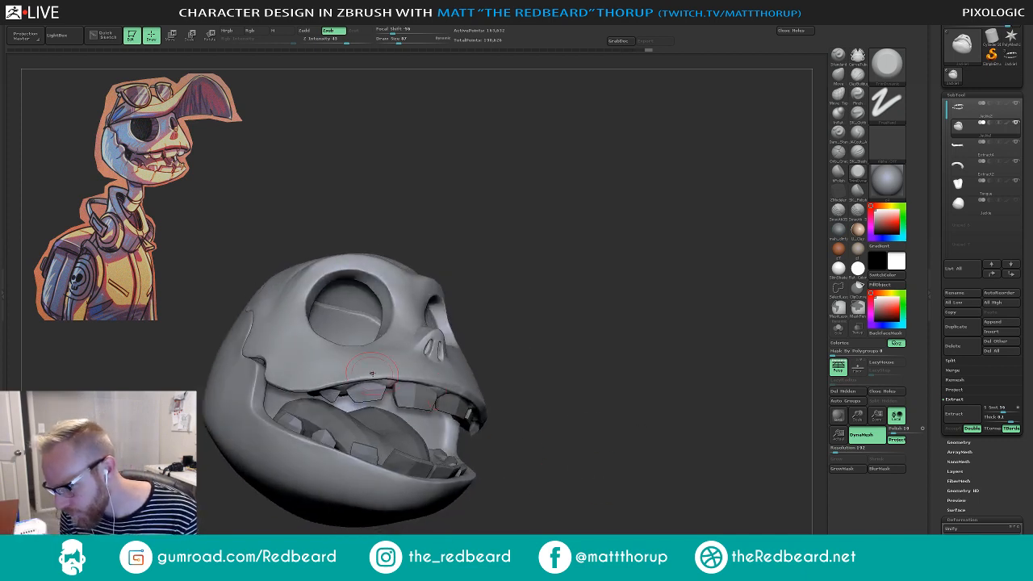
pyautogui.moveTo(372, 375)
pyautogui.mouseDown()
pyautogui.moveTo(427, 382)
pyautogui.moveTo(318, 383)
pyautogui.moveTo(373, 377)
pyautogui.moveTo(326, 382)
pyautogui.mouseUp()
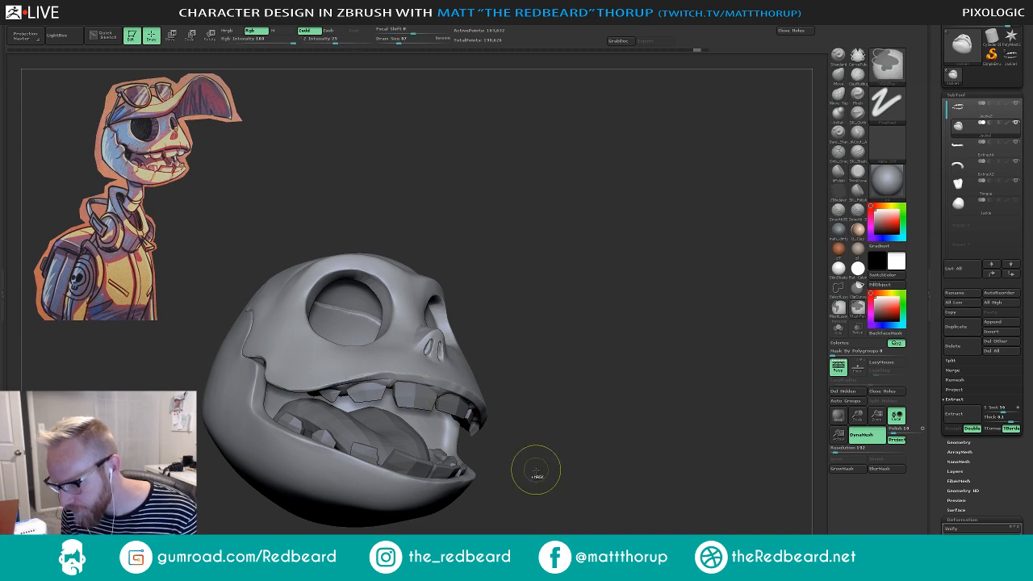
pyautogui.moveTo(535, 489); pyautogui.dragTo(381, 410)
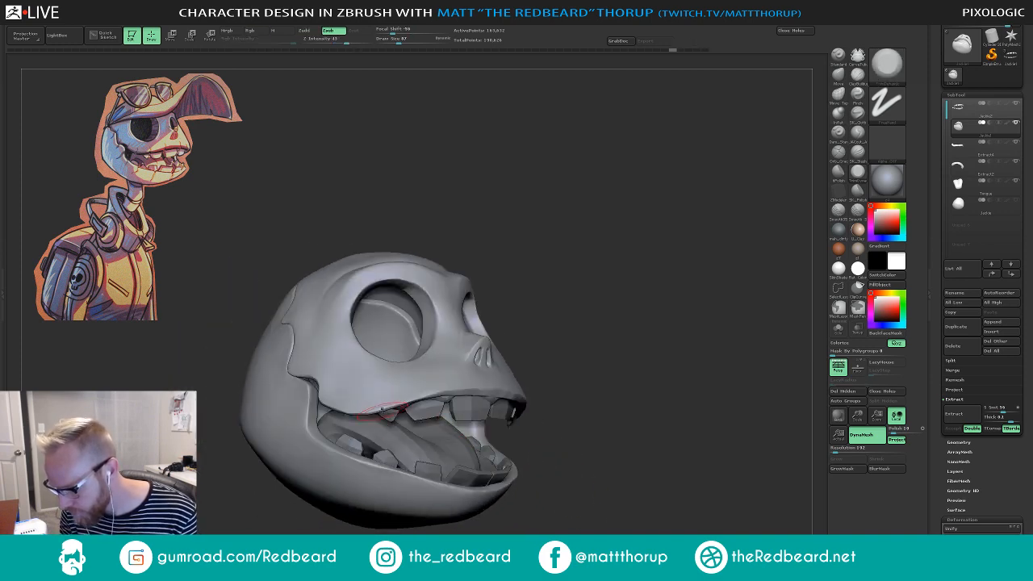
# - Step back through the recent trim strokes and rework the upper jaw's edge from the cheek toward the front teeth with TrimDynamic
pyautogui.press('b')
pyautogui.press('z')
pyautogui.press('m')
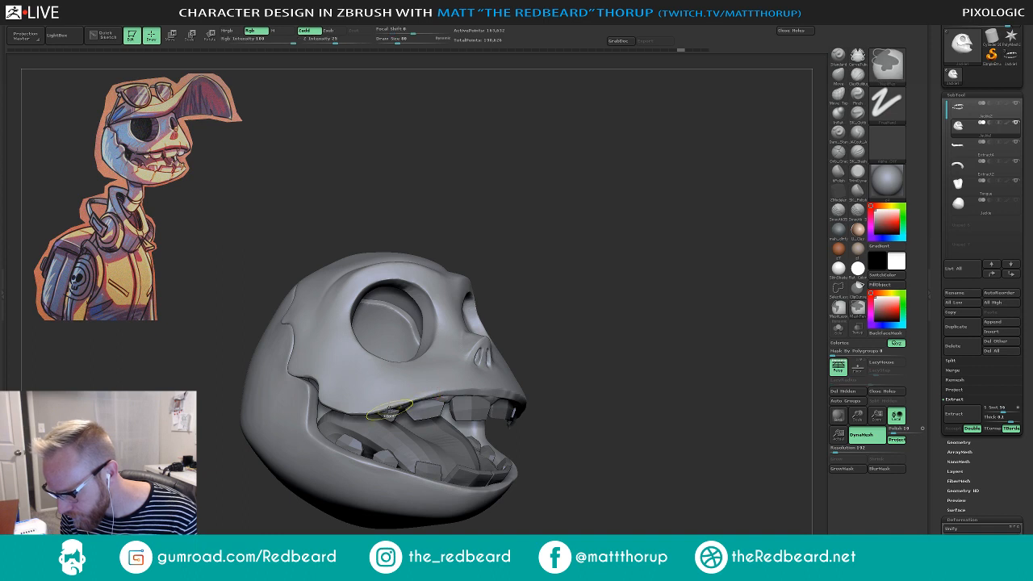
pyautogui.hotkey('ctrl', 'z')
pyautogui.hotkey('ctrl', 'z')
pyautogui.press('ctrl')
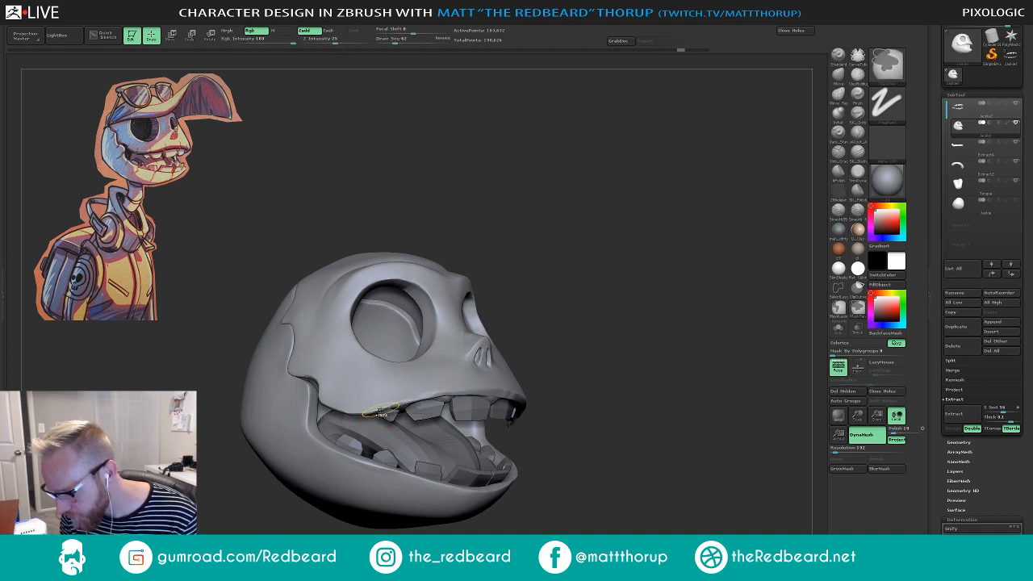
pyautogui.hotkey('ctrl', 'z')
pyautogui.hotkey('ctrl', 'z')
pyautogui.hotkey('ctrl', 'shift', 'z')
pyautogui.hotkey('ctrl', 'shift', 'z')
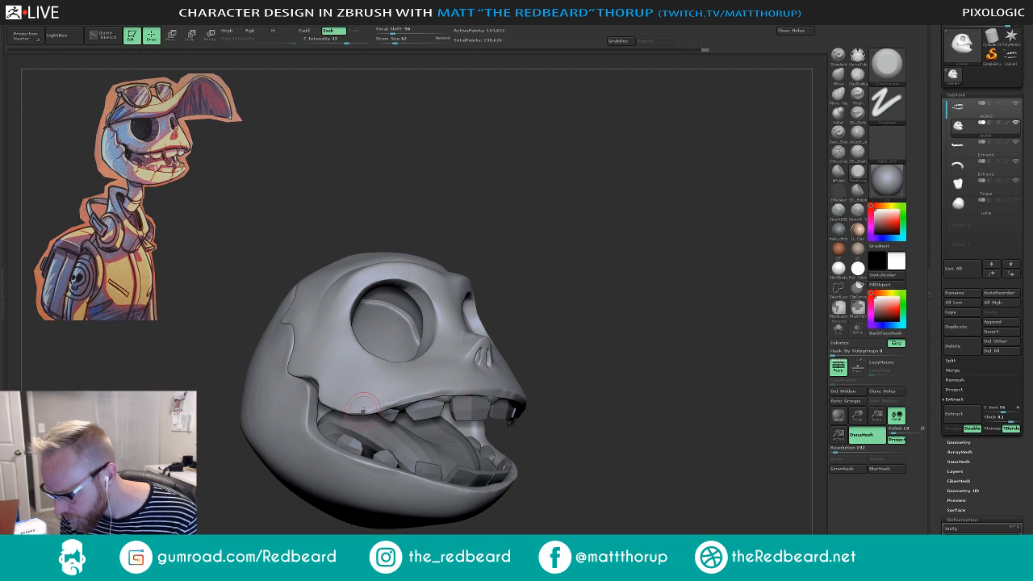
pyautogui.moveTo(360, 412)
pyautogui.mouseDown()
pyautogui.moveTo(374, 408)
pyautogui.moveTo(320, 400)
pyautogui.moveTo(474, 388)
pyautogui.mouseUp()
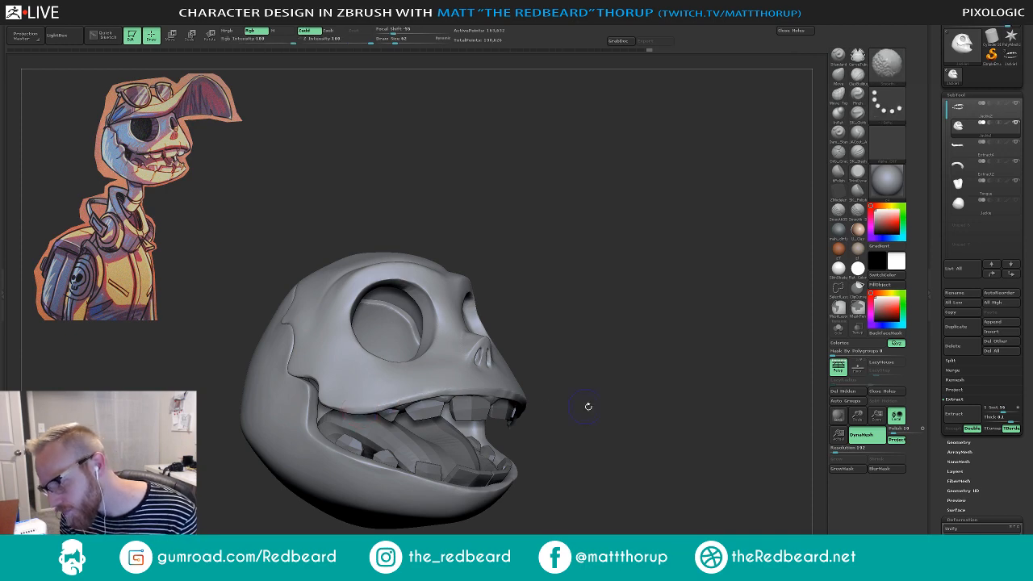
# - Reshape the front edge of the upper jaw below the nose with the Move brush at draw size 212
pyautogui.moveTo(589, 406); pyautogui.dragTo(615, 417)
pyautogui.moveTo(688, 426); pyautogui.dragTo(656, 452)
pyautogui.click(839, 76)
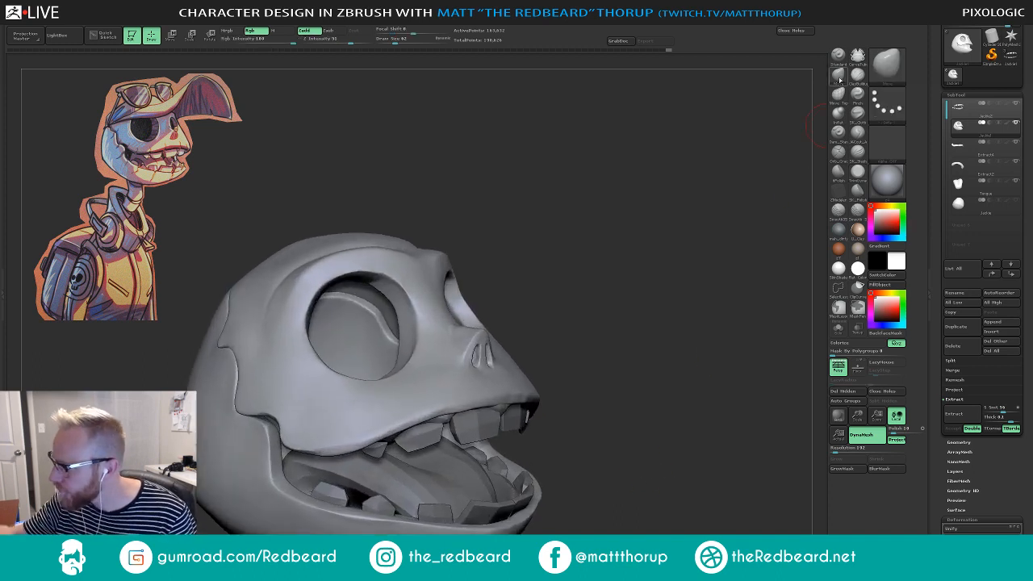
pyautogui.moveTo(685, 235); pyautogui.dragTo(678, 302)
pyautogui.press('s')
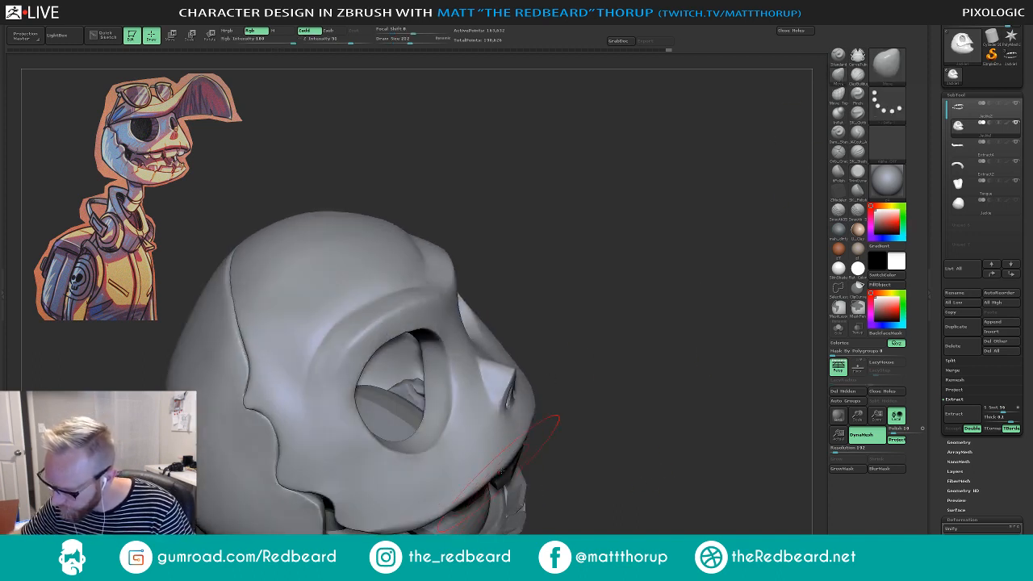
pyautogui.moveTo(522, 447); pyautogui.dragTo(528, 440)
pyautogui.moveTo(614, 362); pyautogui.dragTo(570, 373)
pyautogui.moveTo(562, 409); pyautogui.dragTo(559, 403)
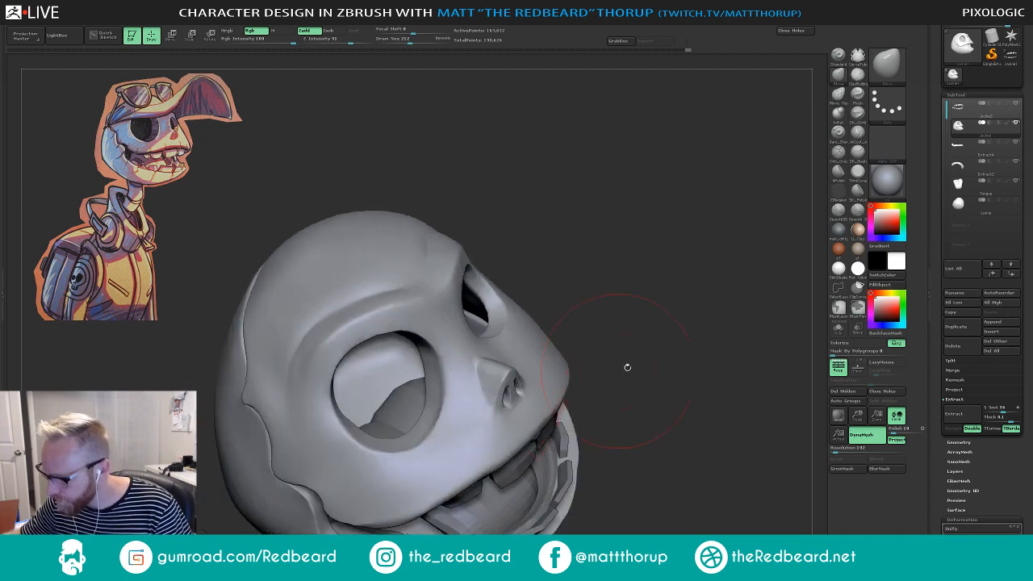
pyautogui.moveTo(627, 366)
pyautogui.mouseDown()
pyautogui.moveTo(675, 313)
pyautogui.moveTo(603, 327)
pyautogui.moveTo(669, 365)
pyautogui.moveTo(615, 317)
pyautogui.mouseUp()
# - Flatten the rear section of the upper jaw's edge near the cheek with a smaller TrimDynamic brush
pyautogui.click(860, 180)
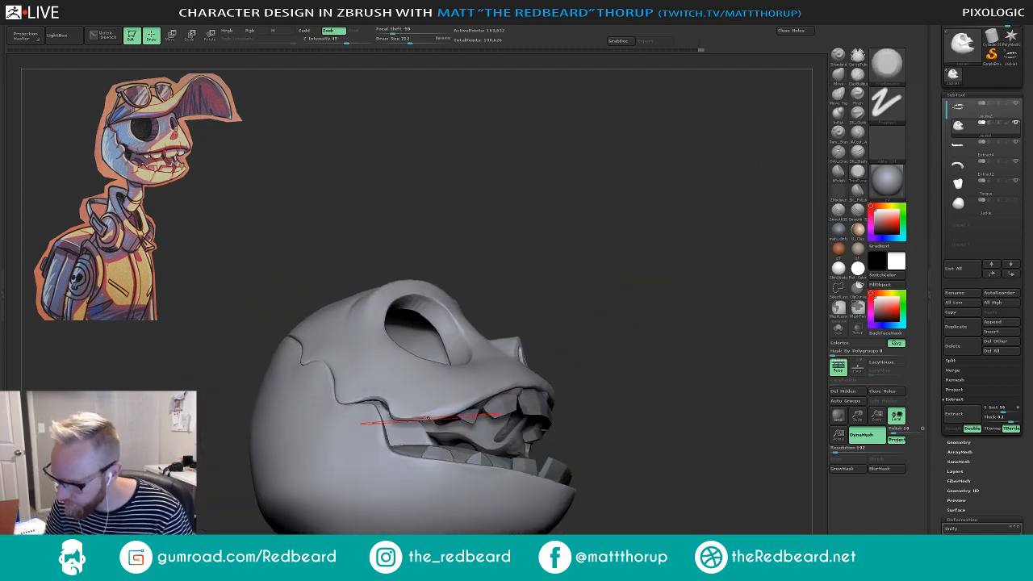
pyautogui.press('s')
pyautogui.moveTo(402, 415)
pyautogui.mouseDown()
pyautogui.moveTo(391, 415)
pyautogui.moveTo(433, 414)
pyautogui.mouseUp()
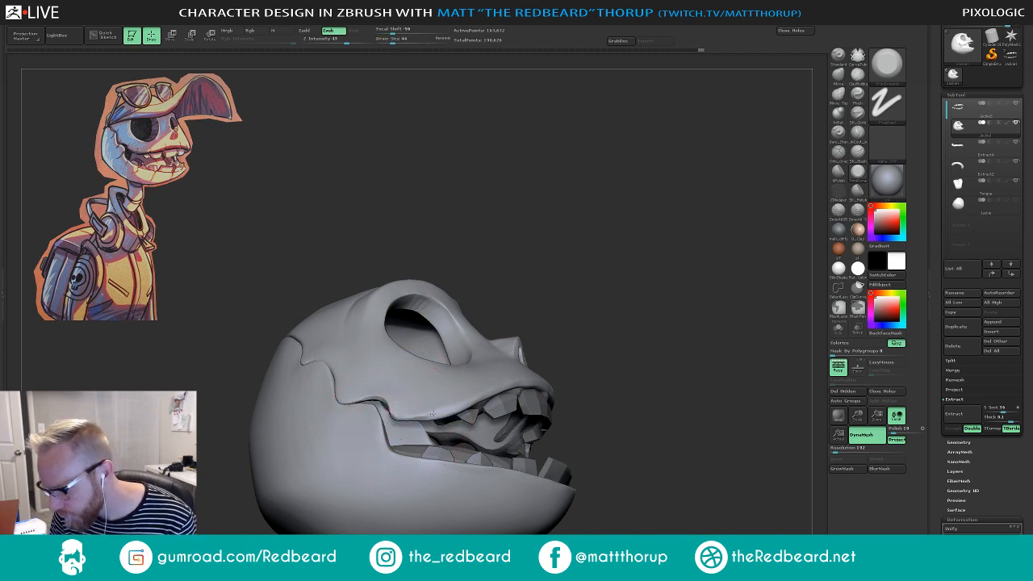
pyautogui.keyDown('shift'); pyautogui.moveTo(588, 363); pyautogui.dragTo(542, 368); pyautogui.keyUp('shift')
pyautogui.moveTo(721, 421)
pyautogui.keyDown('alt'); pyautogui.mouseDown()
pyautogui.moveTo(658, 411)
pyautogui.moveTo(762, 426)
pyautogui.mouseUp(); pyautogui.keyUp('alt')
# - Carve small cracks into the upper jaw's edge below the nose and above the front teeth with the Dam_Standard brush
pyautogui.click(839, 134)
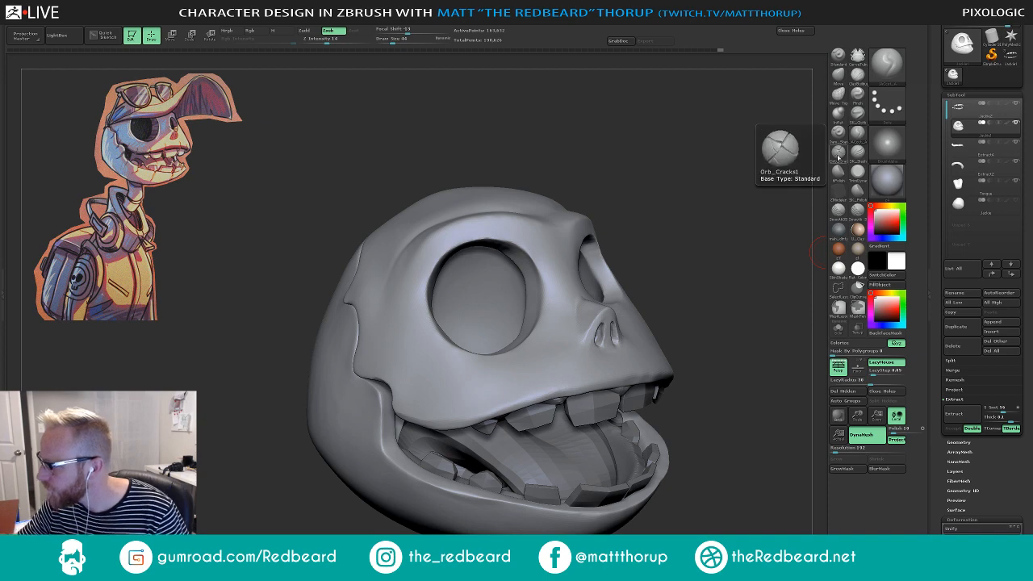
pyautogui.moveTo(724, 275)
pyautogui.mouseDown()
pyautogui.moveTo(614, 295)
pyautogui.moveTo(623, 322)
pyautogui.moveTo(636, 326)
pyautogui.moveTo(669, 316)
pyautogui.moveTo(666, 294)
pyautogui.moveTo(668, 310)
pyautogui.moveTo(463, 302)
pyautogui.moveTo(471, 328)
pyautogui.mouseUp()
pyautogui.press('s')
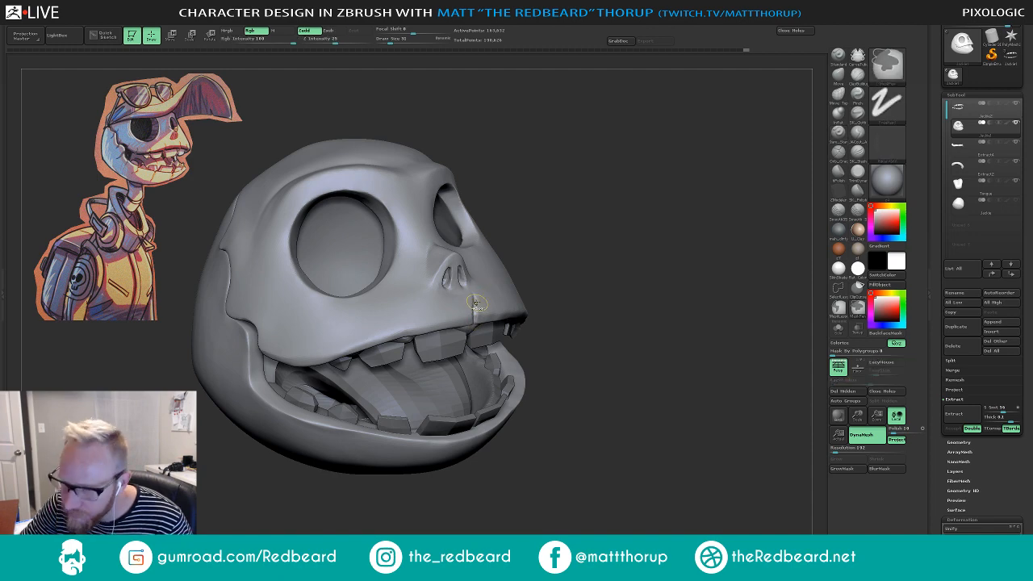
pyautogui.hotkey('ctrl', 'z')
pyautogui.hotkey('ctrl', 'z')
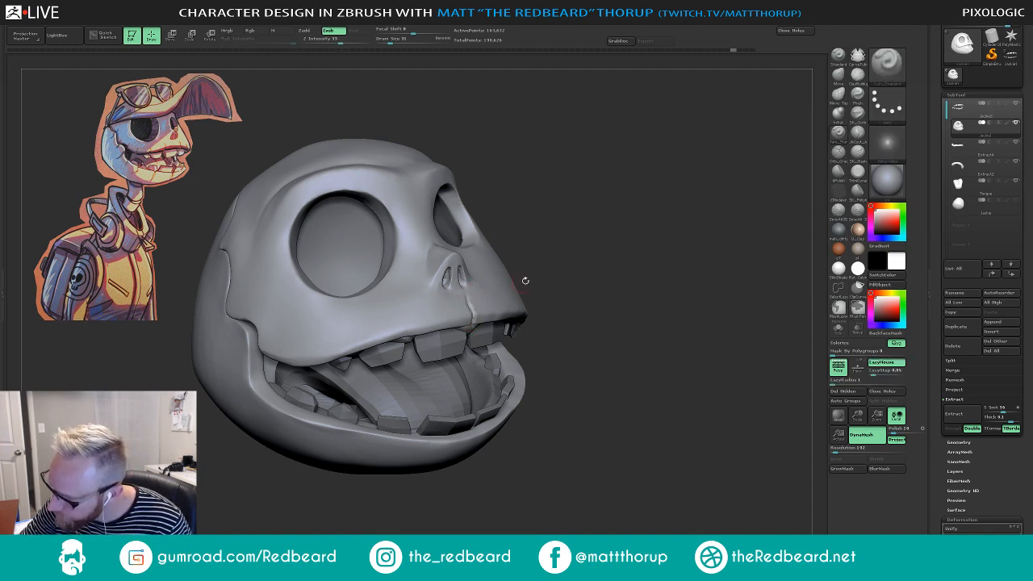
pyautogui.moveTo(526, 280); pyautogui.dragTo(438, 293)
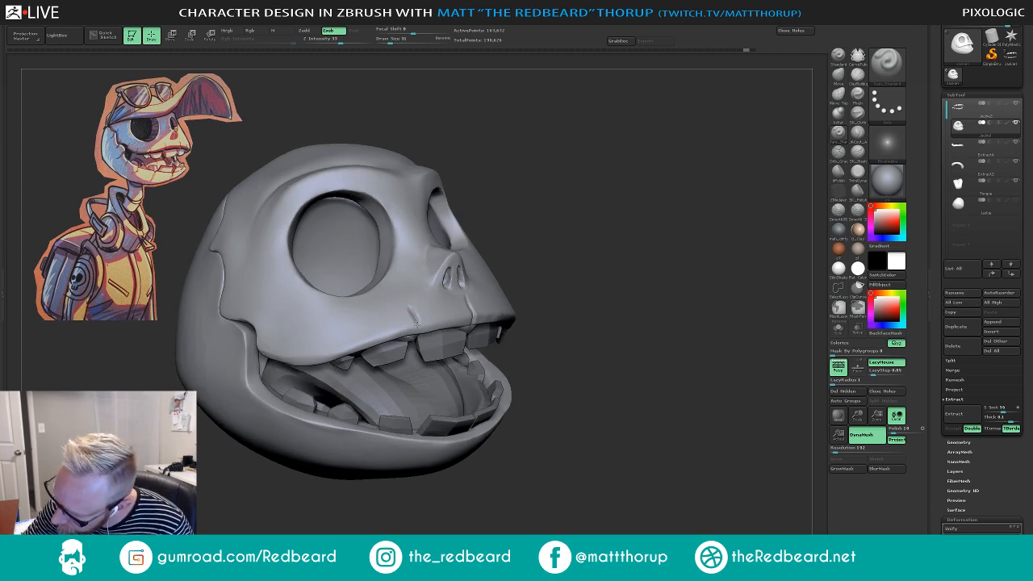
pyautogui.moveTo(546, 256); pyautogui.dragTo(573, 262)
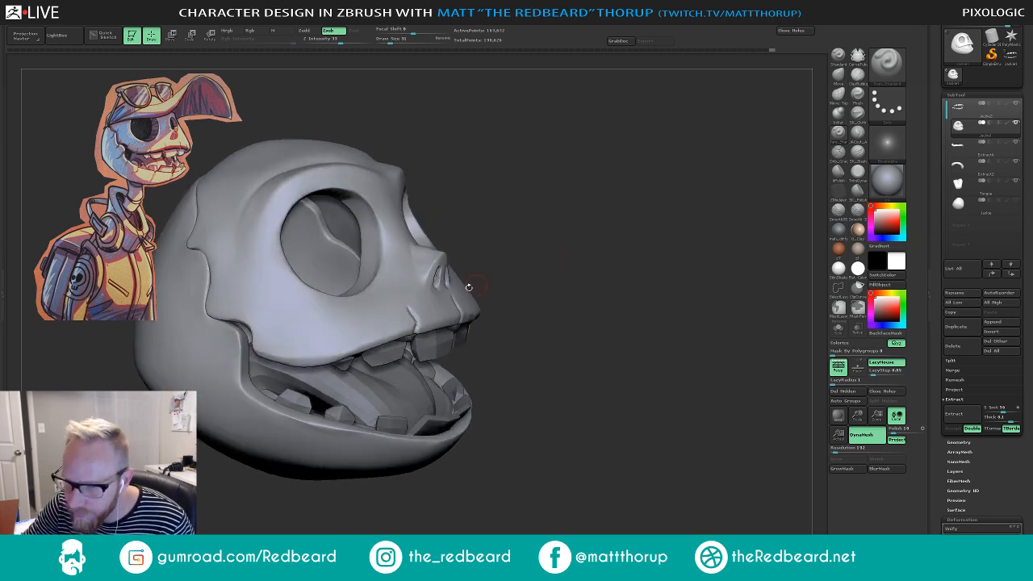
# - Carve more short cracks into the upper jaw's edge below the large eye socket and on both sides of the nose
pyautogui.moveTo(364, 328); pyautogui.dragTo(359, 344)
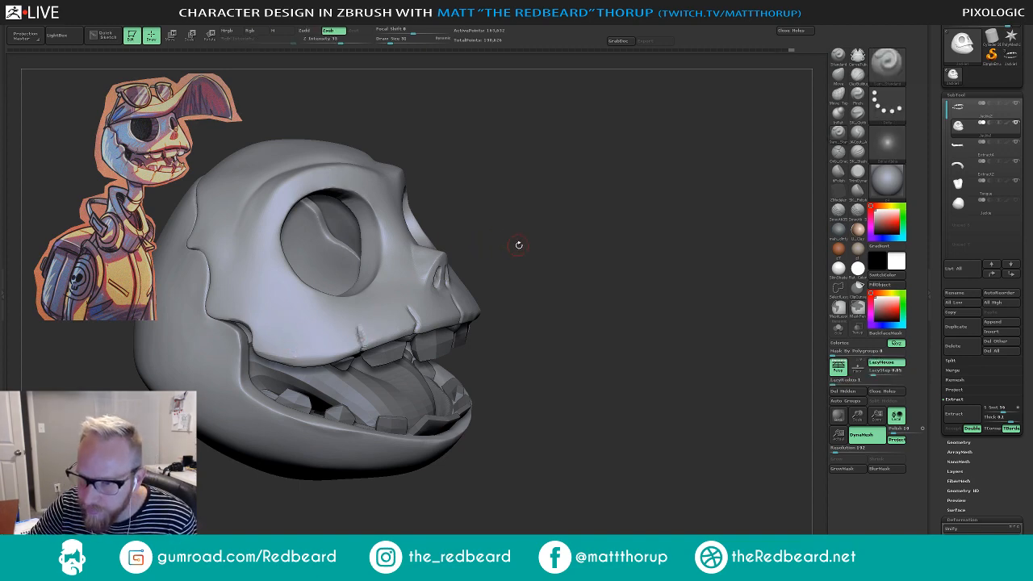
pyautogui.moveTo(519, 245); pyautogui.dragTo(457, 272)
pyautogui.moveTo(299, 345)
pyautogui.mouseDown()
pyautogui.moveTo(300, 360)
pyautogui.moveTo(303, 351)
pyautogui.mouseUp()
pyautogui.moveTo(517, 225)
pyautogui.mouseDown()
pyautogui.moveTo(565, 212)
pyautogui.moveTo(546, 221)
pyautogui.moveTo(556, 238)
pyautogui.moveTo(261, 359)
pyautogui.moveTo(264, 349)
pyautogui.mouseUp()
pyautogui.moveTo(561, 232)
pyautogui.mouseDown()
pyautogui.moveTo(666, 233)
pyautogui.moveTo(520, 327)
pyautogui.mouseUp()
pyautogui.click(519, 332)
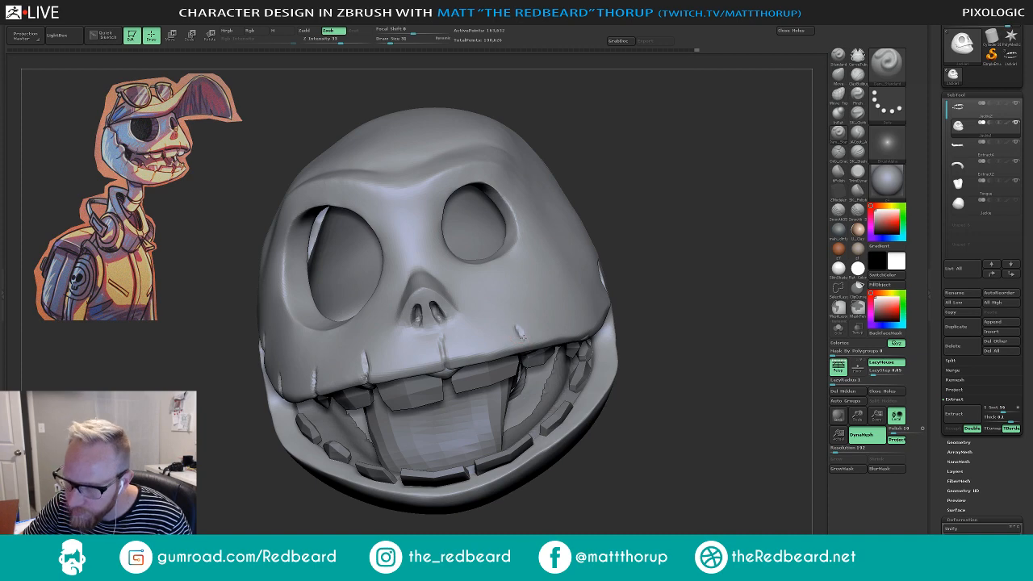
# - Carve matching cracks along the opposite side of the upper jaw's edge and into the cheek beside the notch
pyautogui.moveTo(668, 246); pyautogui.dragTo(561, 249)
pyautogui.moveTo(576, 314); pyautogui.dragTo(580, 338)
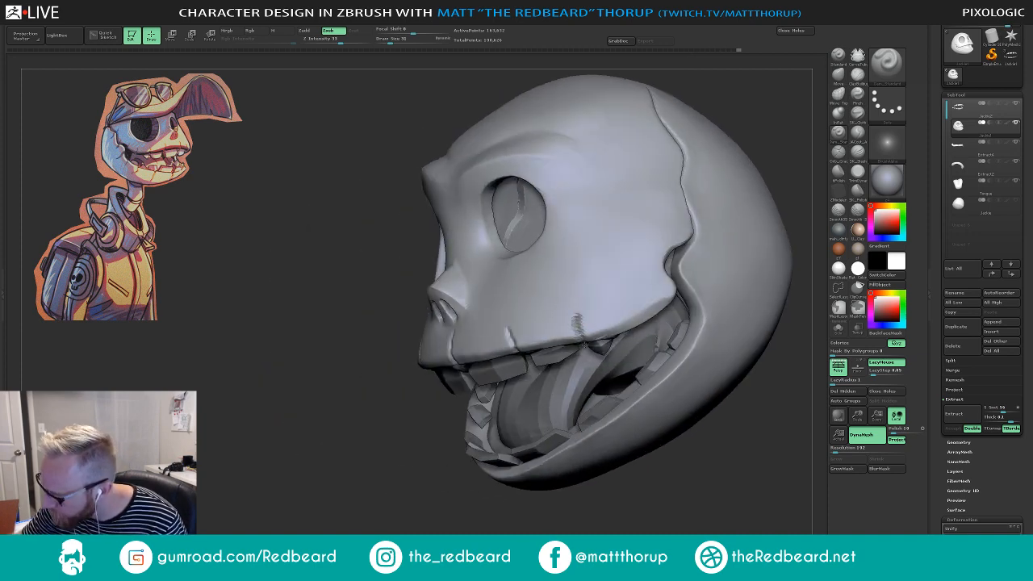
pyautogui.moveTo(800, 203); pyautogui.dragTo(756, 213)
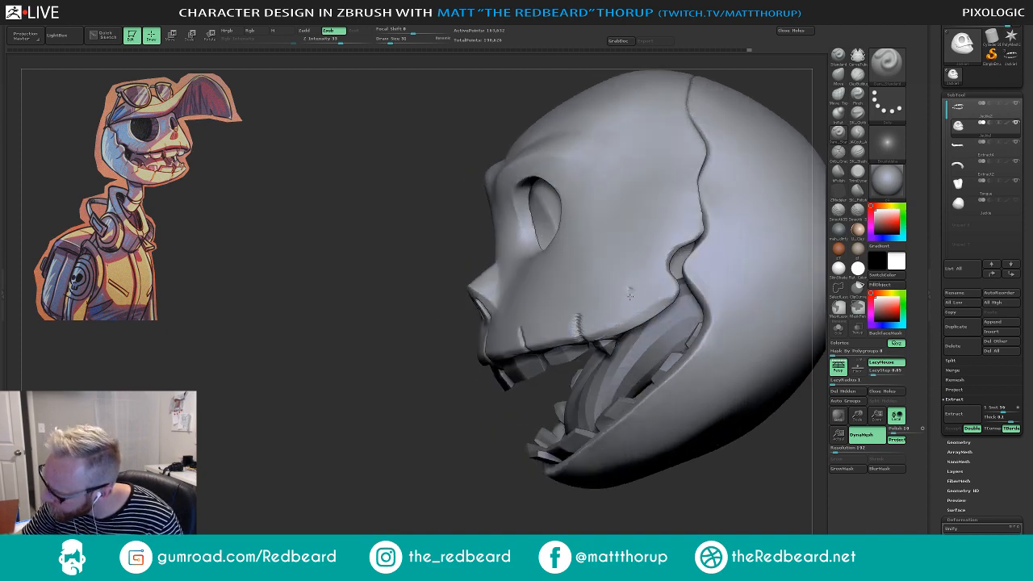
pyautogui.moveTo(631, 289); pyautogui.dragTo(644, 323)
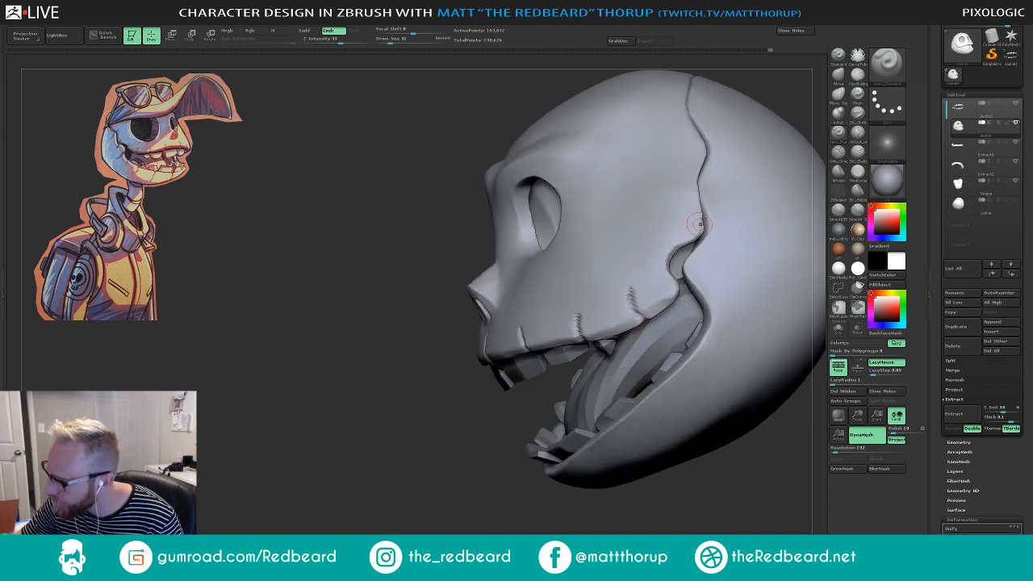
pyautogui.moveTo(661, 240); pyautogui.dragTo(666, 250)
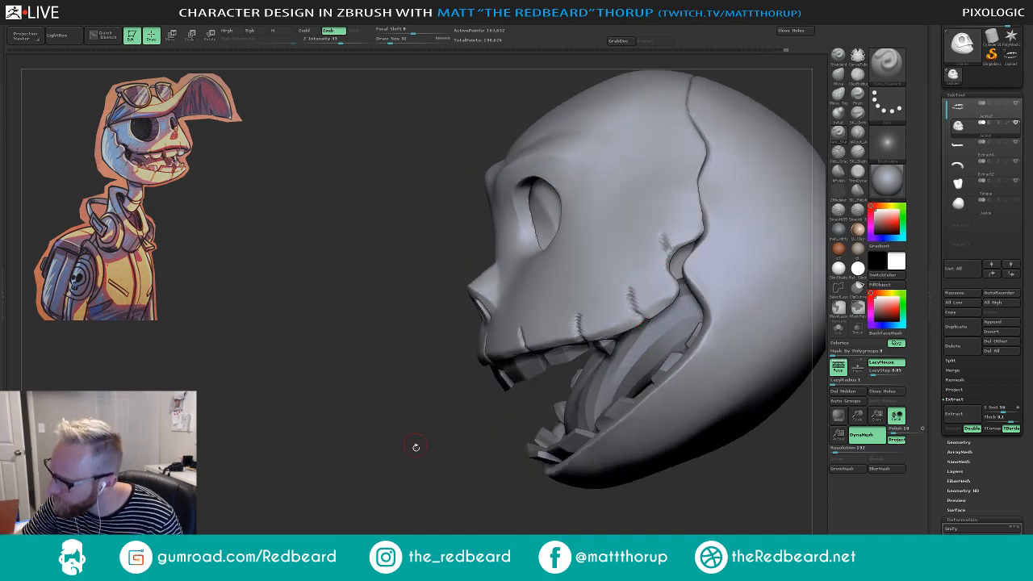
# - Turn on transparency and carve cracks running down the front of the lower jaw from the gaps between the teeth
pyautogui.moveTo(415, 447); pyautogui.dragTo(485, 420)
pyautogui.moveTo(734, 226)
pyautogui.keyDown('alt'); pyautogui.mouseDown()
pyautogui.moveTo(687, 207)
pyautogui.moveTo(731, 225)
pyautogui.moveTo(622, 255)
pyautogui.moveTo(676, 253)
pyautogui.mouseUp(); pyautogui.keyUp('alt')
pyautogui.moveTo(676, 254); pyautogui.dragTo(667, 254)
pyautogui.moveTo(600, 413); pyautogui.dragTo(591, 410)
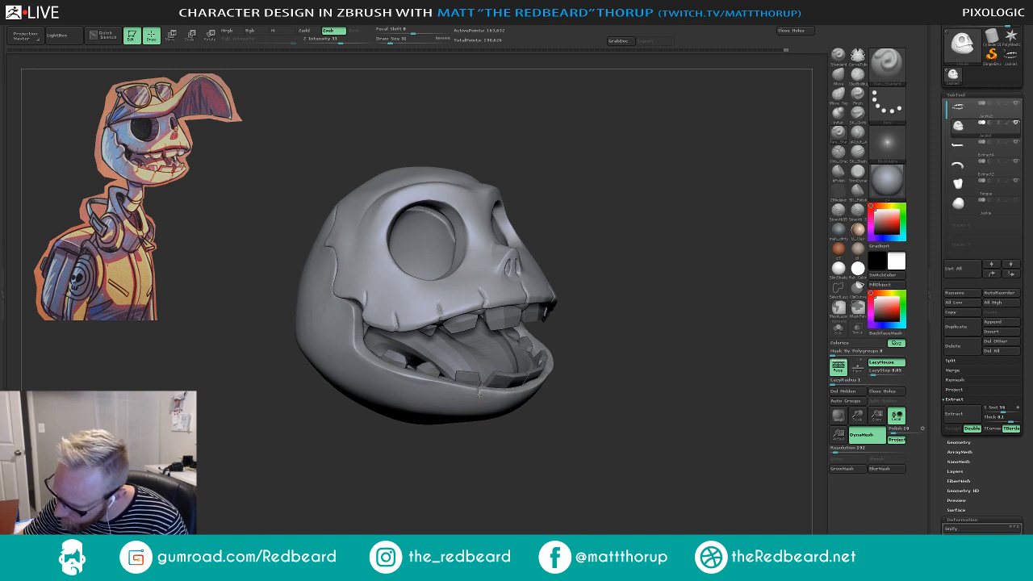
pyautogui.moveTo(480, 393); pyautogui.dragTo(480, 391)
pyautogui.hotkey('ctrl', 'z')
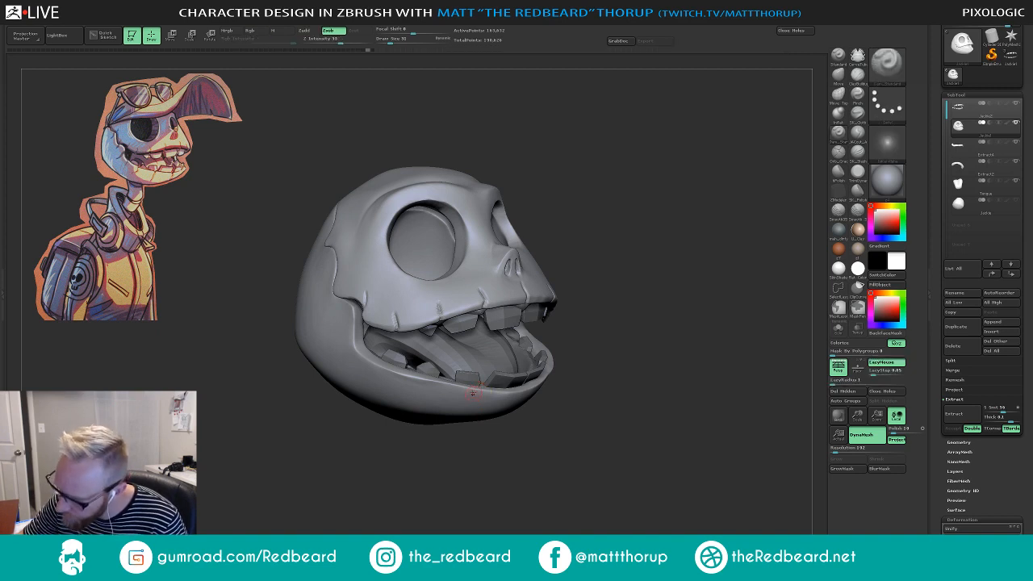
pyautogui.moveTo(465, 439); pyautogui.dragTo(462, 459)
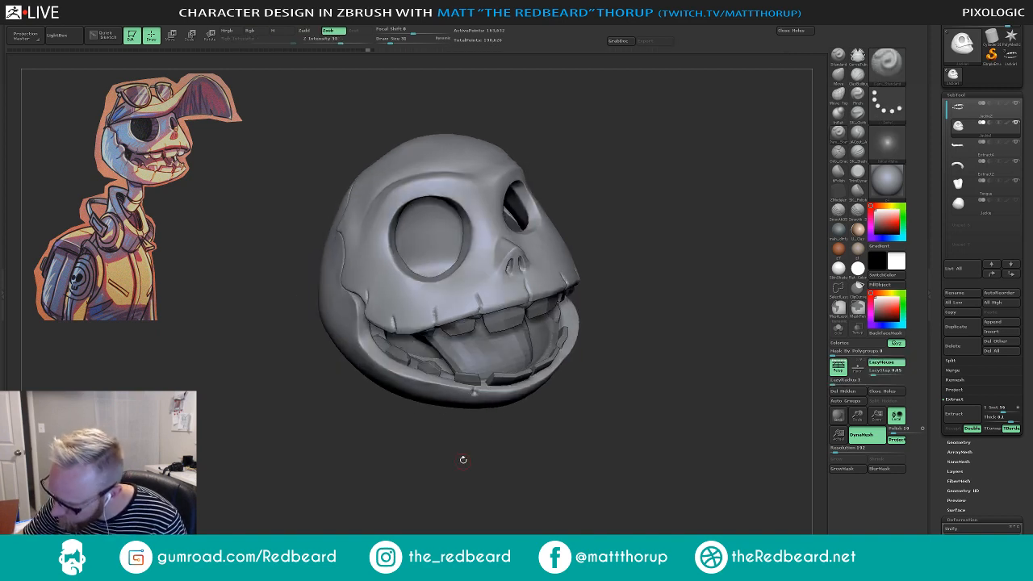
pyautogui.click(858, 328)
pyautogui.moveTo(659, 415); pyautogui.dragTo(657, 425)
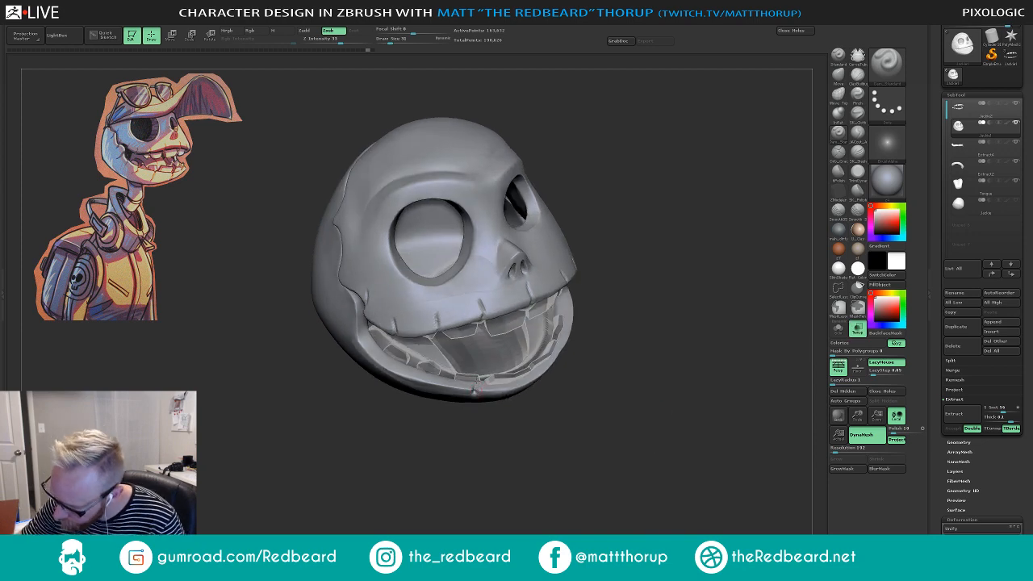
pyautogui.moveTo(474, 438); pyautogui.dragTo(472, 390)
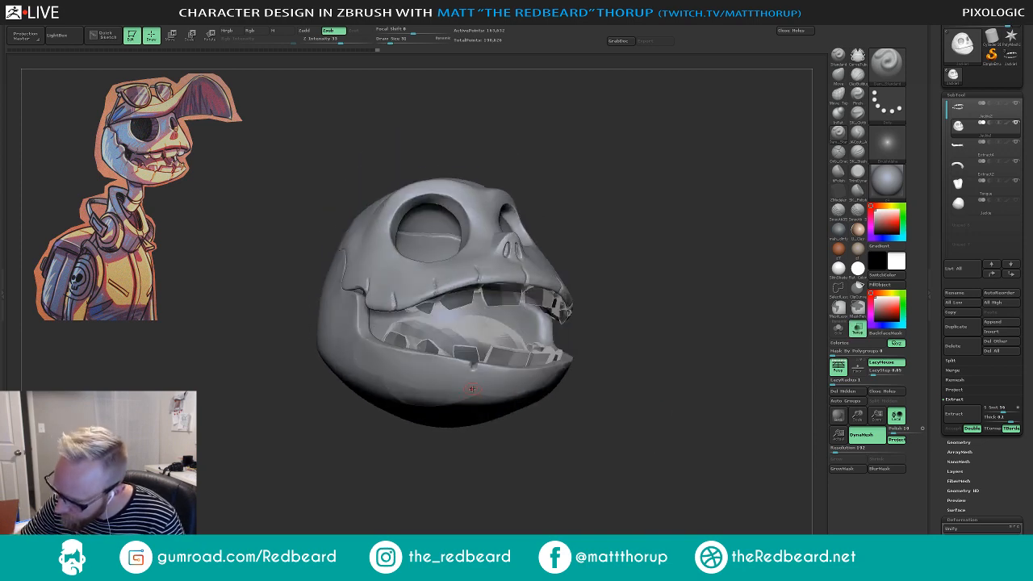
pyautogui.moveTo(581, 429); pyautogui.dragTo(536, 361)
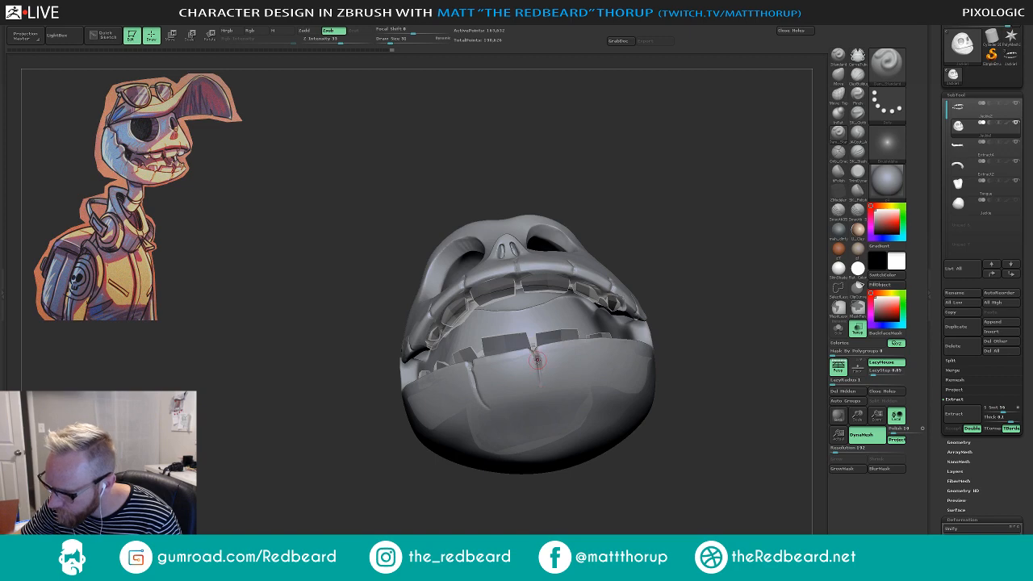
# - Carve another crack down the side of the lower jaw below the teeth, and turn transparency off
pyautogui.moveTo(677, 271); pyautogui.dragTo(684, 335)
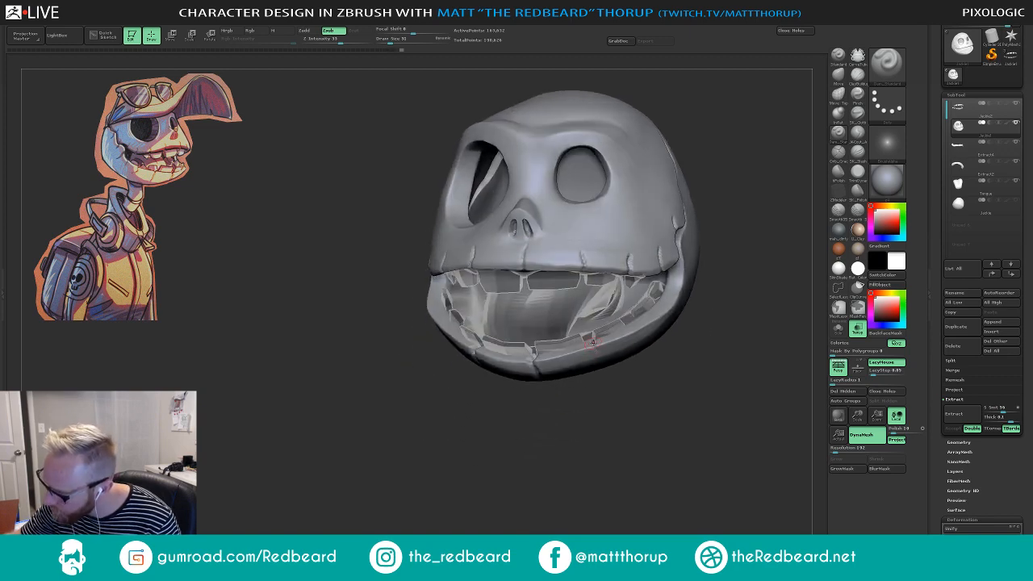
pyautogui.moveTo(601, 410); pyautogui.dragTo(595, 344)
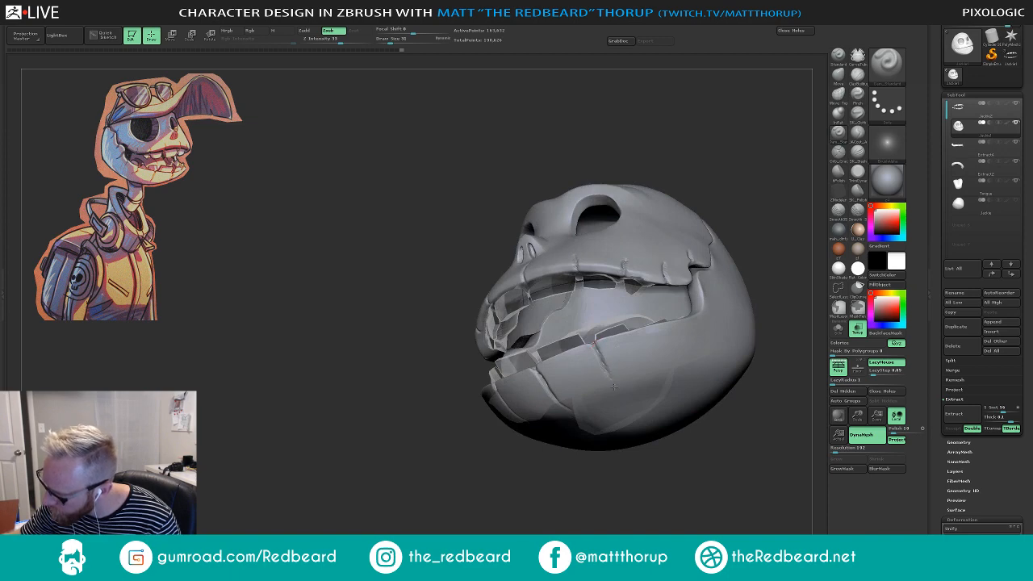
pyautogui.moveTo(514, 457); pyautogui.dragTo(664, 442)
pyautogui.moveTo(664, 442); pyautogui.dragTo(682, 445)
pyautogui.click(858, 329)
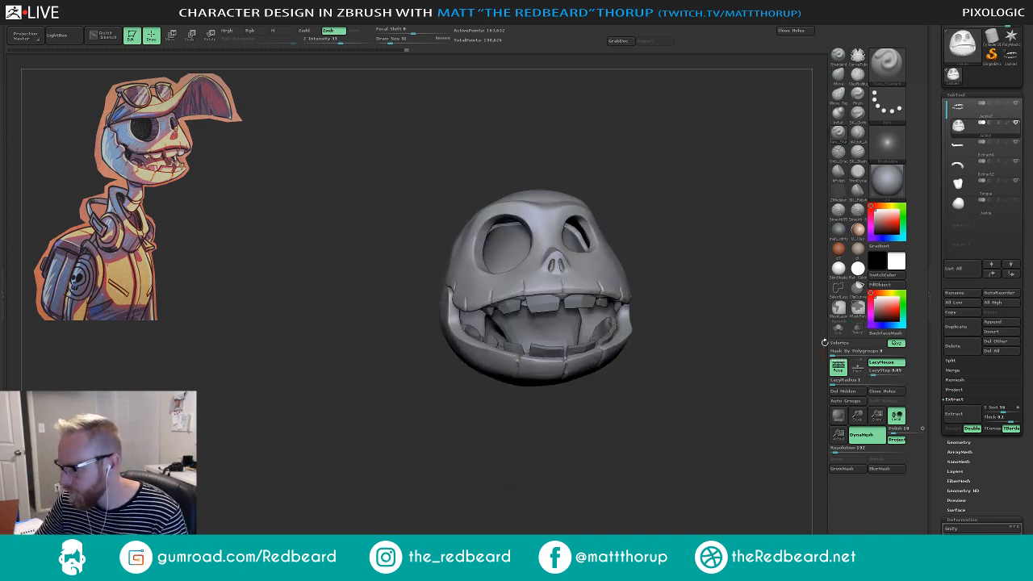
# - Carve branching cracks into the rear side of the lower jaw, from its edge down toward the chin
pyautogui.moveTo(694, 401); pyautogui.dragTo(530, 380)
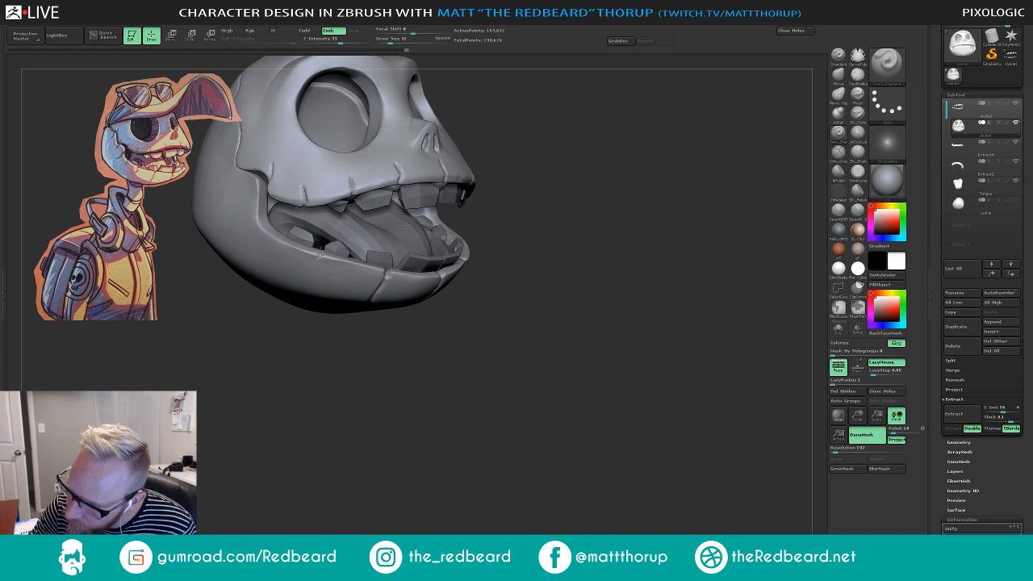
pyautogui.moveTo(274, 347); pyautogui.dragTo(296, 301)
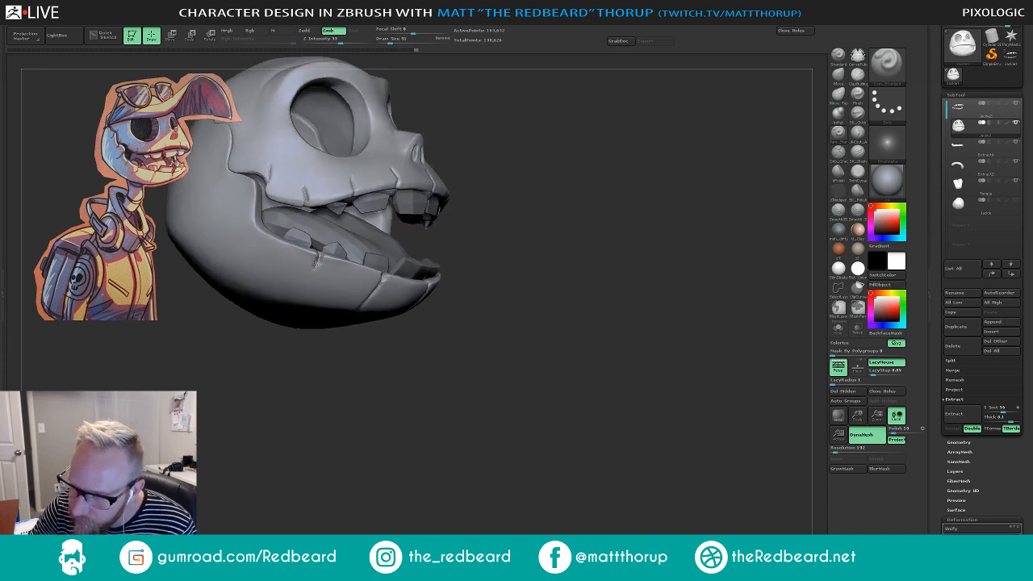
pyautogui.moveTo(314, 261); pyautogui.dragTo(300, 272)
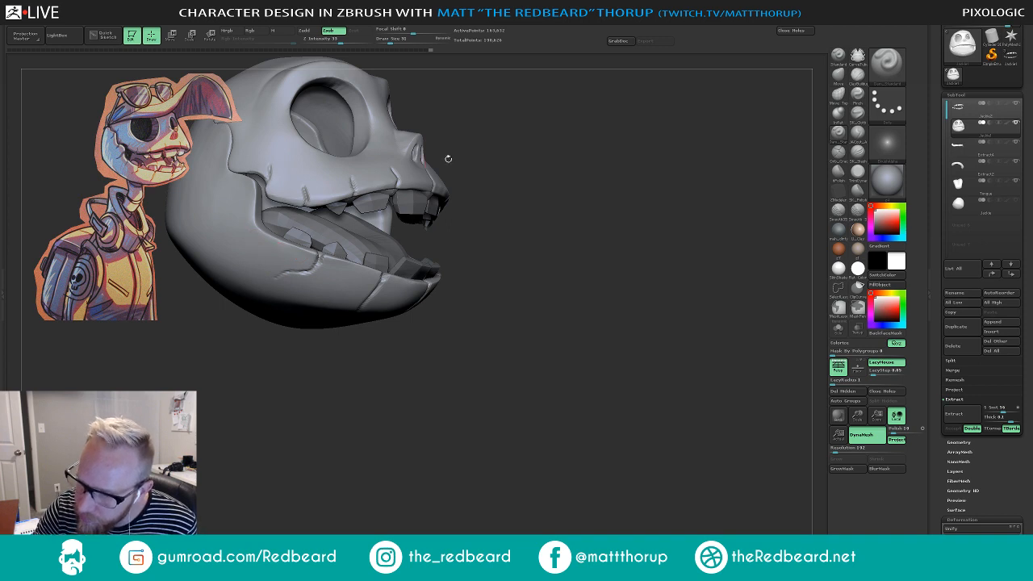
pyautogui.moveTo(448, 158); pyautogui.dragTo(321, 241)
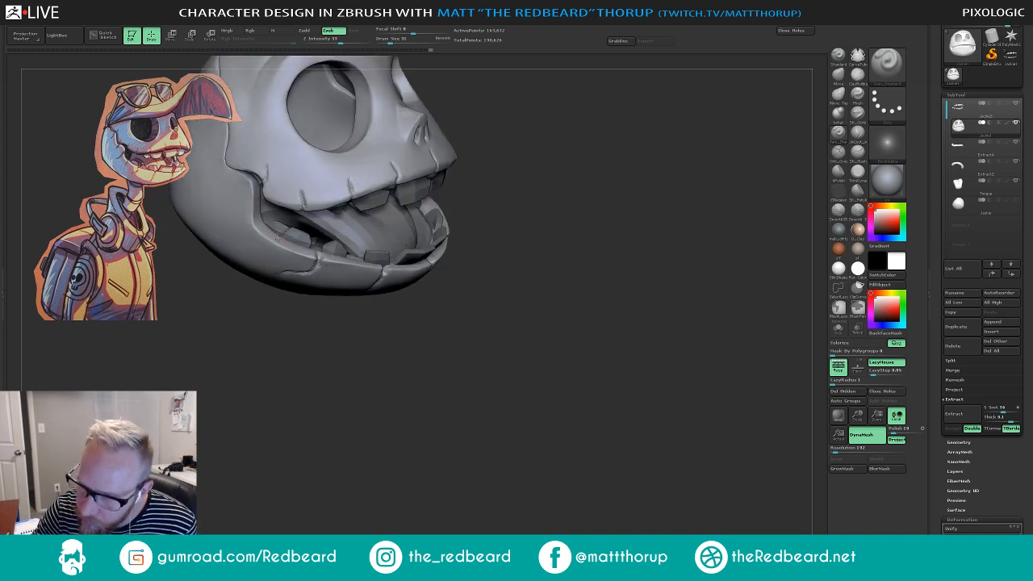
pyautogui.moveTo(585, 181); pyautogui.dragTo(490, 195)
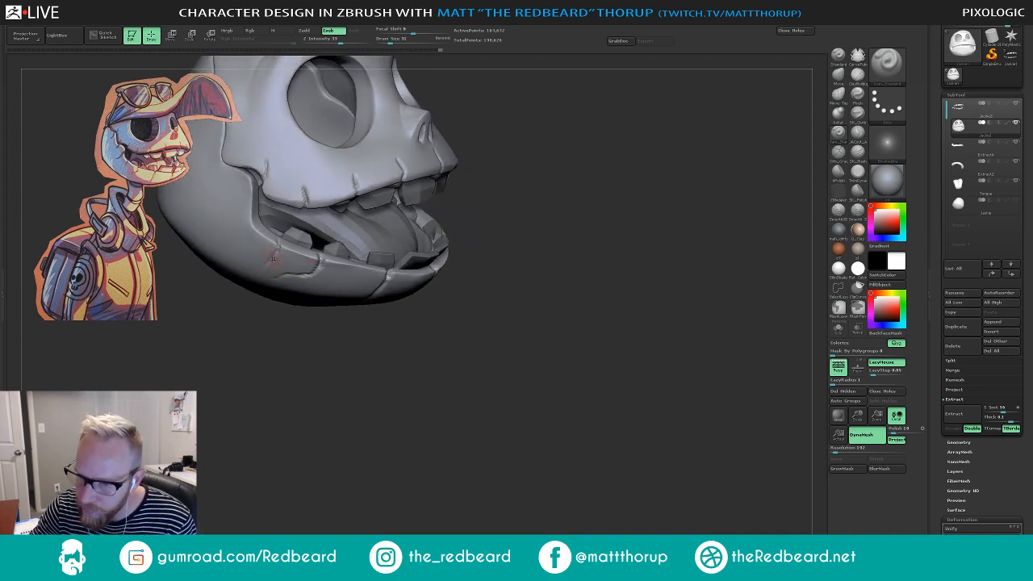
pyautogui.moveTo(245, 333); pyautogui.dragTo(271, 292)
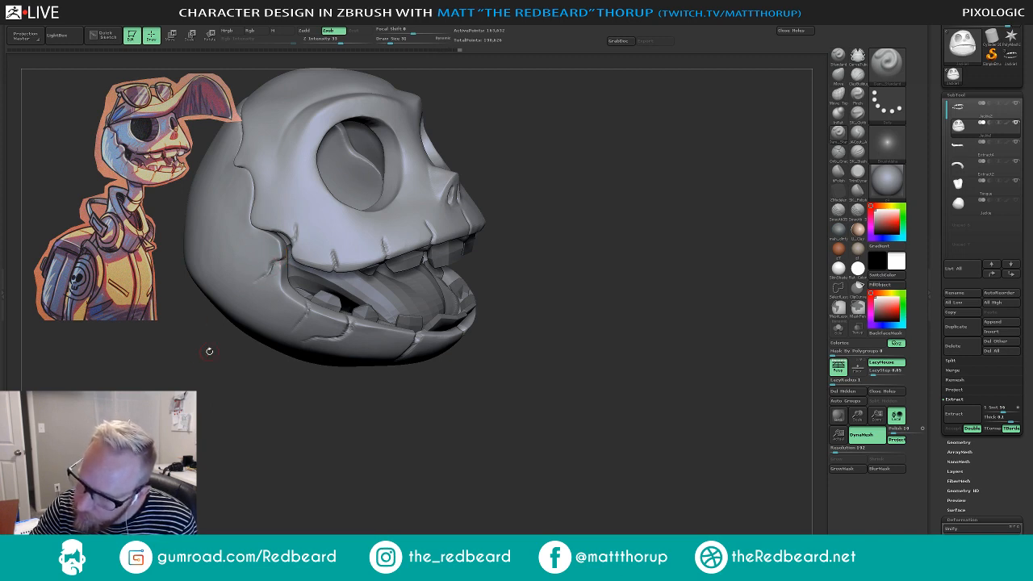
# - Carve small branching cracks along the skull's seam behind the eye socket and soften them with the Smooth brush
pyautogui.moveTo(485, 165); pyautogui.dragTo(511, 172)
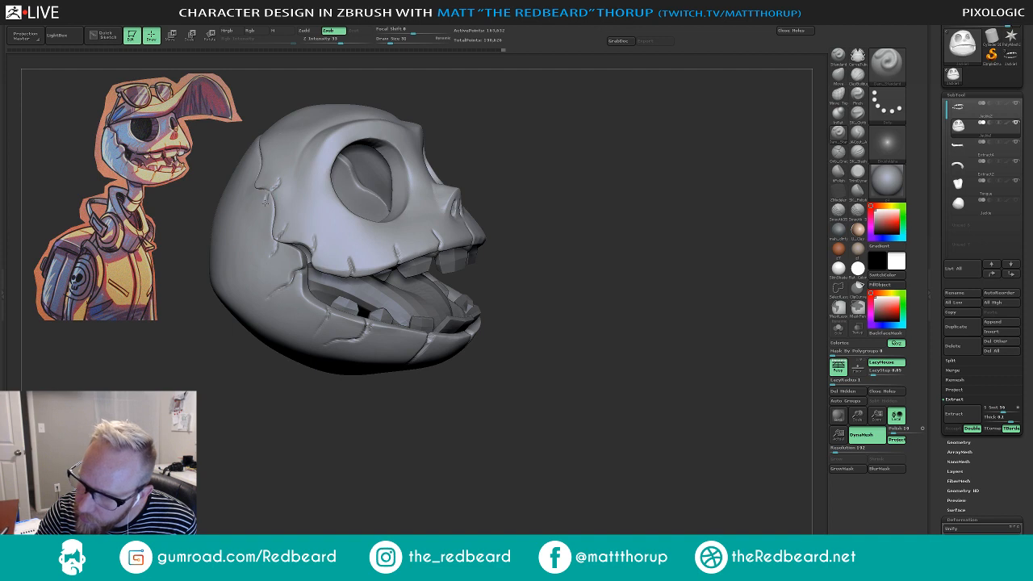
pyautogui.moveTo(262, 210); pyautogui.dragTo(269, 198)
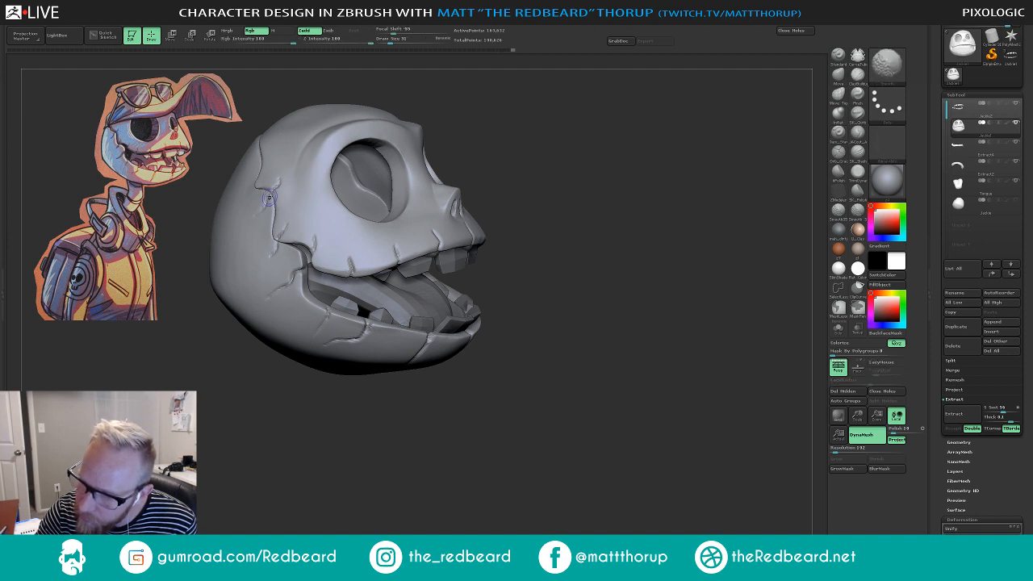
# - Carve cracks into the opposite side of the lower jaw from its edge toward the rear
pyautogui.moveTo(525, 113); pyautogui.dragTo(458, 143)
pyautogui.moveTo(521, 158); pyautogui.dragTo(485, 278)
pyautogui.moveTo(485, 278); pyautogui.dragTo(467, 281)
pyautogui.moveTo(353, 315); pyautogui.dragTo(355, 320)
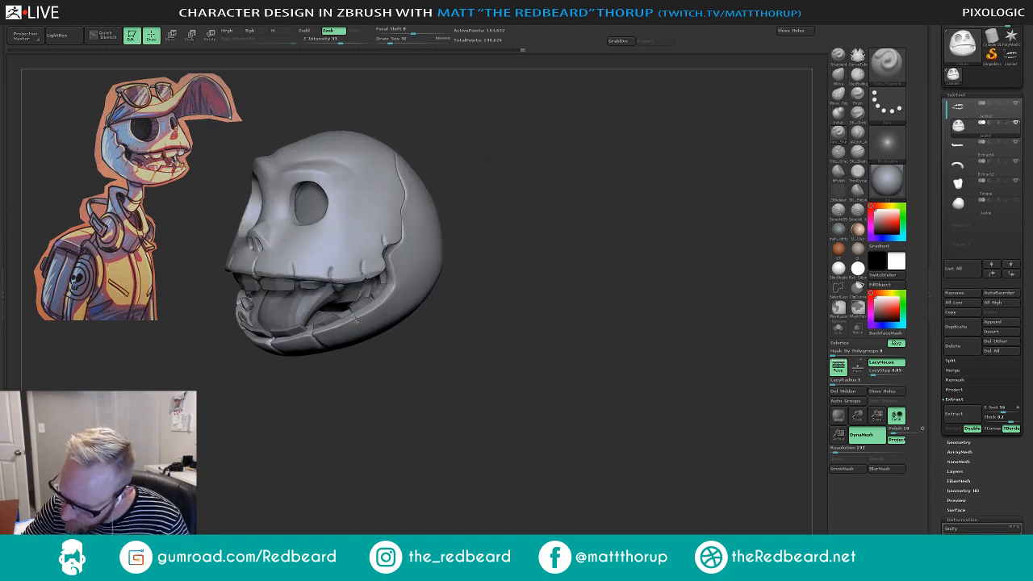
pyautogui.moveTo(373, 358)
pyautogui.mouseDown()
pyautogui.moveTo(323, 335)
pyautogui.moveTo(366, 335)
pyautogui.mouseUp()
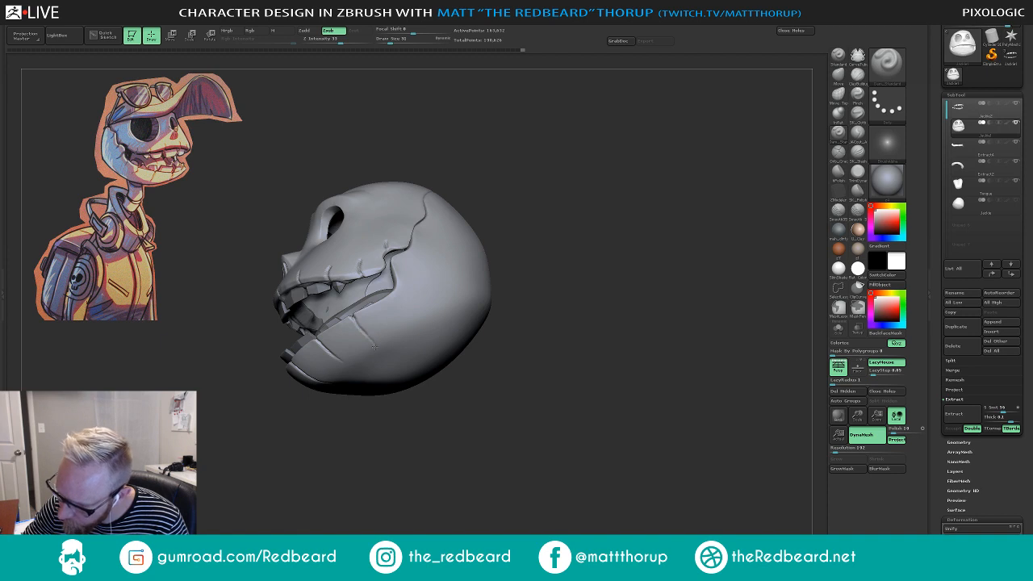
pyautogui.moveTo(528, 204); pyautogui.dragTo(508, 235)
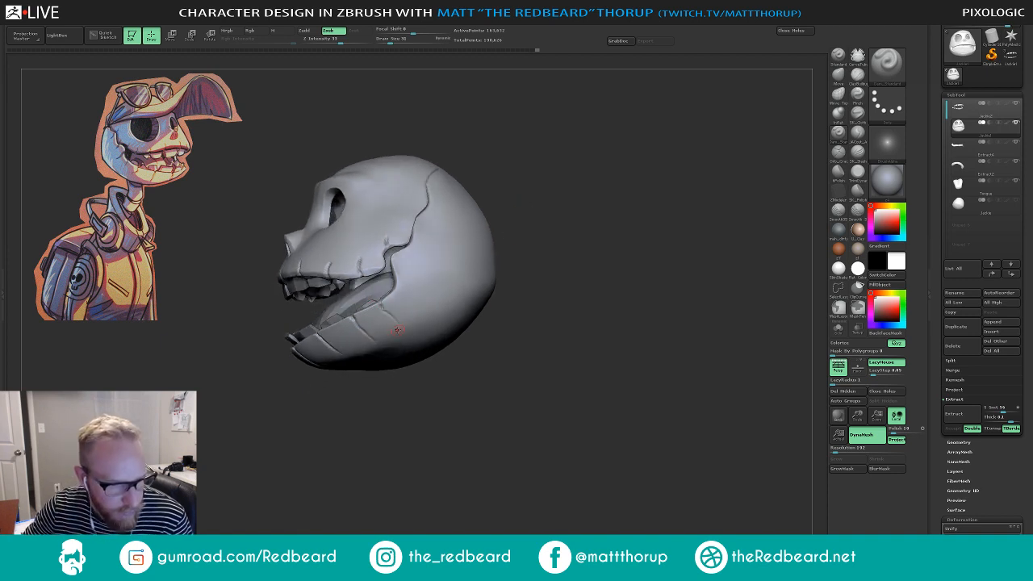
# - Carve cracks behind the mouth corner and along the skull's seam on the opposite side
pyautogui.moveTo(387, 404); pyautogui.dragTo(395, 406)
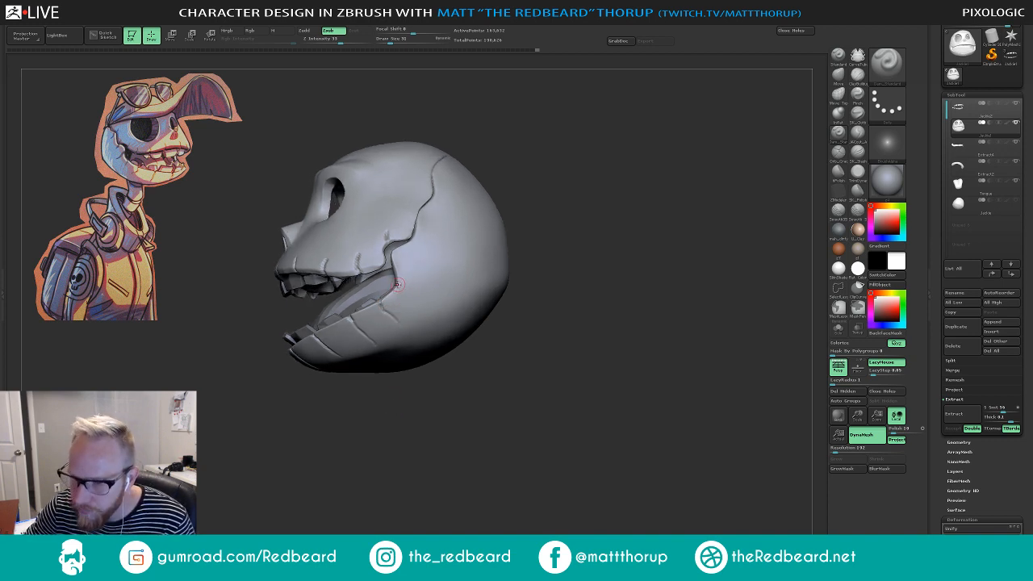
pyautogui.moveTo(394, 252); pyautogui.dragTo(412, 272)
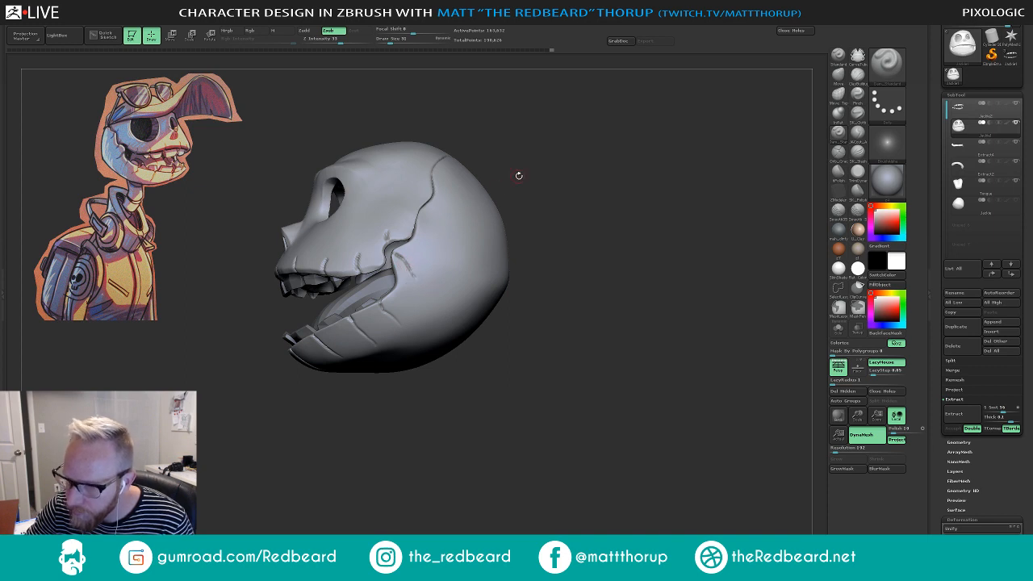
pyautogui.moveTo(519, 176)
pyautogui.mouseDown()
pyautogui.moveTo(412, 234)
pyautogui.moveTo(419, 240)
pyautogui.moveTo(401, 214)
pyautogui.moveTo(418, 197)
pyautogui.moveTo(429, 209)
pyautogui.mouseUp()
pyautogui.moveTo(528, 189)
pyautogui.mouseDown()
pyautogui.moveTo(577, 180)
pyautogui.moveTo(518, 197)
pyautogui.moveTo(591, 212)
pyautogui.moveTo(563, 234)
pyautogui.mouseUp()
# - Flatten and chip the lower jaw's edge around the cracks, up to the mouth corner, with the TrimDynamic brush
pyautogui.click(858, 172)
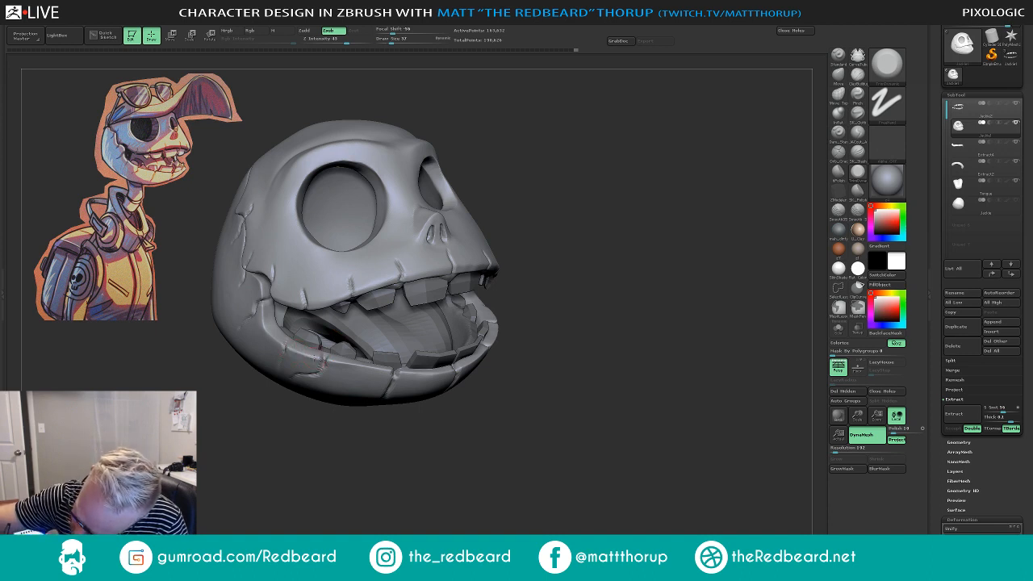
pyautogui.moveTo(272, 340); pyautogui.dragTo(281, 355)
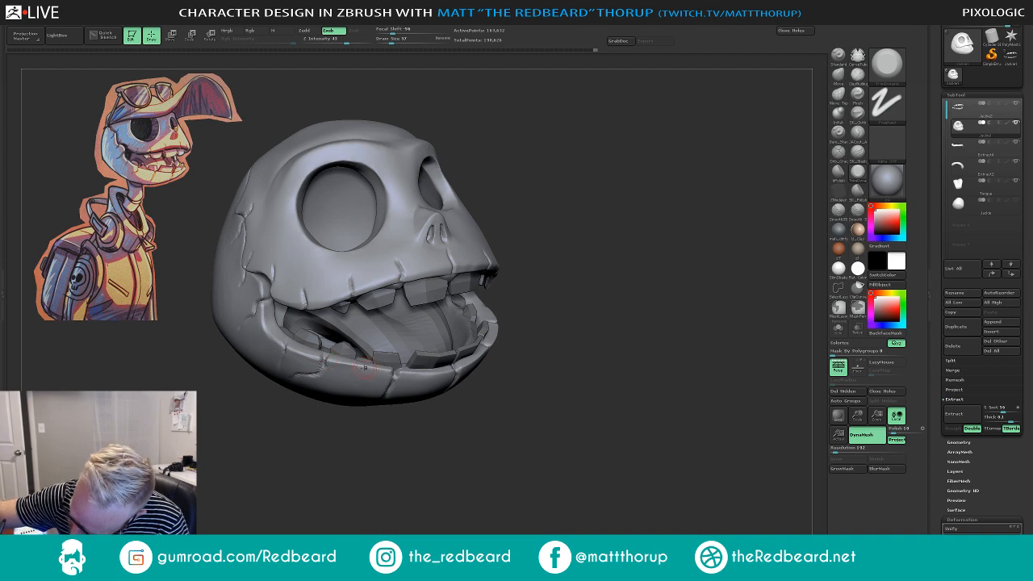
pyautogui.moveTo(496, 444); pyautogui.dragTo(441, 414)
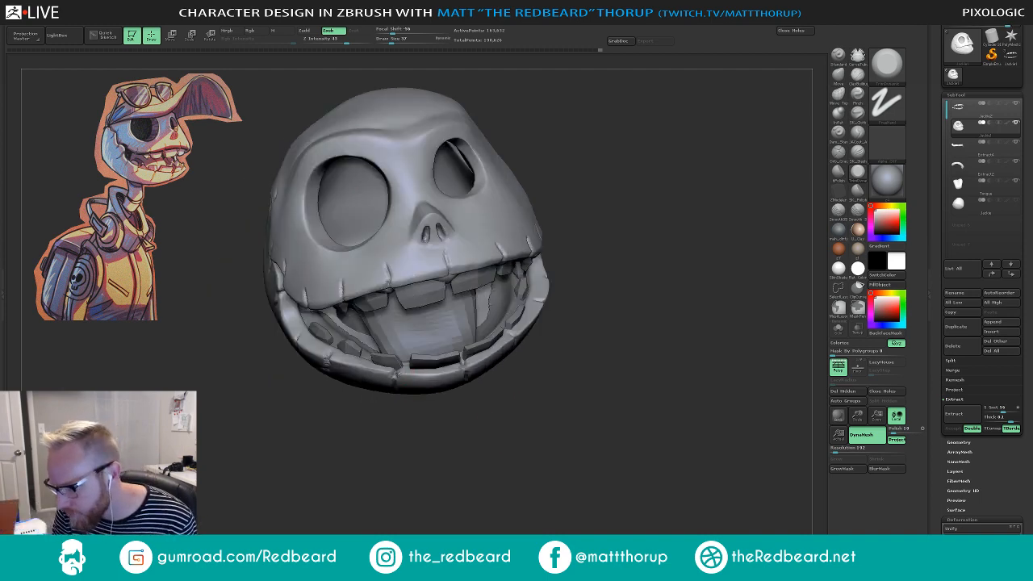
pyautogui.moveTo(399, 374)
pyautogui.mouseDown()
pyautogui.moveTo(453, 374)
pyautogui.moveTo(491, 356)
pyautogui.mouseUp()
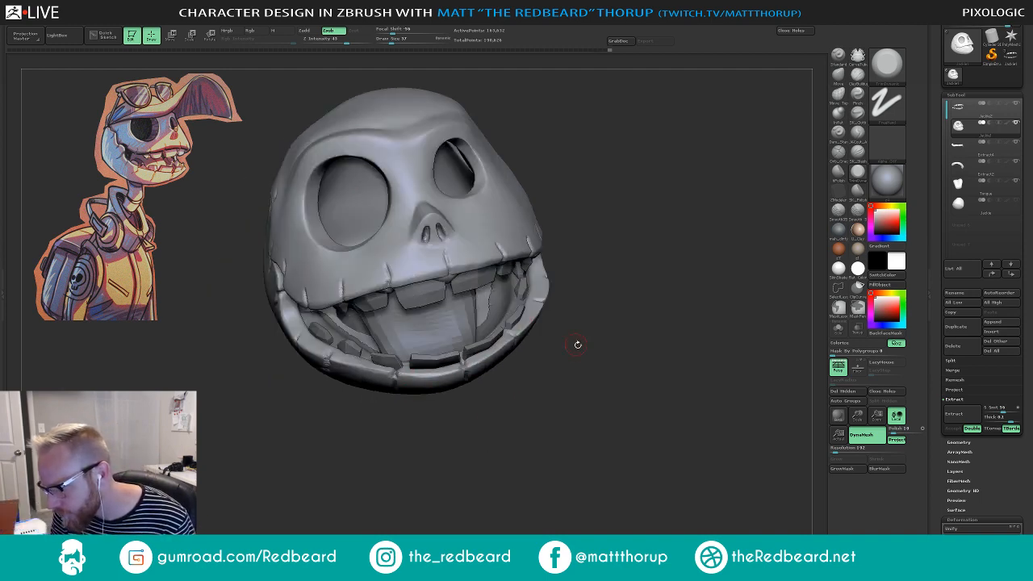
pyautogui.moveTo(578, 345); pyautogui.dragTo(525, 336)
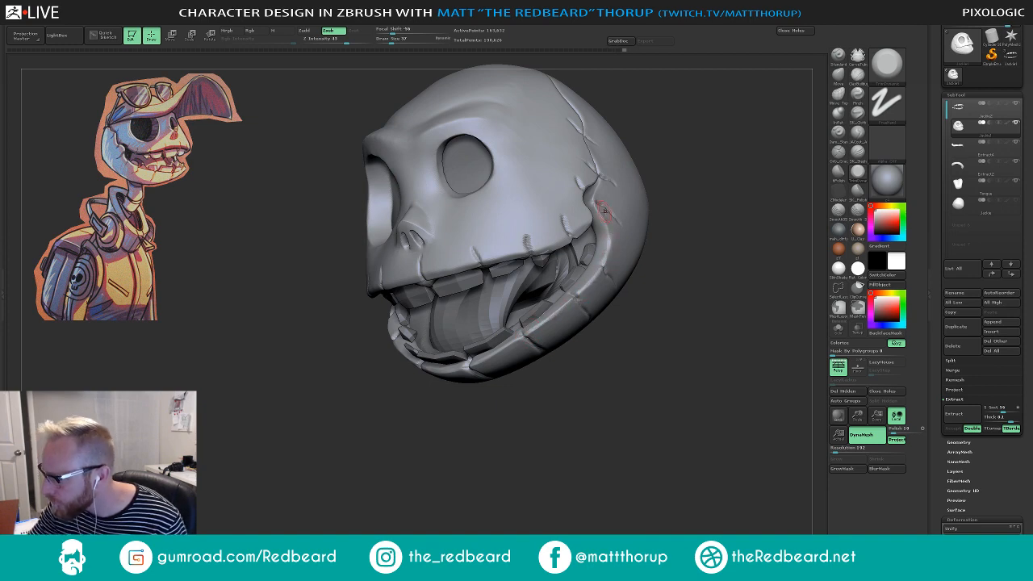
pyautogui.moveTo(595, 198); pyautogui.dragTo(601, 175)
pyautogui.moveTo(679, 185)
pyautogui.mouseDown()
pyautogui.moveTo(722, 196)
pyautogui.moveTo(690, 191)
pyautogui.moveTo(630, 271)
pyautogui.moveTo(637, 286)
pyautogui.moveTo(587, 263)
pyautogui.mouseUp()
# - Examine the skull from several angles, checking the eye sockets, nose and upper jaw
pyautogui.keyDown('alt'); pyautogui.moveTo(615, 364); pyautogui.dragTo(495, 374); pyautogui.keyUp('alt')
pyautogui.moveTo(495, 374); pyautogui.dragTo(558, 459)
pyautogui.keyDown('alt'); pyautogui.moveTo(557, 459); pyautogui.dragTo(556, 417); pyautogui.keyUp('alt')
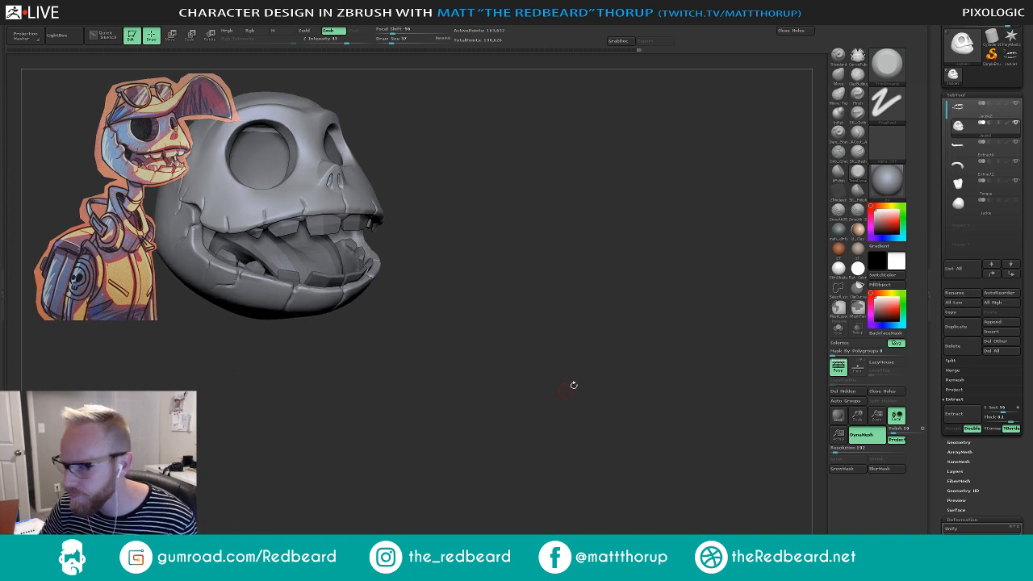
pyautogui.click(858, 135)
pyautogui.moveTo(440, 187); pyautogui.dragTo(418, 214)
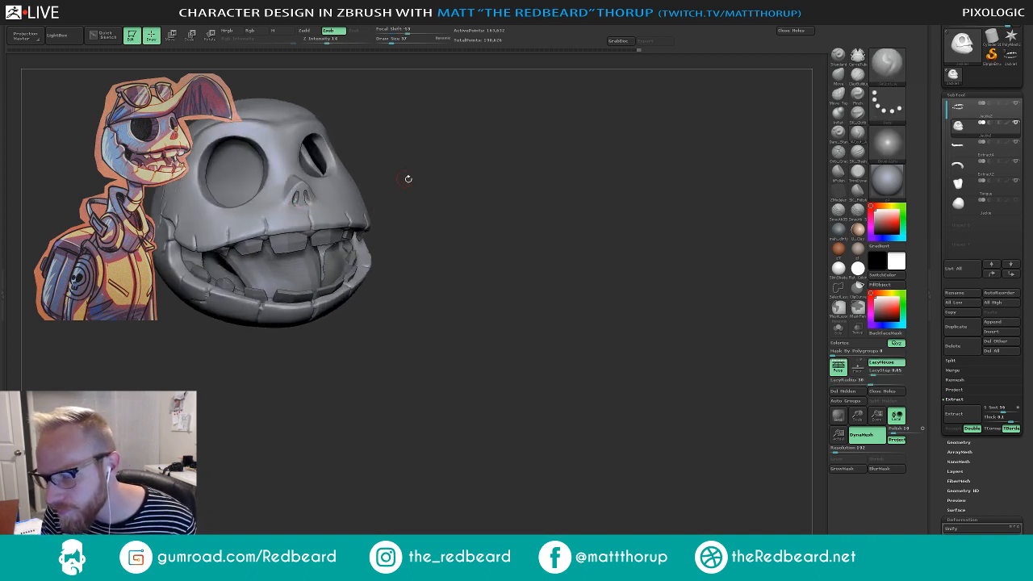
pyautogui.moveTo(407, 178); pyautogui.dragTo(355, 211)
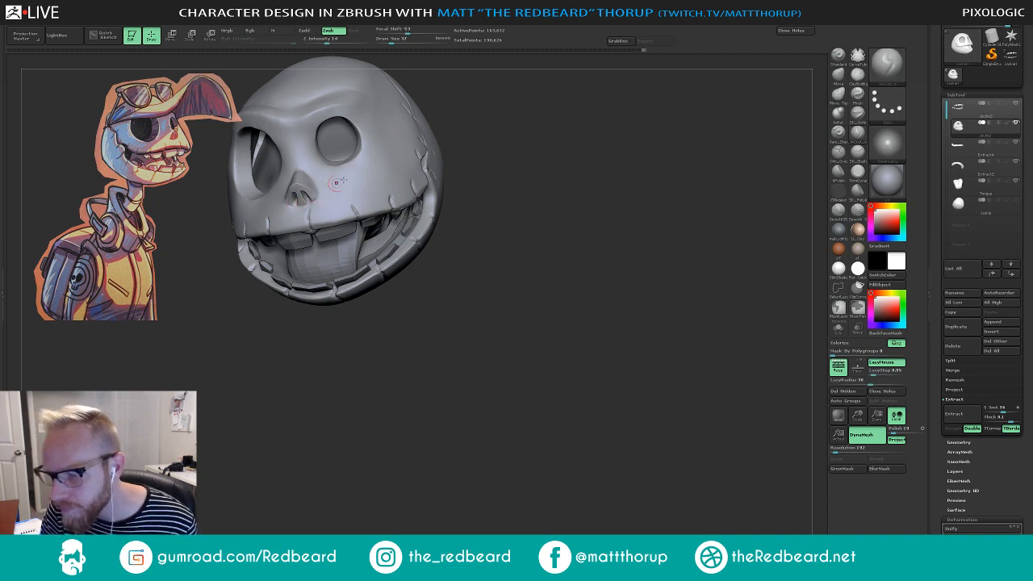
pyautogui.moveTo(498, 141); pyautogui.dragTo(315, 160)
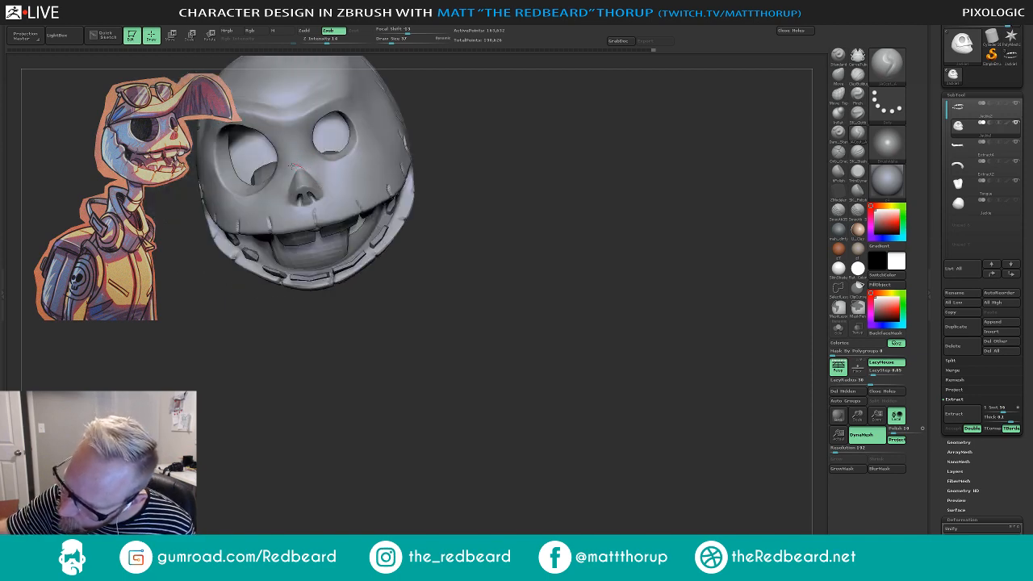
pyautogui.moveTo(540, 293); pyautogui.dragTo(752, 164)
# - Reshape the protruding top of the nose in profile and from the front with the Move brush
pyautogui.click(838, 76)
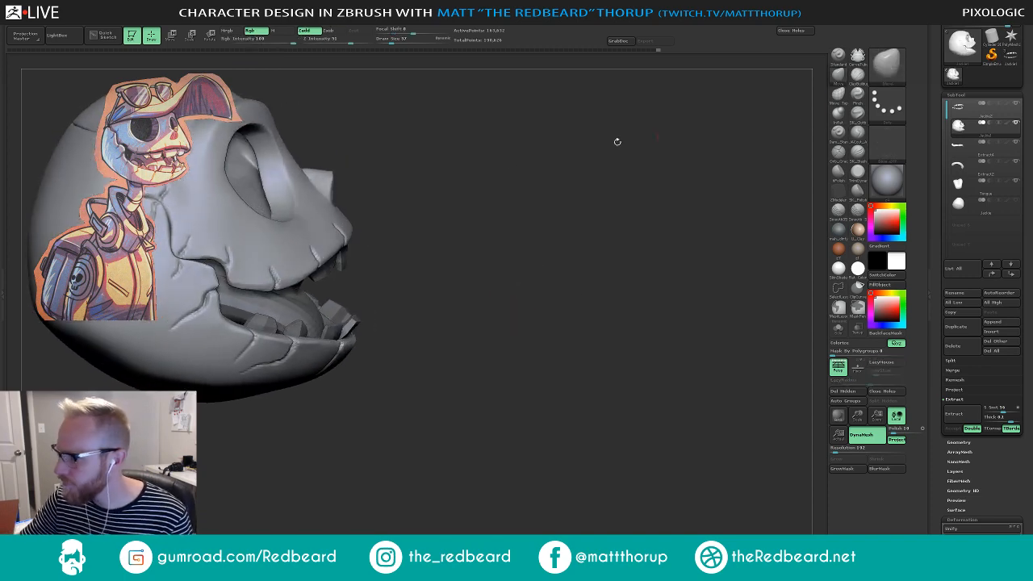
pyautogui.press('s')
pyautogui.moveTo(315, 168); pyautogui.dragTo(325, 175)
pyautogui.press('s')
pyautogui.press('s')
pyautogui.press('s')
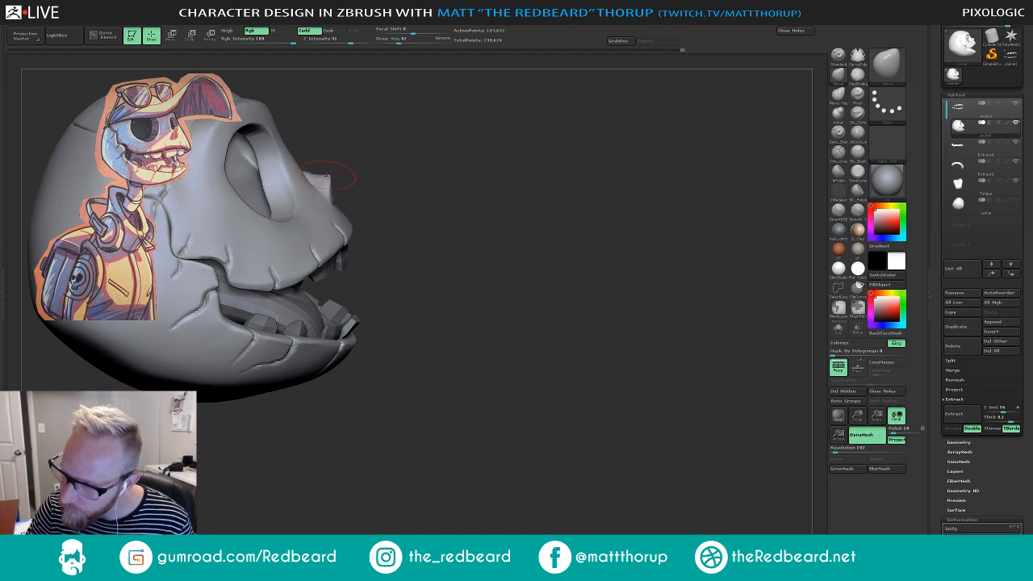
pyautogui.moveTo(369, 148)
pyautogui.mouseDown()
pyautogui.moveTo(519, 134)
pyautogui.moveTo(549, 109)
pyautogui.mouseUp()
pyautogui.press('s')
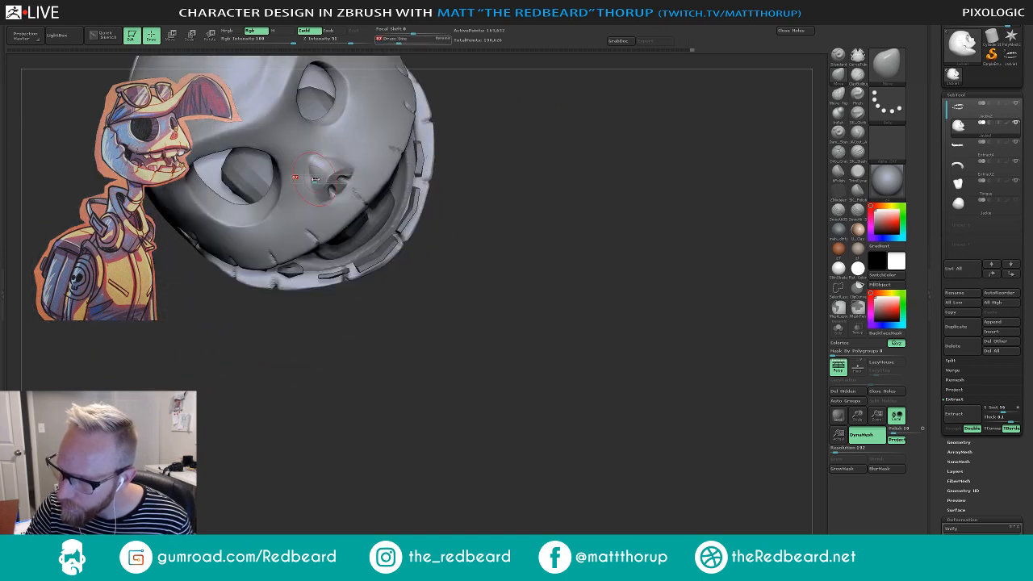
pyautogui.moveTo(314, 180); pyautogui.dragTo(321, 191)
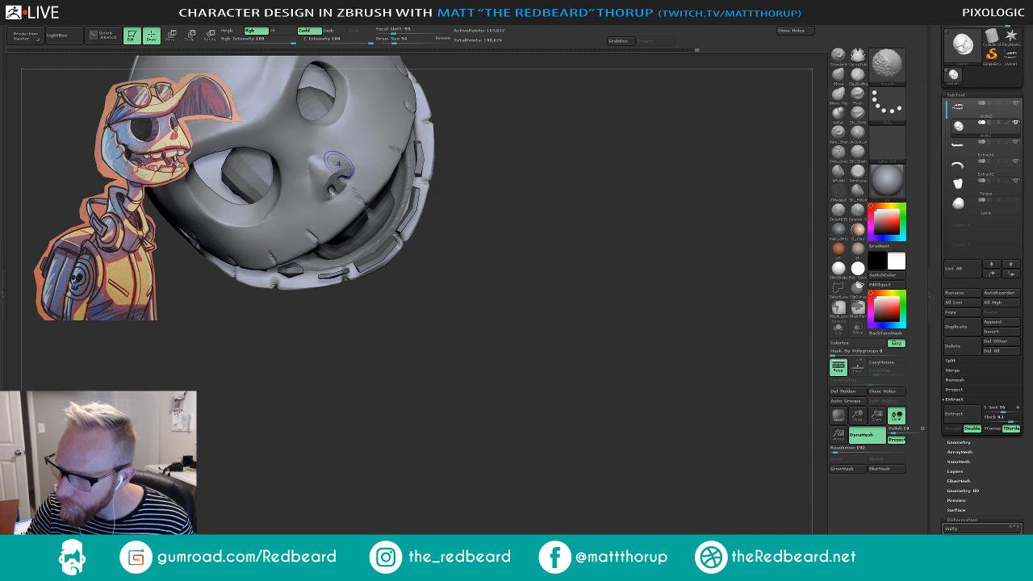
# - Refine the nose bridge's profile from below and the side with the Move brush, and soften it with Smooth
pyautogui.moveTo(496, 122)
pyautogui.mouseDown()
pyautogui.moveTo(300, 190)
pyautogui.moveTo(320, 270)
pyautogui.mouseUp()
pyautogui.press('s')
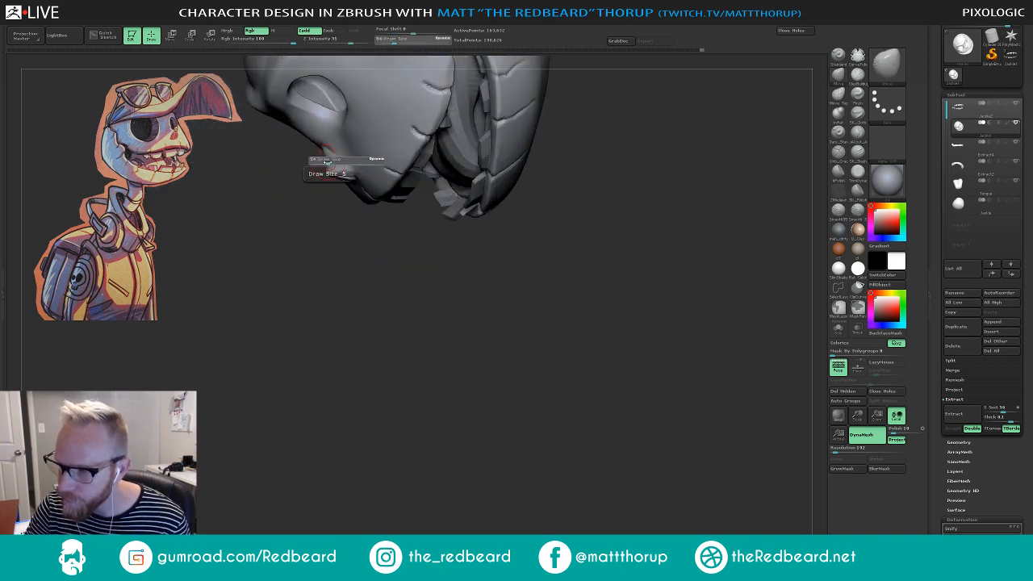
pyautogui.click(327, 162)
pyautogui.moveTo(329, 171); pyautogui.dragTo(326, 165)
pyautogui.press('s')
pyautogui.click(326, 162)
pyautogui.moveTo(284, 219)
pyautogui.mouseDown()
pyautogui.moveTo(300, 221)
pyautogui.moveTo(364, 152)
pyautogui.mouseUp()
pyautogui.press('s')
pyautogui.click(329, 166)
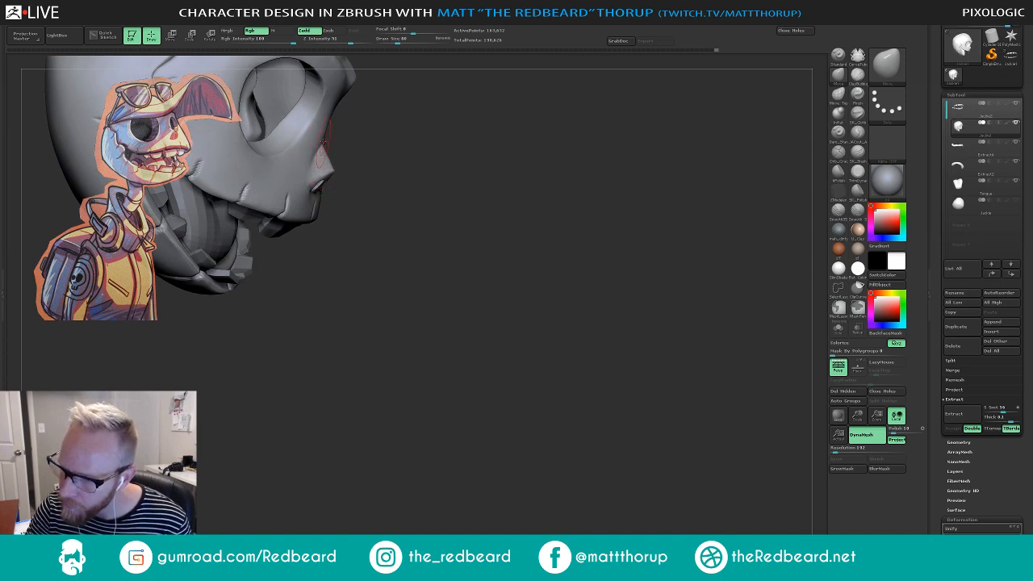
pyautogui.moveTo(323, 142); pyautogui.dragTo(326, 143)
pyautogui.moveTo(405, 143)
pyautogui.mouseDown()
pyautogui.moveTo(347, 153)
pyautogui.moveTo(422, 147)
pyautogui.moveTo(495, 169)
pyautogui.moveTo(465, 271)
pyautogui.moveTo(517, 248)
pyautogui.moveTo(425, 273)
pyautogui.moveTo(484, 285)
pyautogui.moveTo(484, 308)
pyautogui.moveTo(508, 307)
pyautogui.moveTo(511, 294)
pyautogui.moveTo(507, 304)
pyautogui.moveTo(350, 210)
pyautogui.mouseUp()
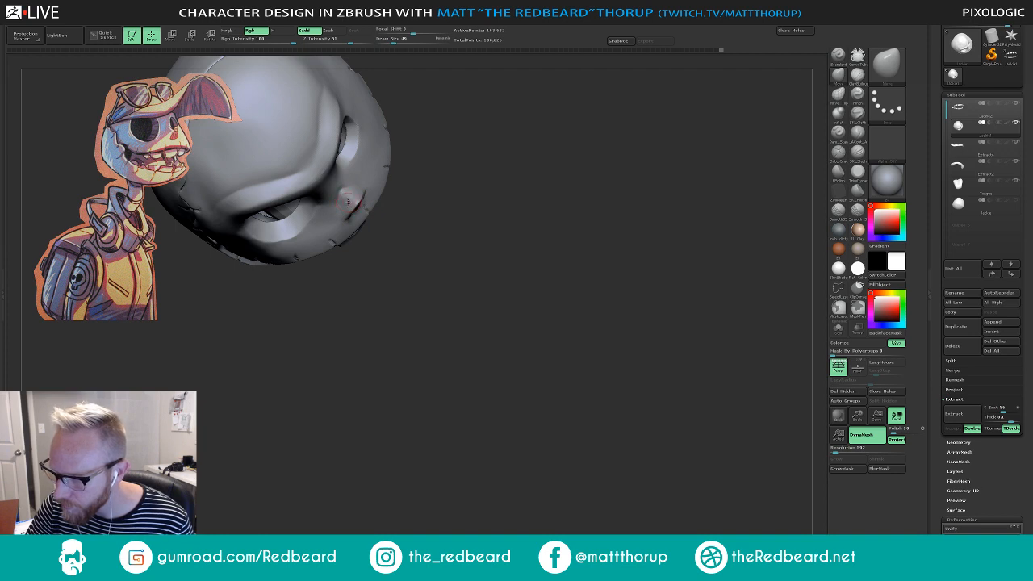
pyautogui.press('shift')
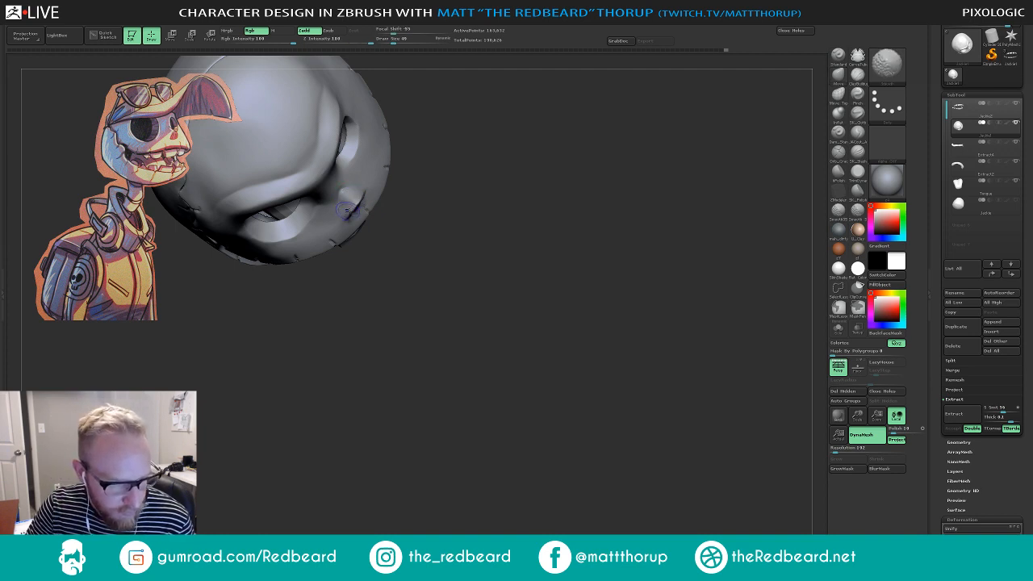
# - Adjust the nose ridge's shape between the eye sockets with the Move brush
pyautogui.moveTo(407, 220); pyautogui.dragTo(520, 215)
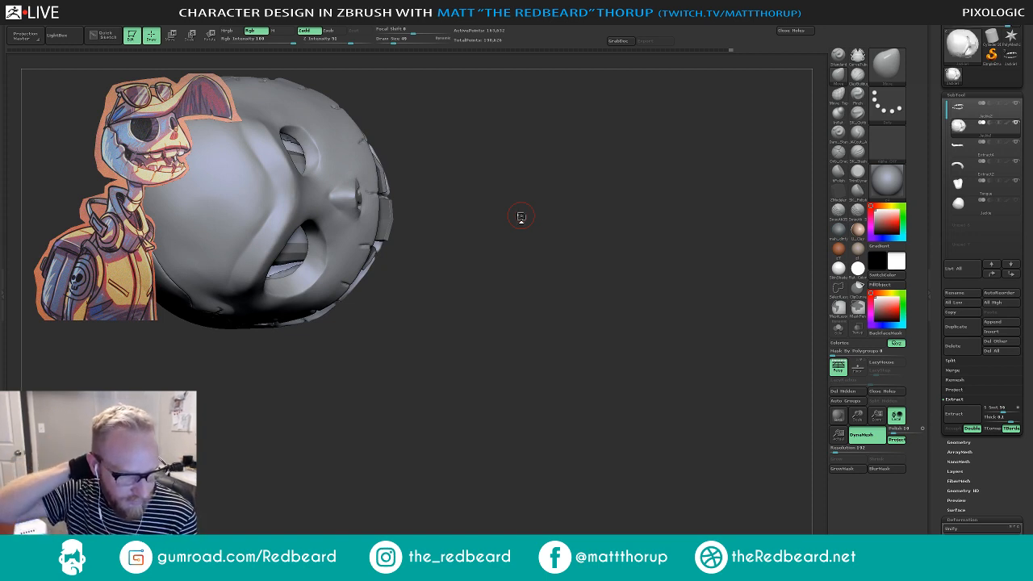
pyautogui.moveTo(459, 214)
pyautogui.mouseDown()
pyautogui.moveTo(489, 220)
pyautogui.moveTo(507, 192)
pyautogui.moveTo(354, 213)
pyautogui.moveTo(584, 124)
pyautogui.moveTo(473, 182)
pyautogui.mouseUp()
pyautogui.press('s')
pyautogui.moveTo(329, 176); pyautogui.dragTo(360, 181)
pyautogui.press('s')
pyautogui.moveTo(356, 187); pyautogui.dragTo(358, 182)
pyautogui.moveTo(358, 181)
pyautogui.mouseDown(button='right')
pyautogui.moveTo(349, 186)
pyautogui.moveTo(489, 105)
pyautogui.moveTo(716, 129)
pyautogui.mouseUp(button='right')
# - Sharpen the rims of both eye sockets and the brow edges above them with the carving brush
pyautogui.click(855, 136)
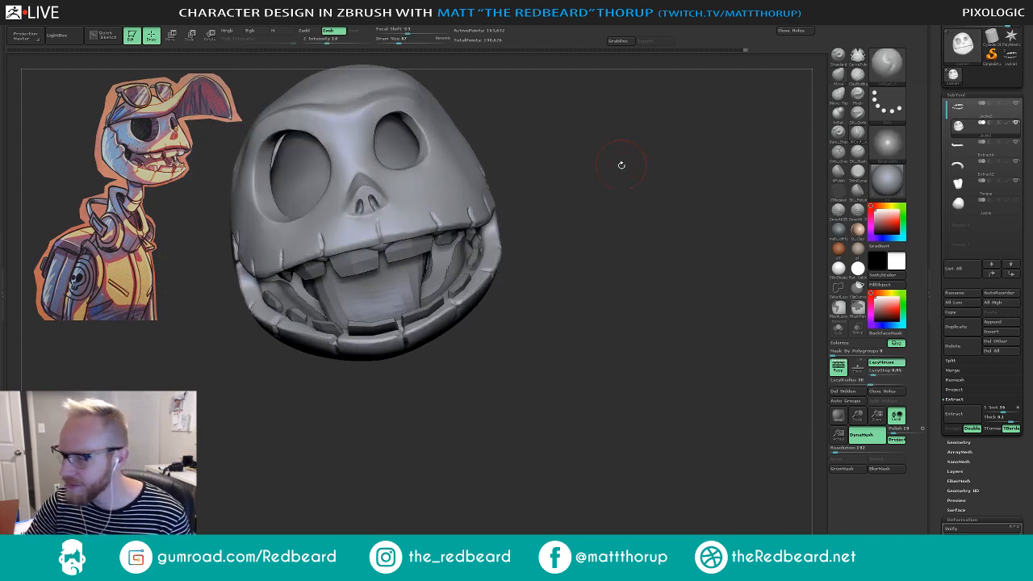
pyautogui.moveTo(618, 163); pyautogui.dragTo(334, 208, button='right')
pyautogui.press('s')
pyautogui.moveTo(335, 208); pyautogui.dragTo(332, 208)
pyautogui.moveTo(334, 217); pyautogui.dragTo(334, 193)
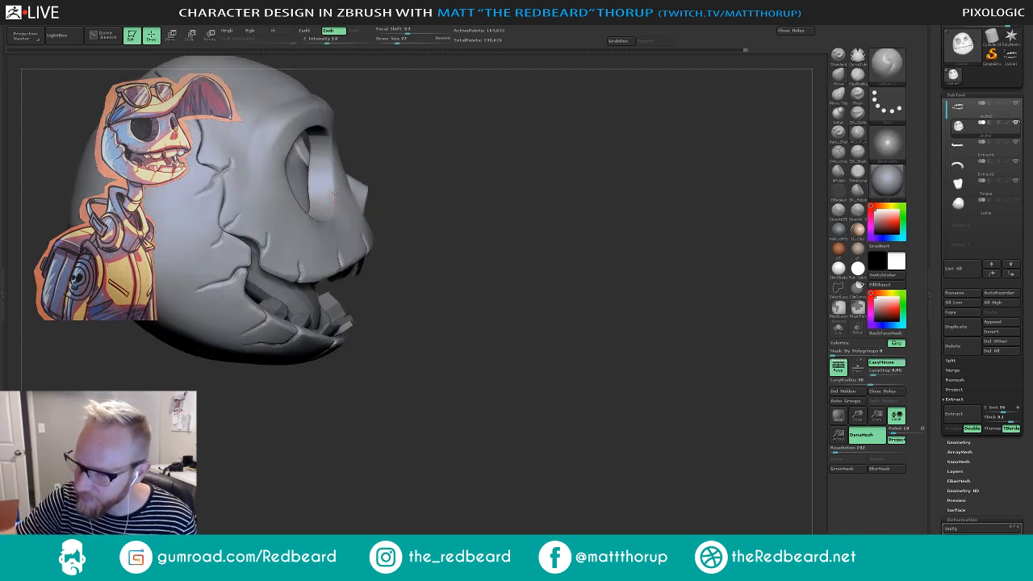
pyautogui.moveTo(370, 111); pyautogui.dragTo(323, 138, button='right')
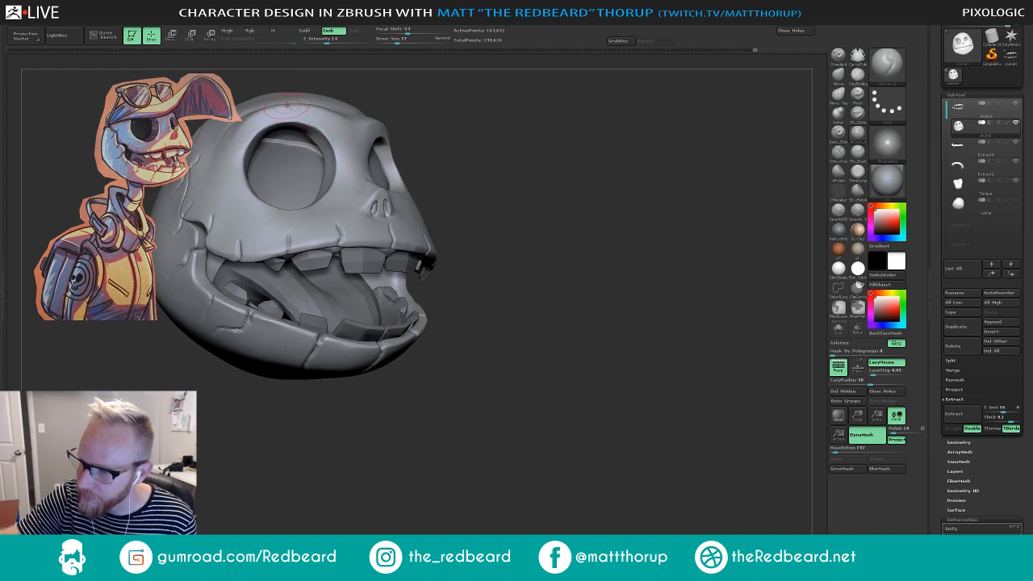
pyautogui.moveTo(286, 105); pyautogui.dragTo(500, 275, button='right')
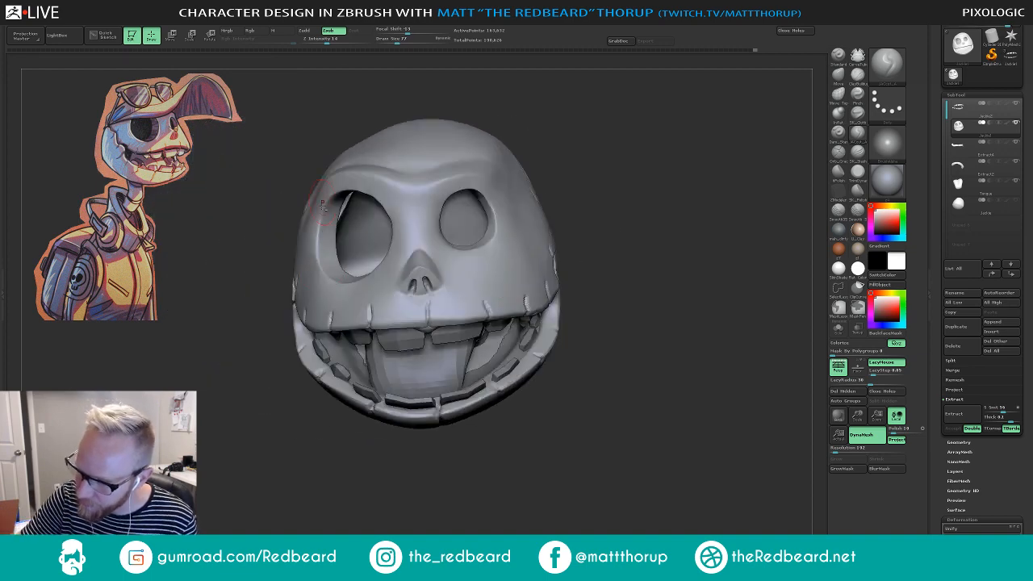
pyautogui.moveTo(307, 205); pyautogui.dragTo(316, 220, button='right')
pyautogui.moveTo(371, 177); pyautogui.dragTo(356, 257, button='right')
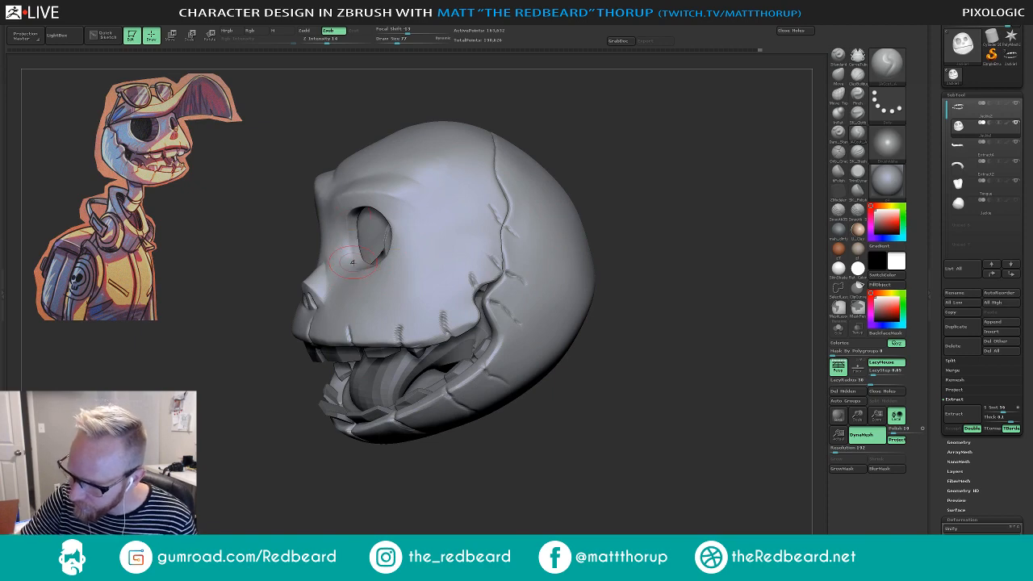
pyautogui.moveTo(230, 314); pyautogui.dragTo(356, 268, button='right')
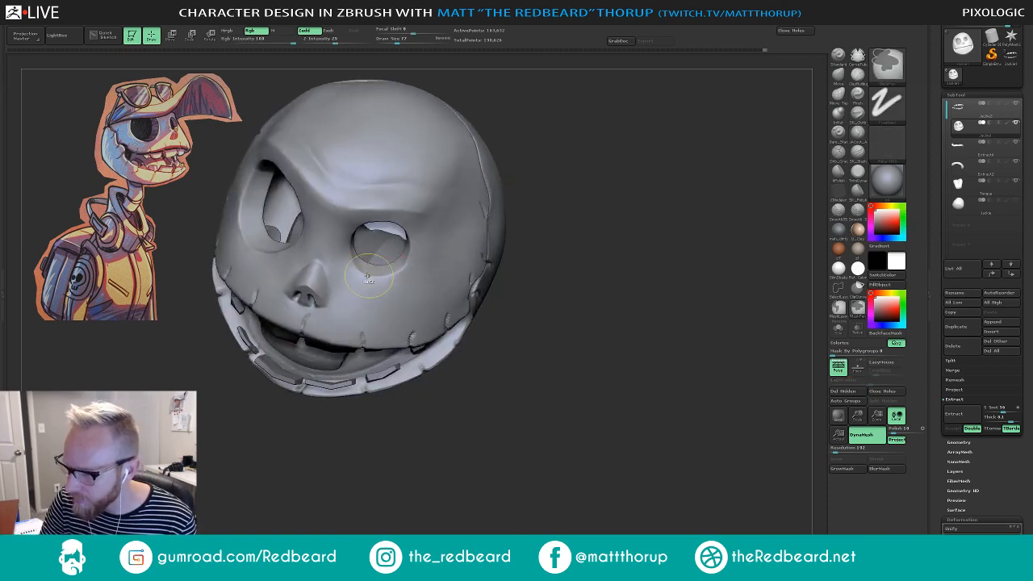
pyautogui.moveTo(411, 254); pyautogui.dragTo(286, 254, button='right')
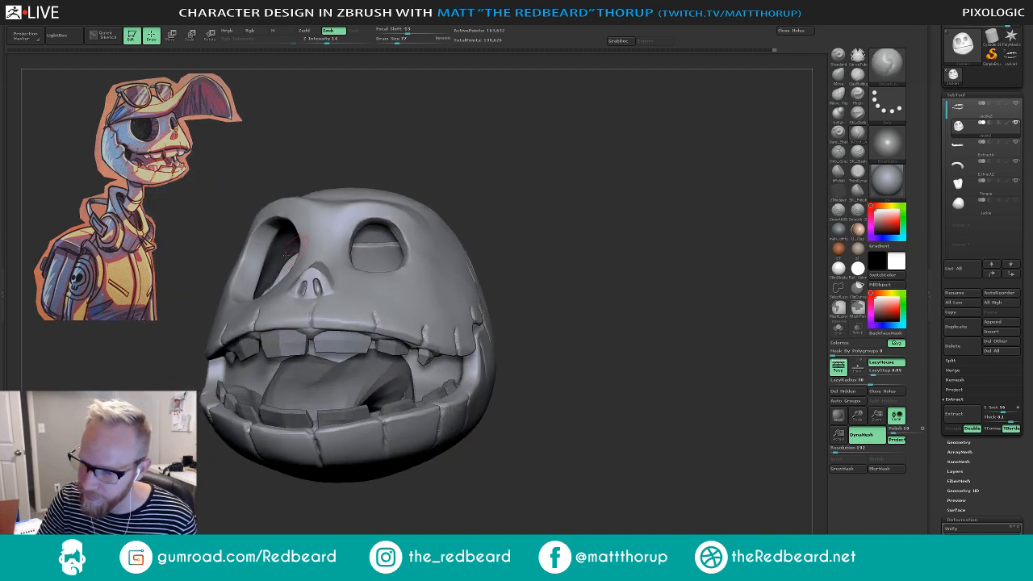
pyautogui.moveTo(304, 168); pyautogui.dragTo(347, 163)
# - Adjust the cheek contour below the eye socket with an enlarged Move brush
pyautogui.click(838, 75)
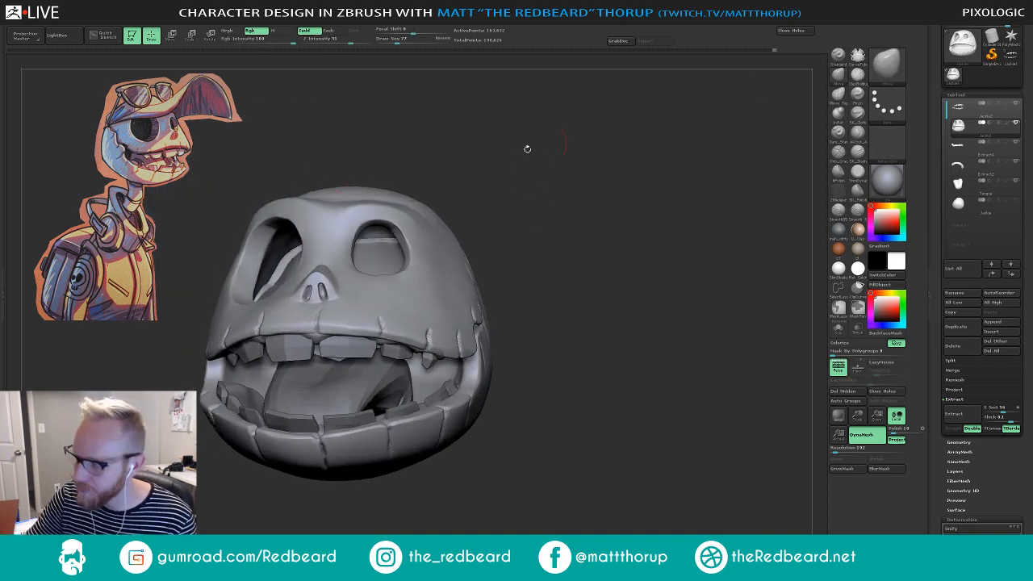
pyautogui.press('s')
pyautogui.moveTo(217, 295); pyautogui.dragTo(224, 296)
pyautogui.press(']')
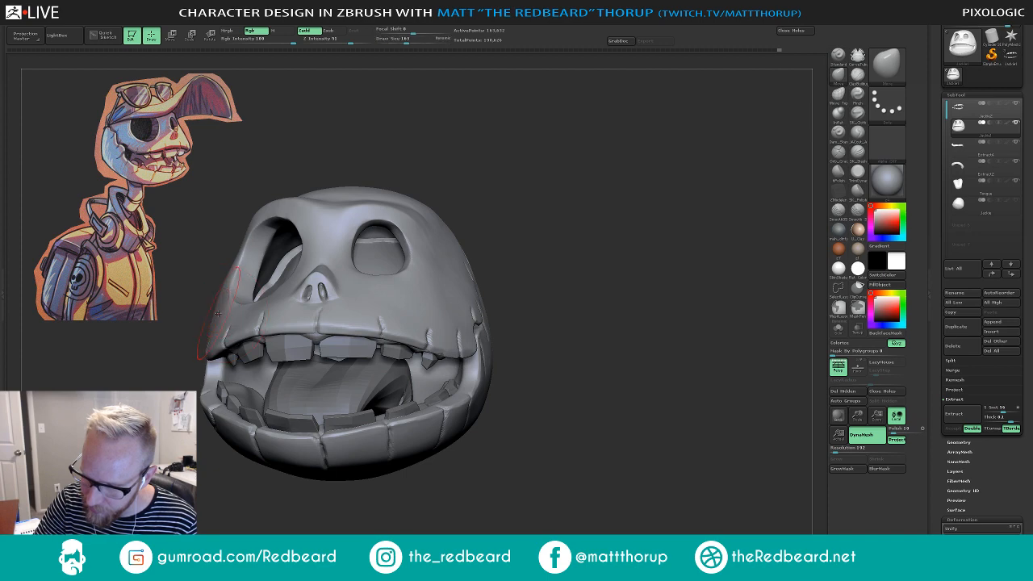
pyautogui.moveTo(520, 256); pyautogui.dragTo(448, 309)
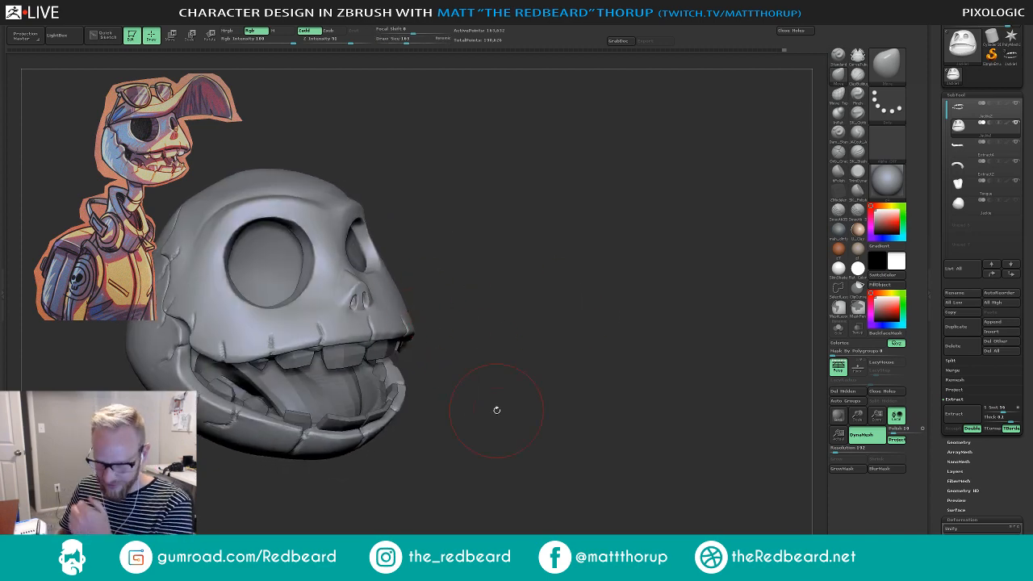
pyautogui.moveTo(472, 269)
pyautogui.mouseDown()
pyautogui.moveTo(460, 248)
pyautogui.moveTo(507, 247)
pyautogui.moveTo(499, 239)
pyautogui.mouseUp()
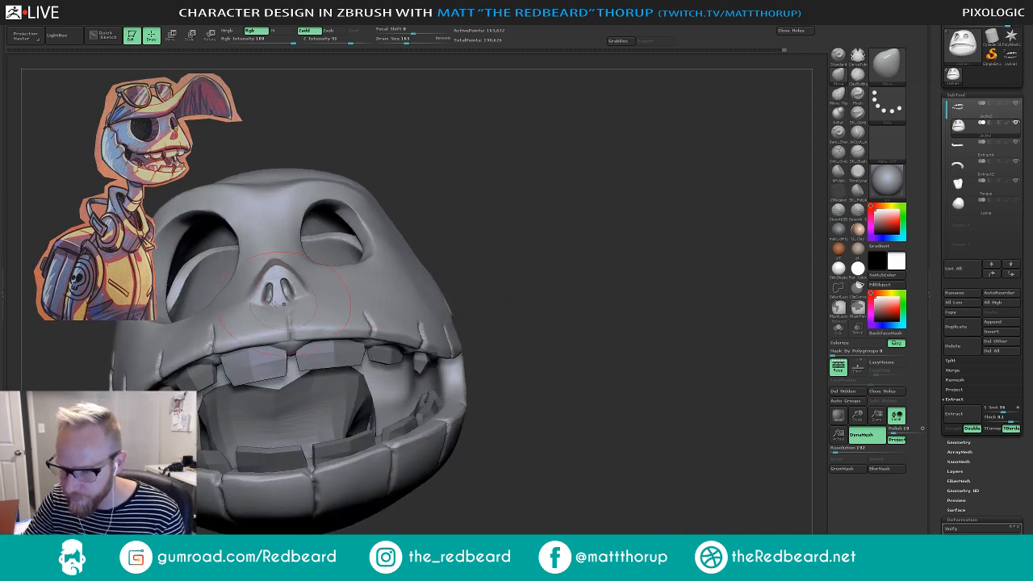
# - Reshape the base of the nose around the nostrils with a smaller Move brush
pyautogui.press('s')
pyautogui.moveTo(268, 301); pyautogui.dragTo(255, 303)
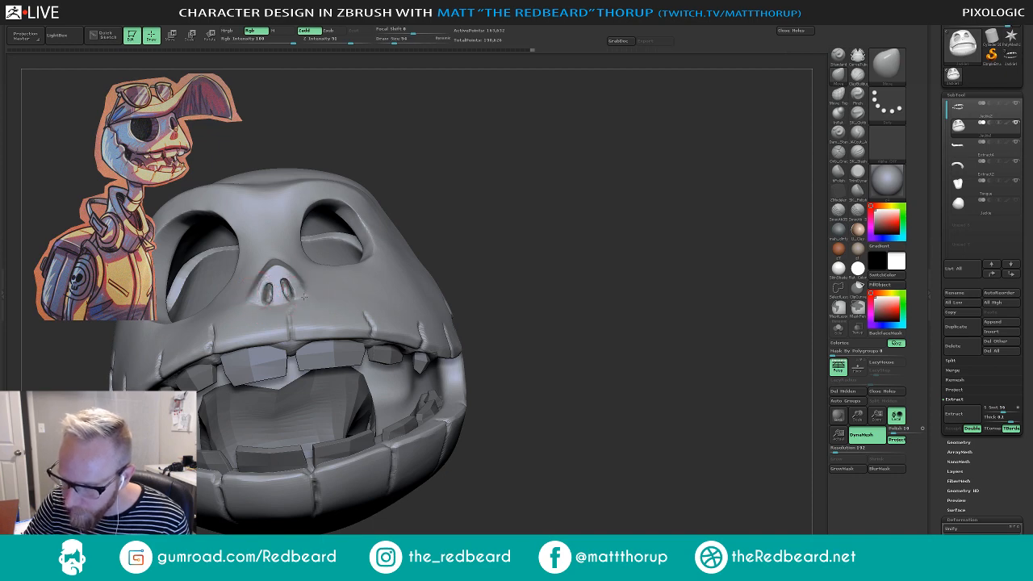
pyautogui.moveTo(291, 282); pyautogui.dragTo(256, 299)
pyautogui.press('s')
# - Define the edge along the side of the nose with the carving brush
pyautogui.moveTo(587, 177); pyautogui.dragTo(658, 160)
pyautogui.click(858, 133)
pyautogui.moveTo(601, 213); pyautogui.dragTo(727, 211)
pyautogui.moveTo(411, 221)
pyautogui.mouseDown()
pyautogui.moveTo(347, 242)
pyautogui.moveTo(293, 278)
pyautogui.moveTo(290, 262)
pyautogui.moveTo(295, 274)
pyautogui.mouseUp()
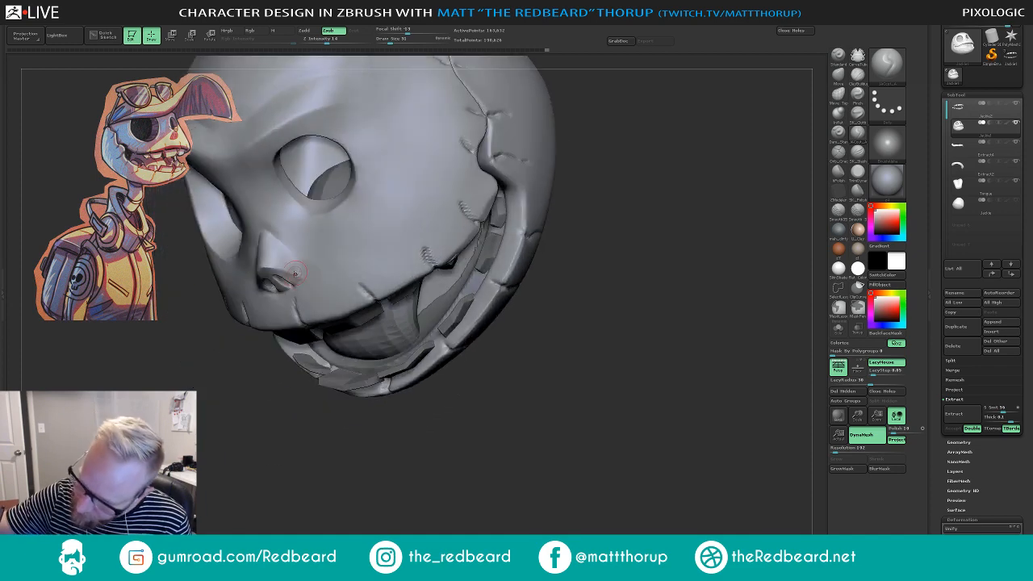
# - Shape the sides of the nose and the nostril openings with a small Move brush
pyautogui.moveTo(334, 459)
pyautogui.mouseDown()
pyautogui.moveTo(509, 293)
pyautogui.moveTo(537, 220)
pyautogui.mouseUp()
pyautogui.click(838, 75)
pyautogui.moveTo(593, 203); pyautogui.dragTo(587, 204)
pyautogui.press('s')
pyautogui.moveTo(296, 275); pyautogui.dragTo(301, 277)
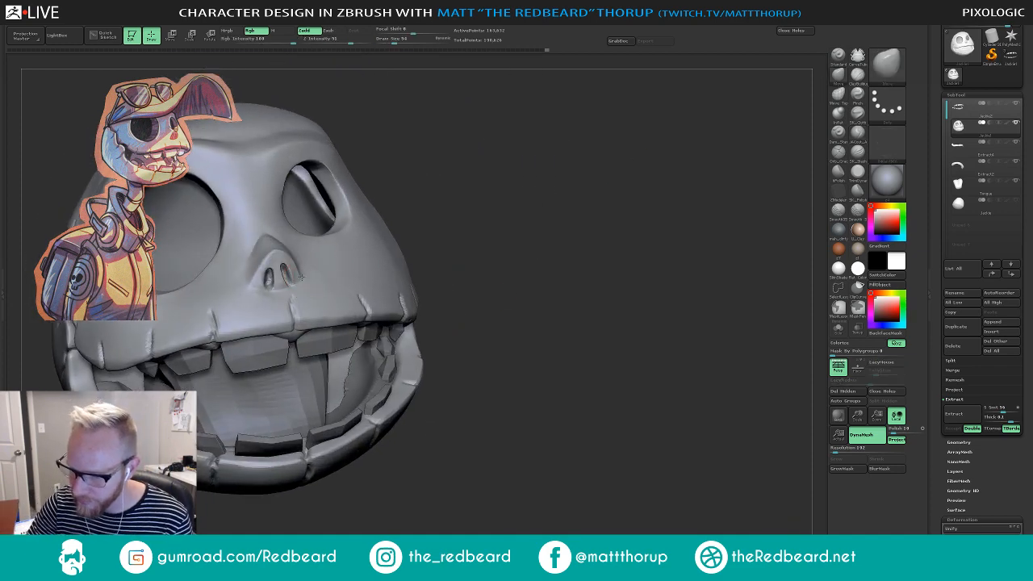
pyautogui.moveTo(366, 229); pyautogui.dragTo(306, 262, button='right')
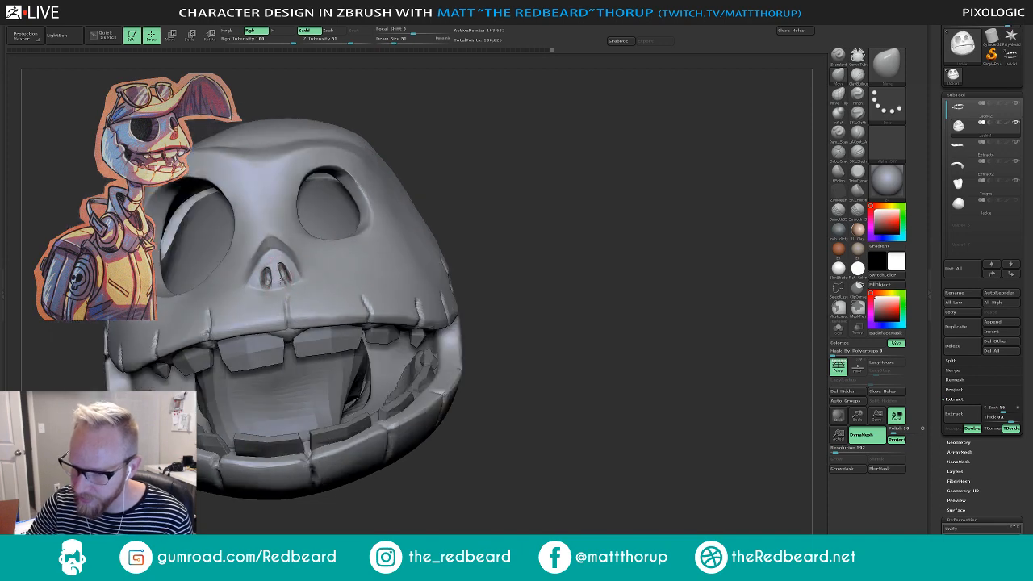
pyautogui.moveTo(282, 281); pyautogui.dragTo(275, 285)
pyautogui.press('[')
pyautogui.press('[')
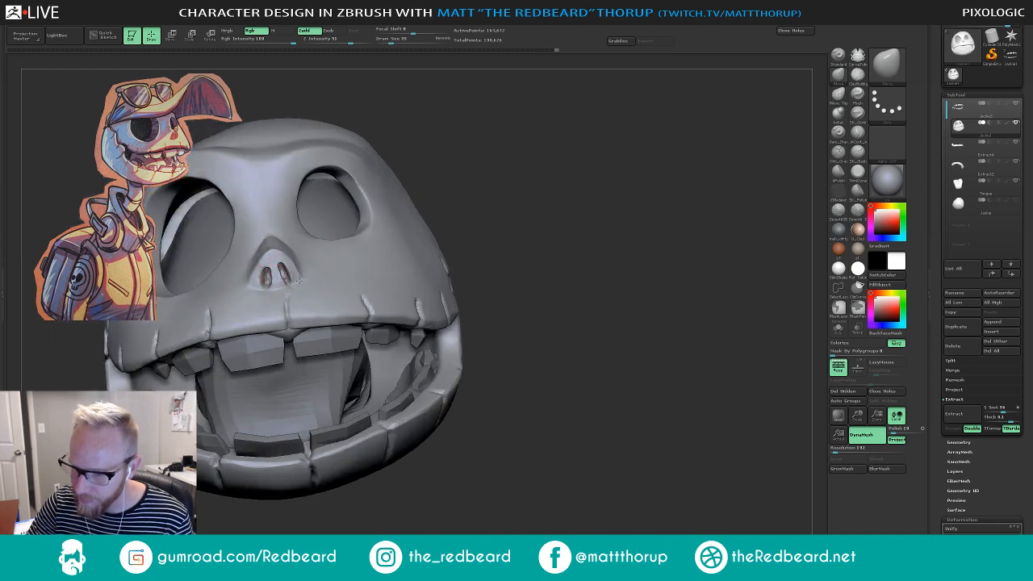
pyautogui.moveTo(373, 217); pyautogui.dragTo(466, 237, button='right')
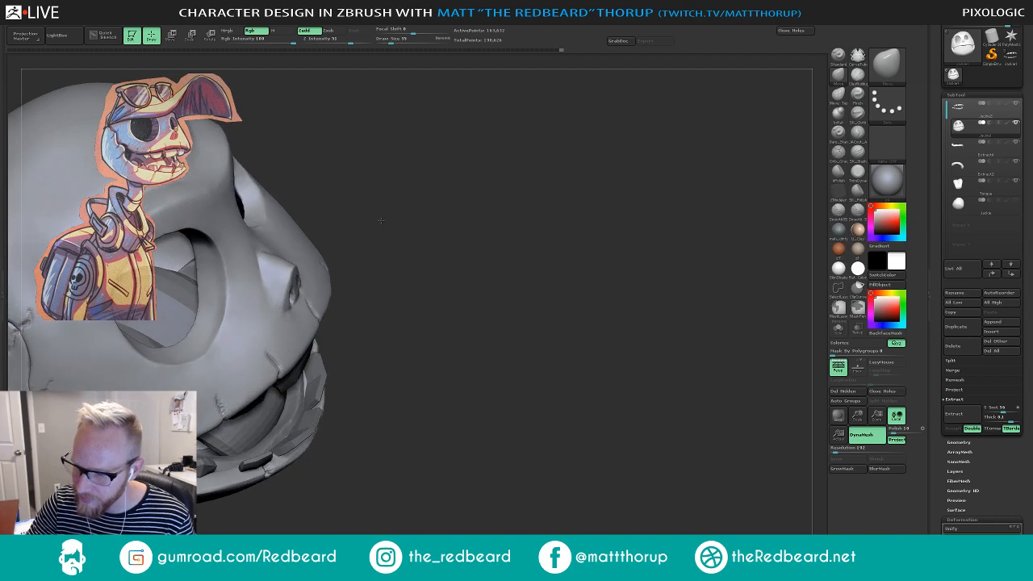
pyautogui.moveTo(383, 219); pyautogui.dragTo(426, 234, button='right')
pyautogui.keyDown('alt'); pyautogui.moveTo(435, 321); pyautogui.dragTo(461, 216, button='right'); pyautogui.keyUp('alt')
# - Select the teeth subtool, isolate it in Solo mode and switch to the ZModeler brush
pyautogui.moveTo(460, 215)
pyautogui.mouseDown()
pyautogui.moveTo(459, 235)
pyautogui.moveTo(387, 256)
pyautogui.moveTo(407, 281)
pyautogui.moveTo(448, 280)
pyautogui.moveTo(428, 288)
pyautogui.moveTo(388, 305)
pyautogui.moveTo(397, 297)
pyautogui.moveTo(383, 230)
pyautogui.moveTo(452, 251)
pyautogui.moveTo(324, 275)
pyautogui.mouseUp()
pyautogui.keyDown('alt'); pyautogui.click(334, 277); pyautogui.keyUp('alt')
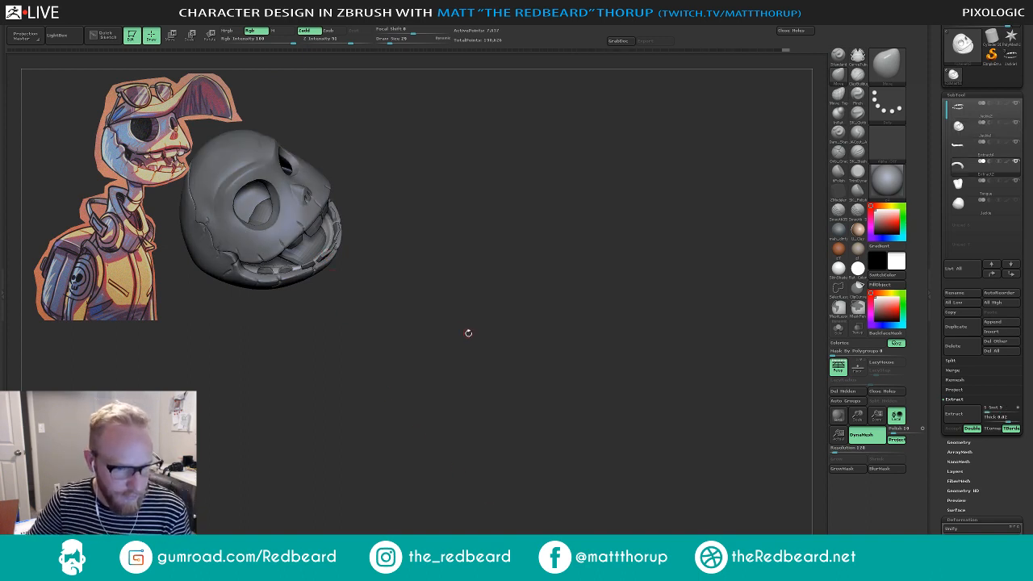
pyautogui.moveTo(469, 332); pyautogui.dragTo(459, 321)
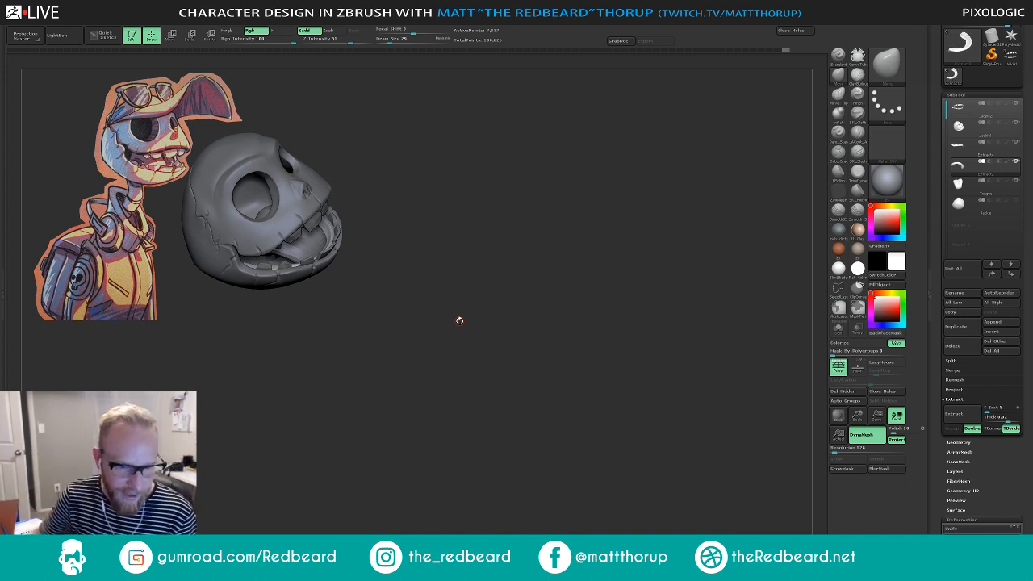
pyautogui.moveTo(498, 247)
pyautogui.mouseDown()
pyautogui.moveTo(468, 287)
pyautogui.moveTo(509, 323)
pyautogui.moveTo(482, 338)
pyautogui.mouseUp()
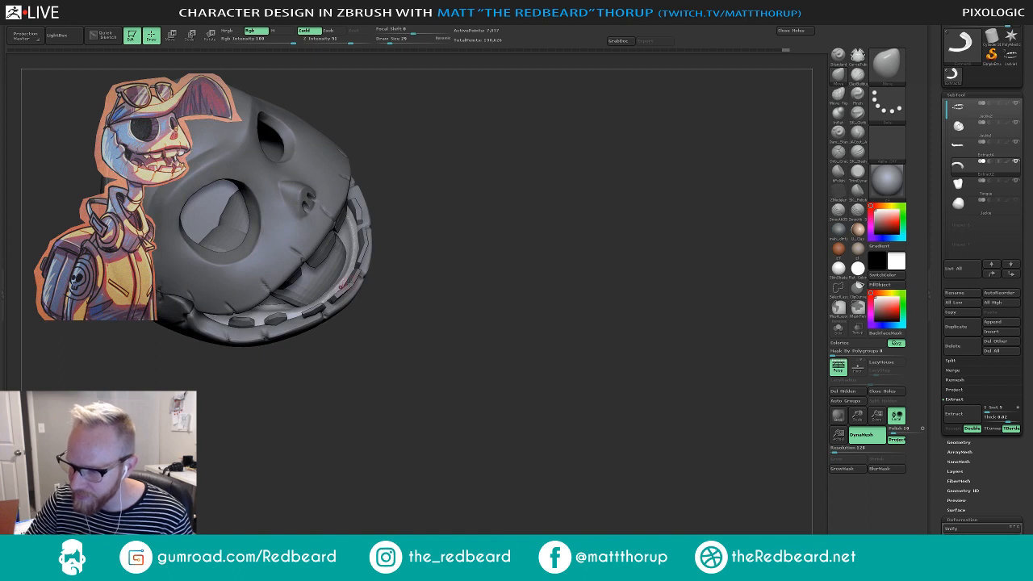
pyautogui.keyDown('alt'); pyautogui.click(346, 284); pyautogui.keyUp('alt')
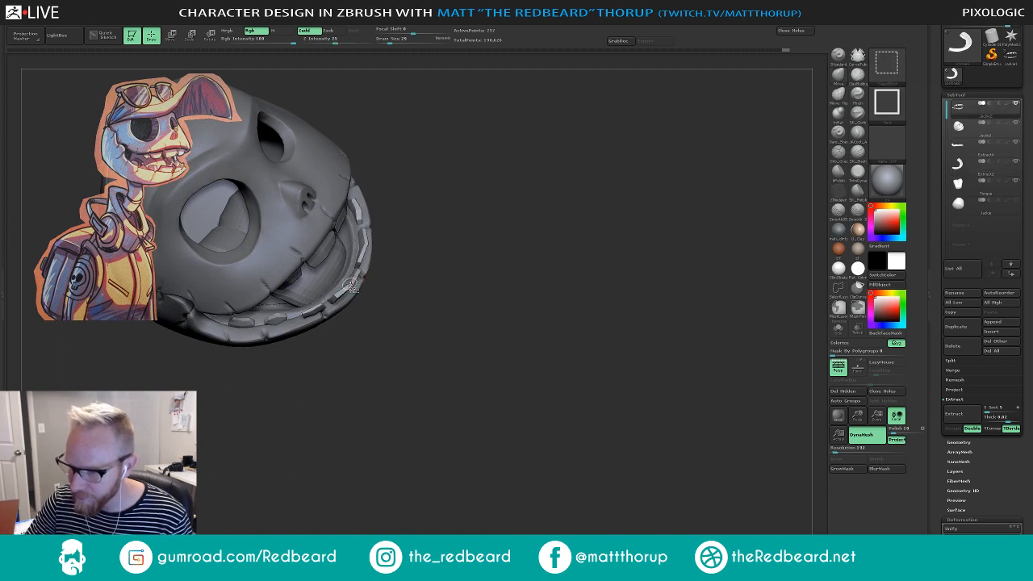
pyautogui.click(839, 329)
pyautogui.moveTo(582, 412); pyautogui.dragTo(549, 391)
pyautogui.click(841, 196)
pyautogui.moveTo(500, 312); pyautogui.dragTo(479, 324)
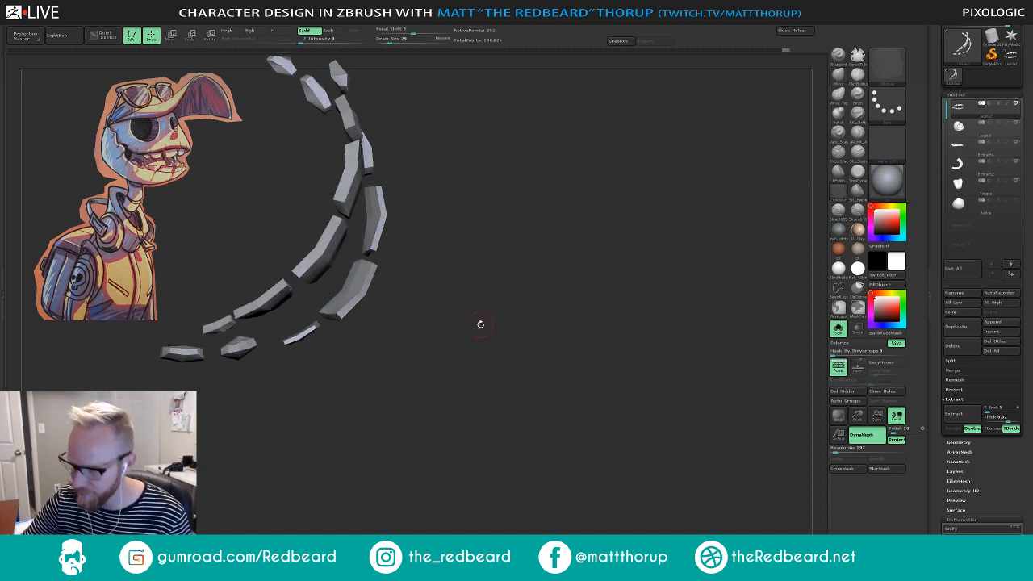
# - Display the polyframe on the isolated teeth and set the ZModeler polygon target to Polygroup Border
pyautogui.hotkey('shift', 'f')
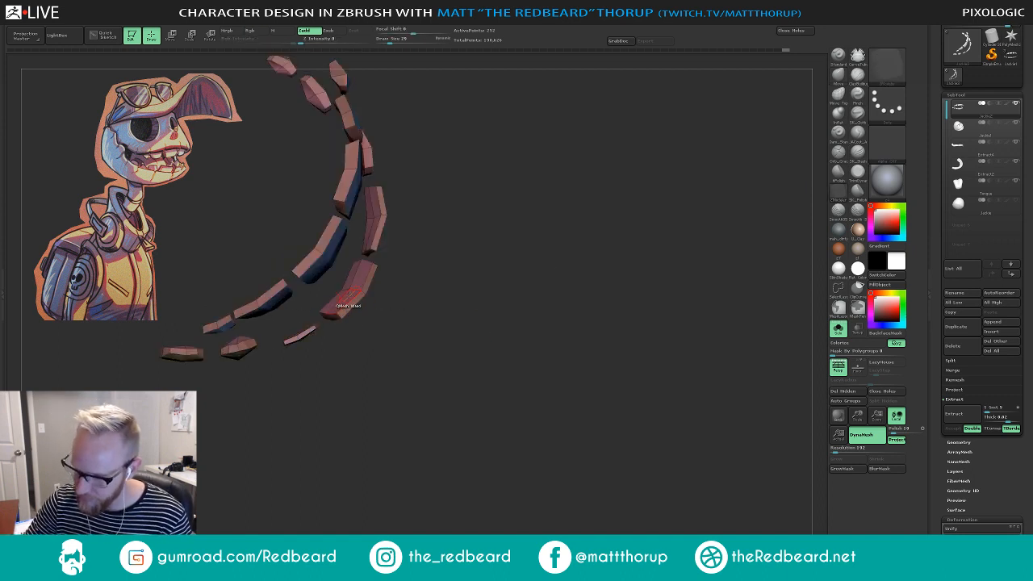
pyautogui.press('space')
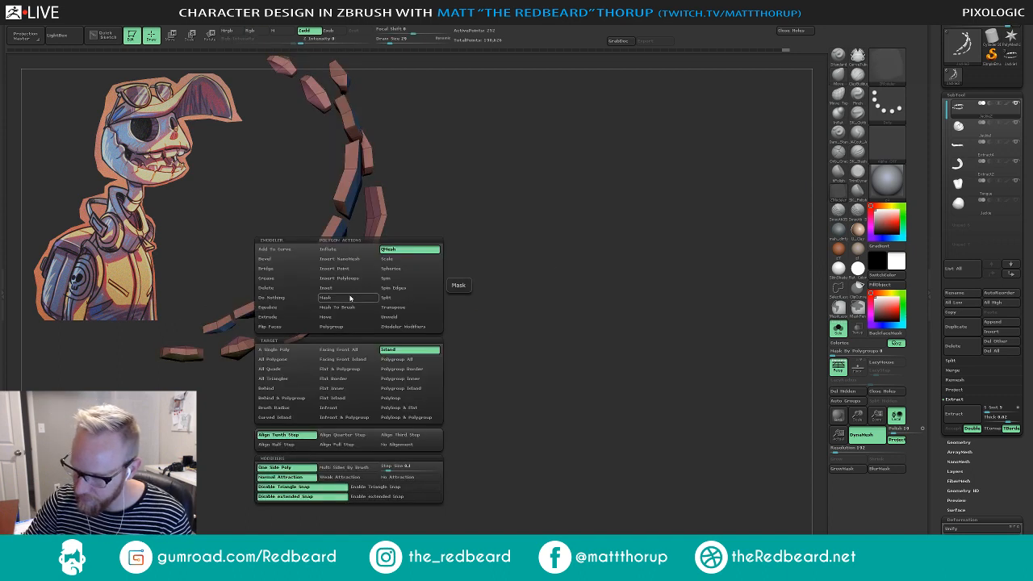
pyautogui.click(410, 368)
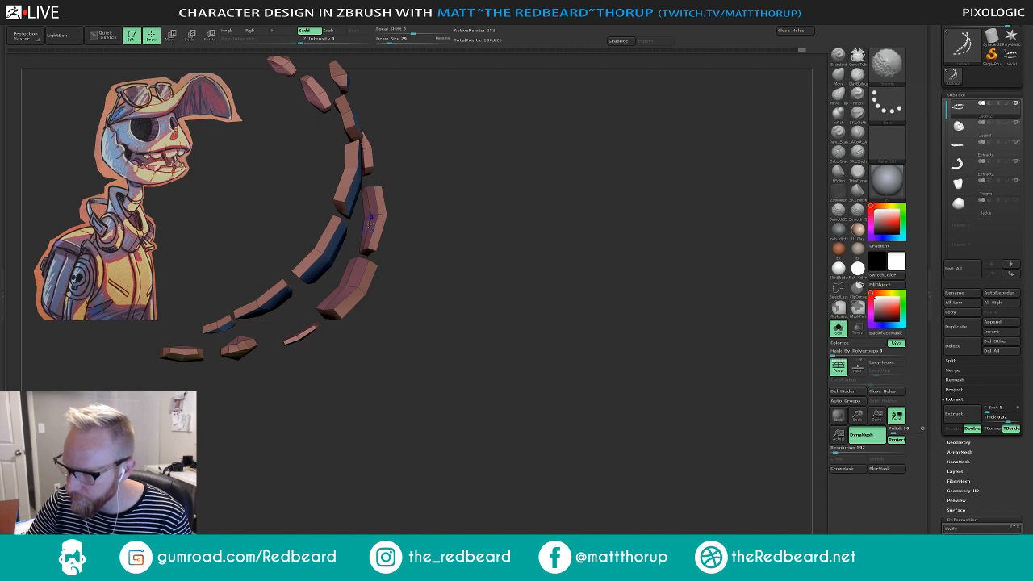
# - Insert edge loops around the upper and lower teeth with the ZModeler brush
pyautogui.moveTo(410, 152); pyautogui.dragTo(367, 173)
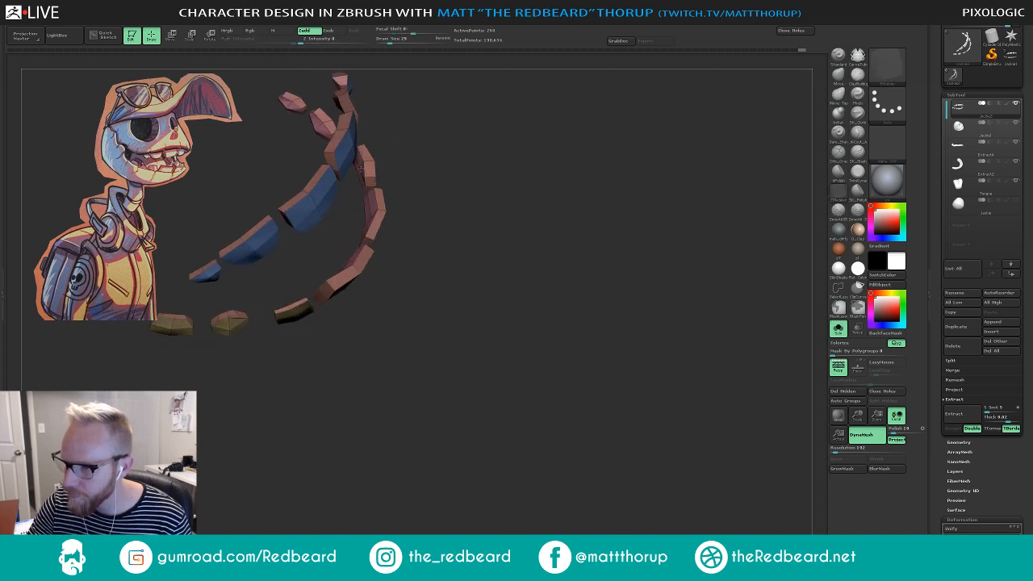
pyautogui.moveTo(436, 193); pyautogui.dragTo(420, 263)
pyautogui.moveTo(314, 367); pyautogui.dragTo(343, 387)
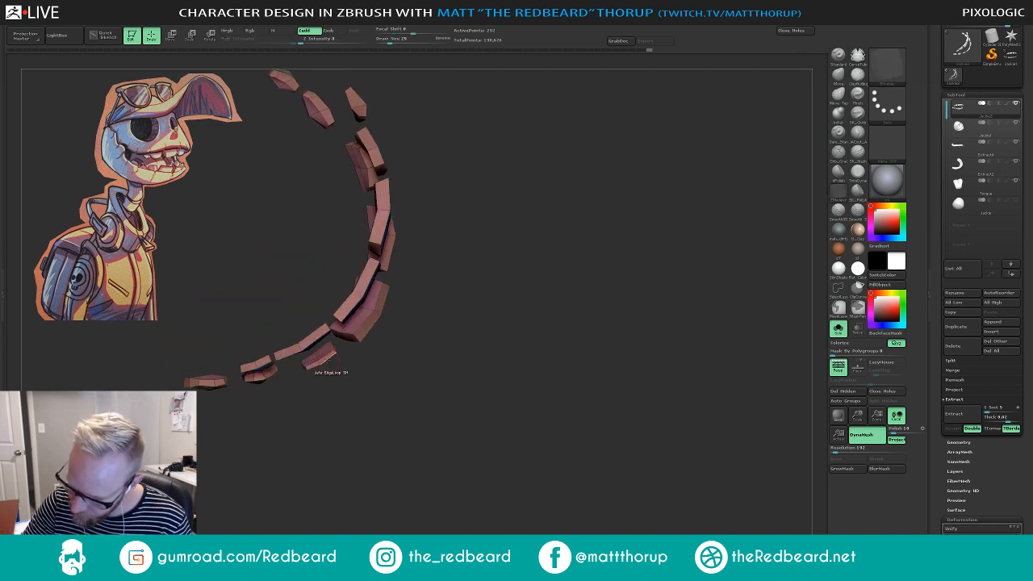
pyautogui.moveTo(434, 254); pyautogui.dragTo(460, 217)
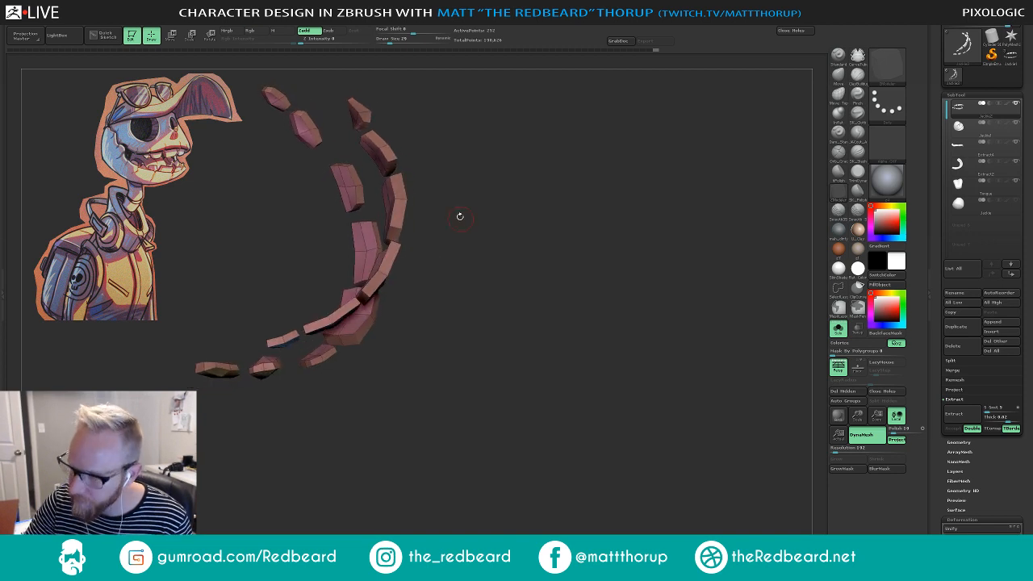
pyautogui.moveTo(444, 129); pyautogui.dragTo(382, 127)
pyautogui.moveTo(273, 423); pyautogui.dragTo(235, 417)
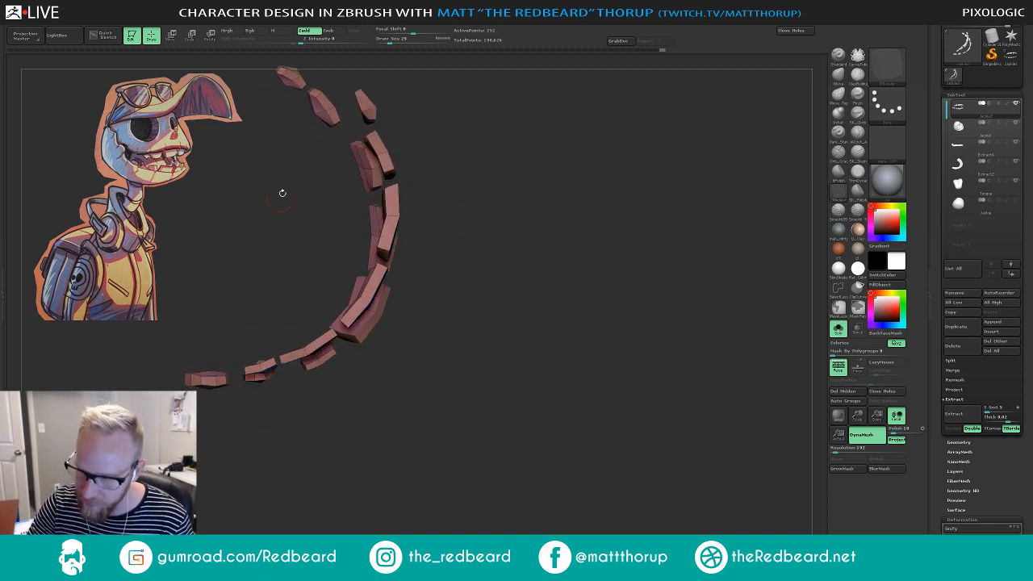
pyautogui.moveTo(285, 79); pyautogui.dragTo(286, 83)
pyautogui.moveTo(510, 273); pyautogui.dragTo(598, 398)
# - Leave Solo mode to show the whole skull around the teeth and hide the polyframe
pyautogui.click(838, 330)
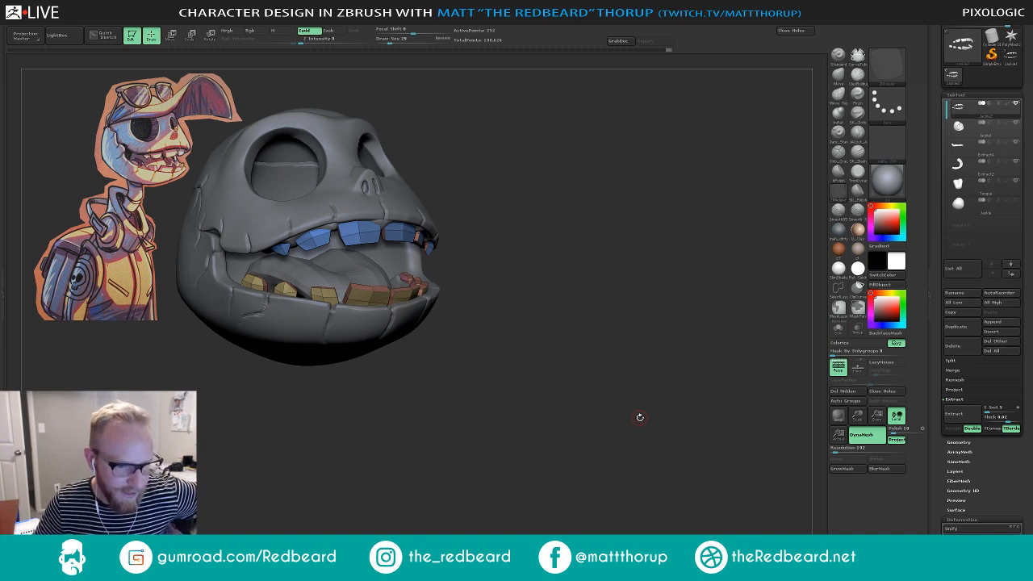
pyautogui.moveTo(638, 406)
pyautogui.mouseDown()
pyautogui.moveTo(633, 424)
pyautogui.moveTo(616, 417)
pyautogui.moveTo(623, 426)
pyautogui.mouseUp()
pyautogui.hotkey('shift', 'f')
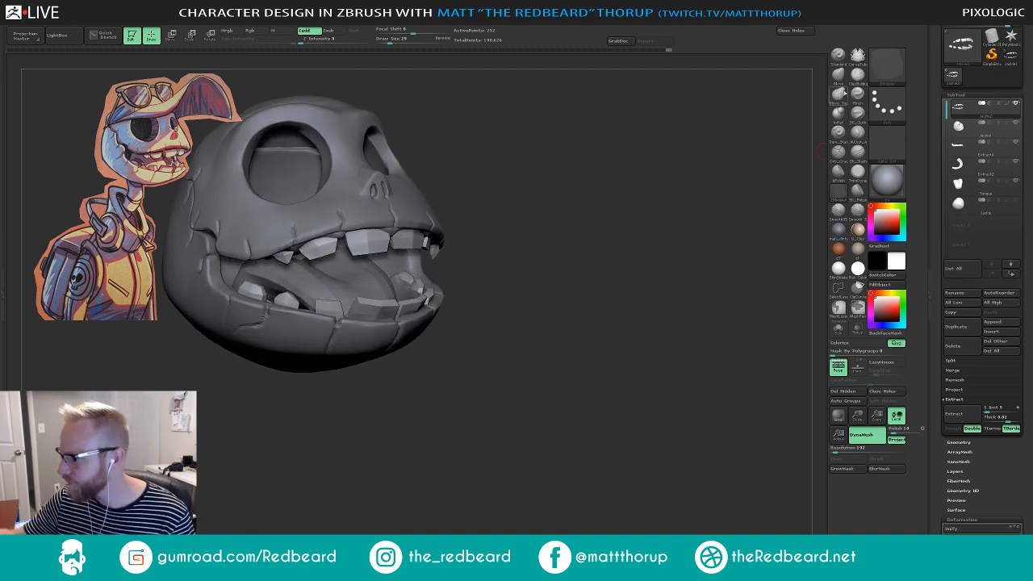
# - Switch to the Move Topological brush and adjust its draw size for reshaping the lower front teeth
pyautogui.click(838, 95)
pyautogui.moveTo(581, 288)
pyautogui.mouseDown()
pyautogui.moveTo(516, 242)
pyautogui.moveTo(507, 211)
pyautogui.mouseUp()
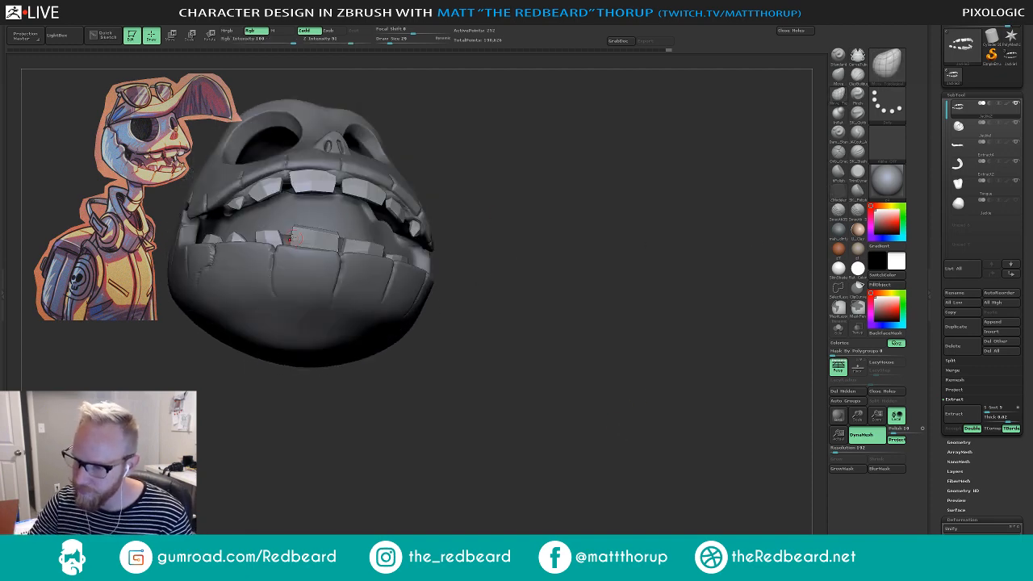
pyautogui.press('s')
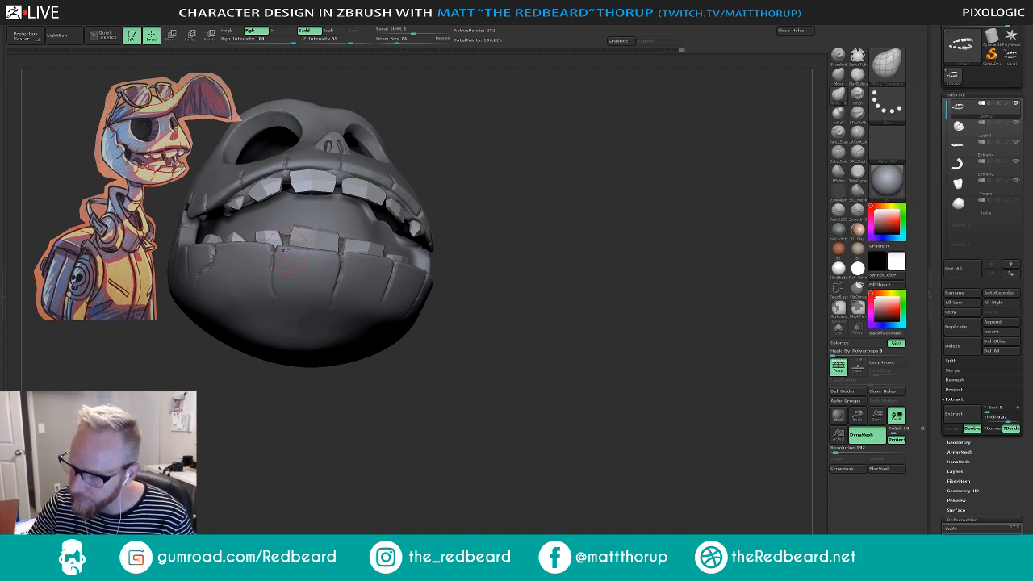
pyautogui.press('s')
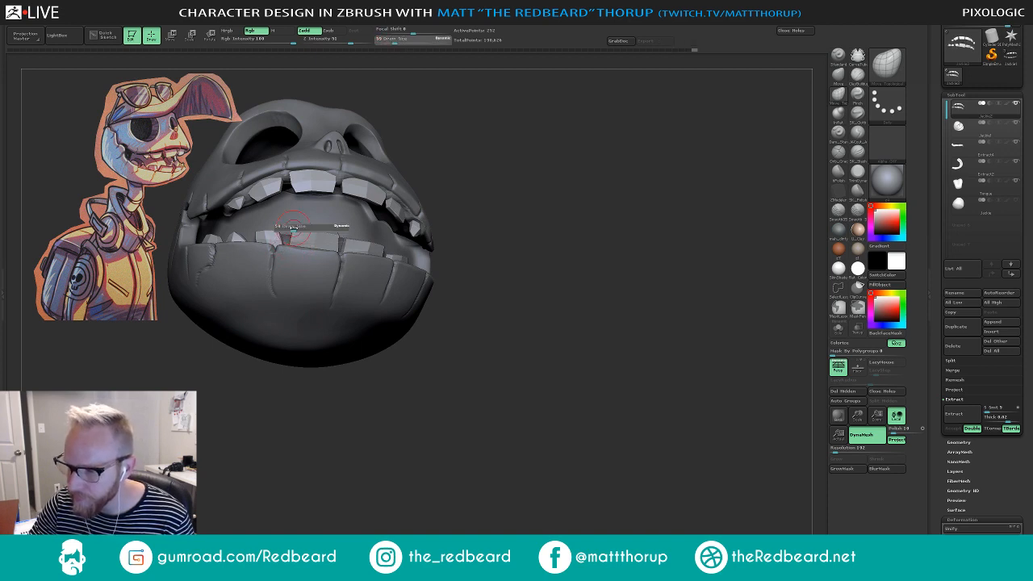